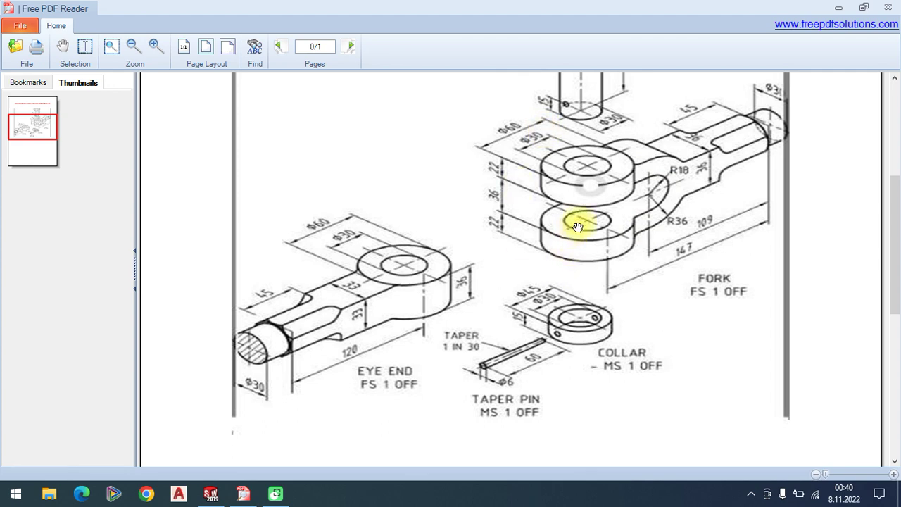
- Pan the knuckle joint PDF to review the pin, fork, eye end and collar views
drag(563, 184, 557, 379)
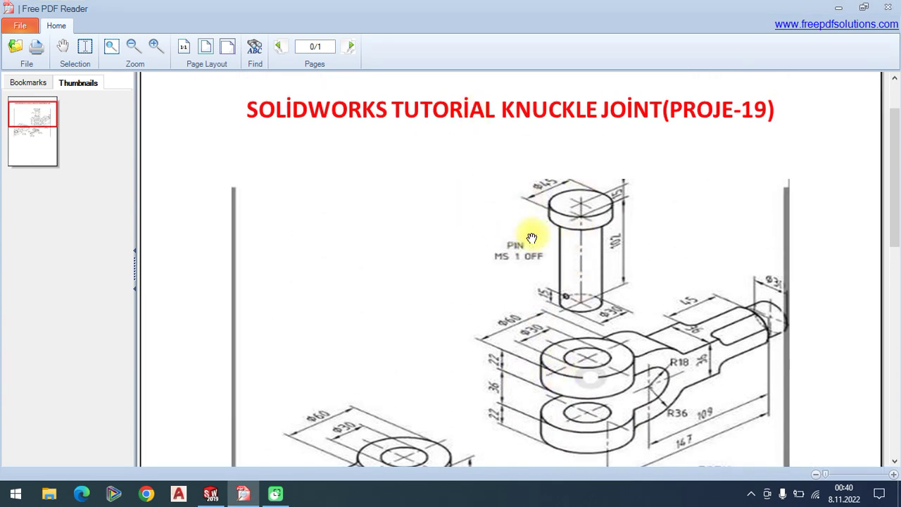
mouse_move(532, 238)
mouse_down()
mouse_move(527, 332)
mouse_move(549, 164)
mouse_up()
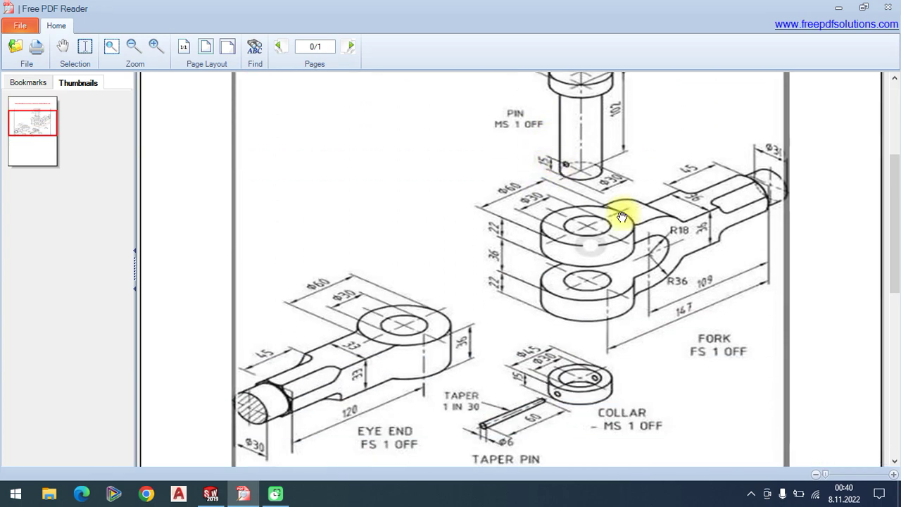
mouse_move(477, 343)
mouse_down()
mouse_move(479, 238)
mouse_move(477, 342)
mouse_up()
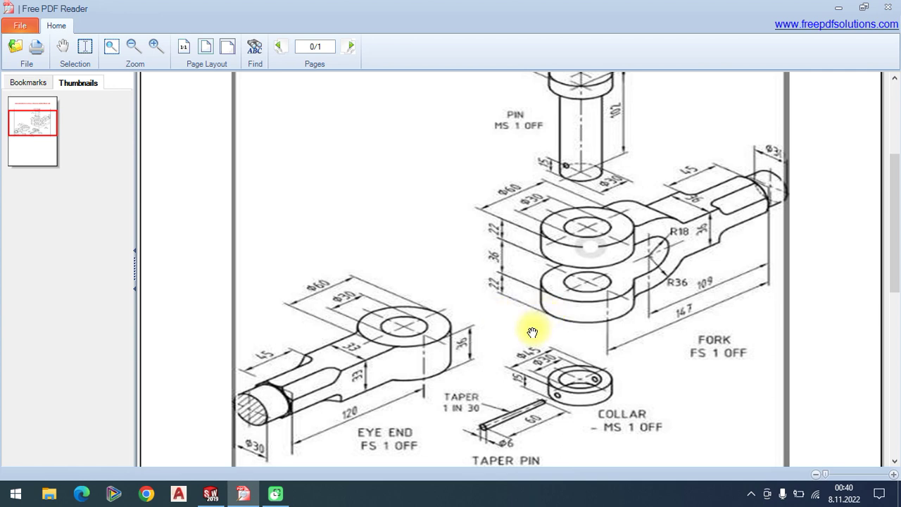
drag(532, 331, 534, 322)
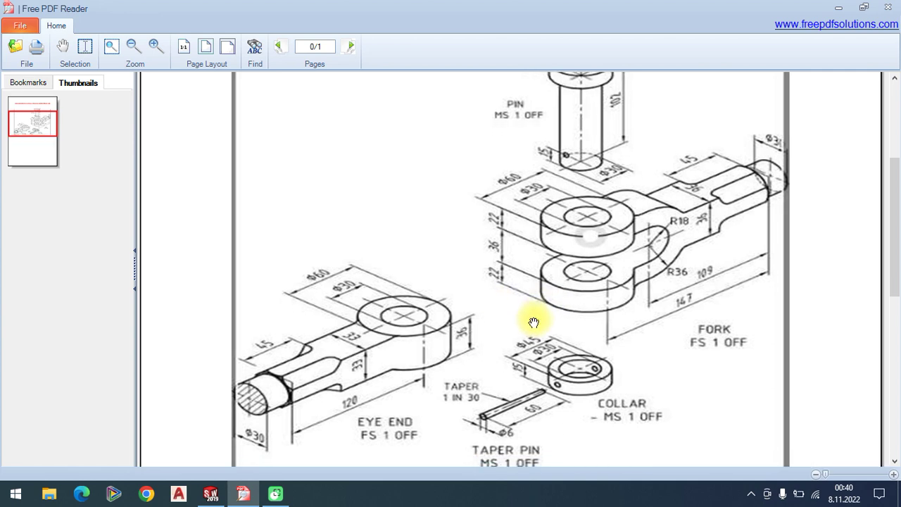
drag(522, 316, 553, 281)
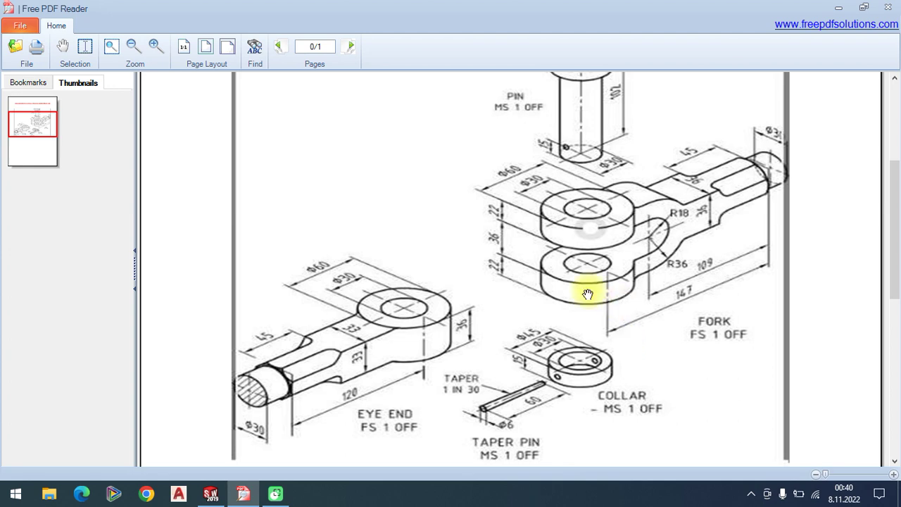
drag(553, 307, 556, 294)
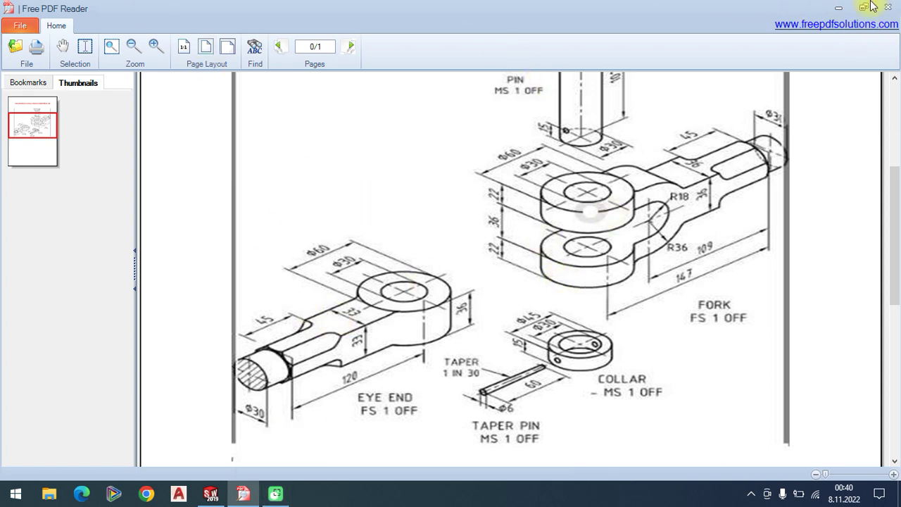
- Minimize the PDF reader and SOLIDWORKS, then refresh the desktop
click(839, 9)
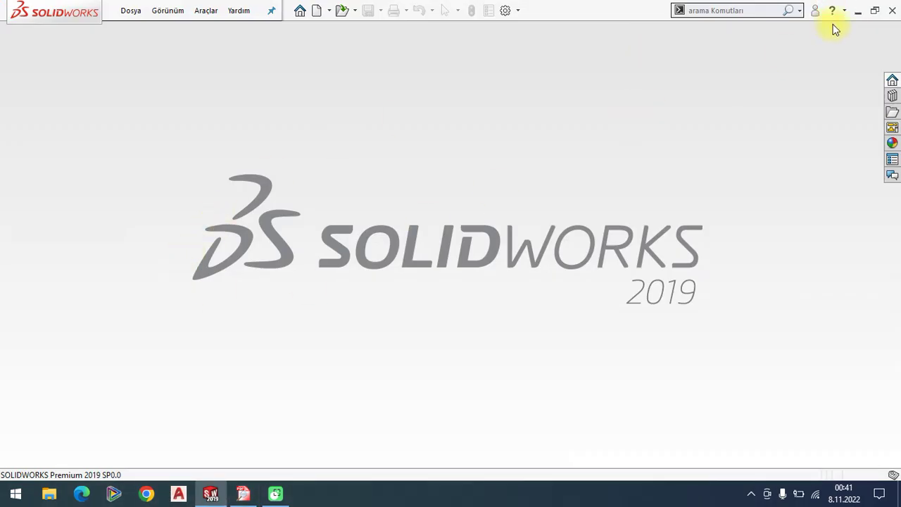
click(860, 11)
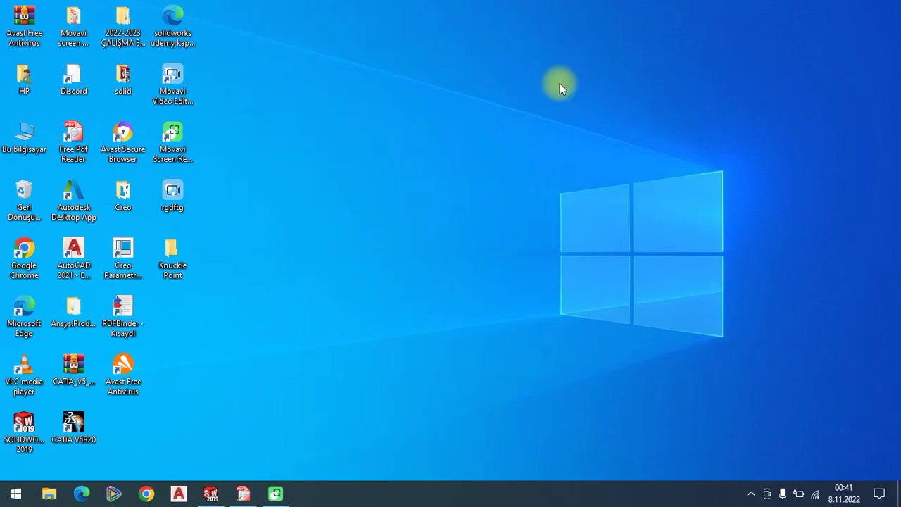
click(173, 254)
click(280, 221)
right_click(280, 221)
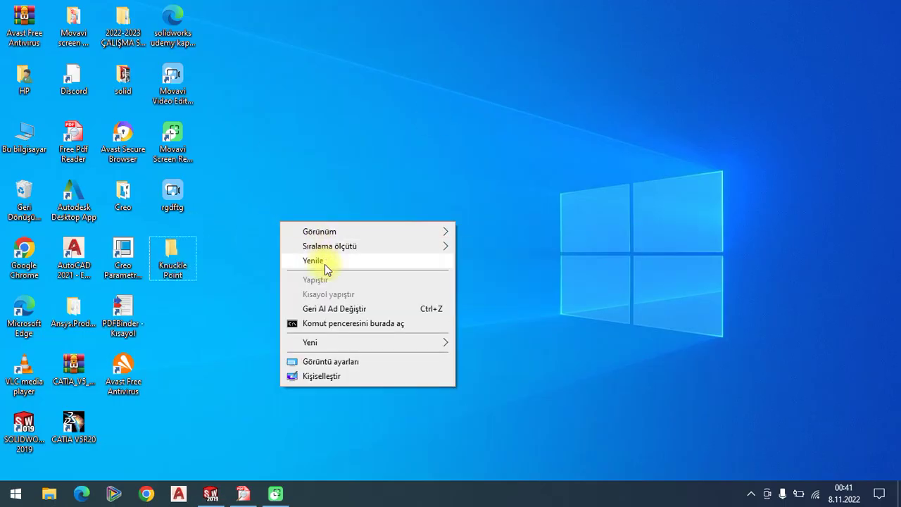
click(325, 264)
- Bring the knuckle joint PDF back, scroll through it, then switch to SOLIDWORKS
click(219, 491)
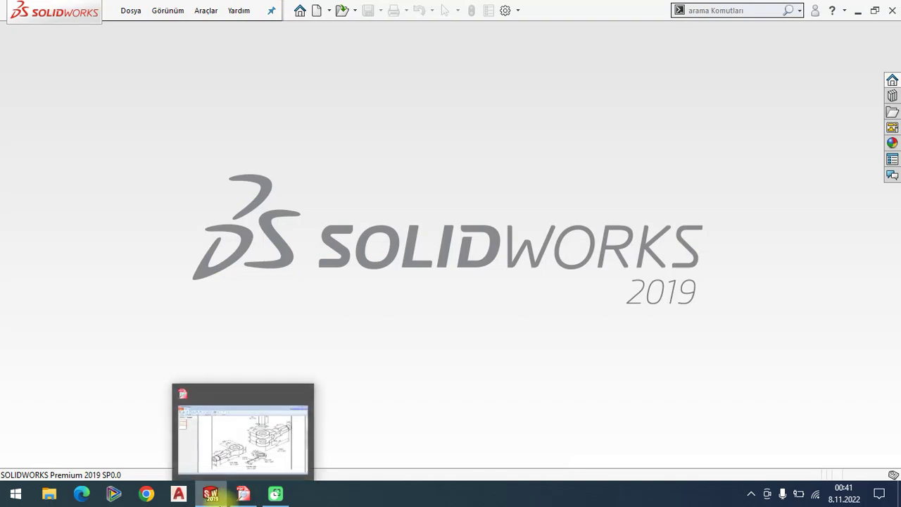
click(241, 433)
scroll(463, 211, down, 6)
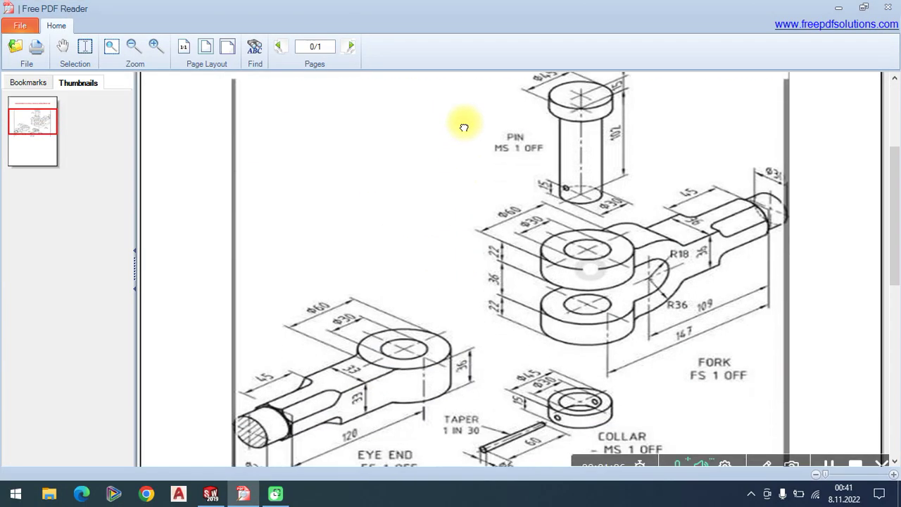
scroll(477, 287, up, 3)
scroll(608, 351, down, 1)
scroll(609, 350, down, 5)
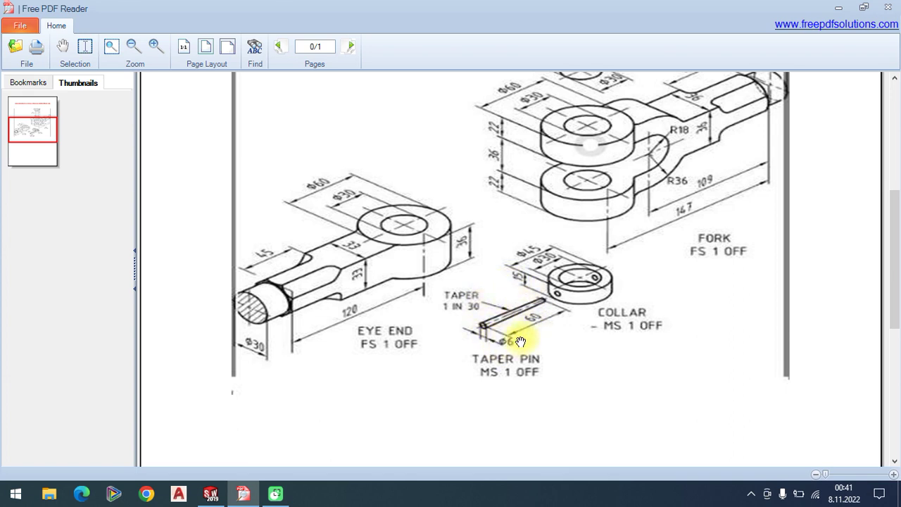
click(761, 467)
click(378, 419)
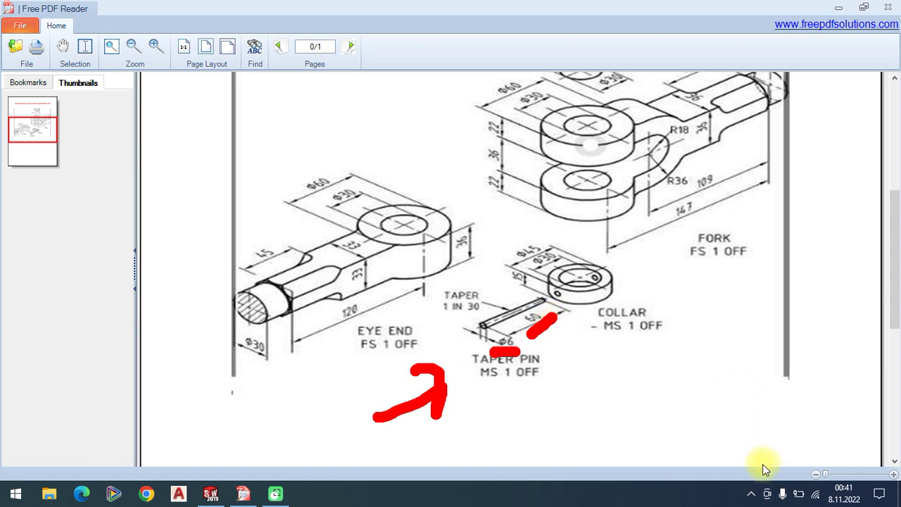
click(209, 492)
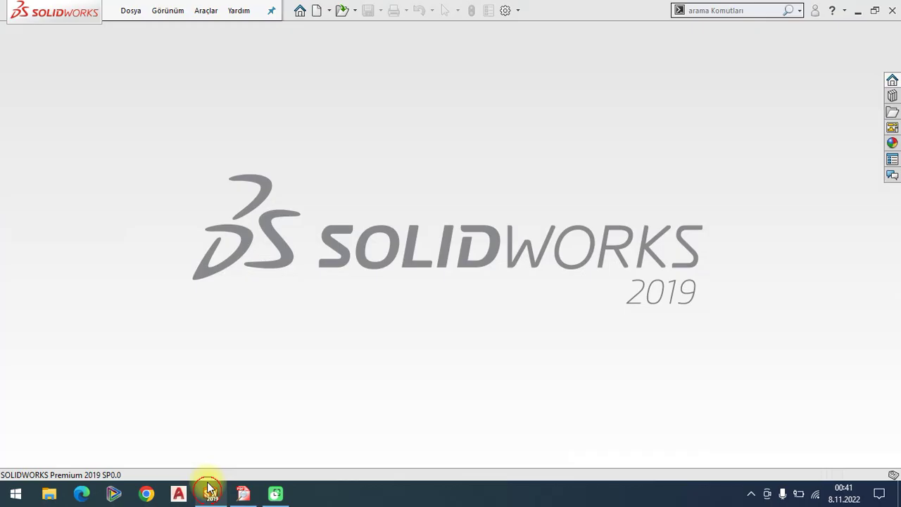
- Create a new part and draw a circle centred on the origin on the Front Plane
click(131, 14)
click(145, 29)
double_click(316, 210)
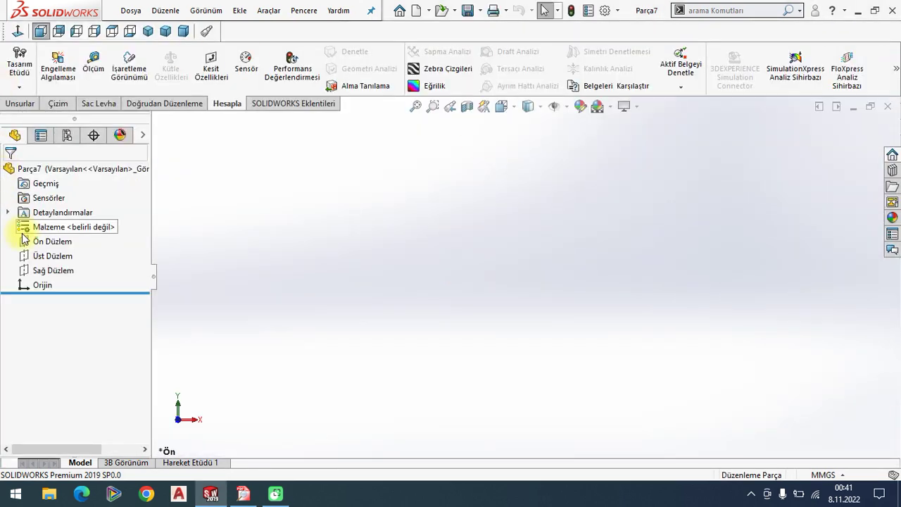
click(25, 240)
click(35, 223)
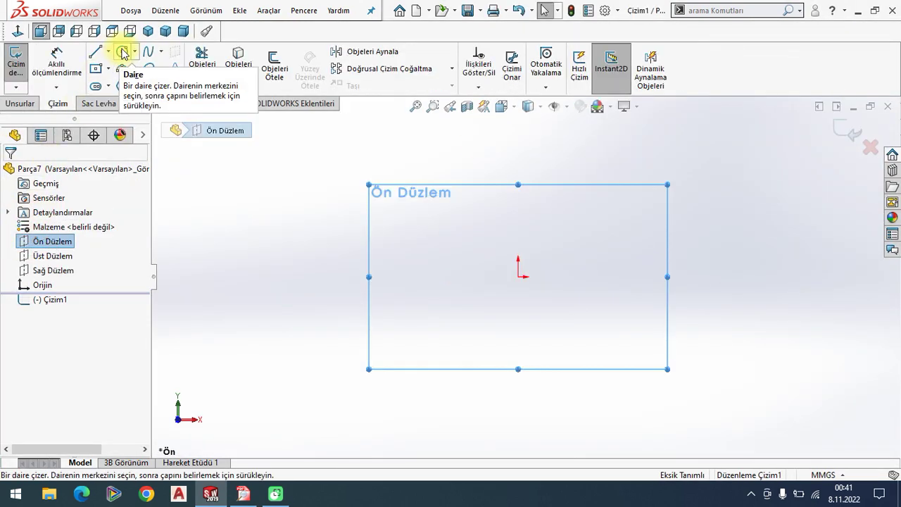
click(123, 52)
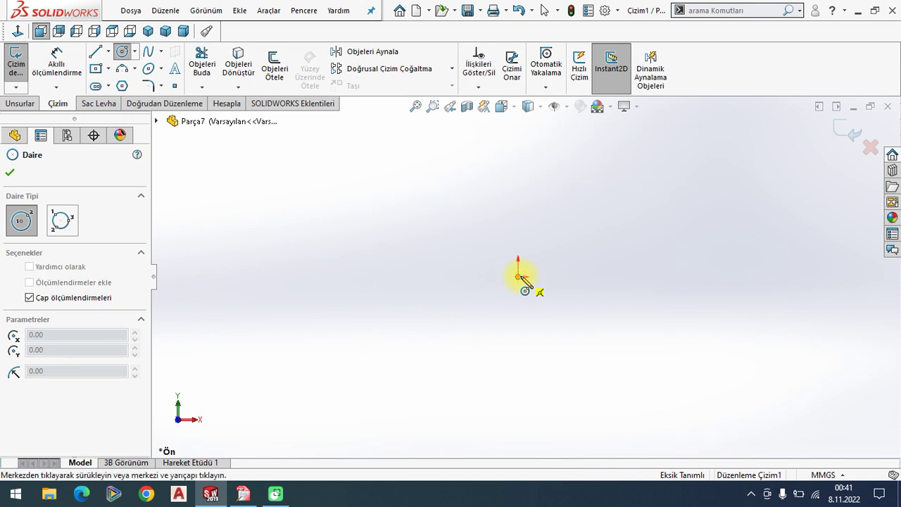
drag(518, 276, 548, 262)
right_click(292, 224)
click(315, 232)
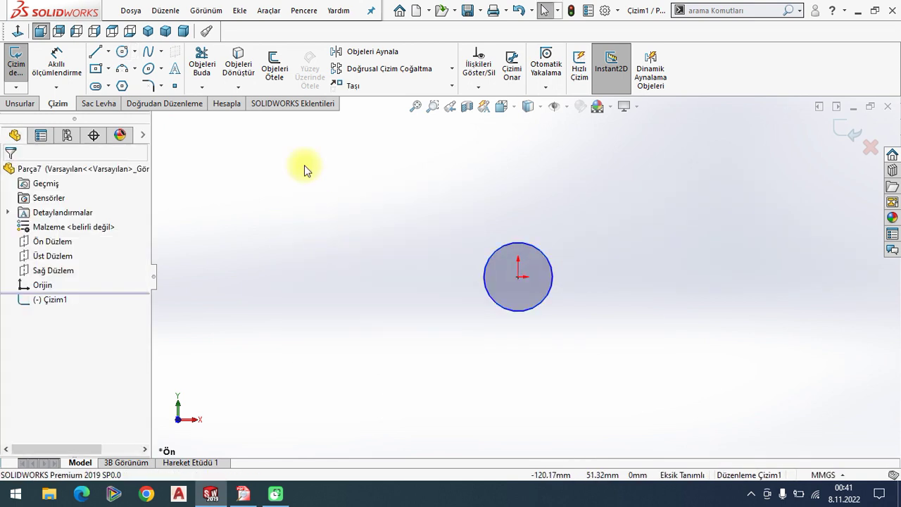
- Dimension the circle to Ø6 and view it isometrically
click(59, 74)
click(549, 260)
click(587, 234)
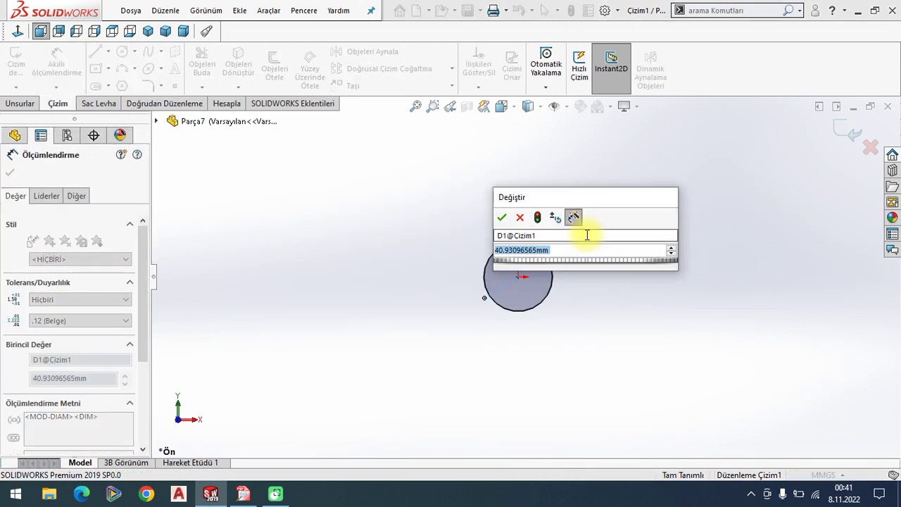
text(6)
key(Return)
click(10, 173)
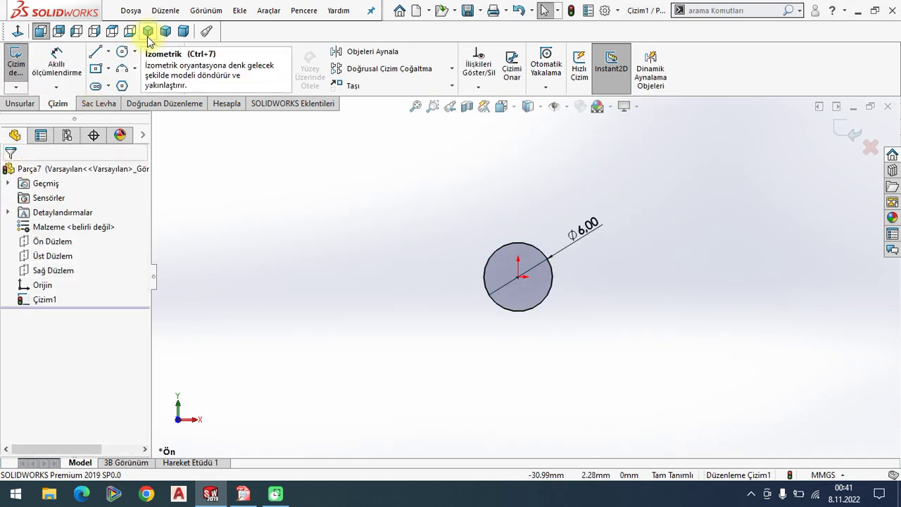
click(149, 33)
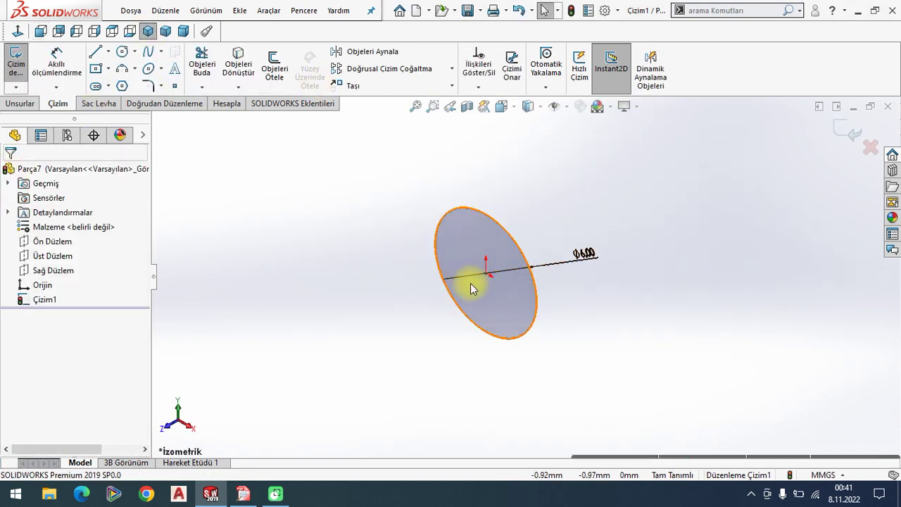
- Extrude the circle Mid Plane into a rod and apply the Plain White scene
click(20, 103)
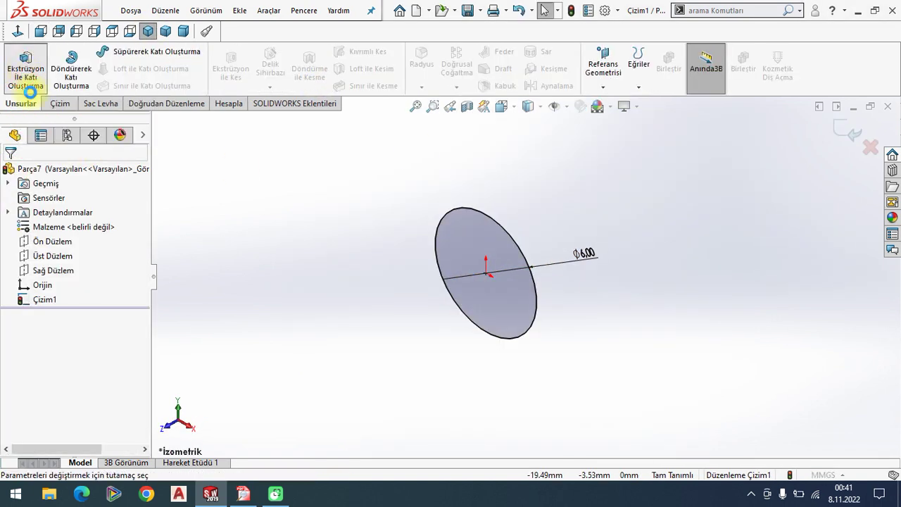
click(25, 68)
click(55, 252)
click(56, 304)
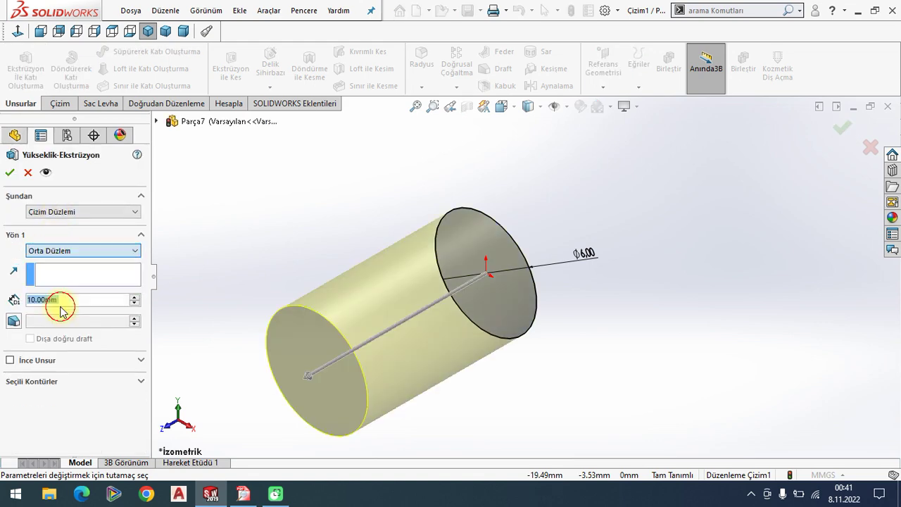
text(40)
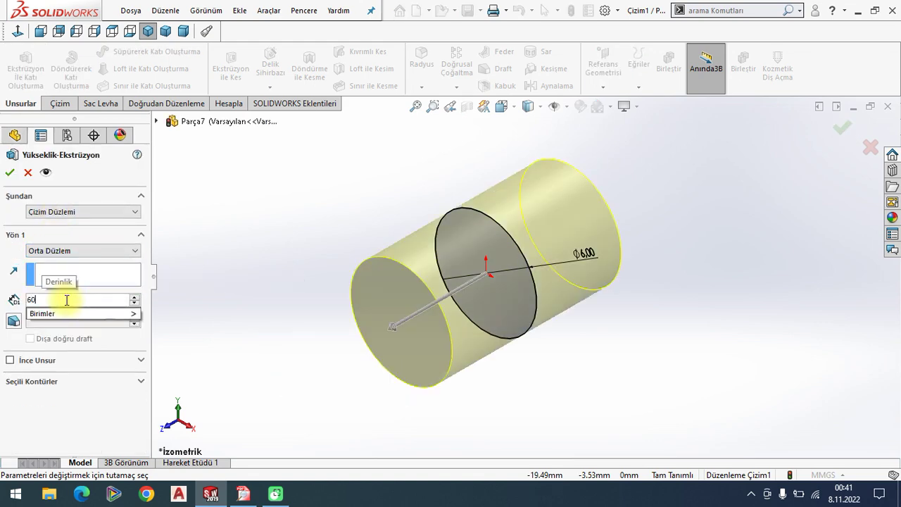
key(Return)
key(Return)
key(f)
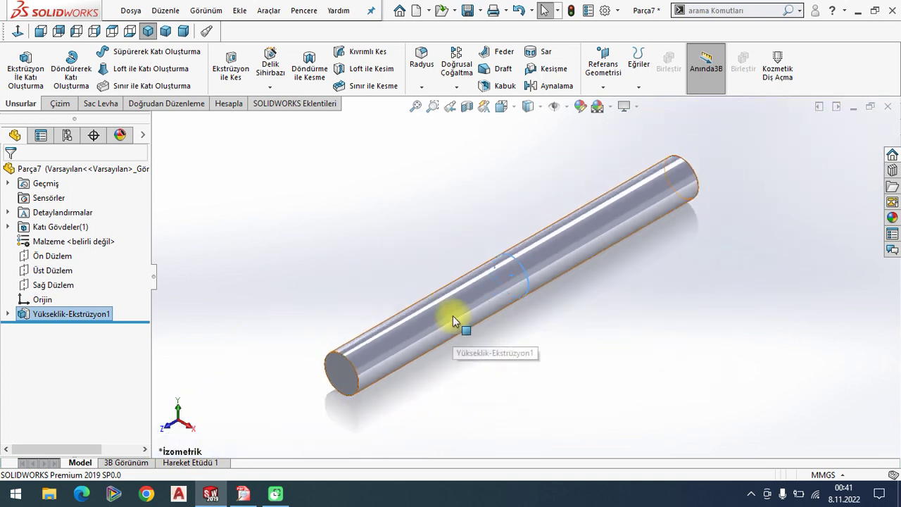
click(403, 204)
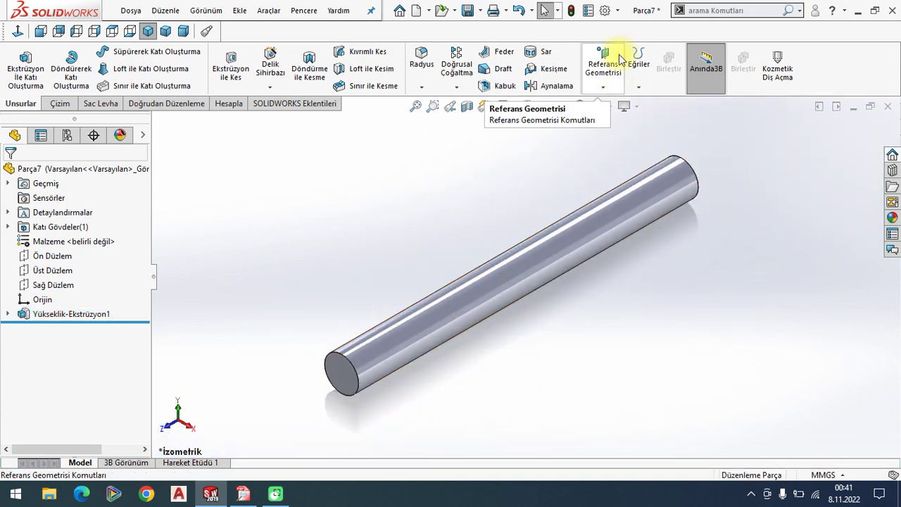
click(597, 106)
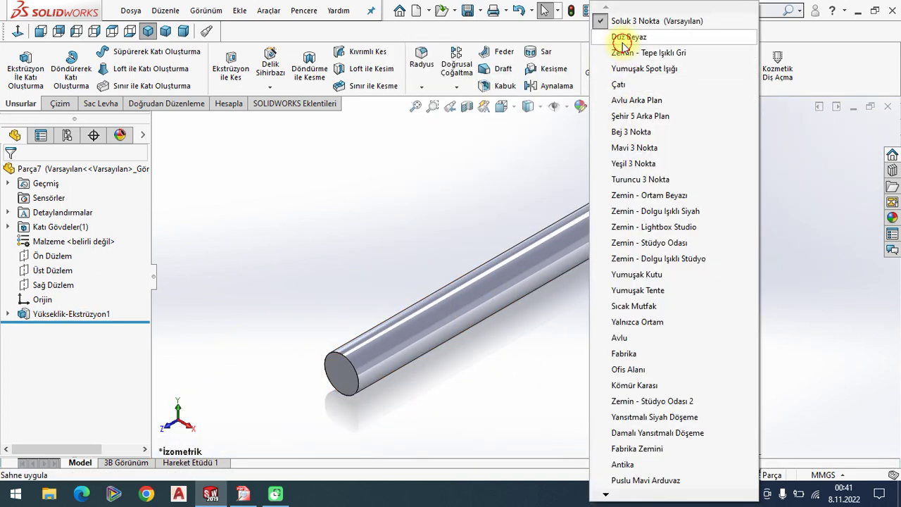
click(623, 36)
- Save the rod part as TAPER PİN in the desktop's Knuckle Point folder
click(469, 12)
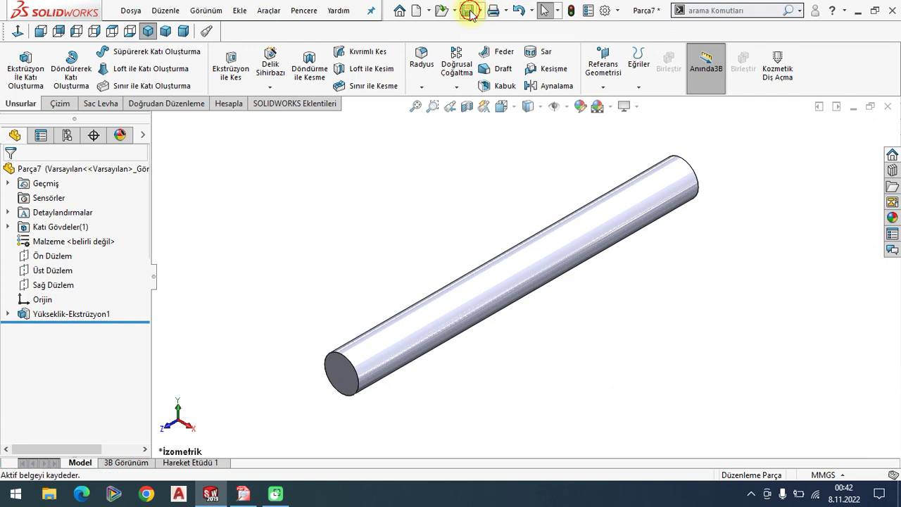
click(288, 181)
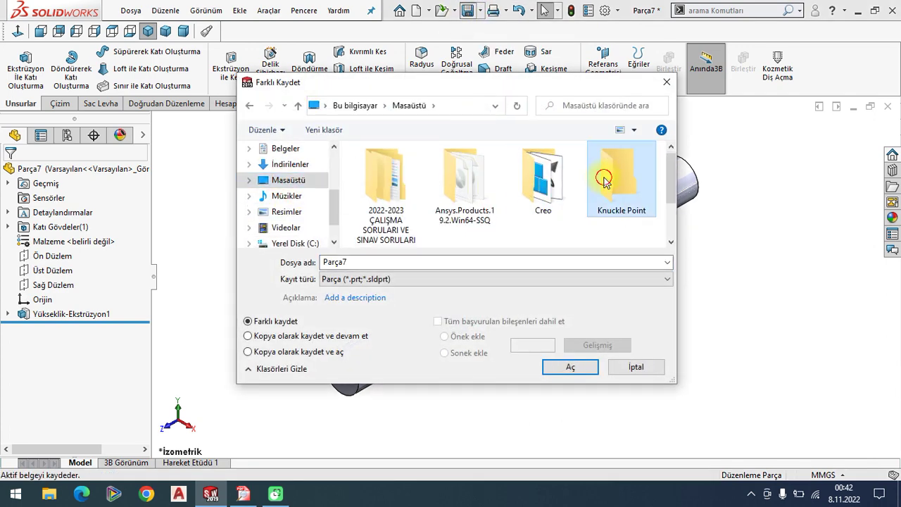
double_click(620, 183)
text(TAPER PIN)
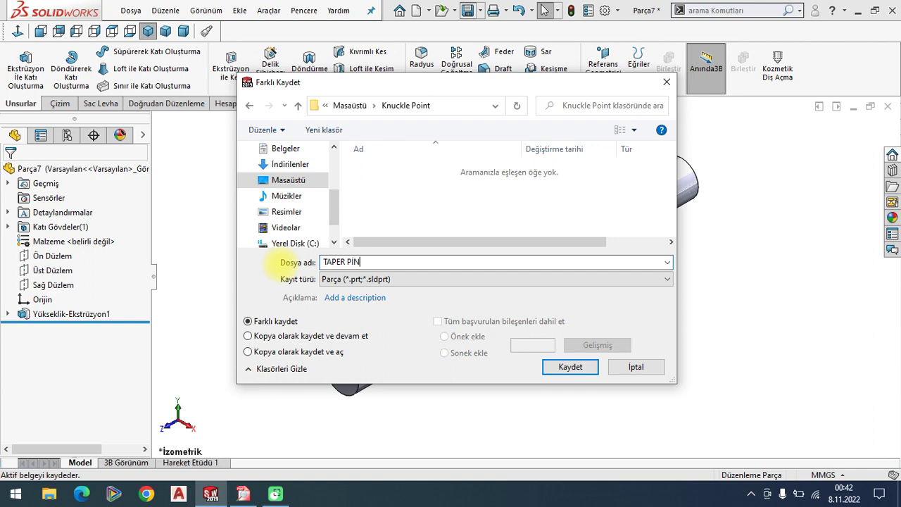
key(Return)
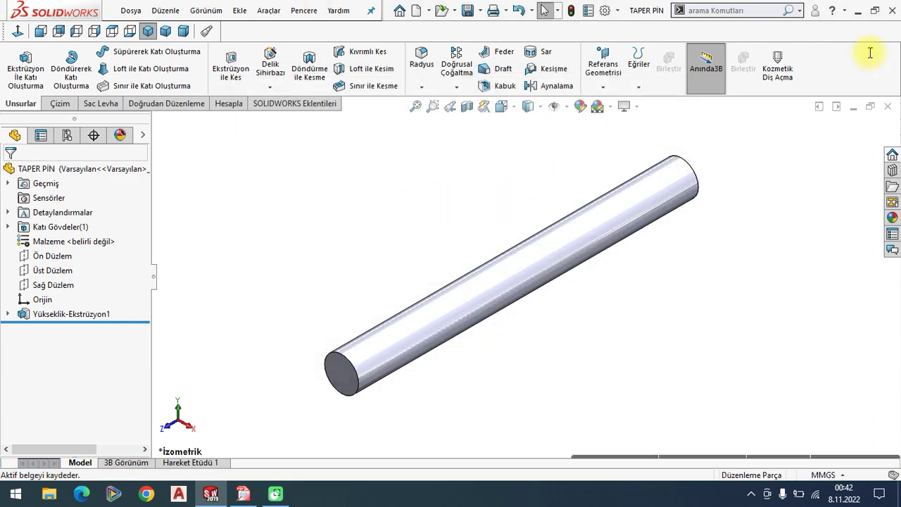
- Close TAPER PİN and start a new blank part
click(889, 106)
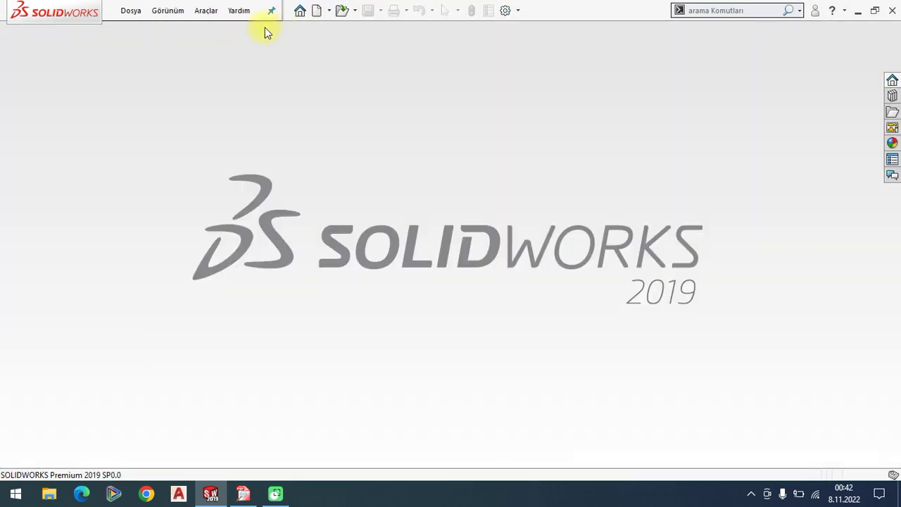
click(129, 14)
click(135, 30)
double_click(312, 207)
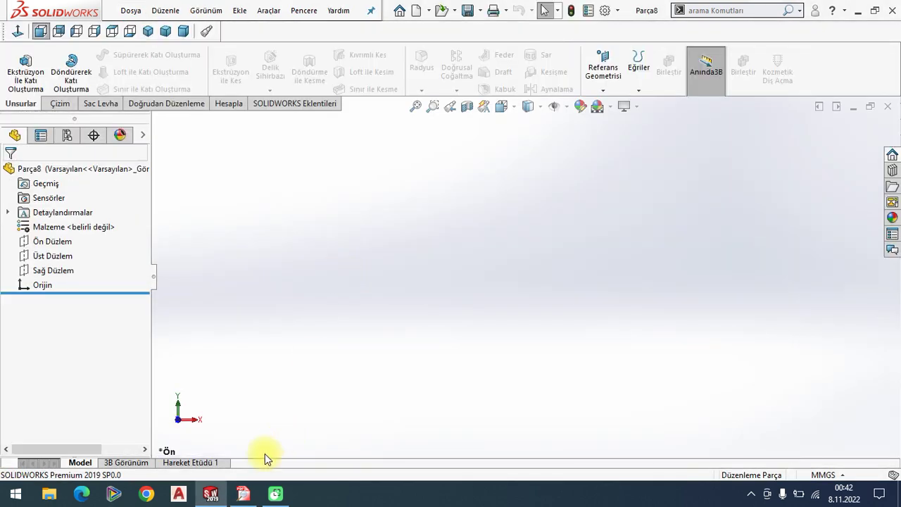
- Bring the PDF forward and scroll to the collar drawing with its Ø45 and Ø30 dimensions
click(243, 494)
scroll(579, 296, up, 1)
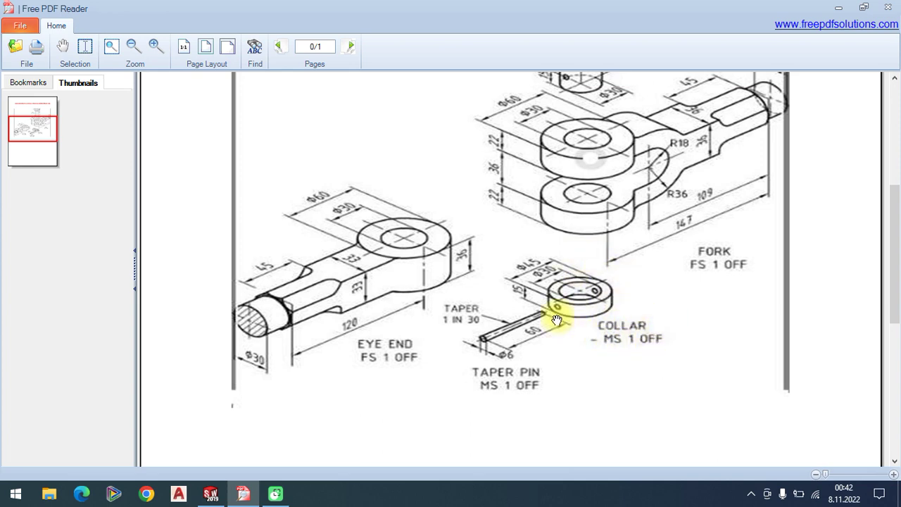
scroll(651, 303, up, 1)
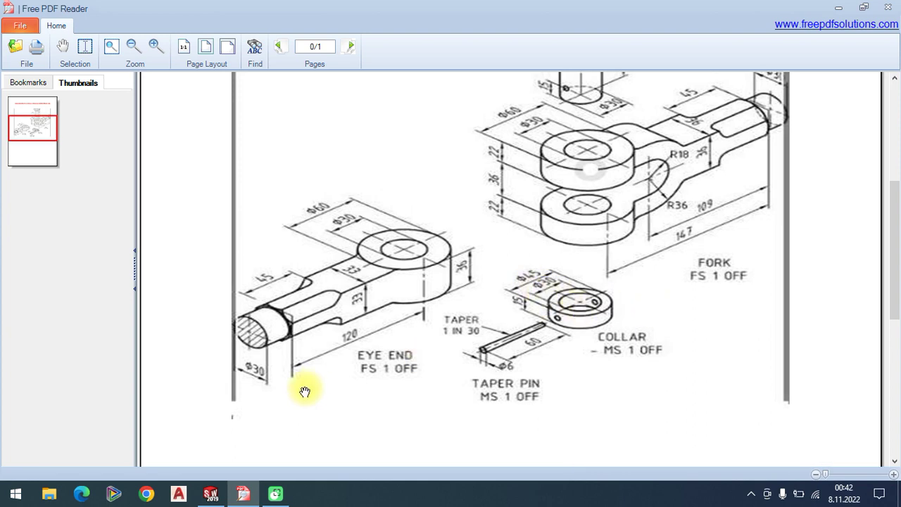
- Sketch two concentric circles centred on the origin on the Top Plane
click(210, 493)
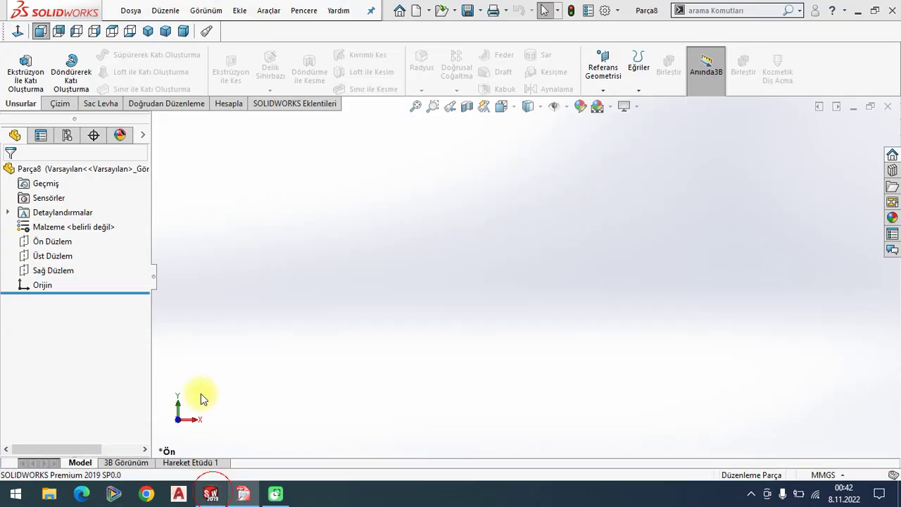
click(38, 255)
click(37, 237)
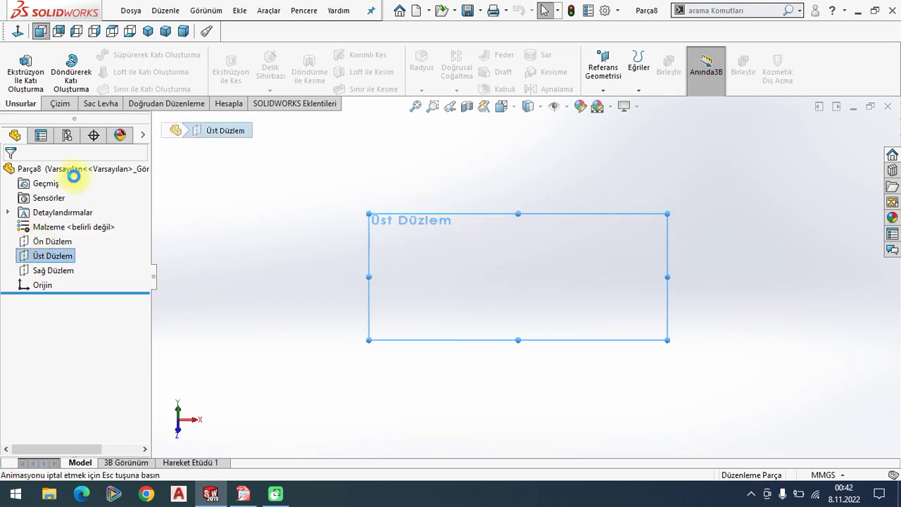
click(123, 53)
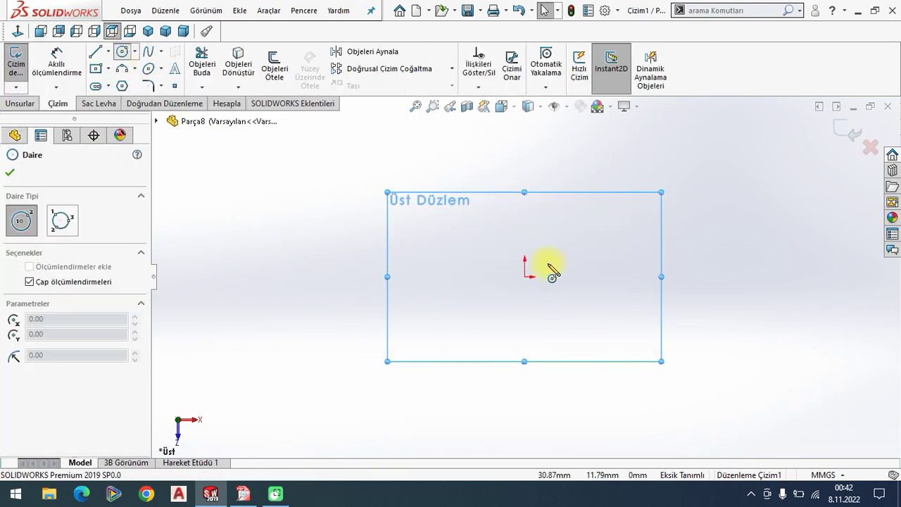
click(524, 276)
click(568, 288)
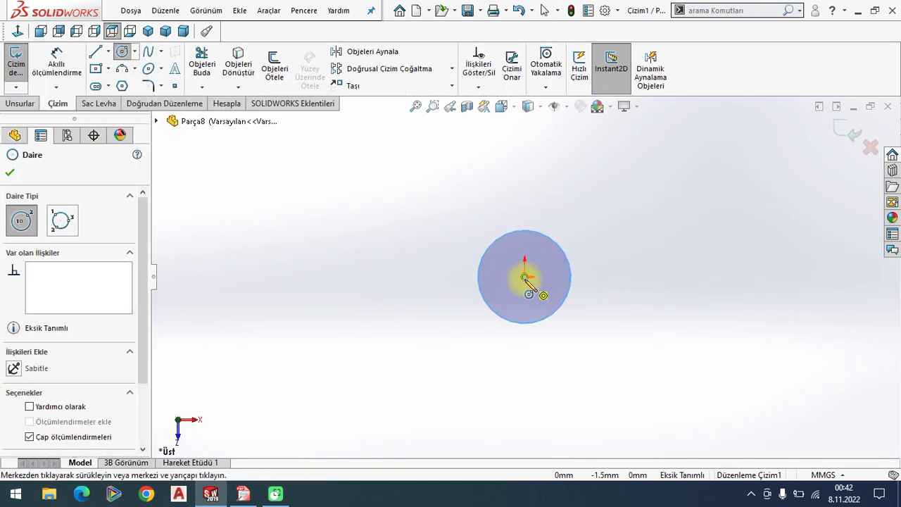
click(524, 276)
click(583, 297)
right_click(210, 211)
click(230, 212)
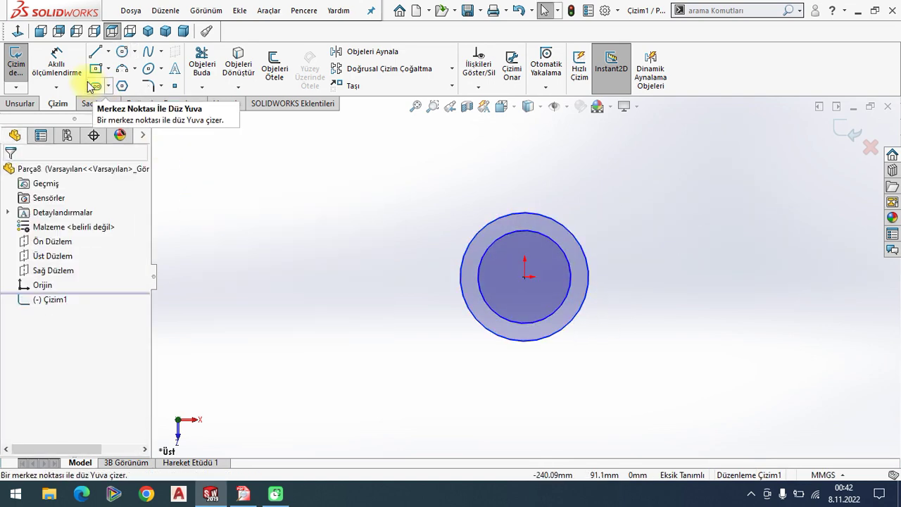
- Dimension the inner circle Ø30 and the outer circle Ø45, then view isometrically
click(56, 64)
click(489, 246)
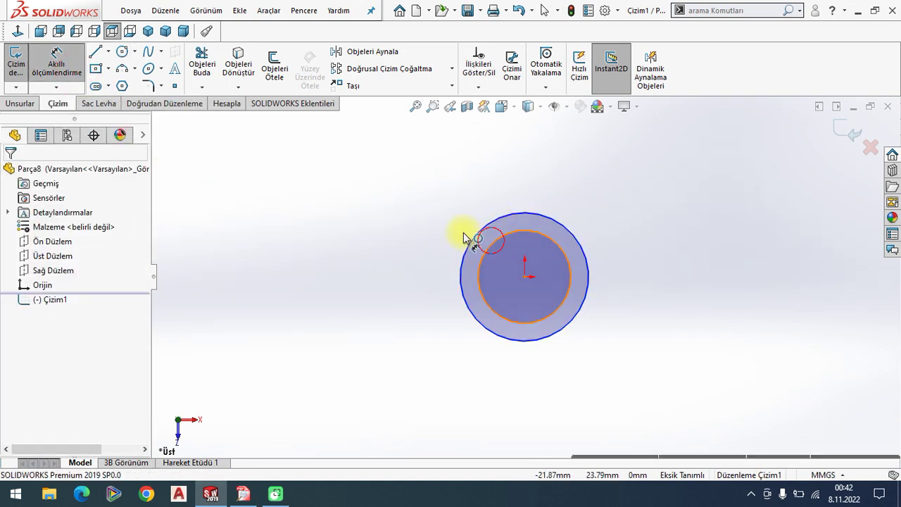
click(427, 226)
text(30)
key(Return)
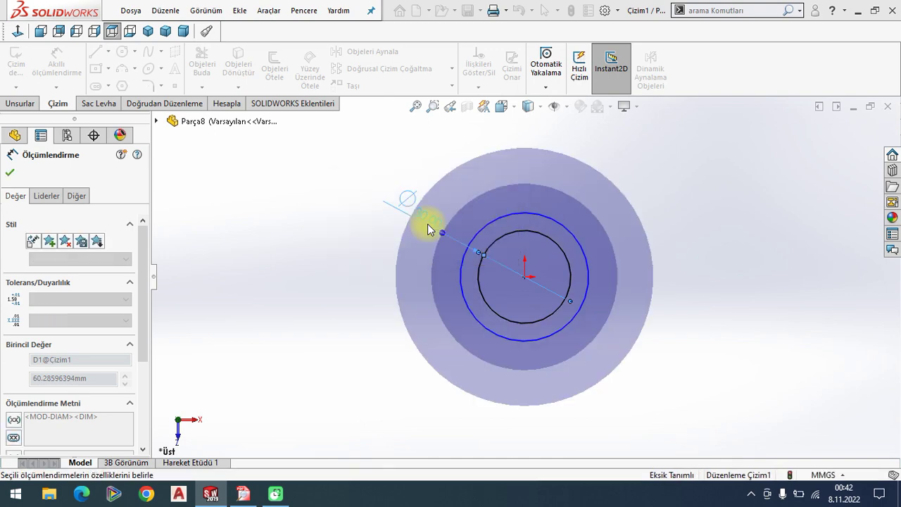
key(Escape)
click(478, 200)
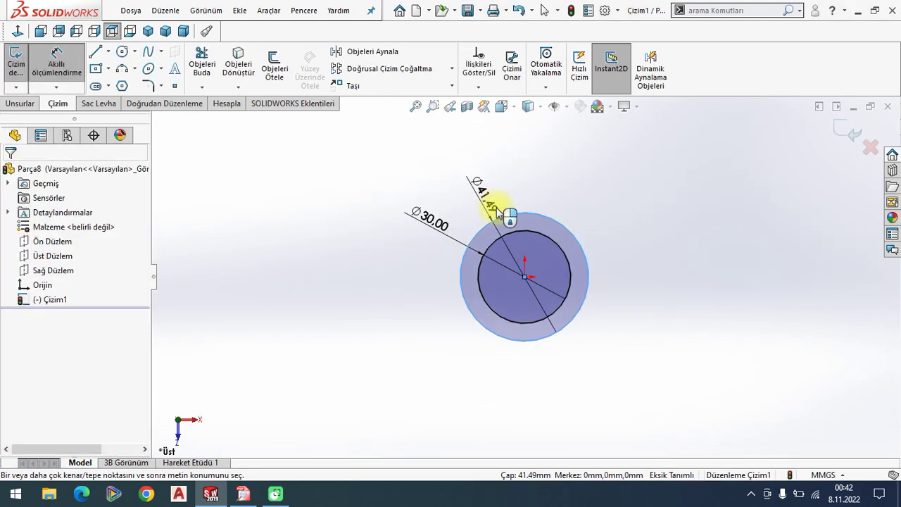
click(502, 211)
text(45)
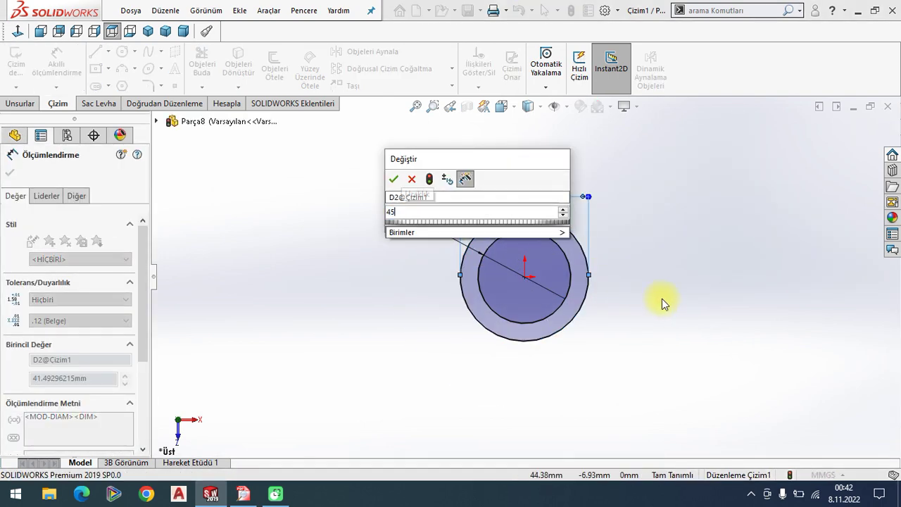
key(Return)
click(12, 173)
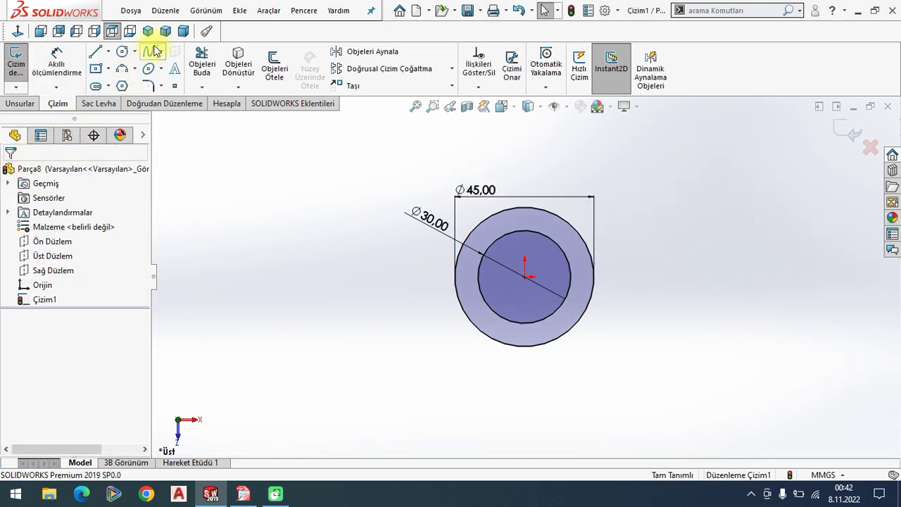
click(146, 30)
click(21, 104)
- Extrude the ring sketch 15 mm Mid Plane and apply the Plain White scene
click(27, 77)
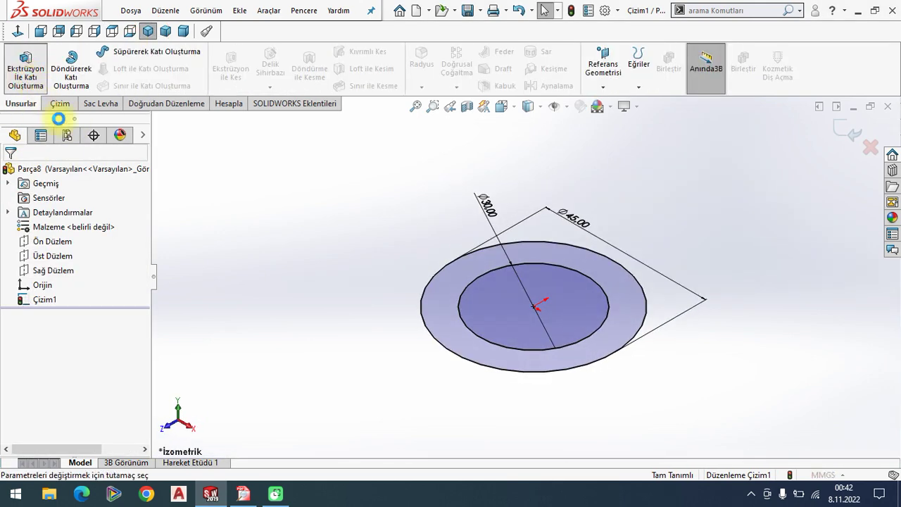
click(56, 251)
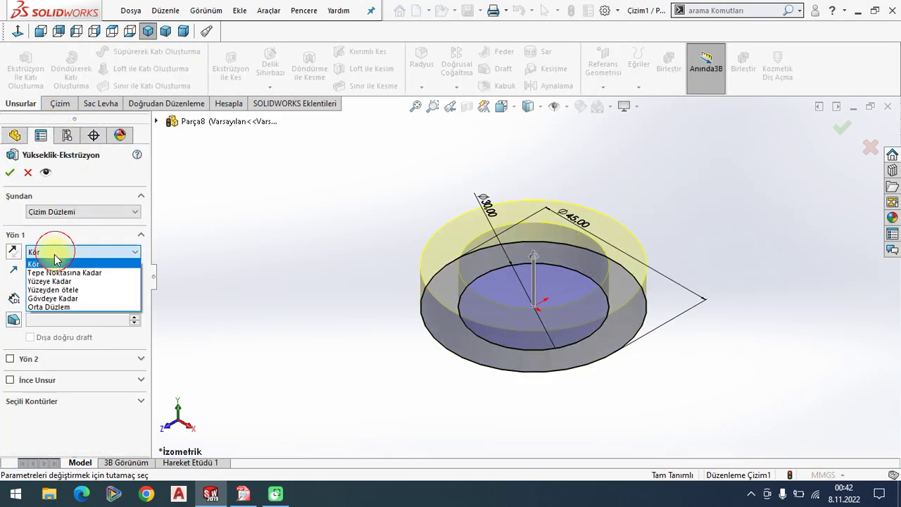
click(61, 306)
text(1)
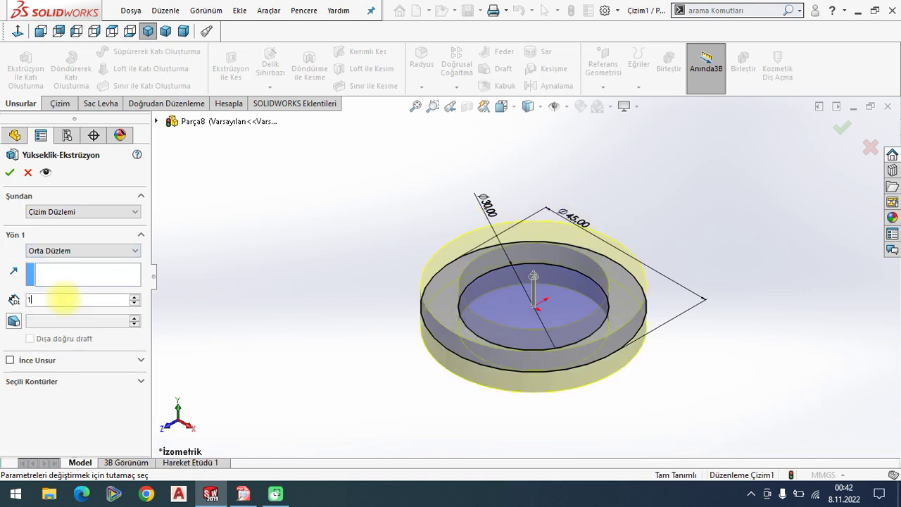
text(5)
key(Return)
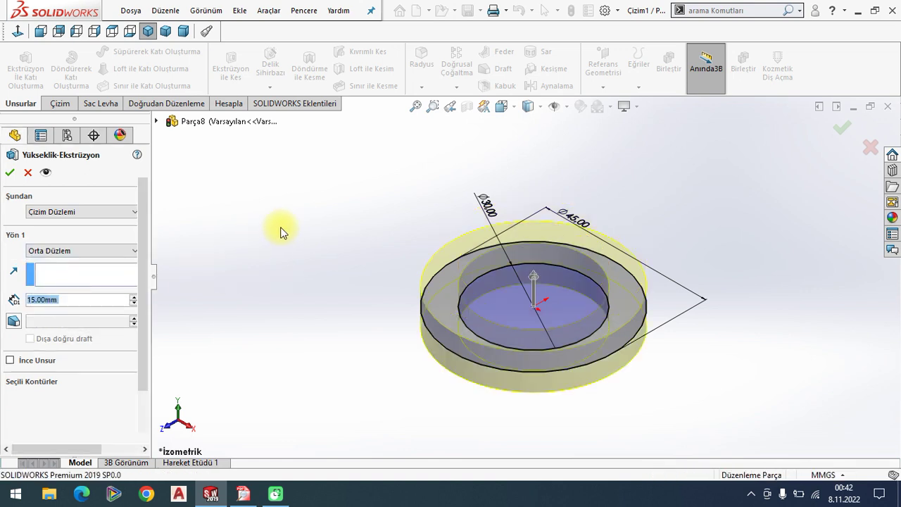
key(Return)
click(613, 111)
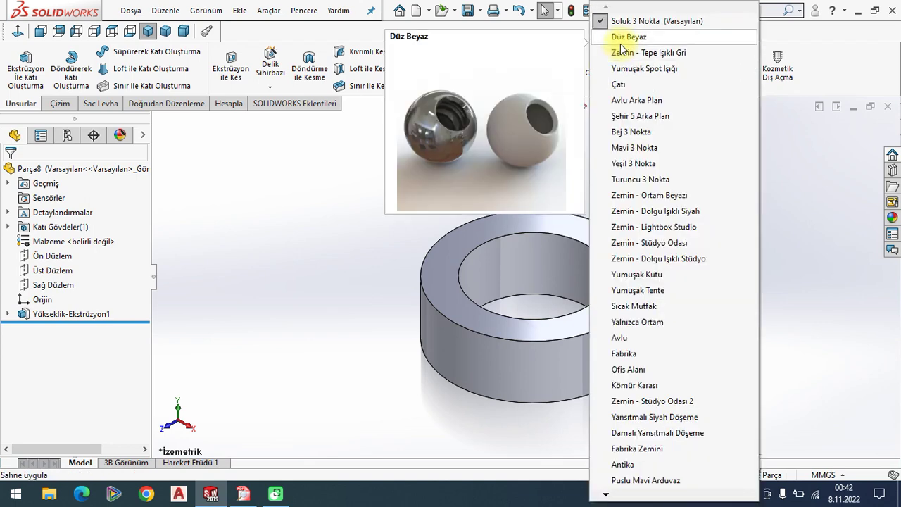
click(619, 34)
- Start a sketch on the Front Plane, viewed normal, with a circle centred on the origin
click(37, 255)
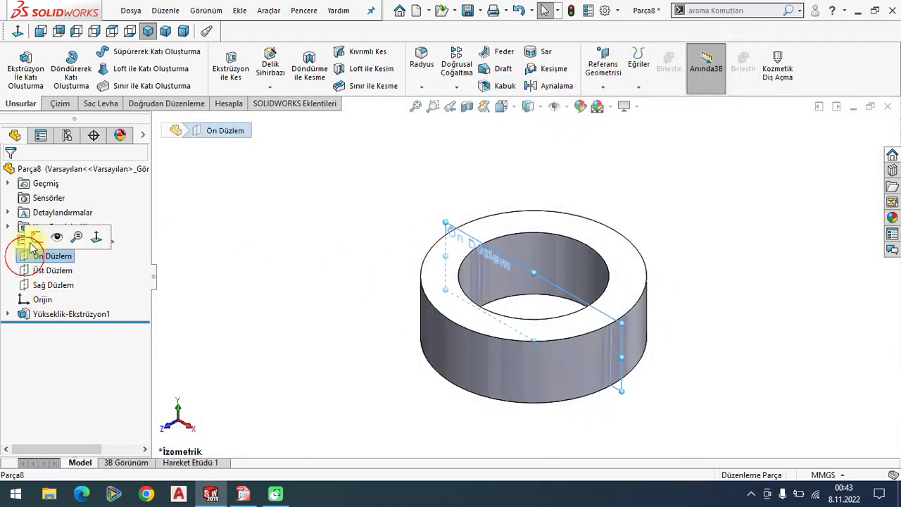
click(24, 229)
click(19, 32)
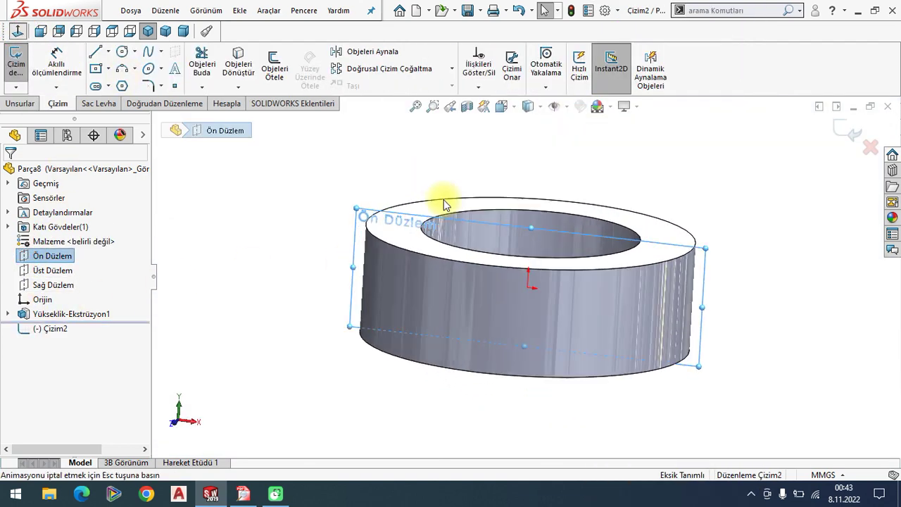
click(124, 55)
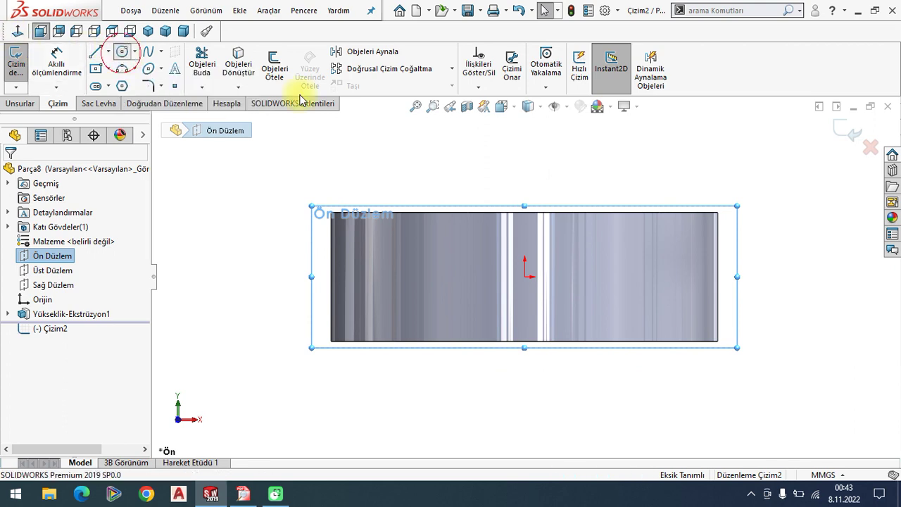
click(527, 274)
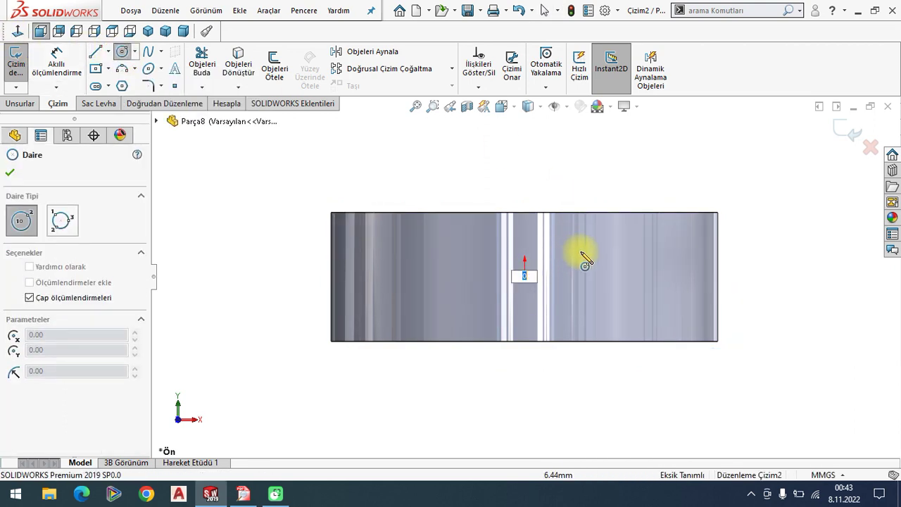
key(Escape)
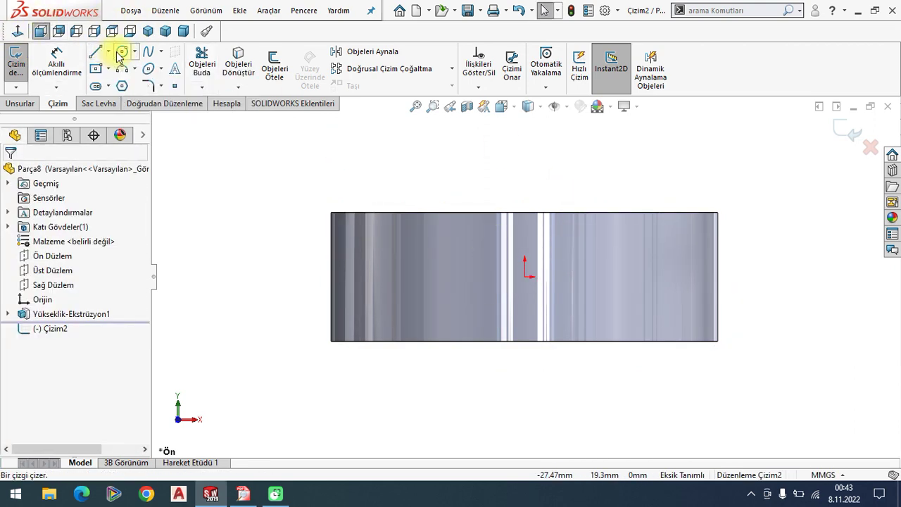
click(121, 52)
click(528, 274)
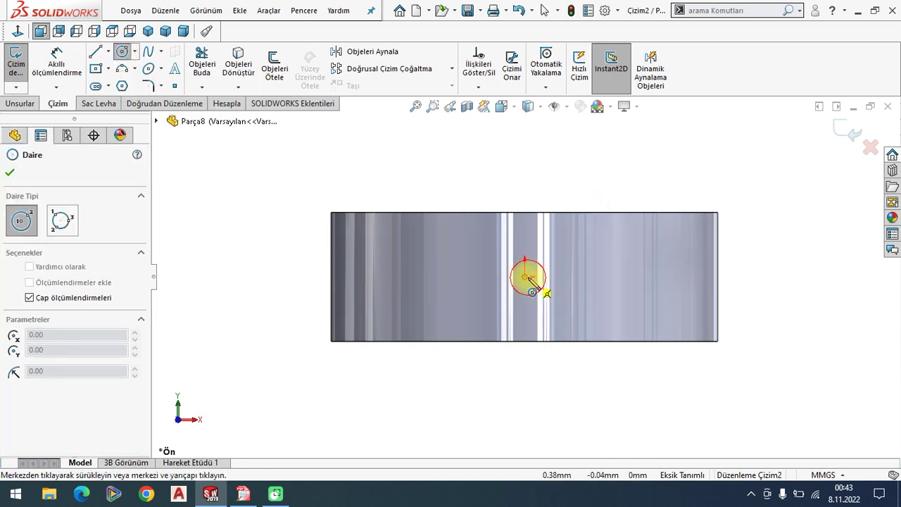
click(577, 266)
right_click(331, 161)
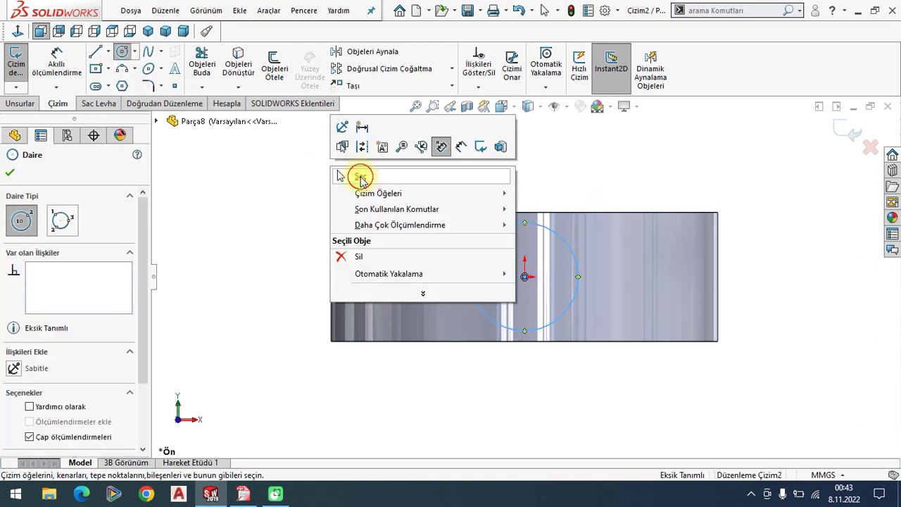
click(358, 177)
- Dimension the small circle's diameter to 6 mm
click(580, 251)
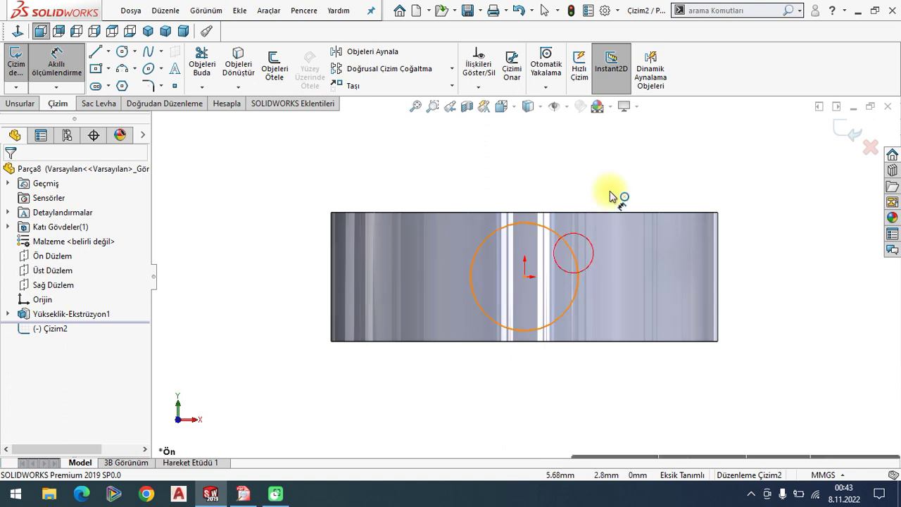
click(626, 157)
double_click(499, 300)
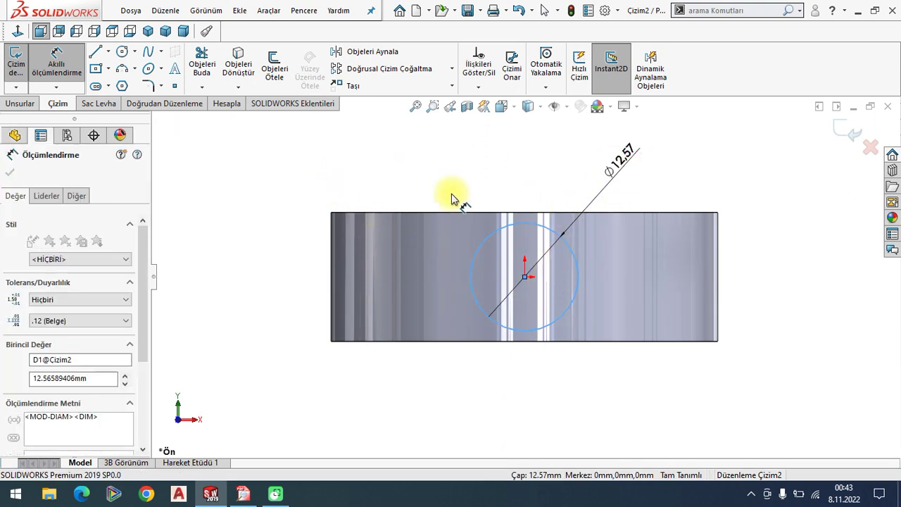
text(8)
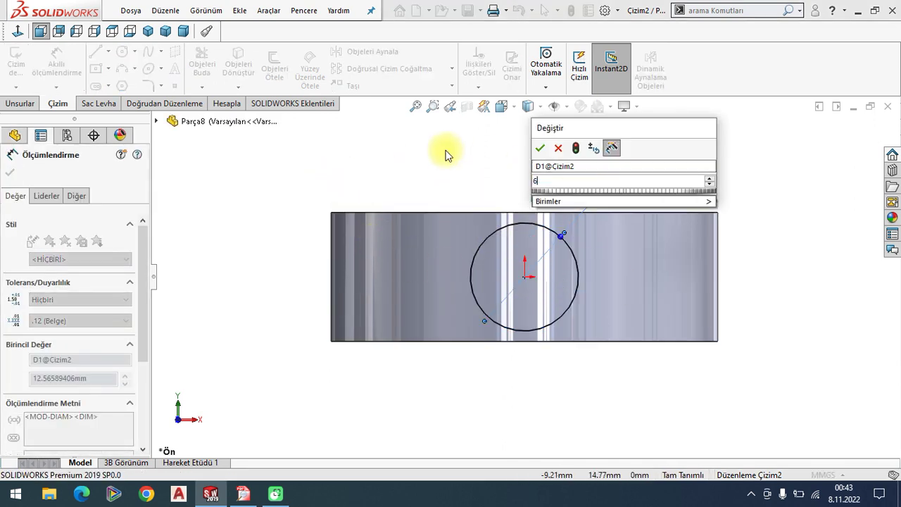
key(Escape)
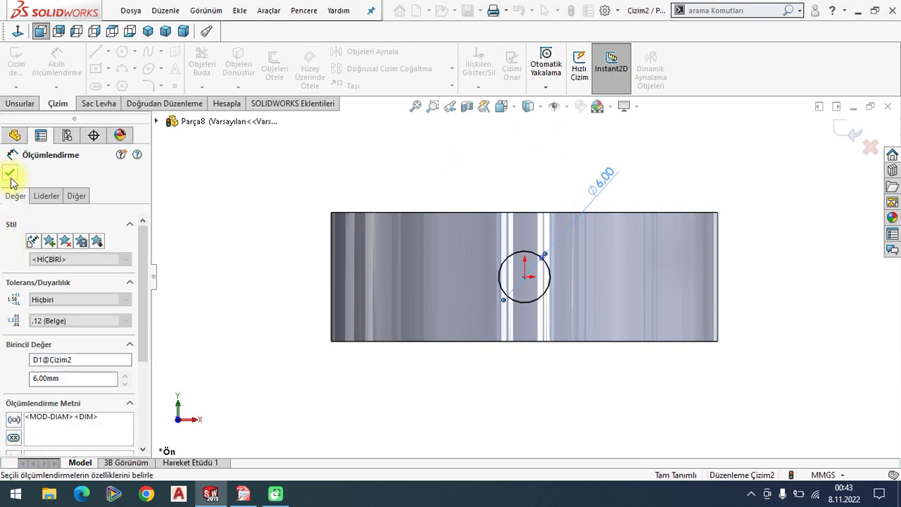
click(10, 173)
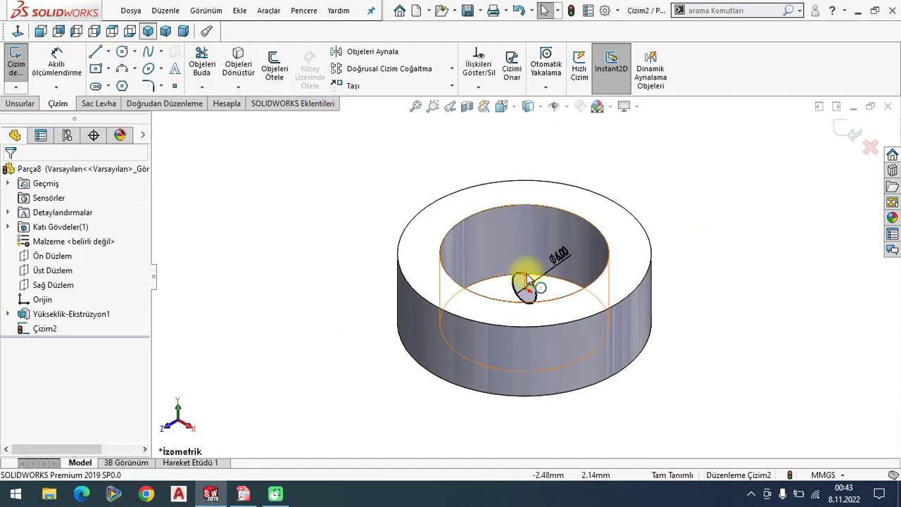
- Cut the Ø6 hole Through All - Both through the ring, save as COLLAR, and close
click(21, 104)
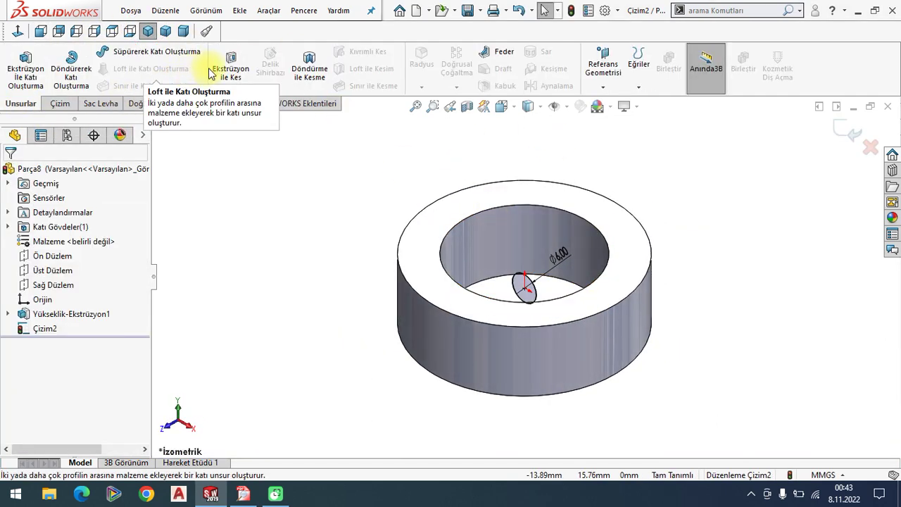
click(230, 67)
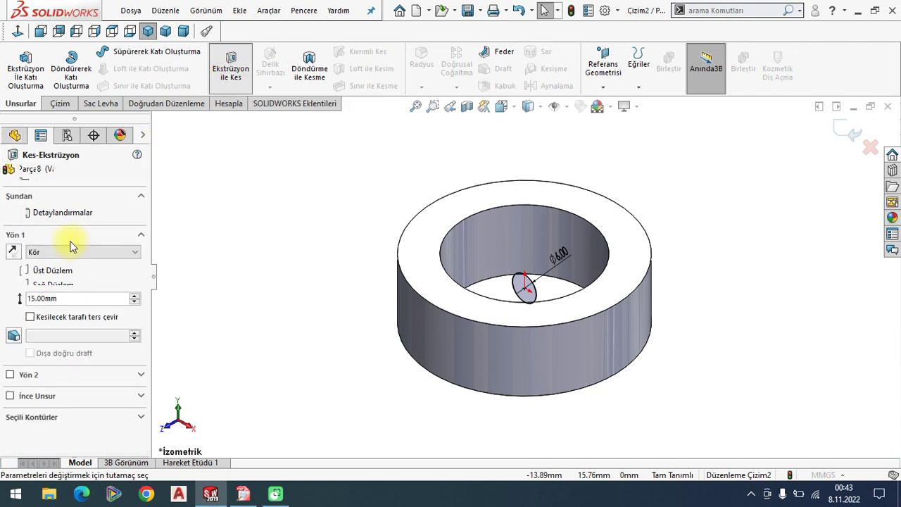
click(60, 253)
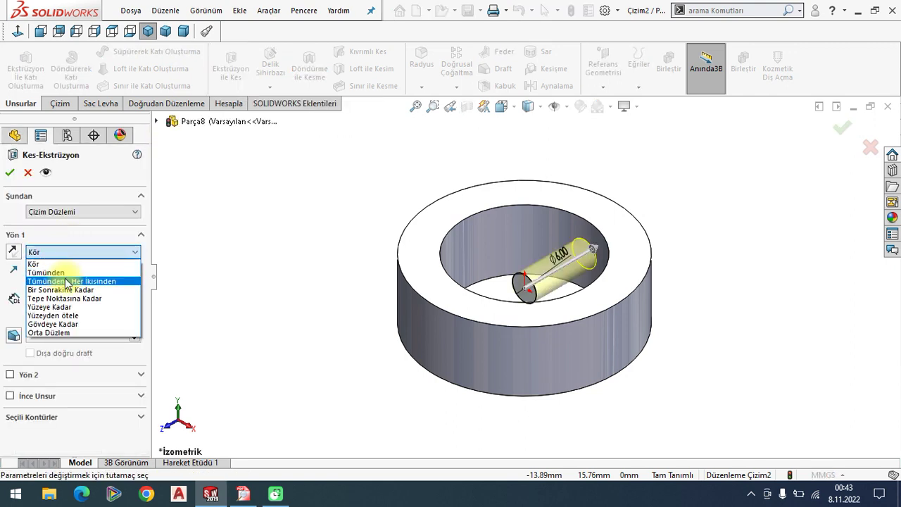
click(67, 281)
click(9, 173)
text(COLLAR)
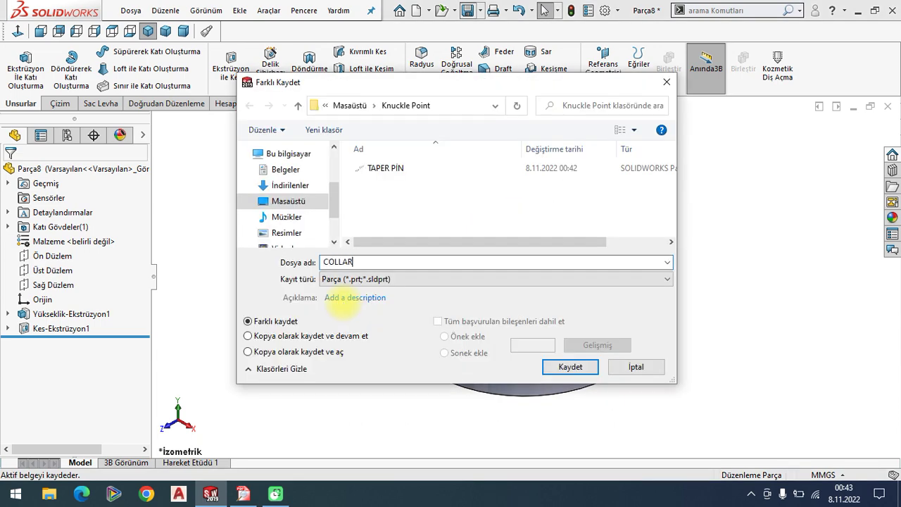
key(Return)
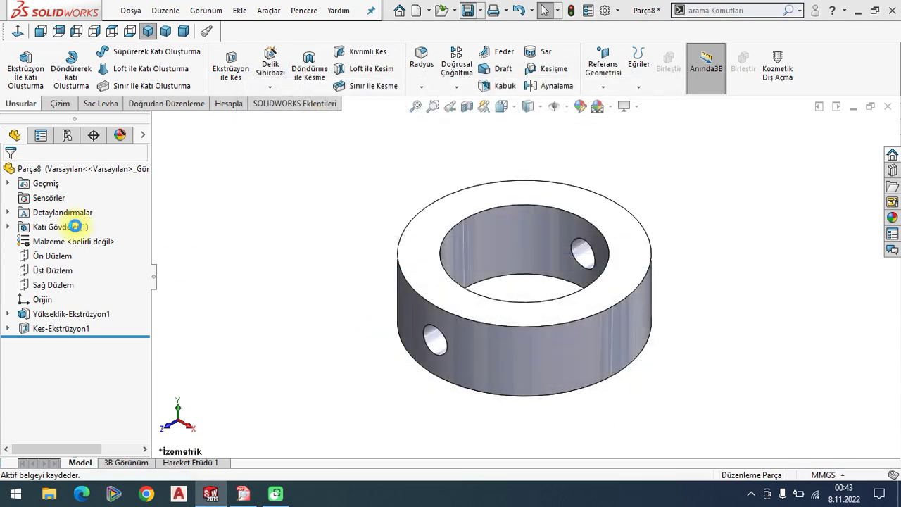
click(888, 107)
- Remove COLLAR and TAPER PIN from the recent documents list and close the Welcome window
click(122, 14)
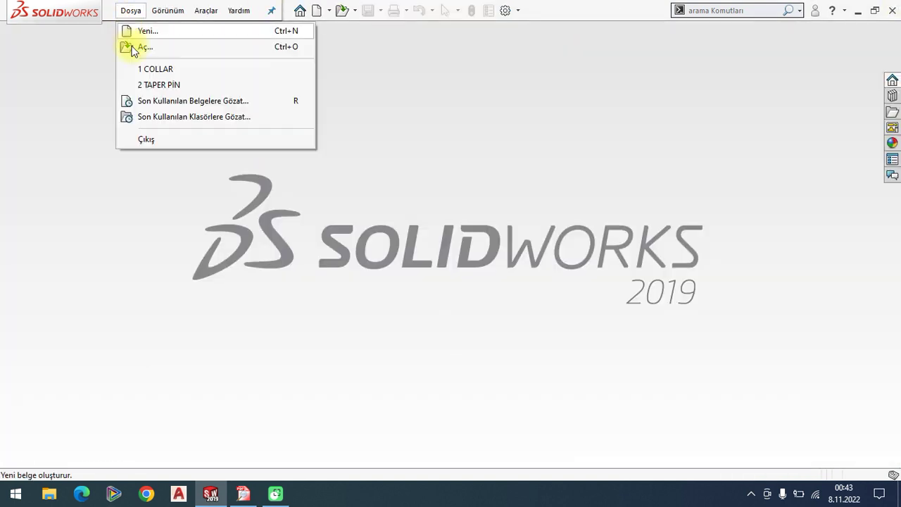
click(153, 104)
right_click(100, 204)
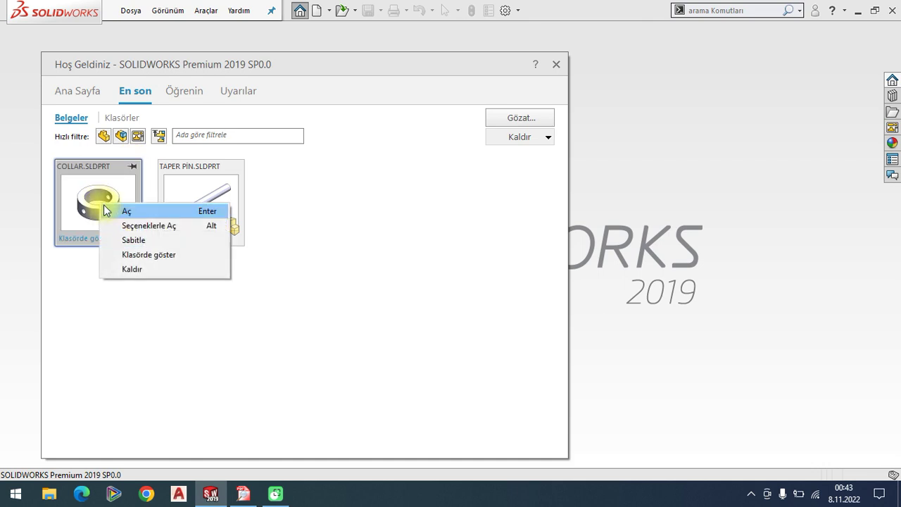
click(131, 268)
right_click(121, 211)
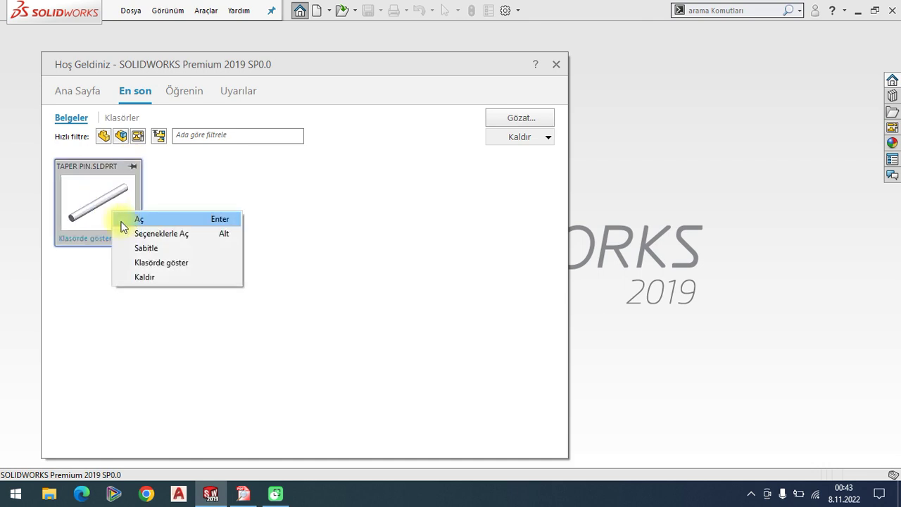
click(147, 275)
click(556, 65)
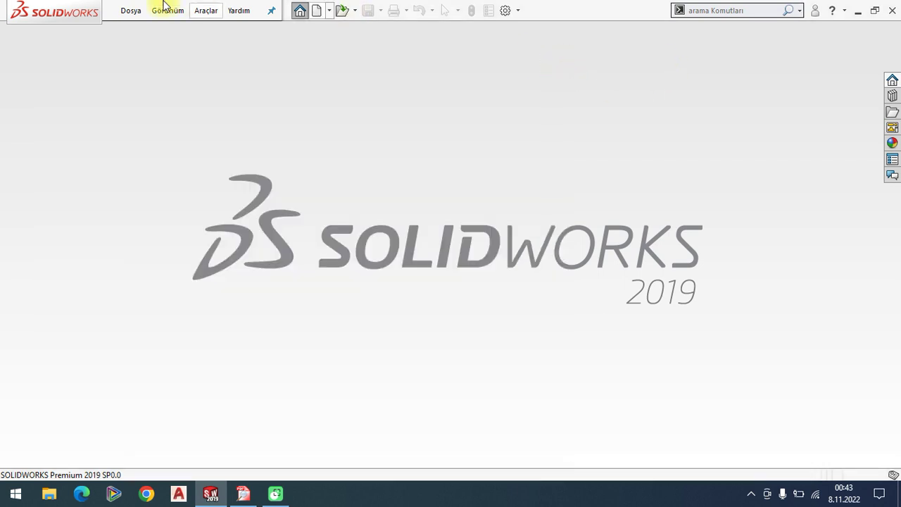
- Create a new blank part, then switch to the reference drawing in the PDF reader
click(127, 12)
click(133, 31)
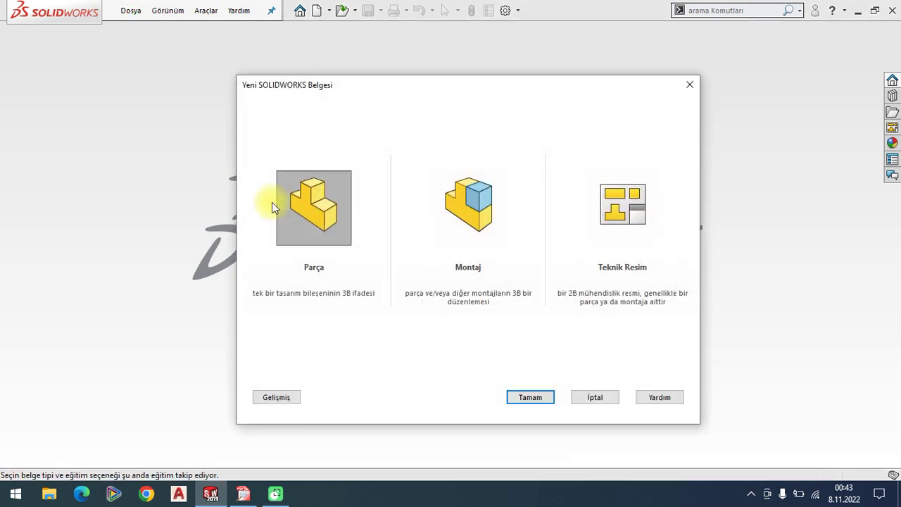
click(326, 208)
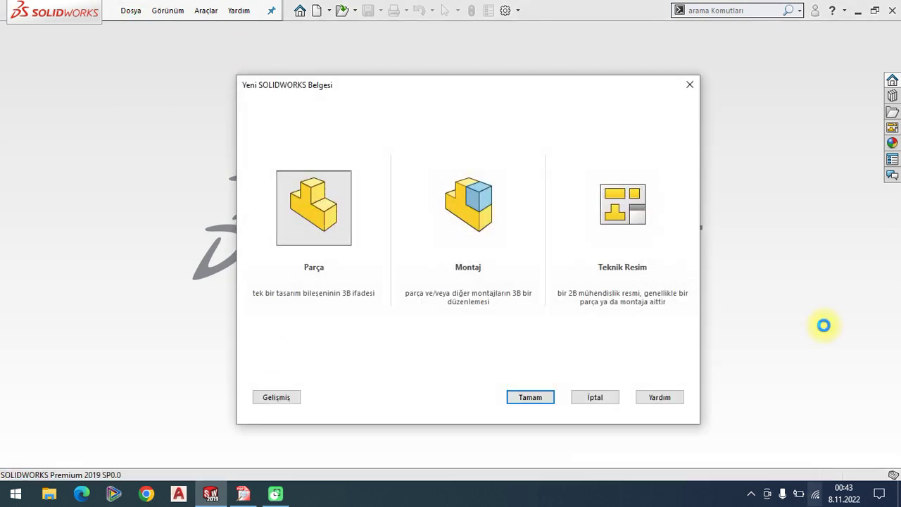
double_click(331, 294)
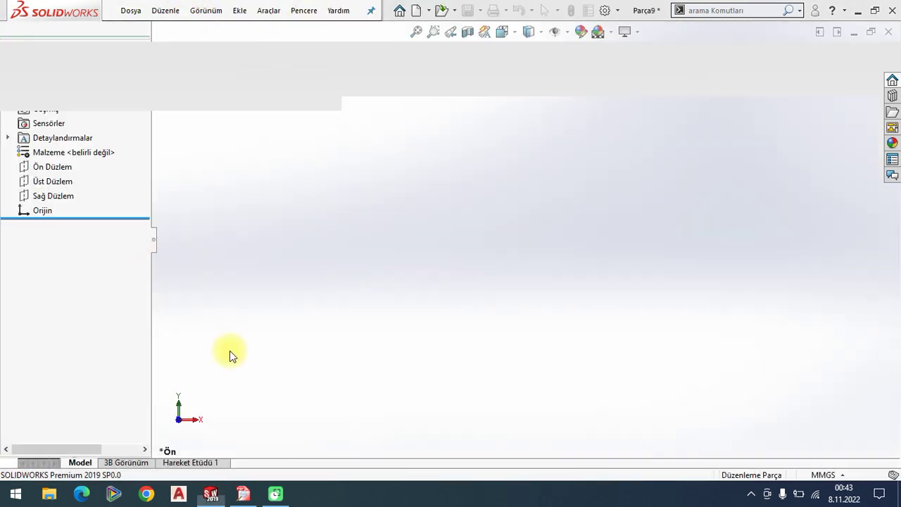
click(243, 493)
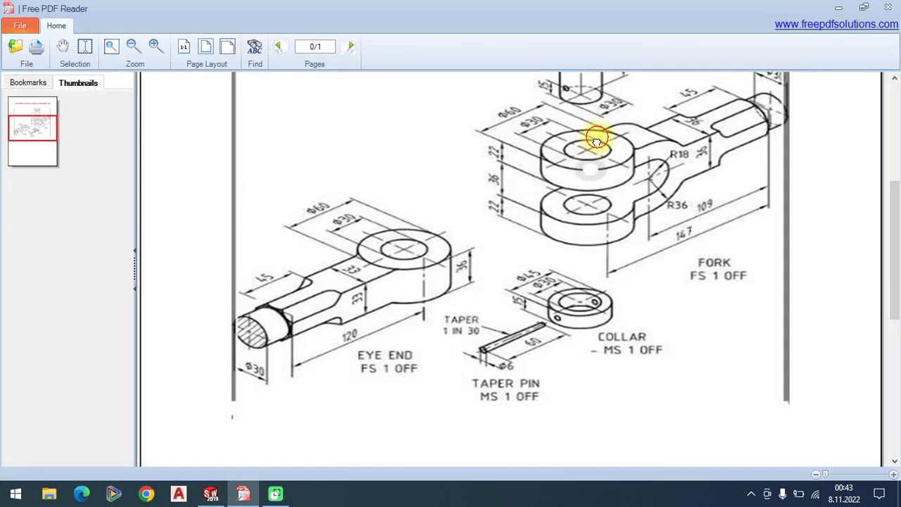
- Pan the PDF to review the pin's Ø45 head and Ø30 shank, then return to SOLIDWORKS
drag(596, 140, 604, 309)
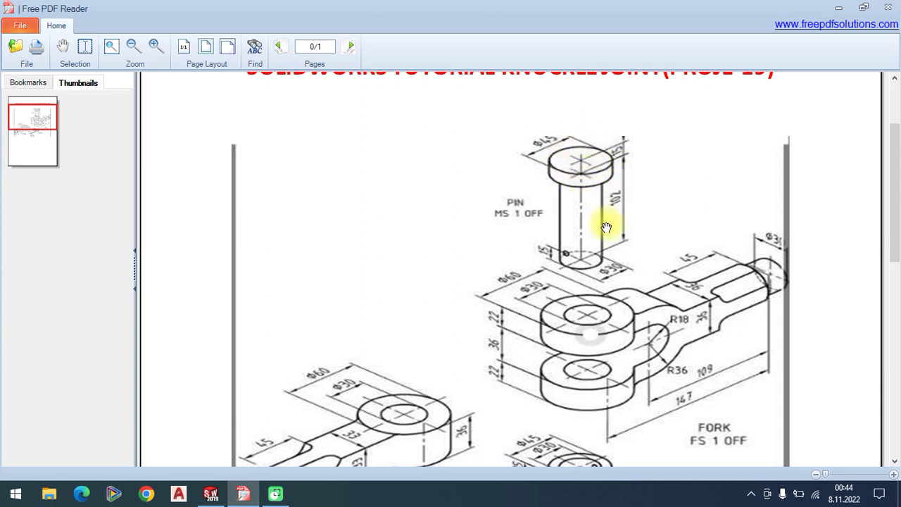
drag(606, 227, 606, 217)
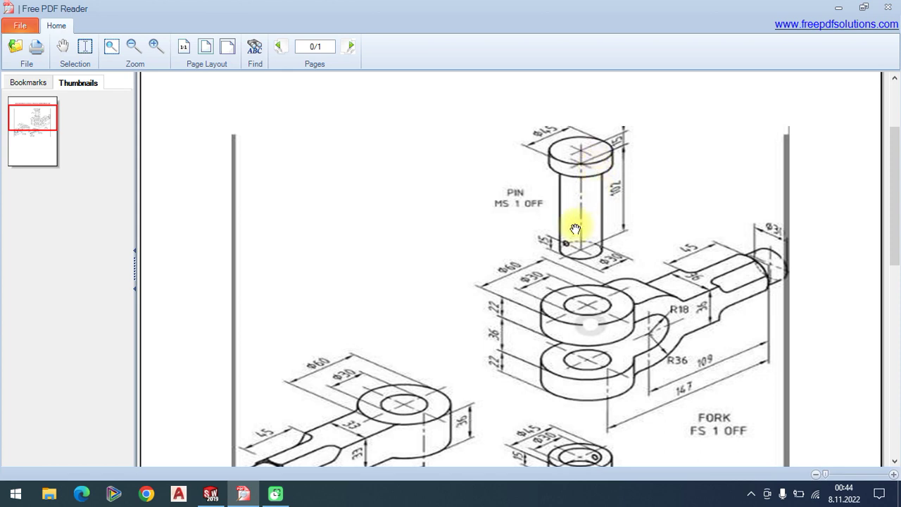
drag(572, 194, 570, 172)
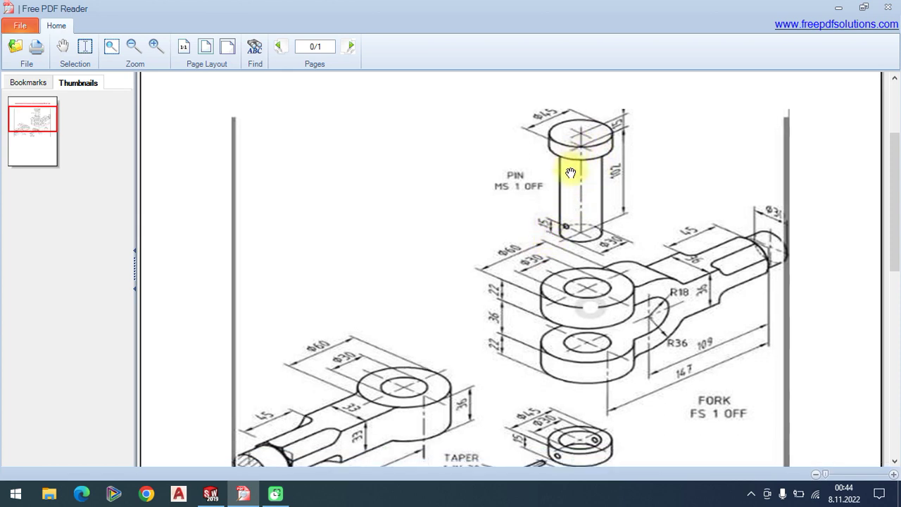
click(211, 493)
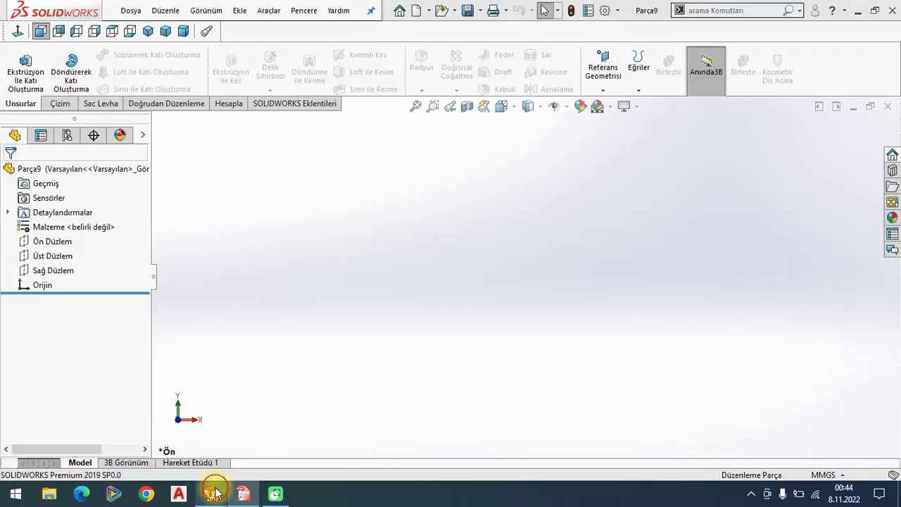
- Start a Front Plane sketch and draw a vertical centreline upward from the origin
click(25, 243)
click(33, 225)
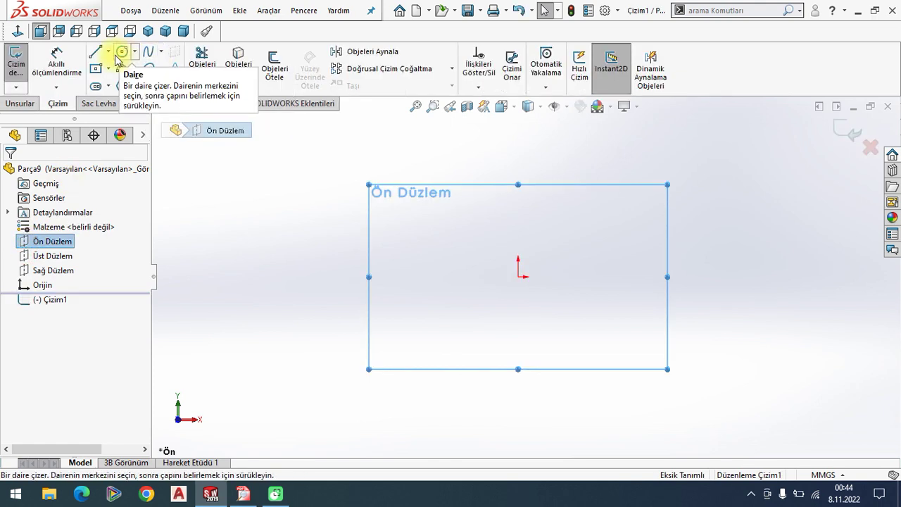
click(109, 52)
click(121, 71)
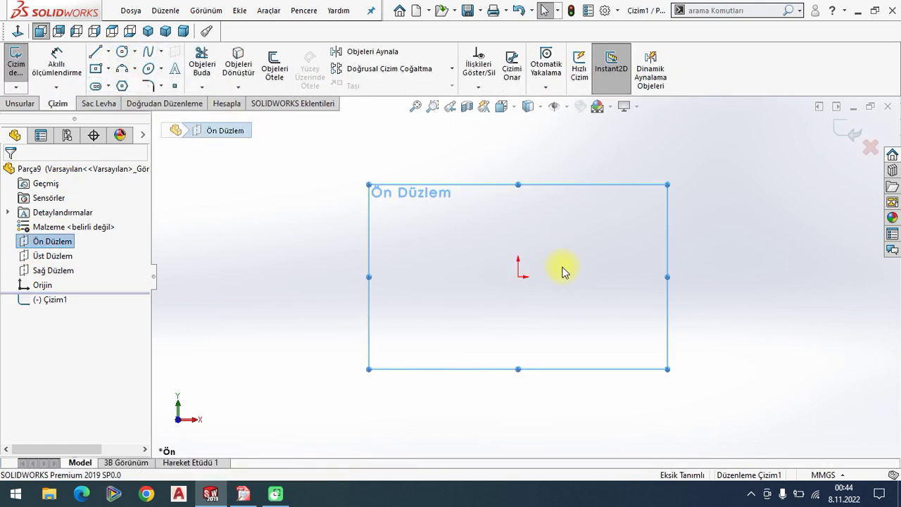
click(518, 276)
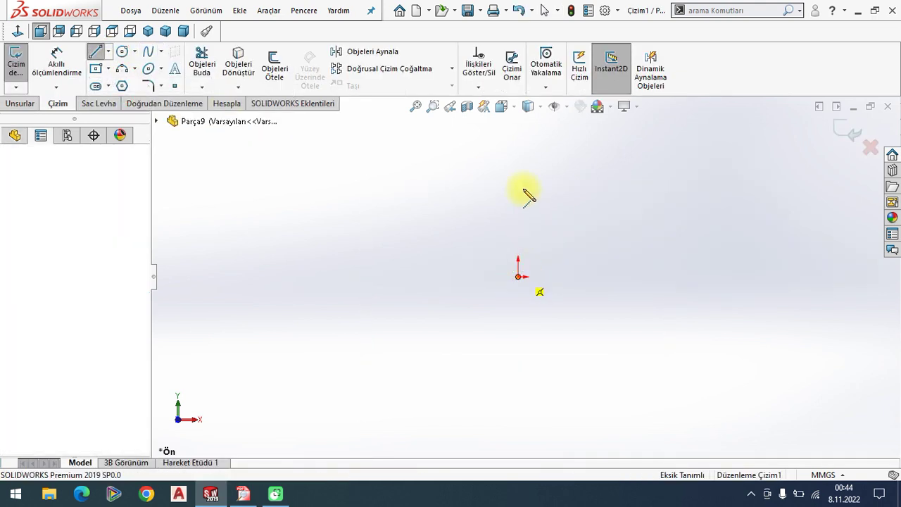
click(518, 149)
key(Escape)
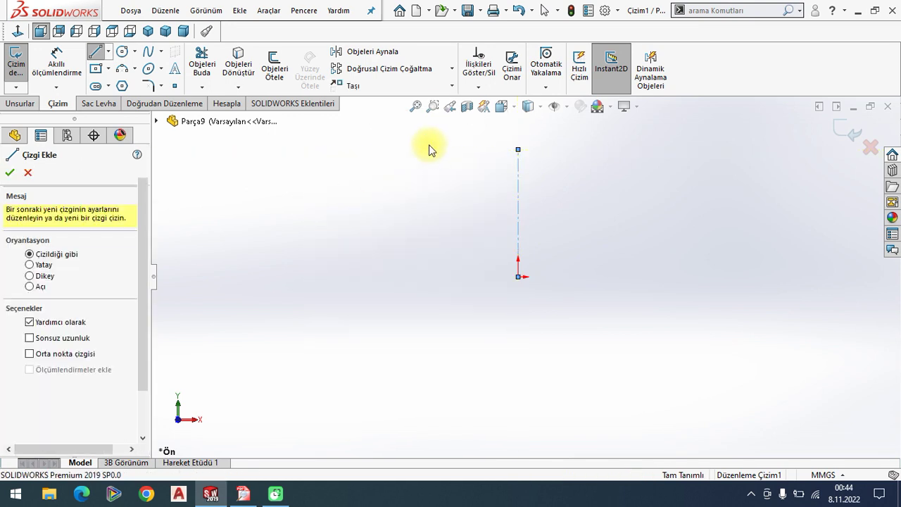
key(Escape)
click(417, 107)
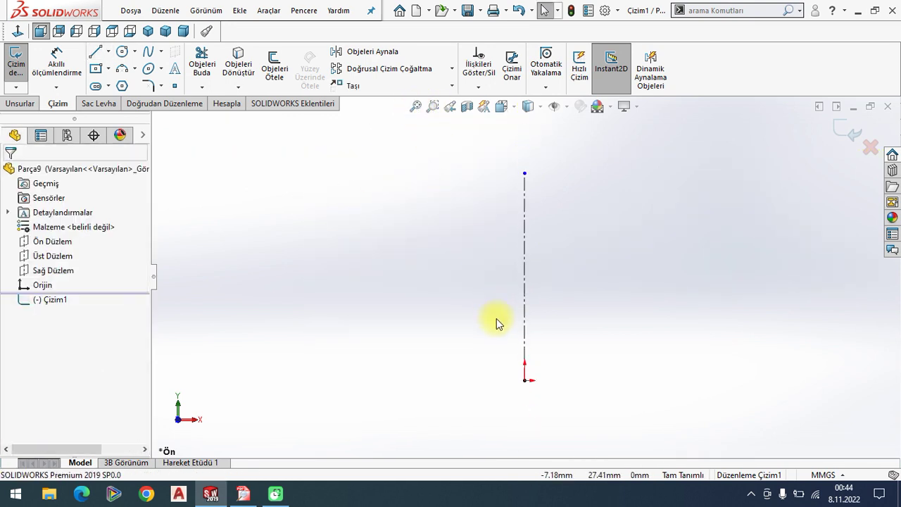
- Draw the stepped half-profile outline from the centreline's top end down to its bottom
click(95, 51)
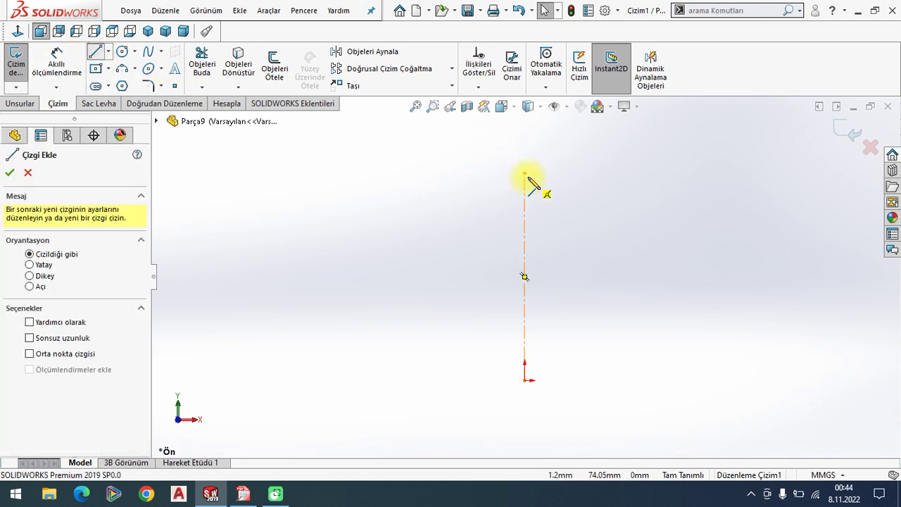
click(526, 174)
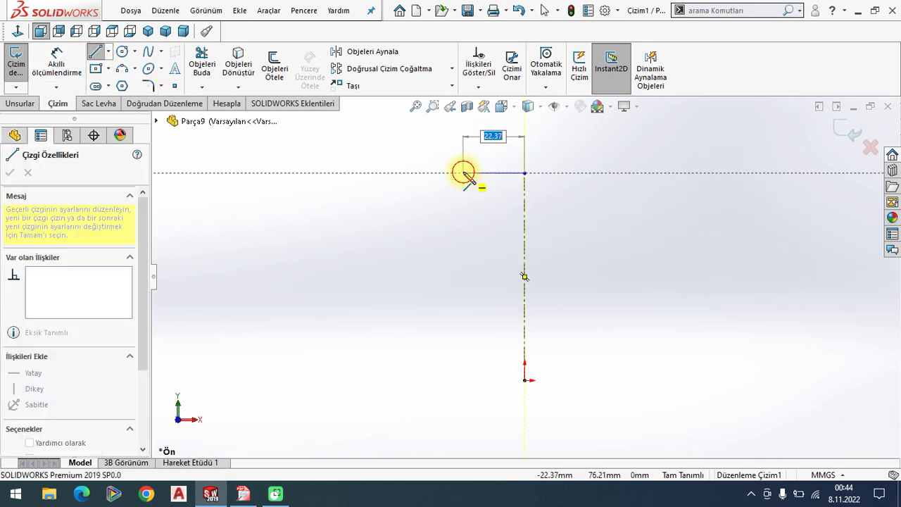
click(464, 172)
click(463, 211)
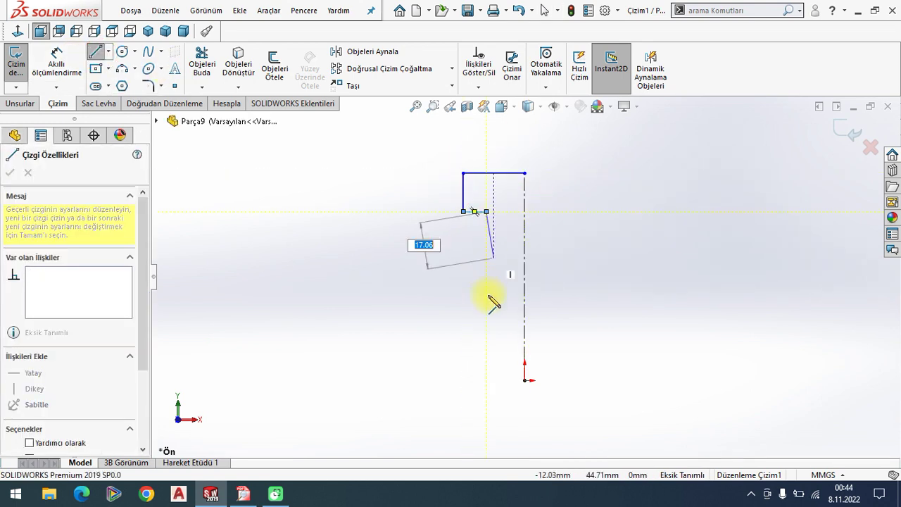
click(486, 353)
click(525, 353)
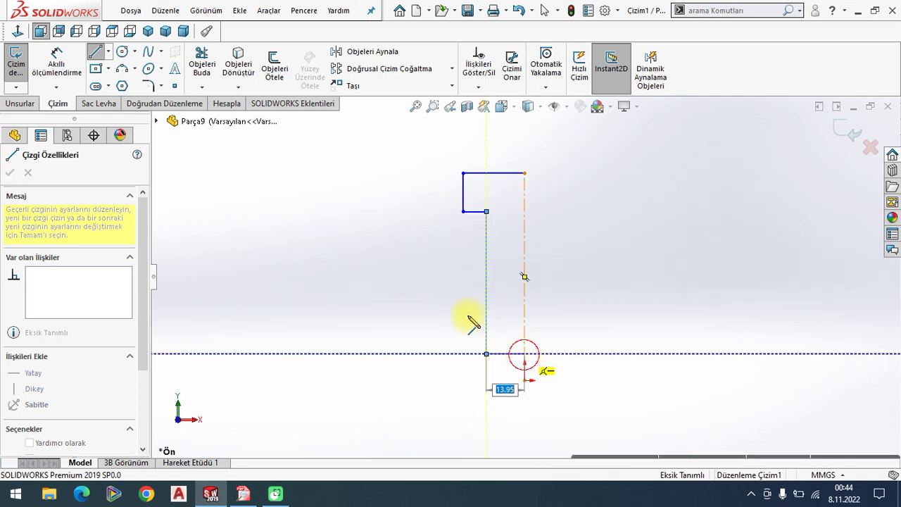
key(Escape)
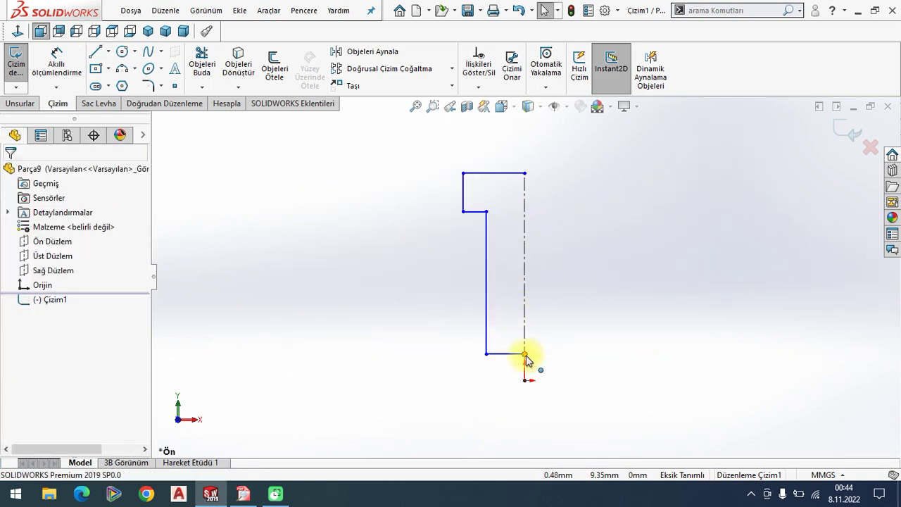
- Snap the profile's bottom corner onto the origin, then bring up the PIN drawing PDF
drag(525, 354, 525, 380)
click(364, 271)
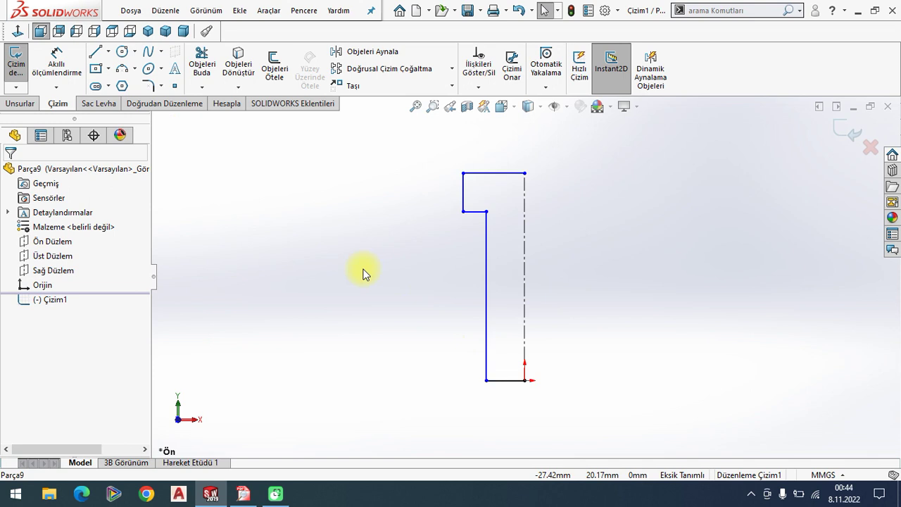
right_click(293, 230)
click(243, 222)
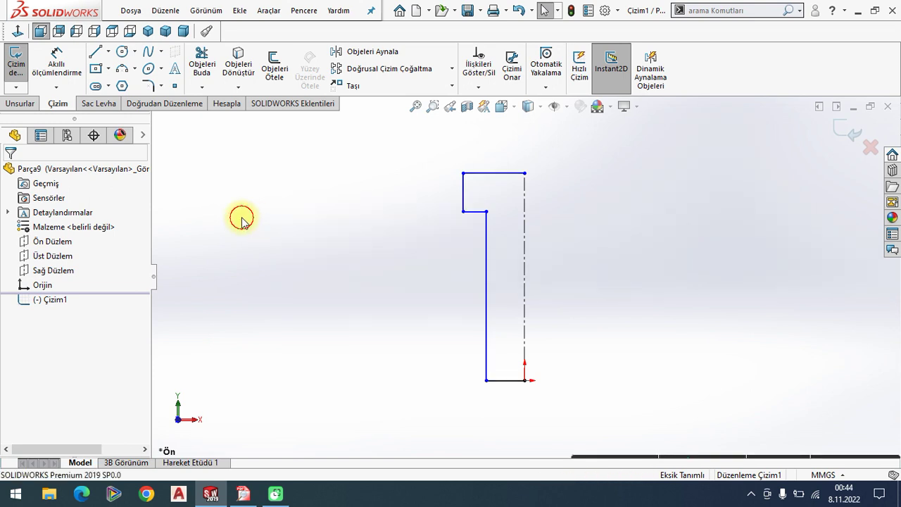
click(252, 495)
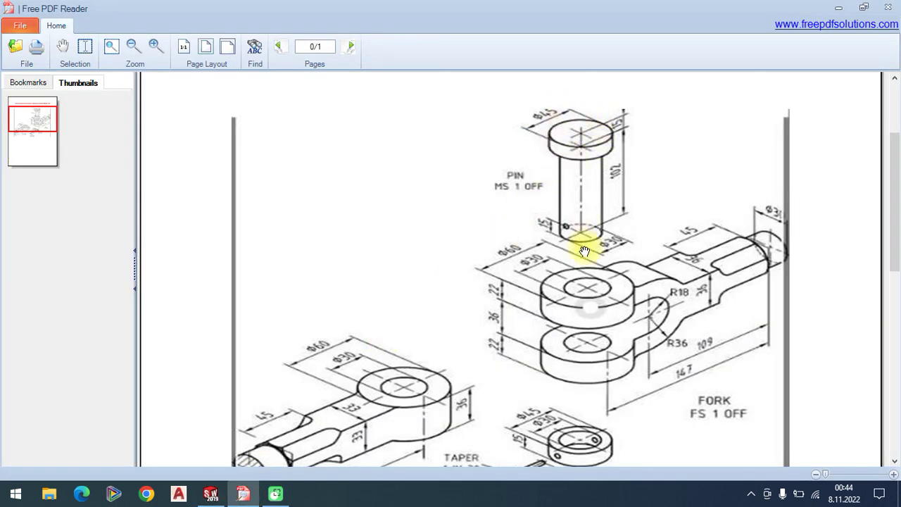
- Dimension the profile's top width to 45
click(211, 494)
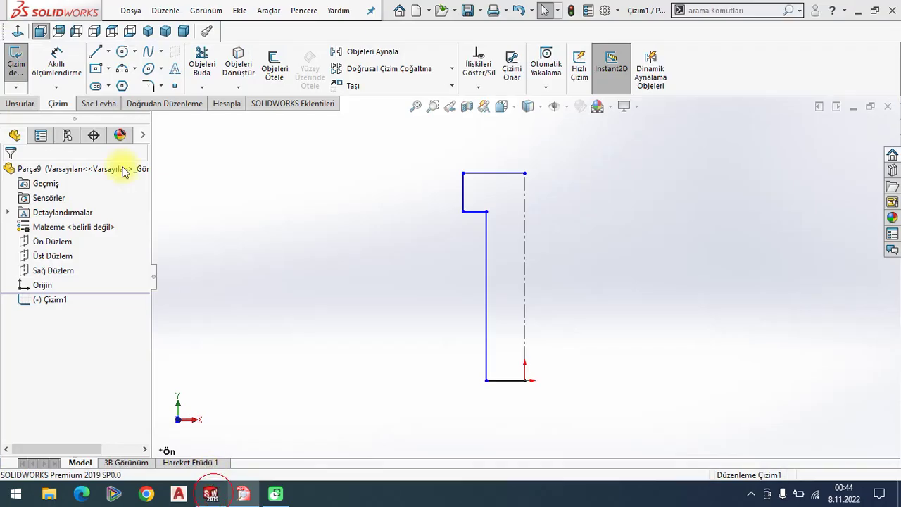
click(463, 192)
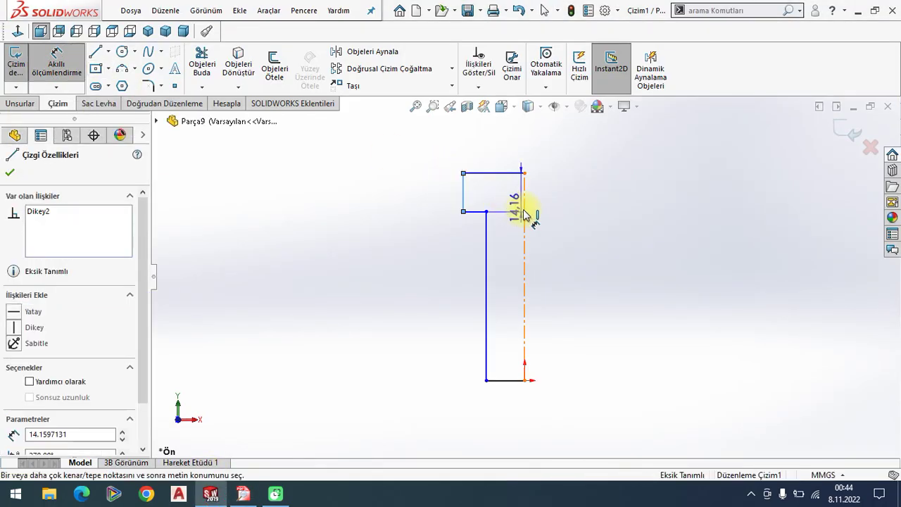
click(539, 143)
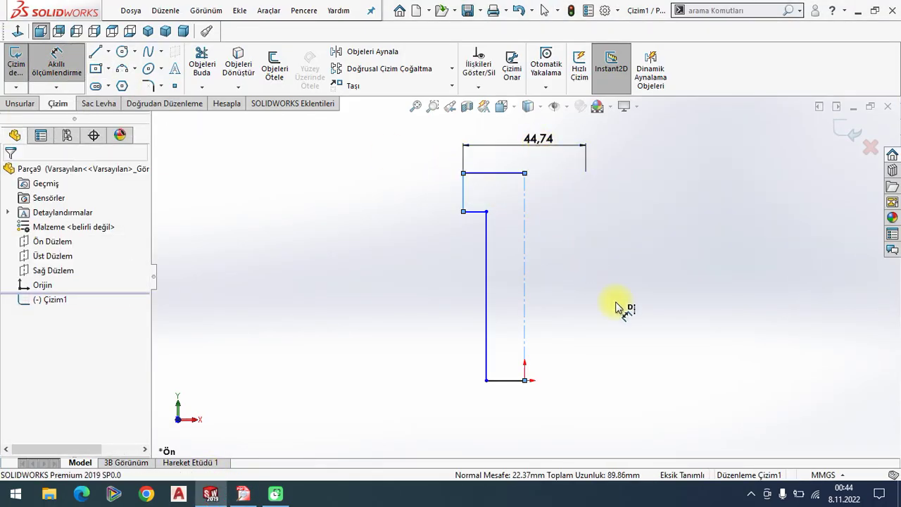
text(45)
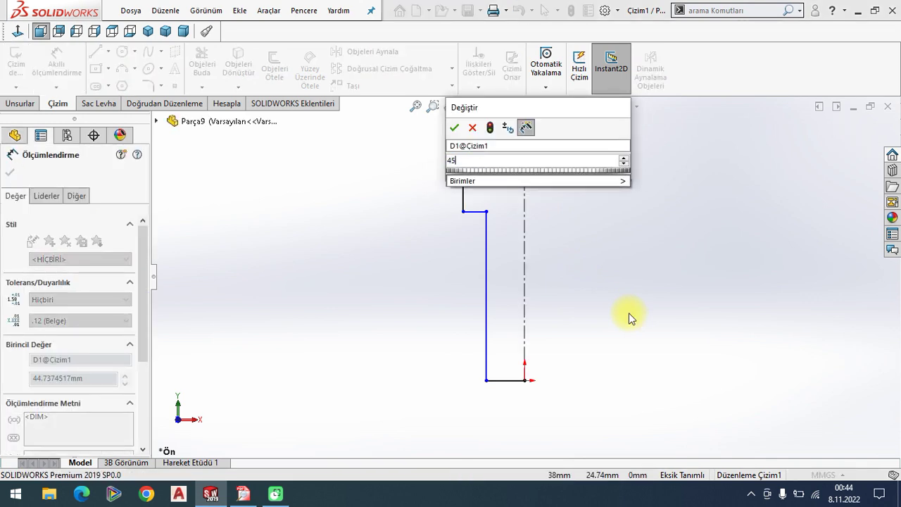
key(Return)
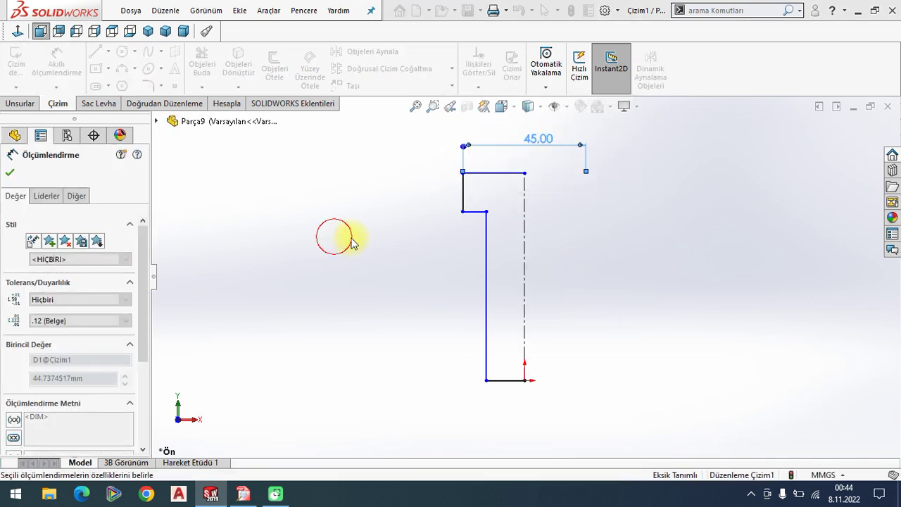
click(352, 243)
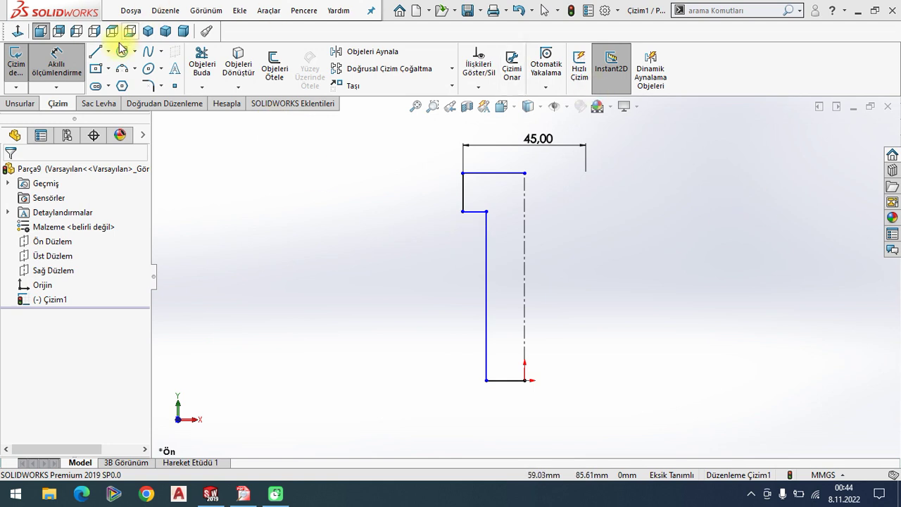
- Dimension the long side to the centreline as 30, then view the PDF drawing
click(524, 267)
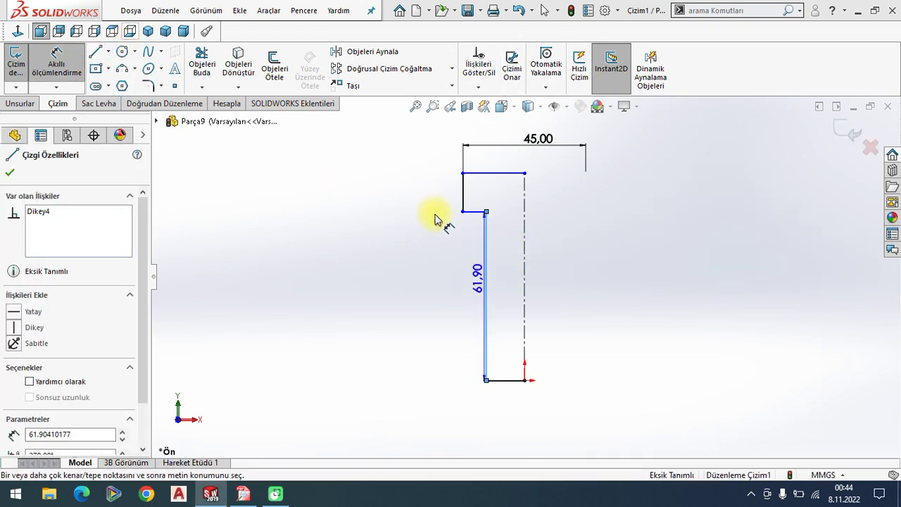
click(485, 241)
click(537, 269)
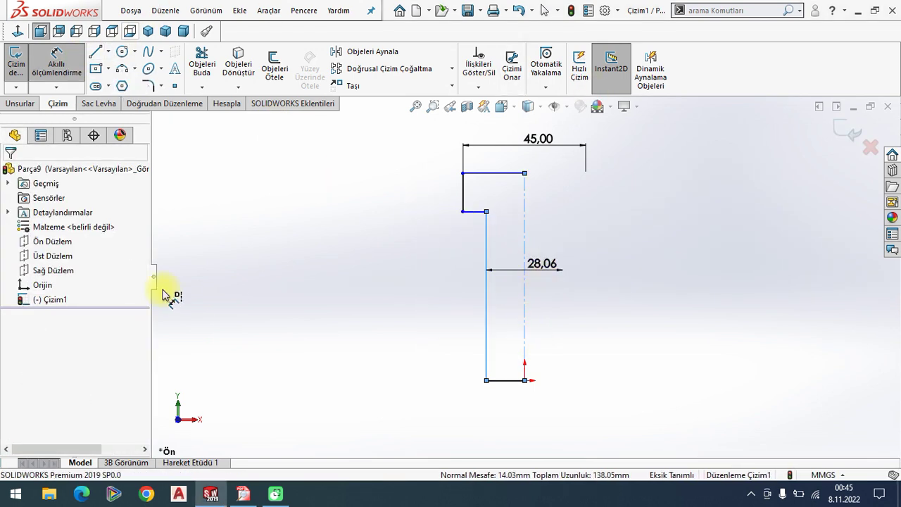
text(28)
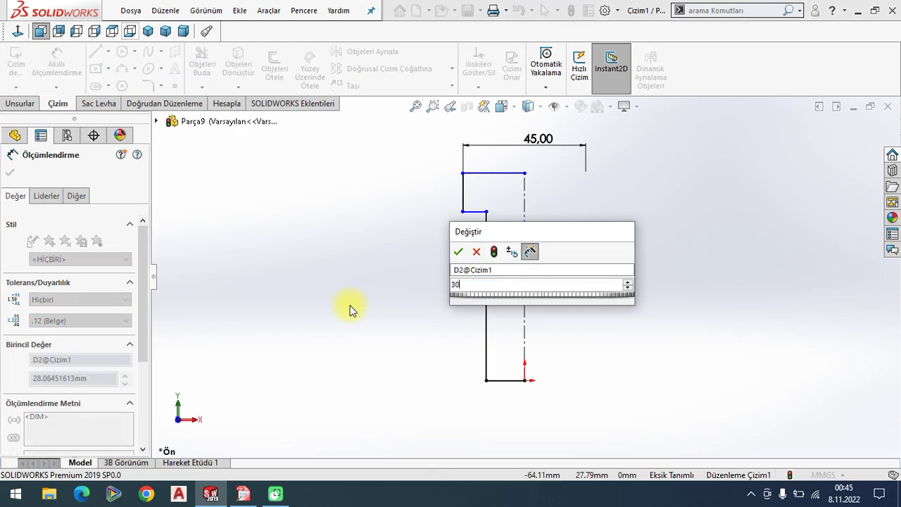
key(Return)
click(10, 172)
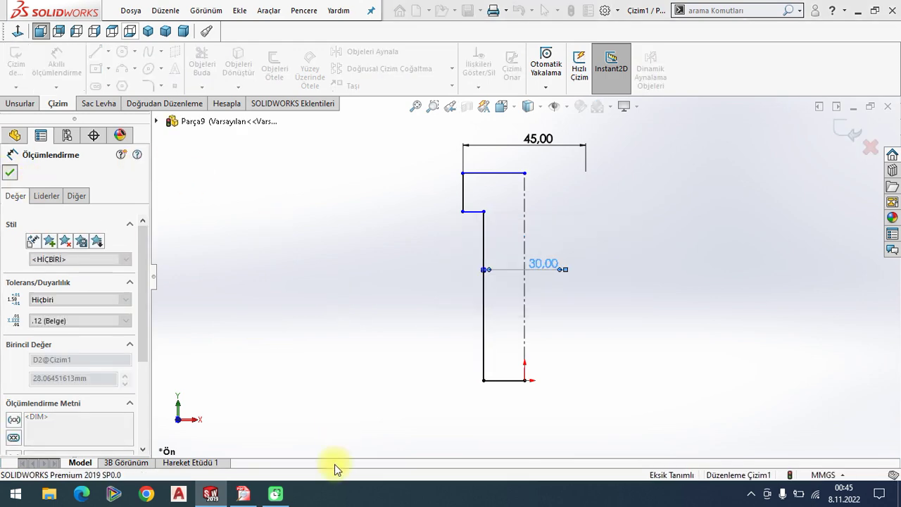
click(247, 495)
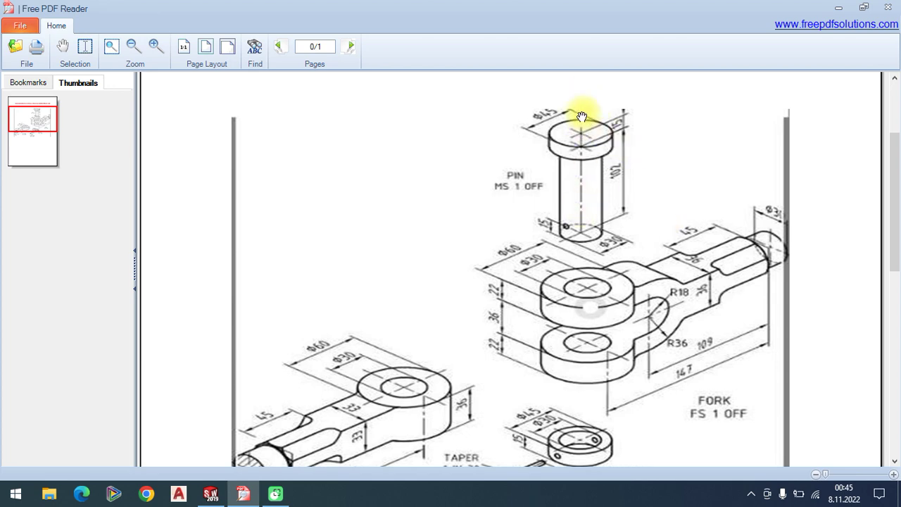
- Dimension the pin head's step height to 15
click(211, 493)
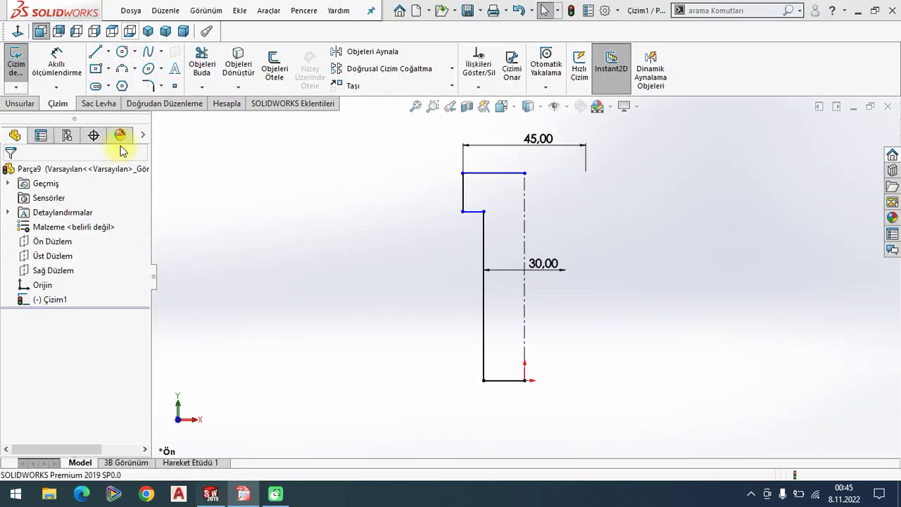
click(58, 62)
click(484, 211)
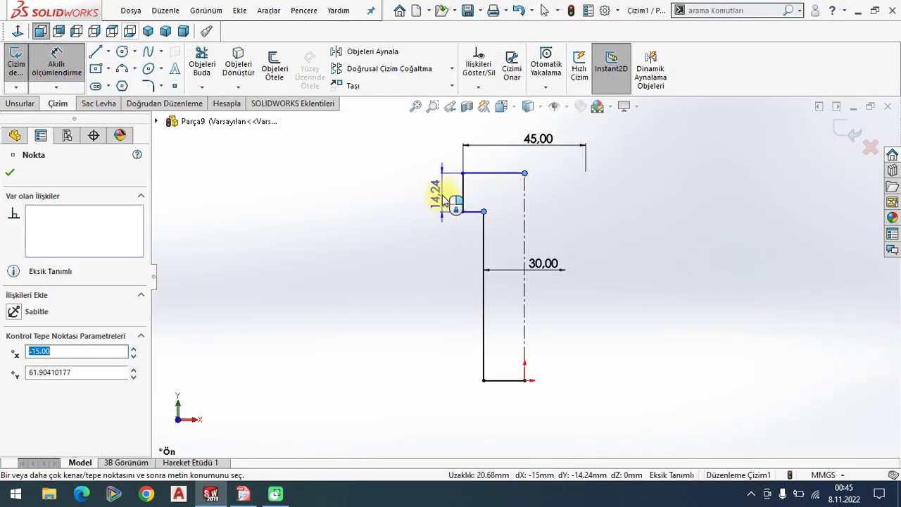
click(662, 285)
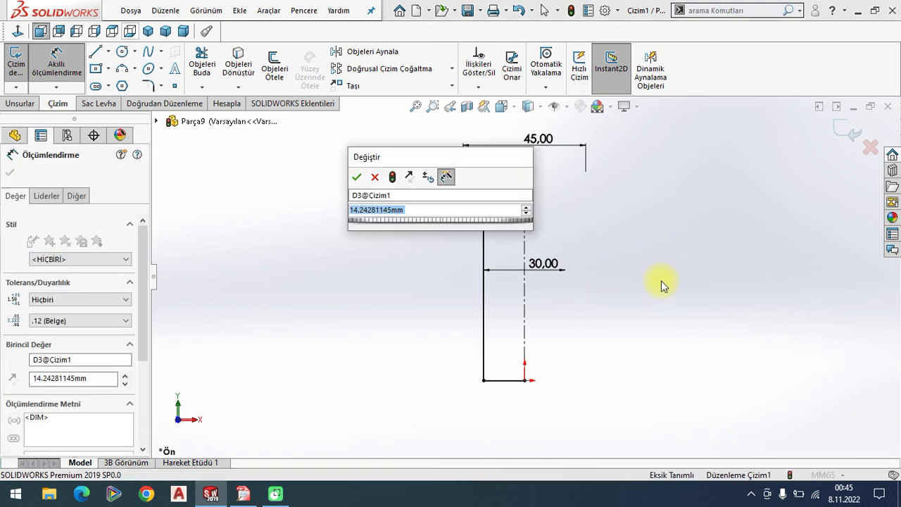
text(15)
key(Return)
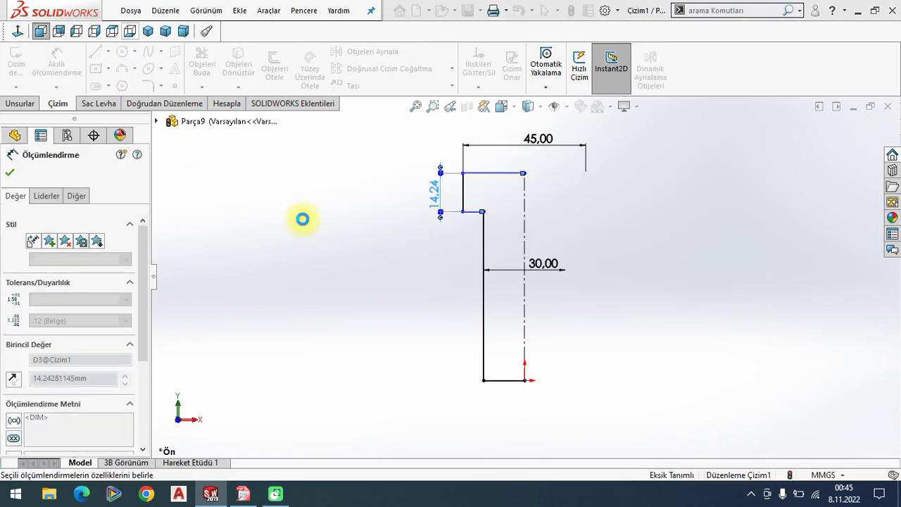
key(Escape)
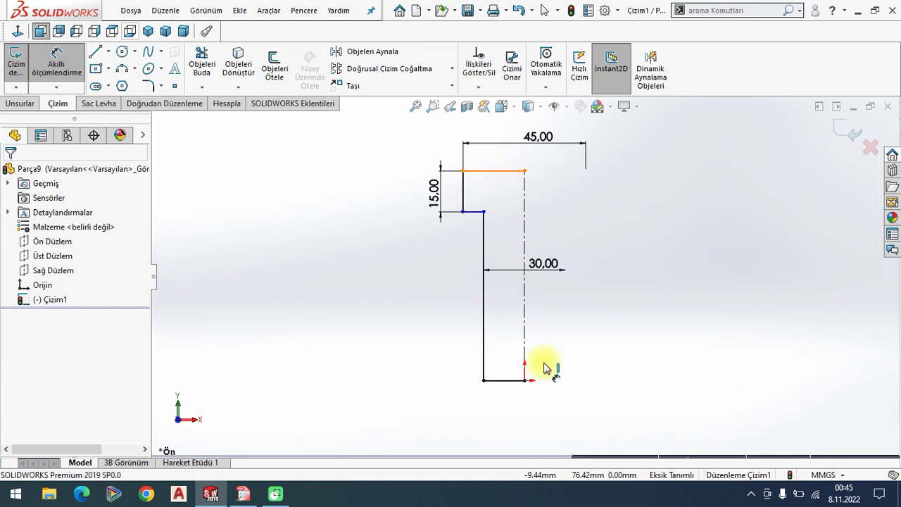
- Dimension the overall profile height to 102 and tidy the 45 dimension above the profile
click(521, 380)
click(627, 260)
click(330, 362)
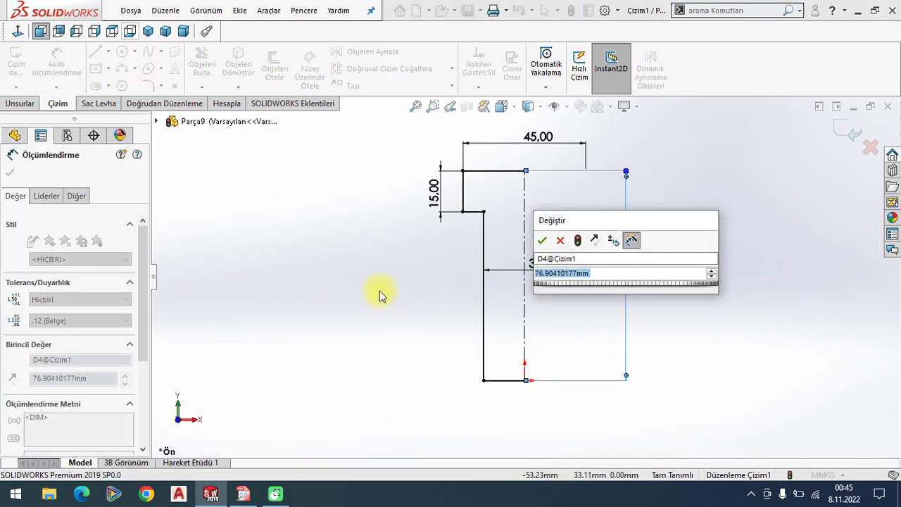
text(90)
key(Escape)
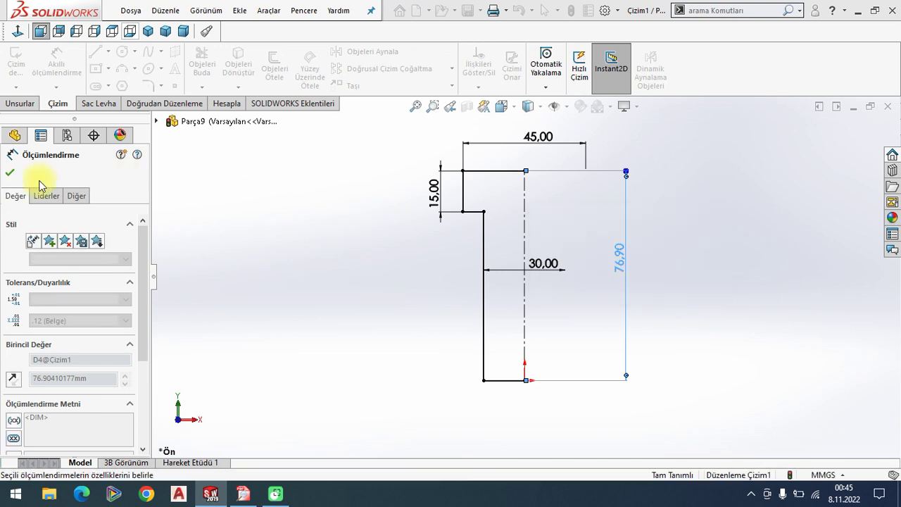
click(9, 173)
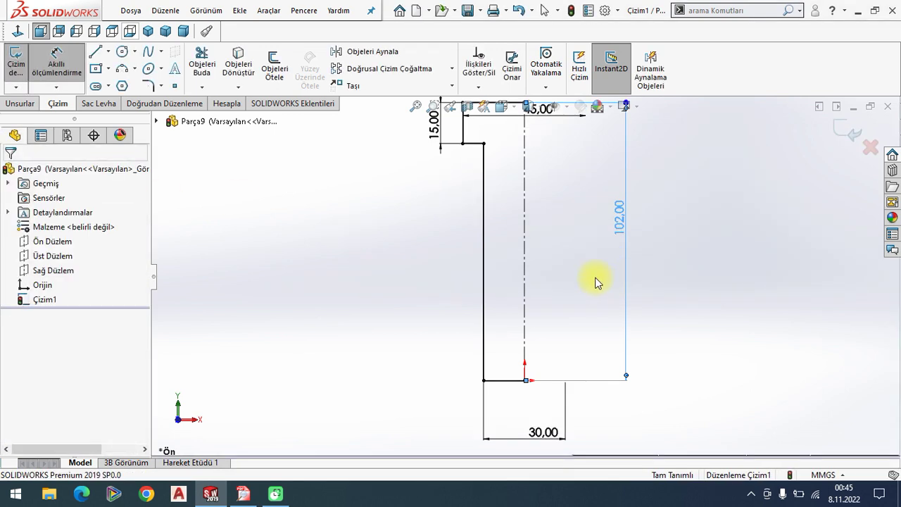
key(f)
key(Escape)
drag(523, 199, 521, 169)
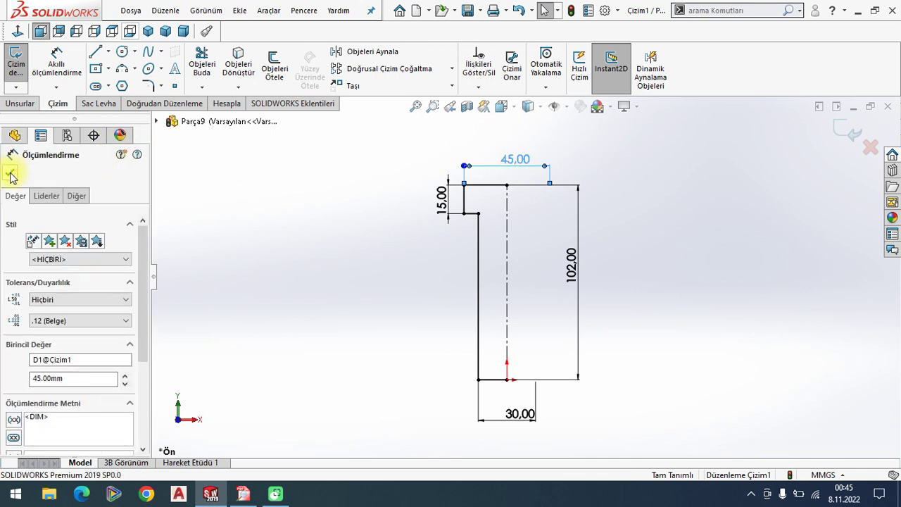
click(11, 175)
click(20, 103)
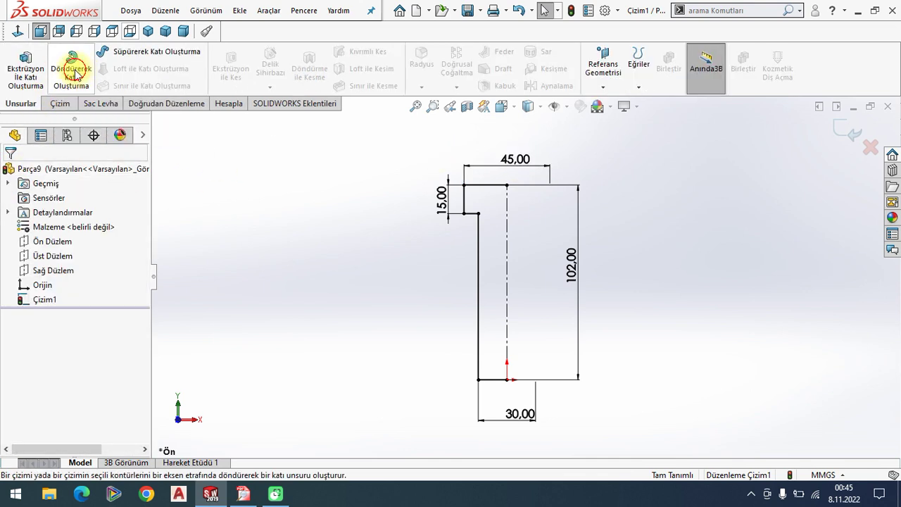
- Revolve the half-profile 360° about its centreline and set the scene to Plain White
click(76, 73)
drag(454, 183, 332, 150)
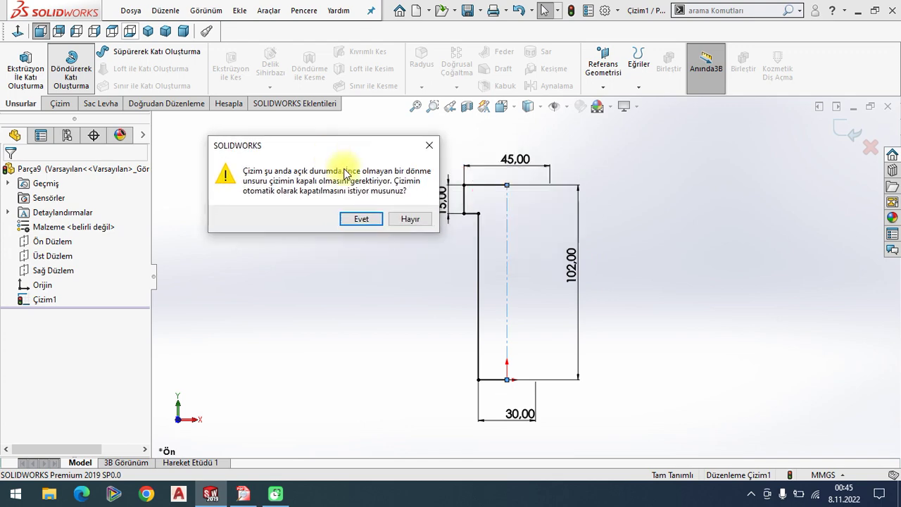
click(360, 220)
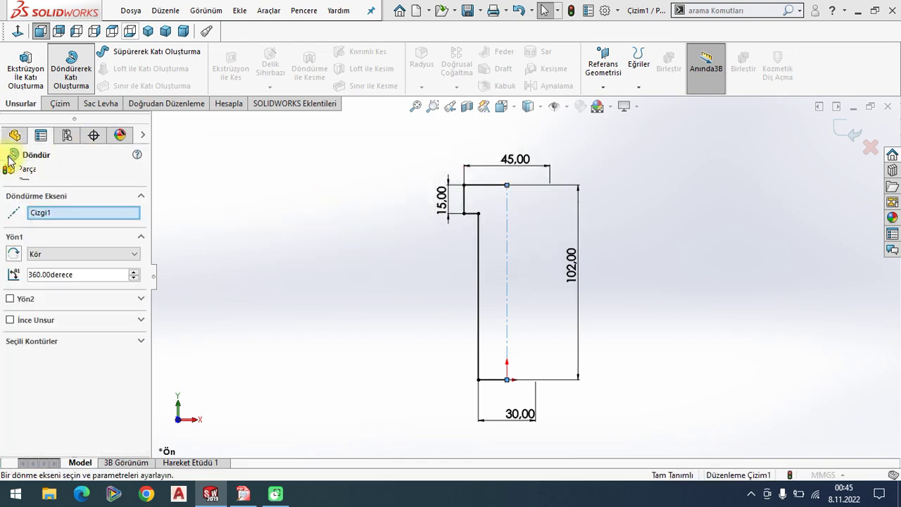
key(Return)
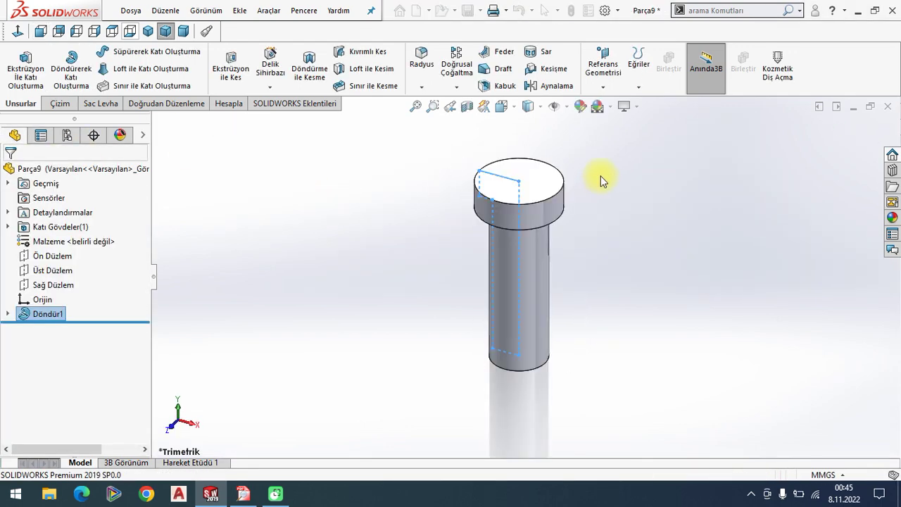
click(599, 106)
click(624, 52)
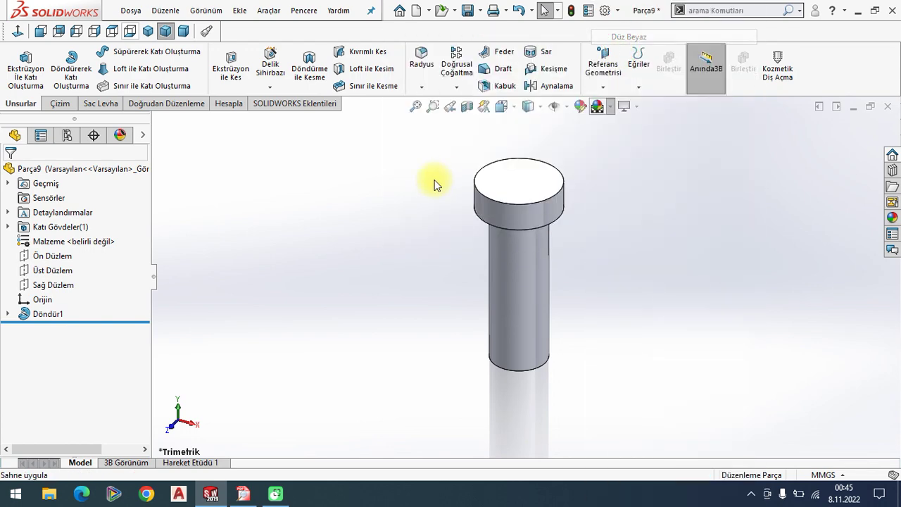
- Start a Front Plane sketch, viewed normal, with a circle on the lower pin shaft
click(45, 256)
click(39, 235)
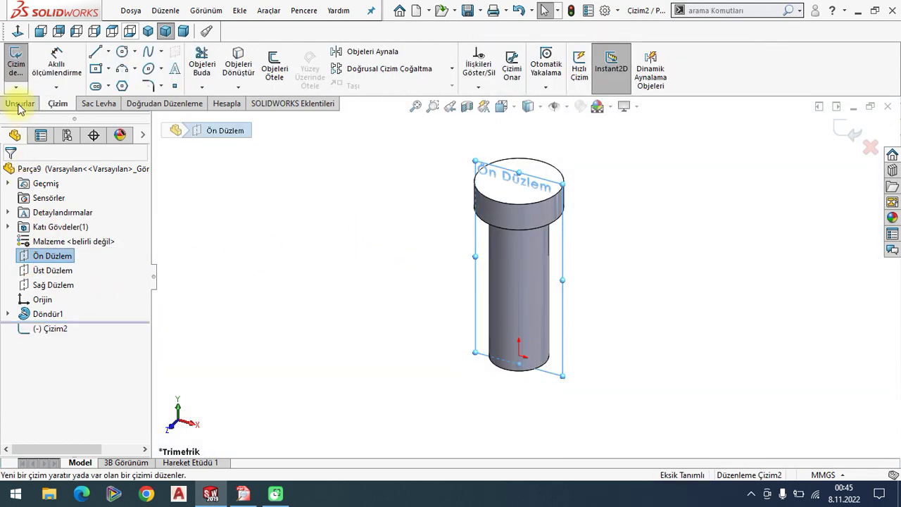
click(19, 33)
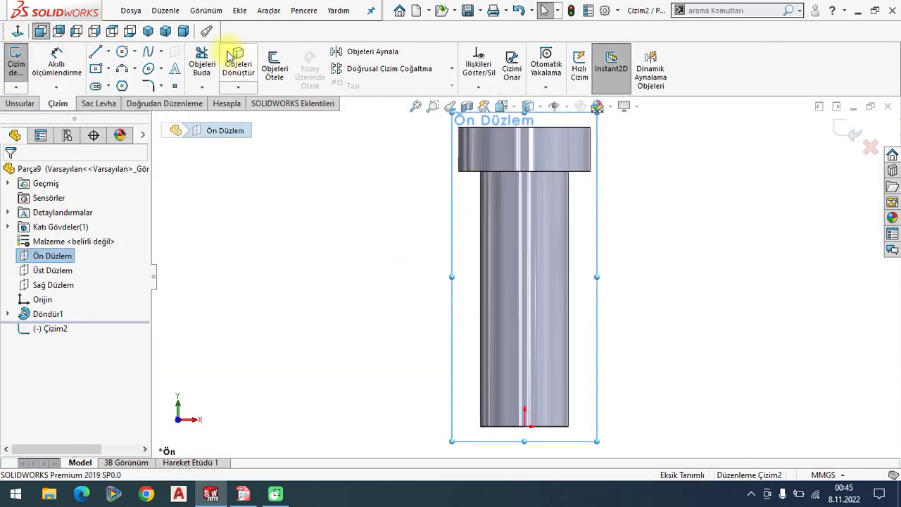
click(122, 52)
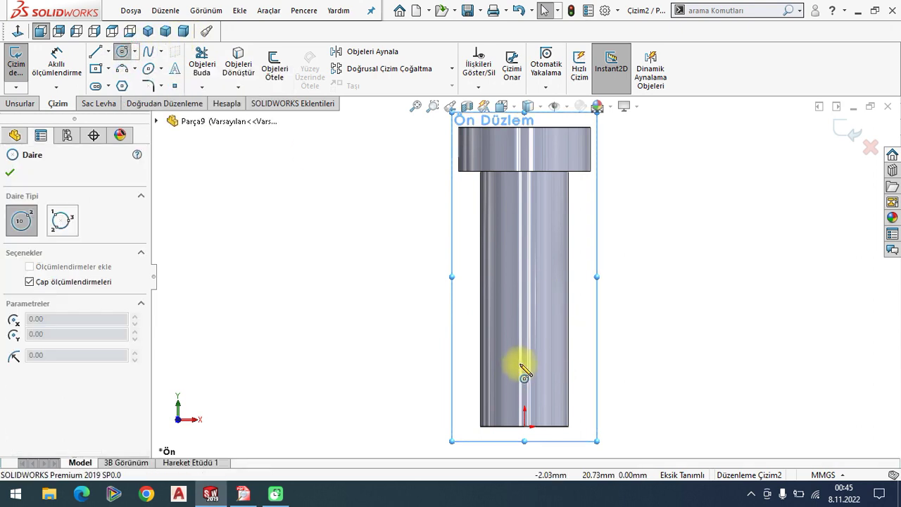
drag(525, 361, 535, 371)
key(Return)
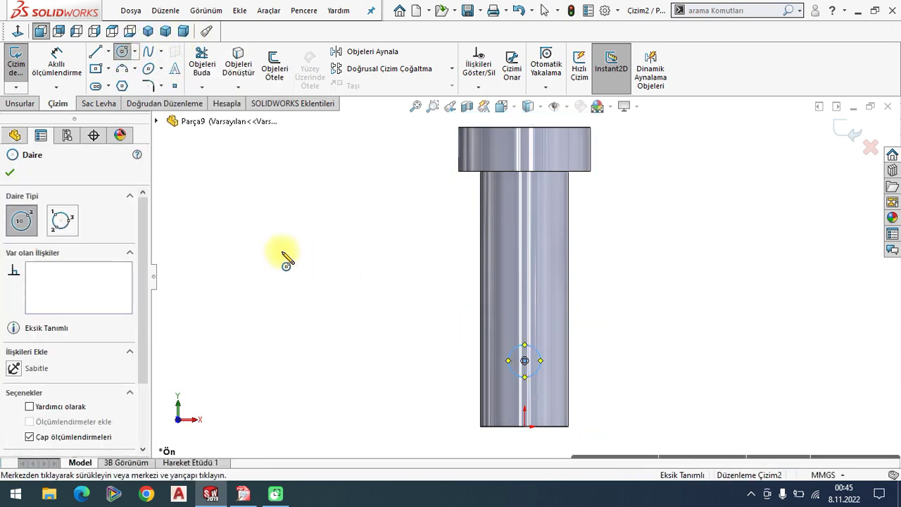
- Dimension the circle's diameter to 6 mm
right_click(284, 257)
click(288, 255)
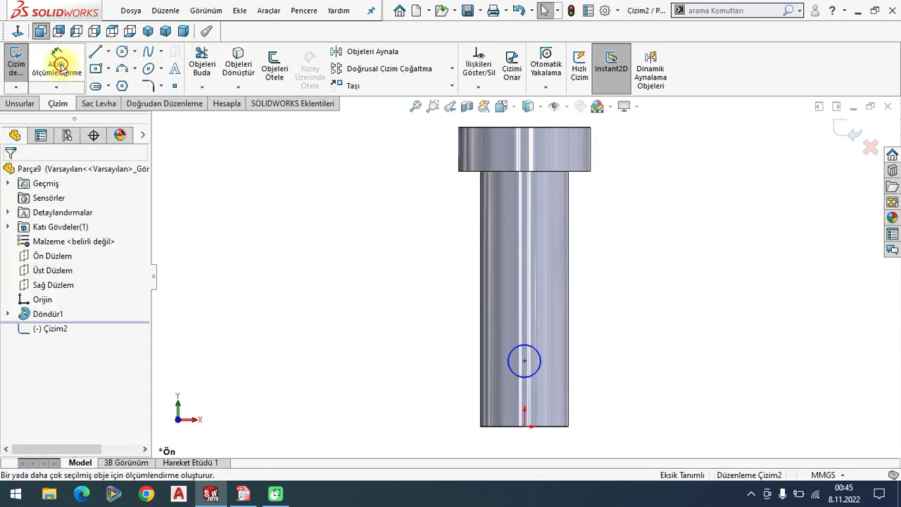
click(541, 347)
click(628, 299)
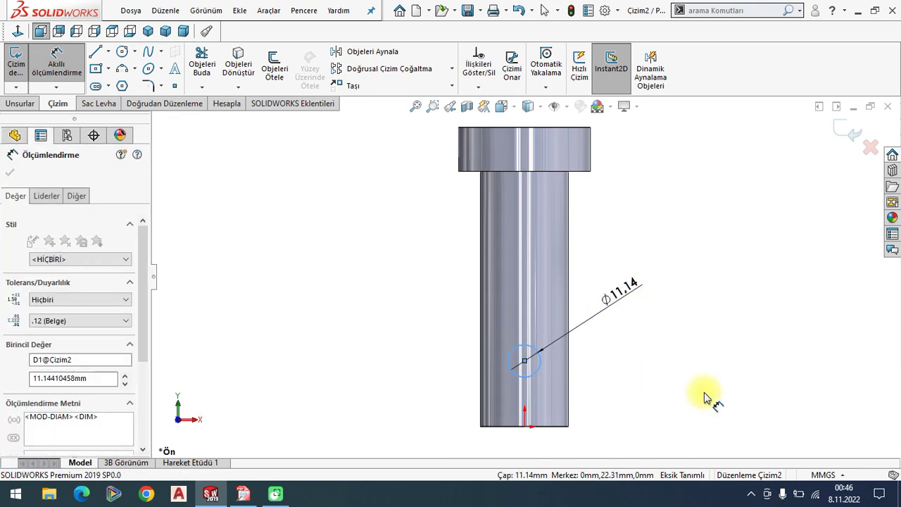
text(6)
key(Return)
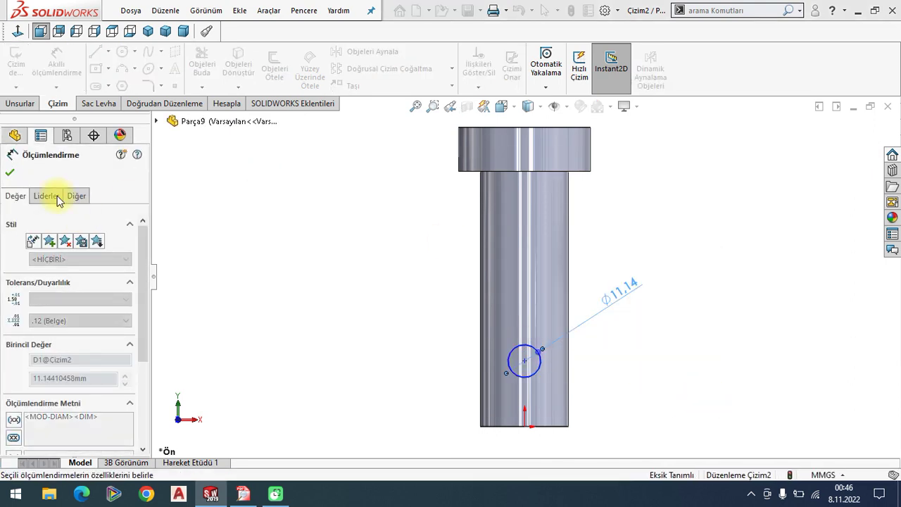
click(10, 172)
- Go to isometric view, compare against the PDF drawing, and start an Extruded Boss/Base
click(149, 32)
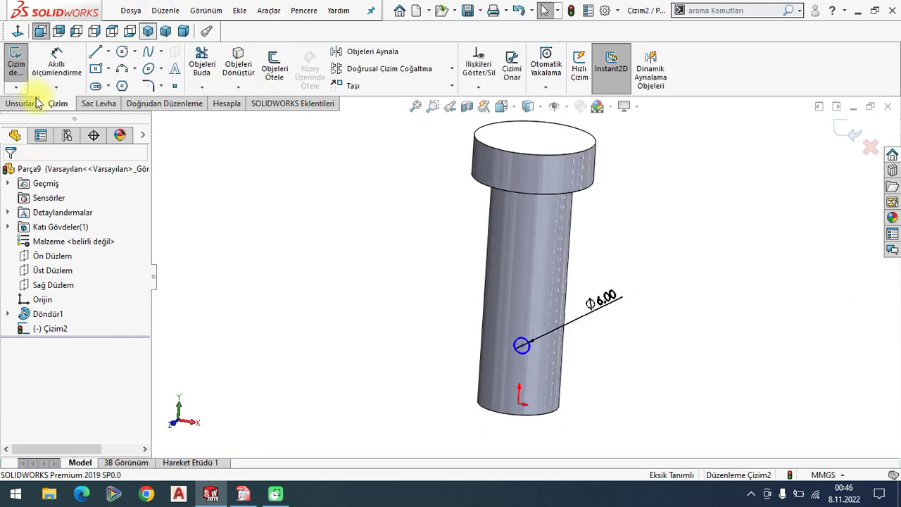
click(19, 102)
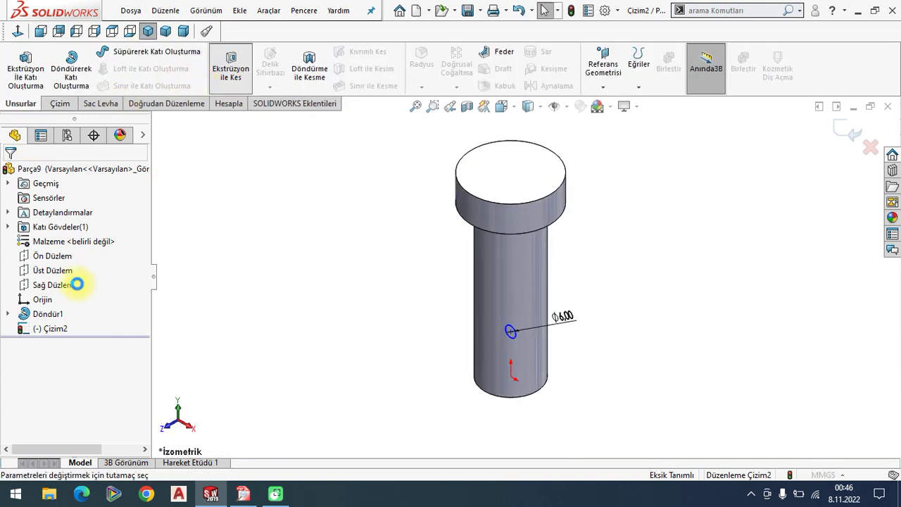
click(28, 173)
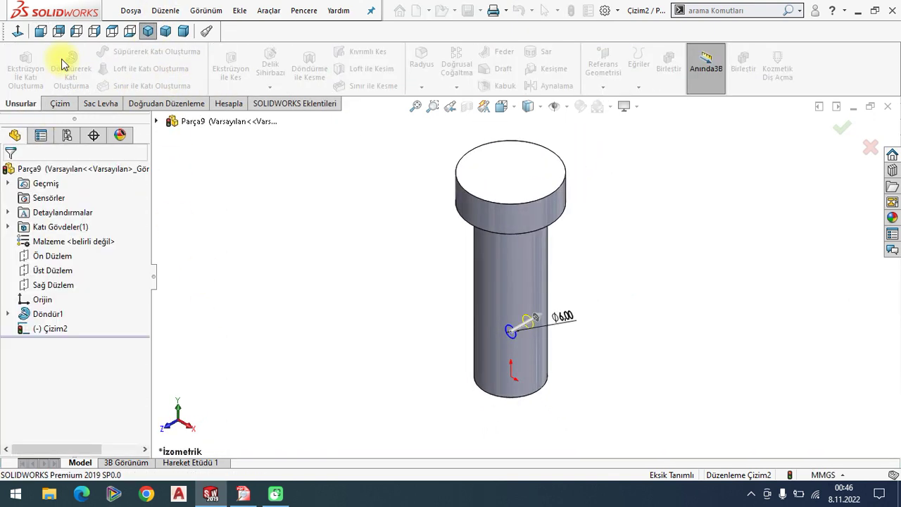
click(41, 31)
click(243, 494)
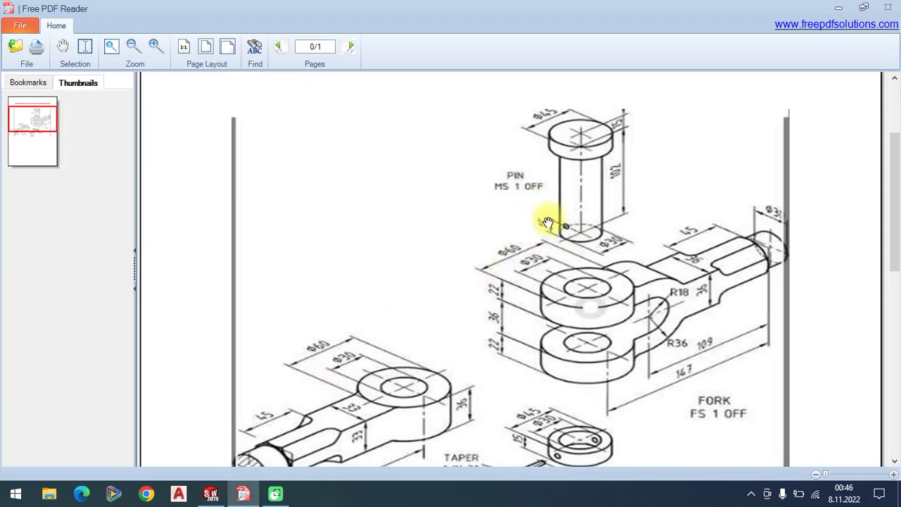
click(210, 494)
click(23, 59)
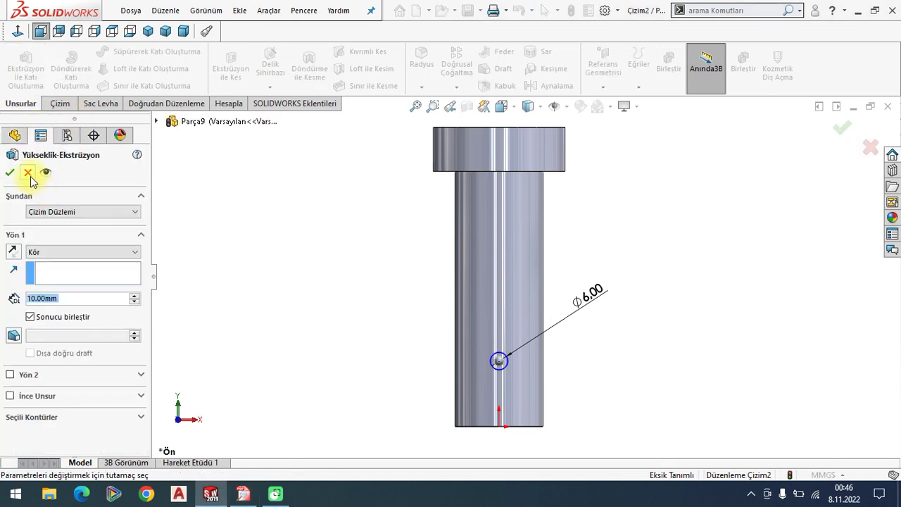
- Cancel the extrude and dimension the circle centre 15 mm above the origin
click(27, 173)
click(57, 104)
click(50, 60)
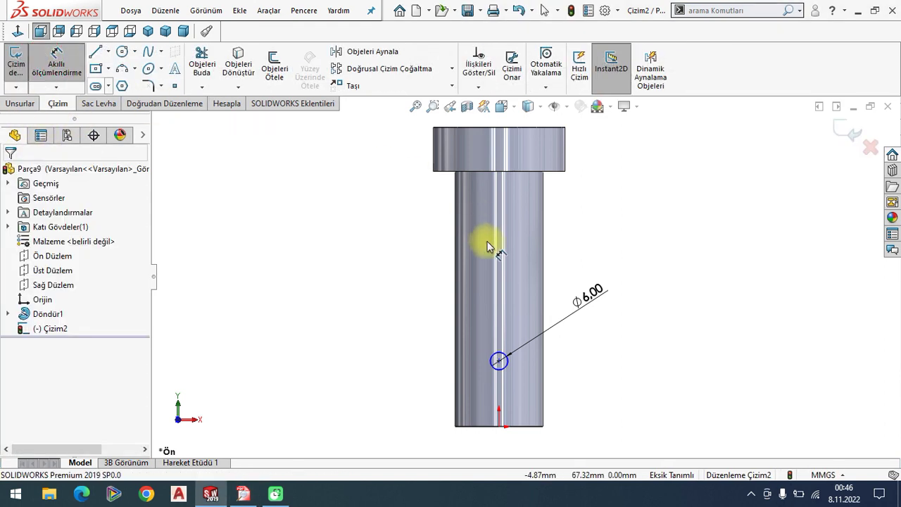
click(499, 361)
click(499, 425)
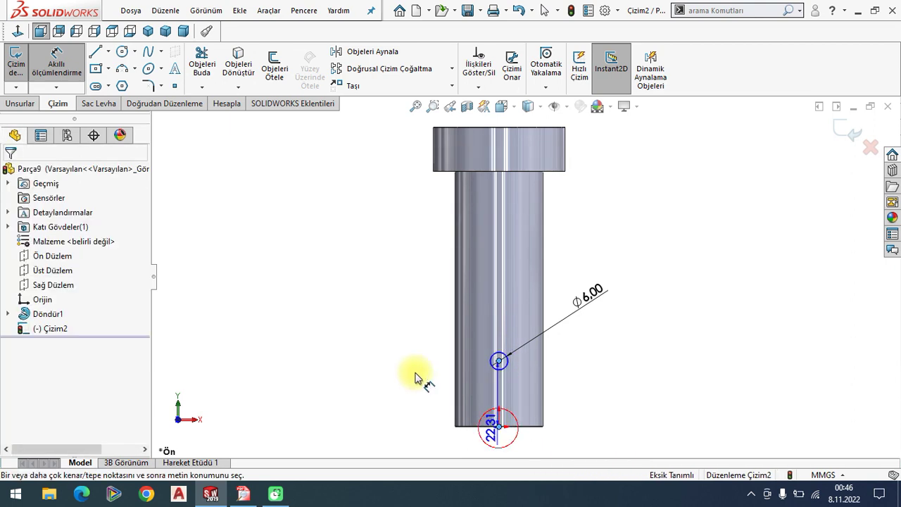
click(386, 390)
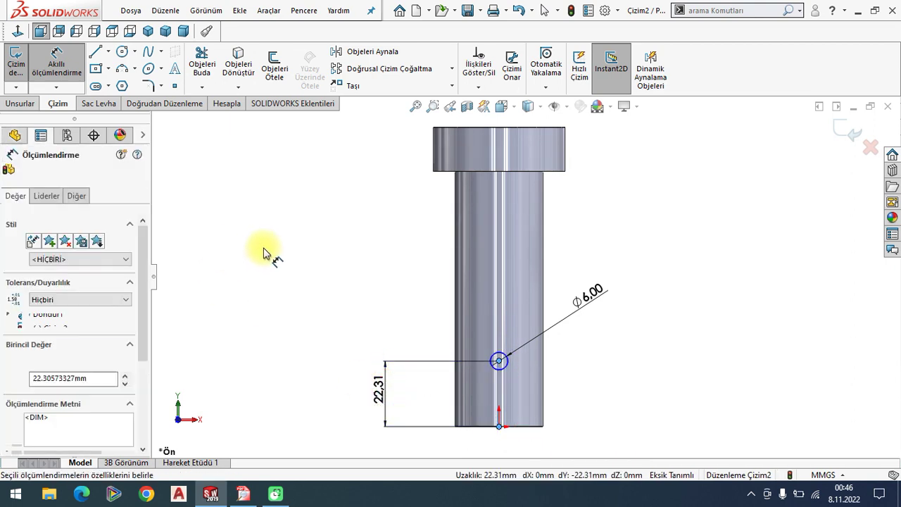
key(Return)
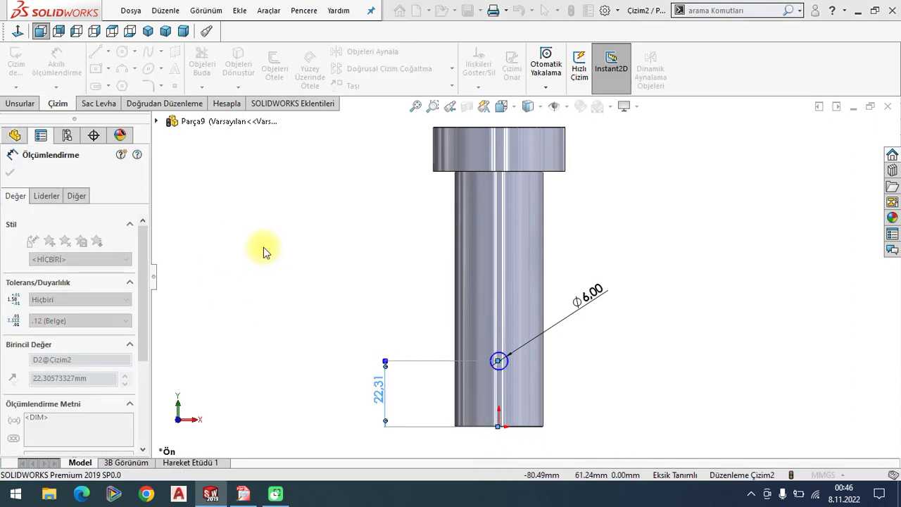
click(10, 175)
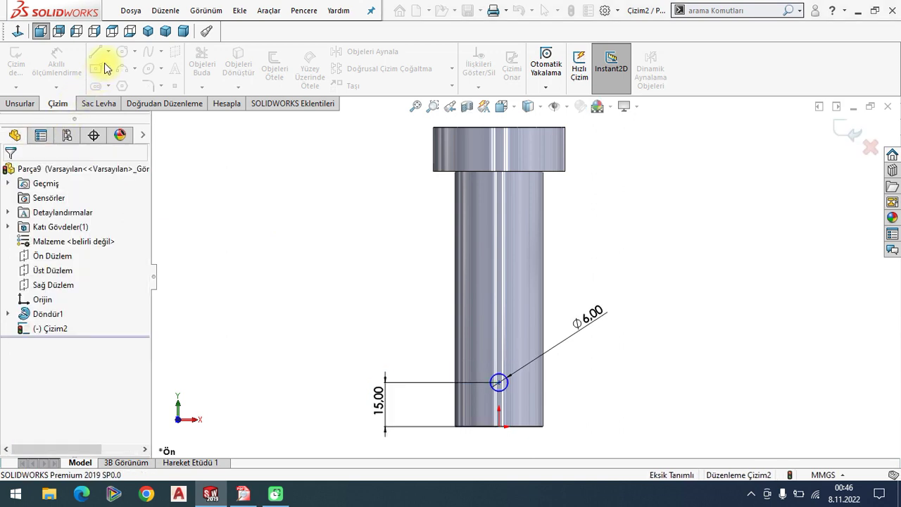
- Add a vertical centerline from the circle down to the origin, then view isometric
click(108, 51)
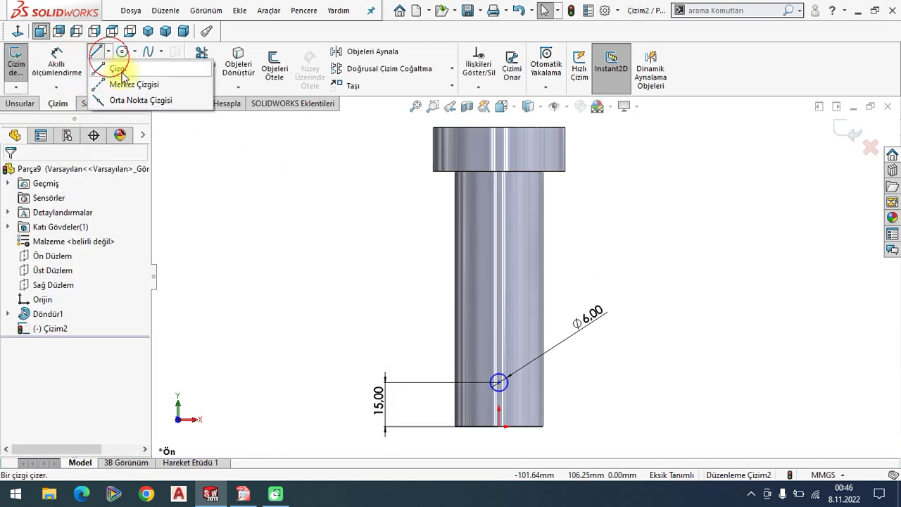
click(141, 71)
drag(499, 382, 498, 426)
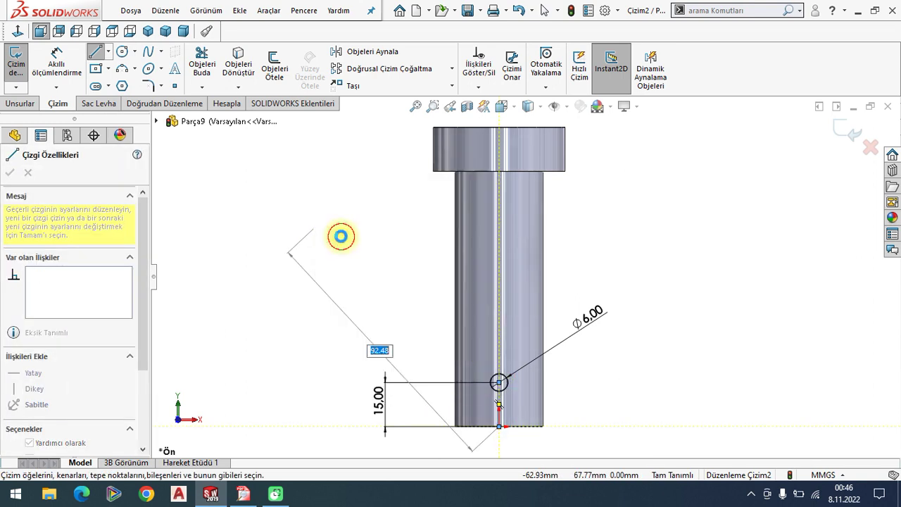
key(Escape)
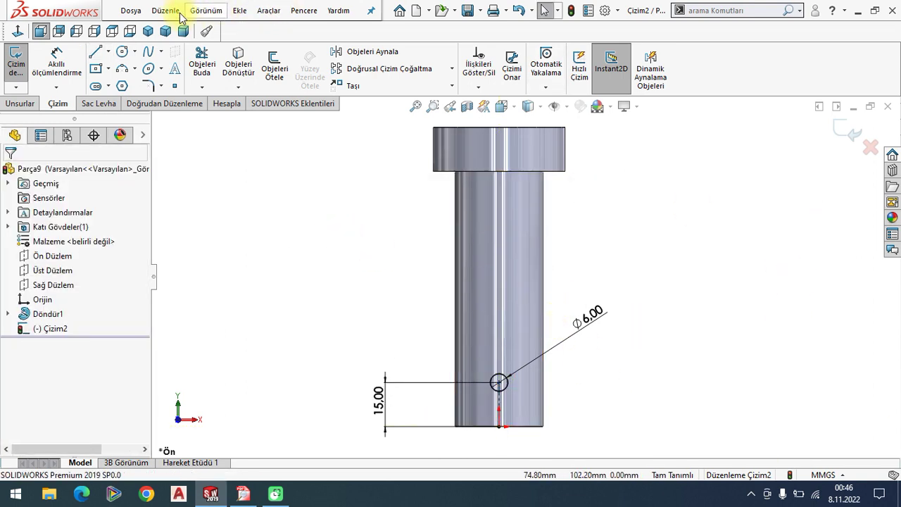
click(148, 31)
- Cut the Ø6 circle through the pin with Through All in both directions
click(21, 103)
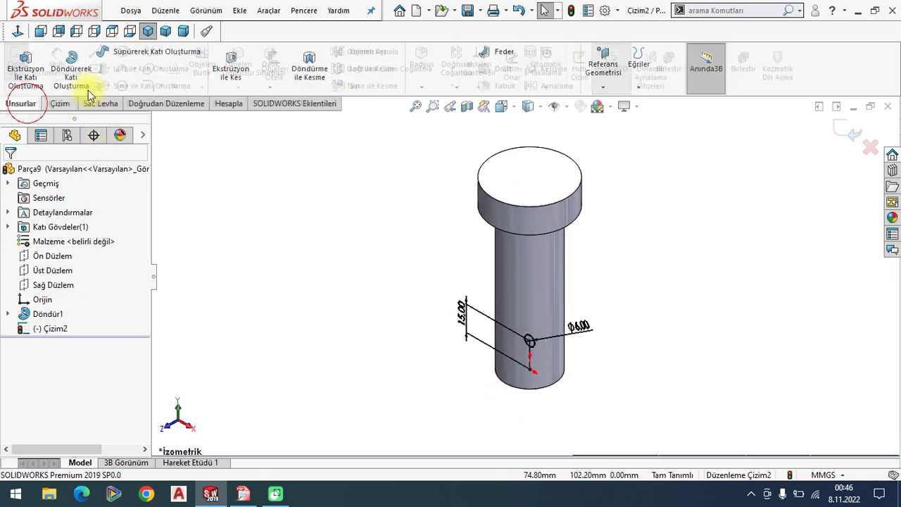
click(231, 68)
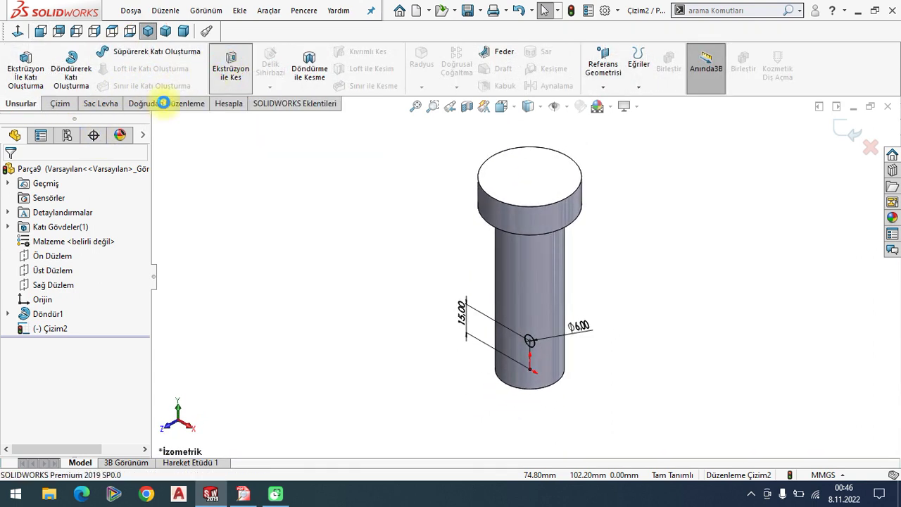
click(70, 251)
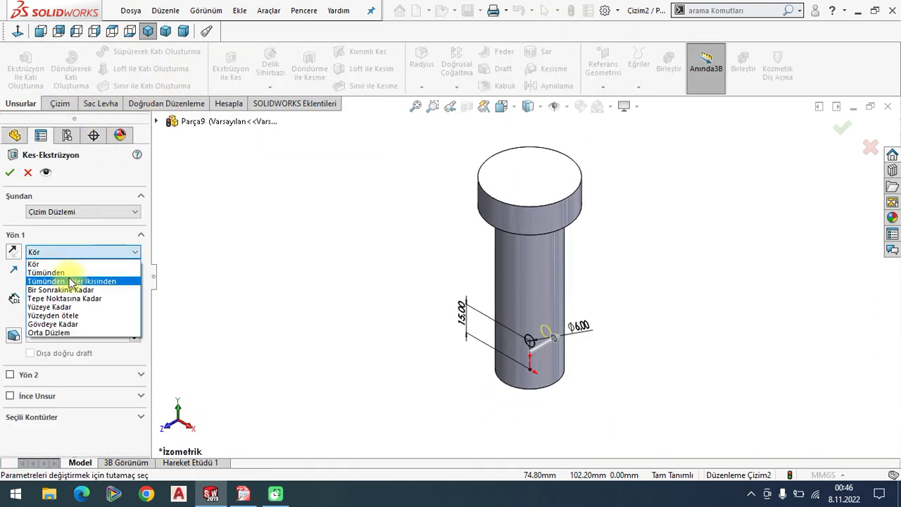
click(64, 279)
click(12, 175)
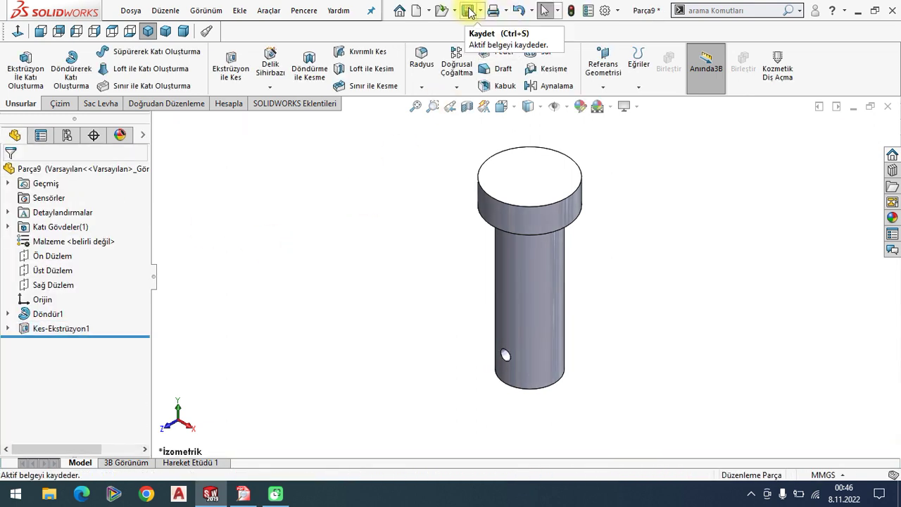
- Save the part as PIN and close it
click(467, 10)
text(PİN)
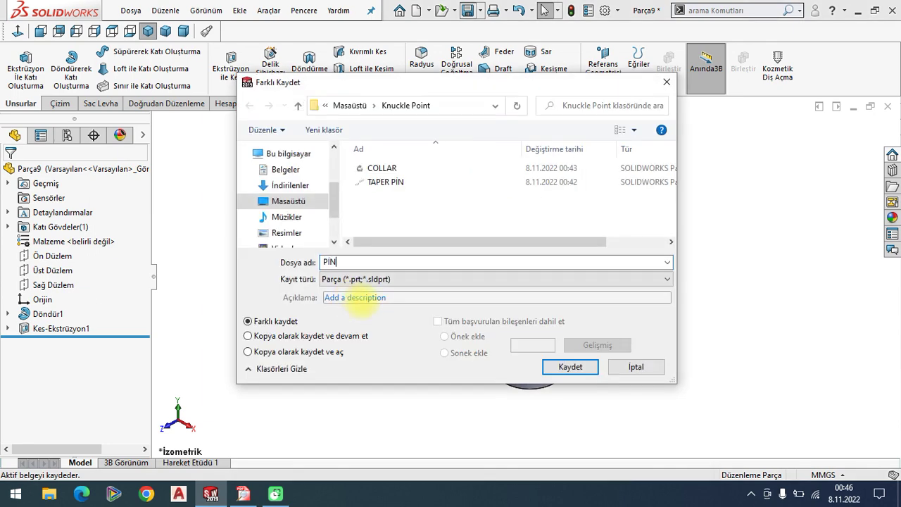
key(Return)
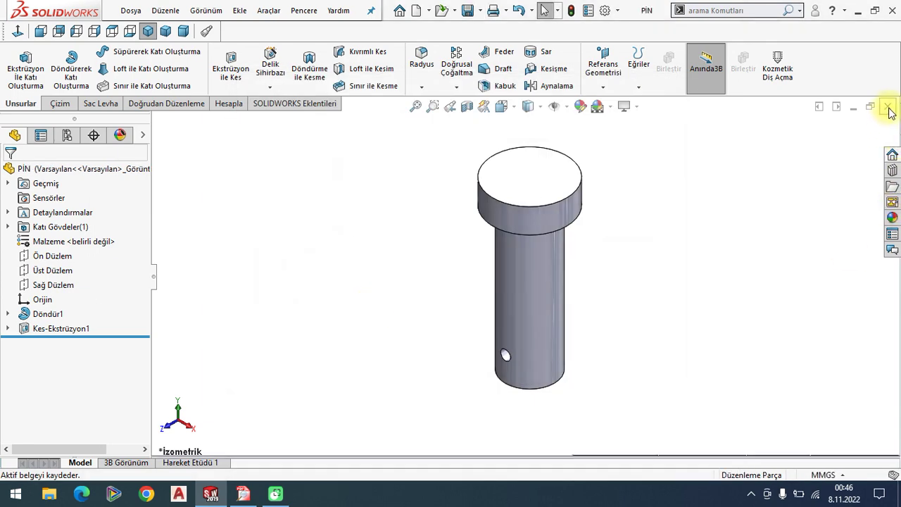
click(887, 106)
- Scroll through the EYE END drawing in the PDF reader, then return to SOLIDWORKS
click(246, 501)
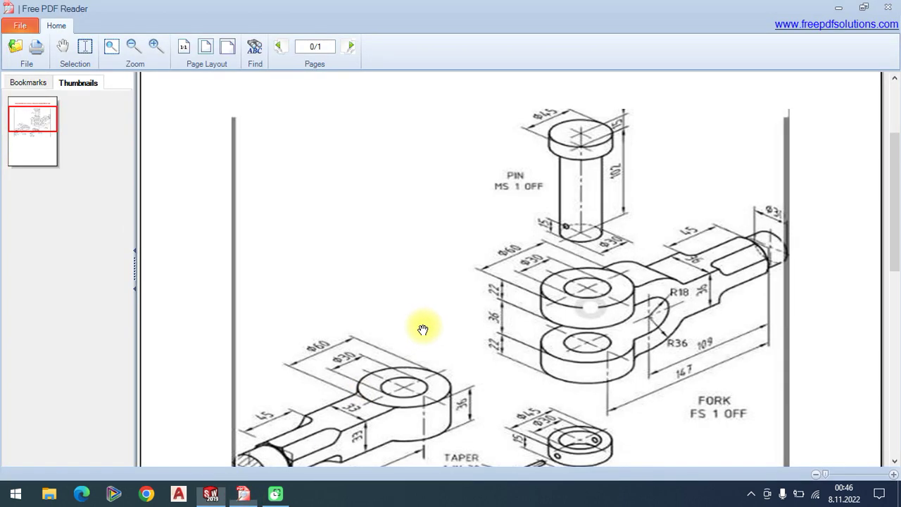
scroll(429, 281, down, 3)
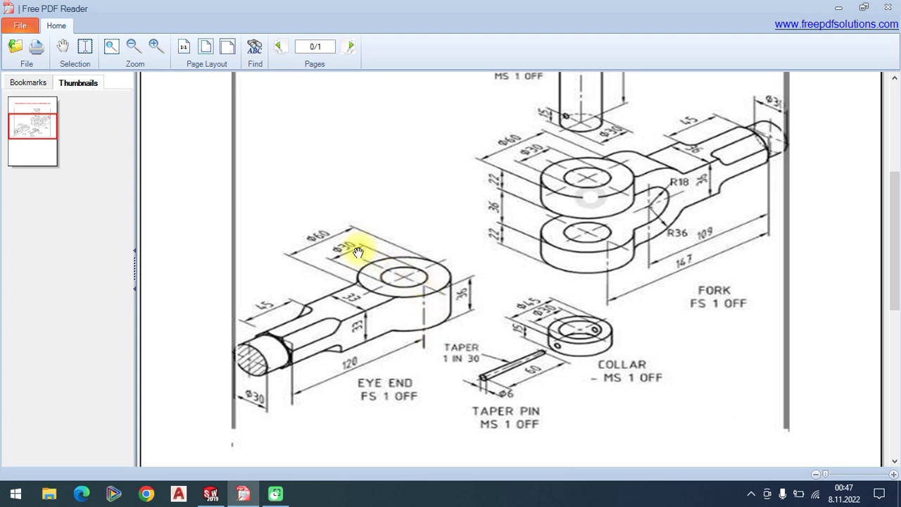
click(210, 493)
- Create a new part and draw a center rectangle from the origin on the Top Plane
click(130, 11)
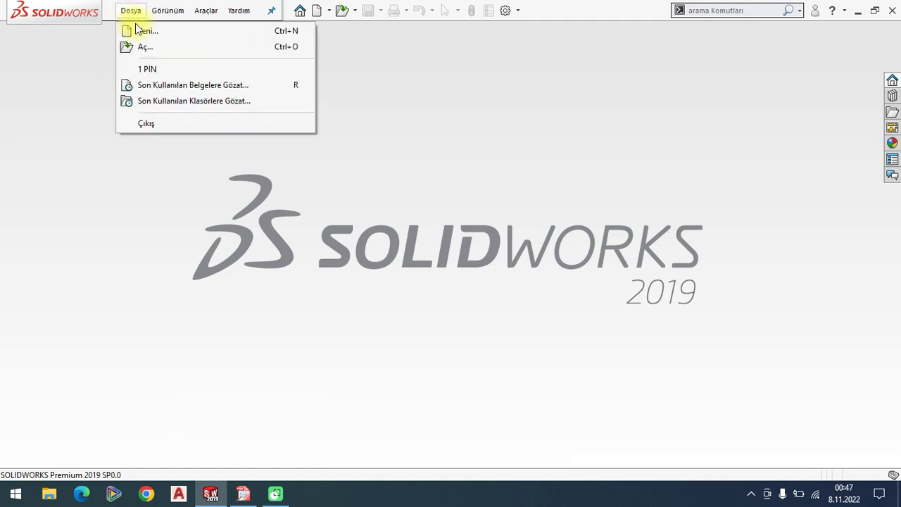
click(134, 30)
double_click(306, 207)
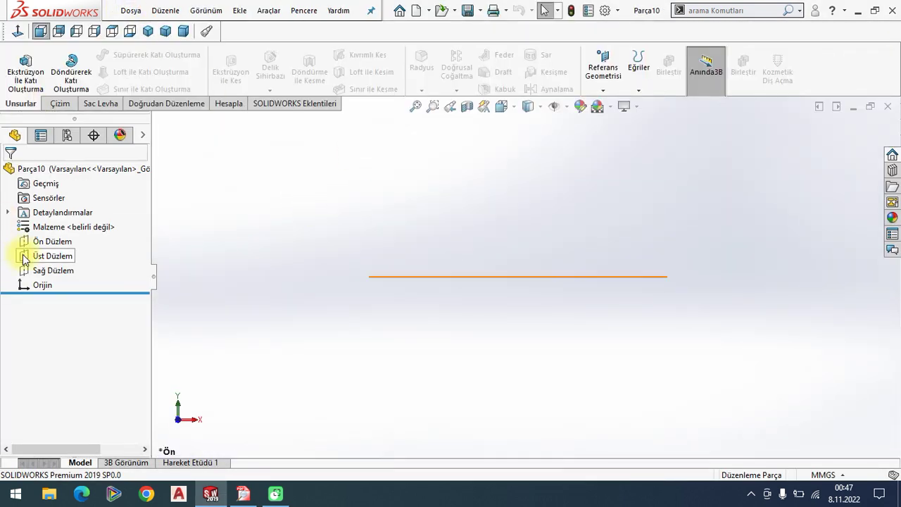
click(24, 257)
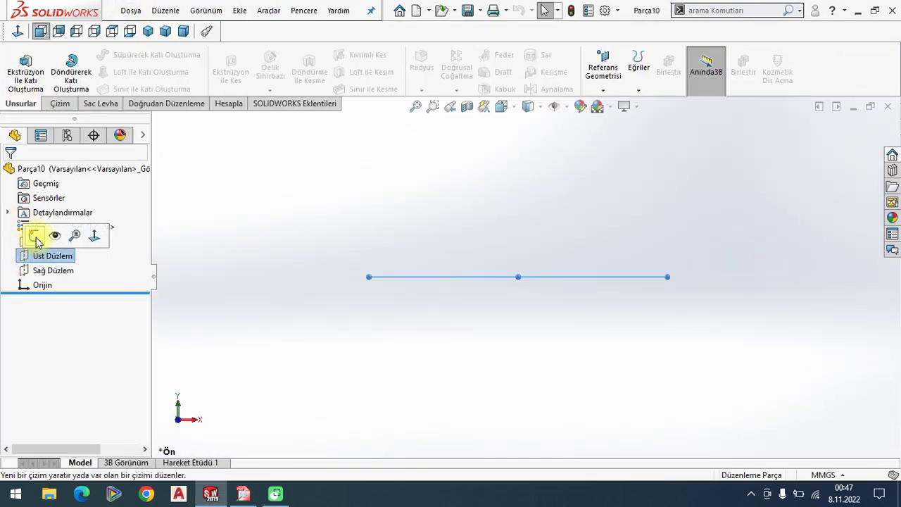
click(32, 236)
click(108, 69)
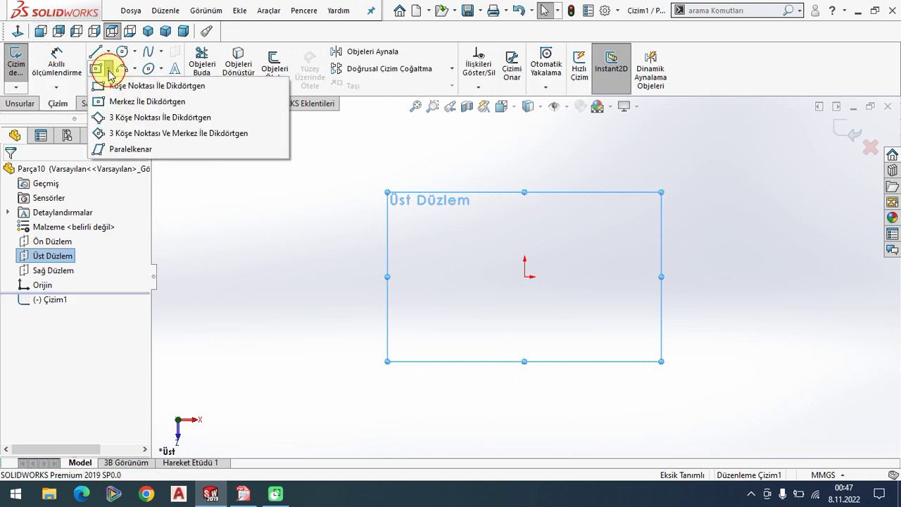
click(130, 102)
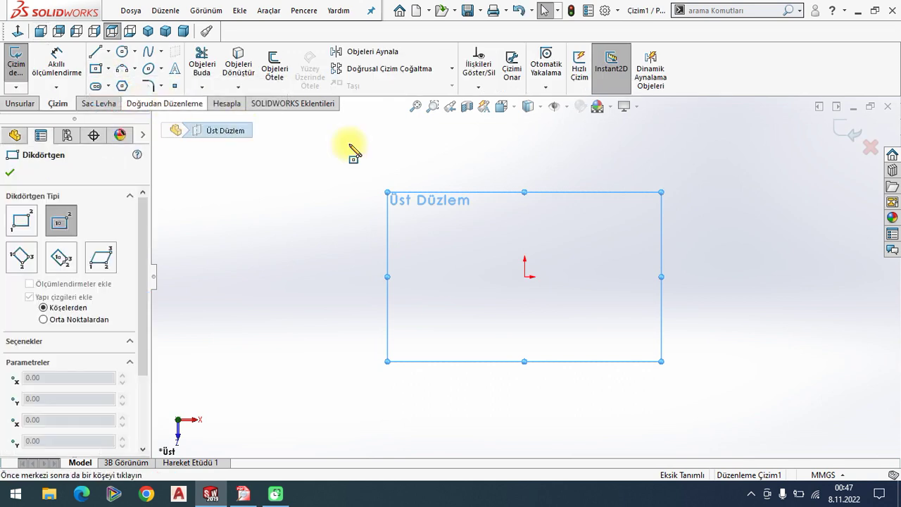
click(524, 276)
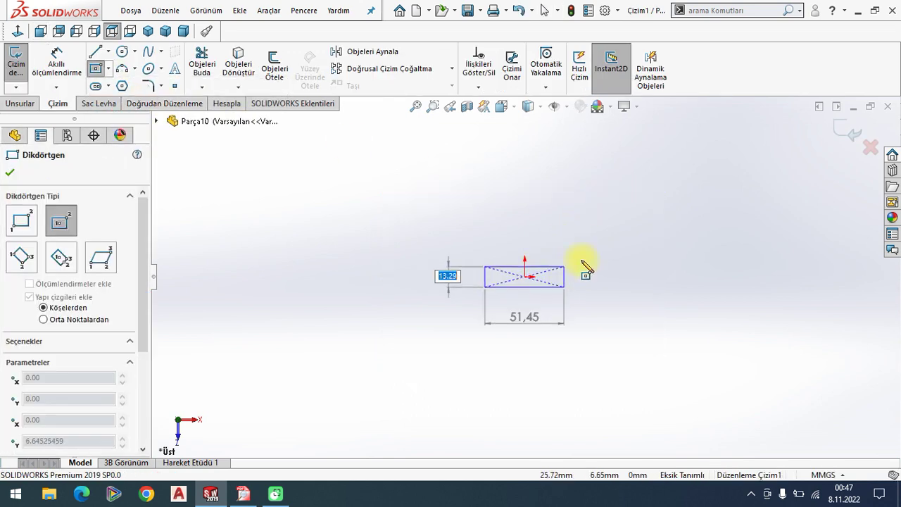
click(689, 225)
right_click(238, 211)
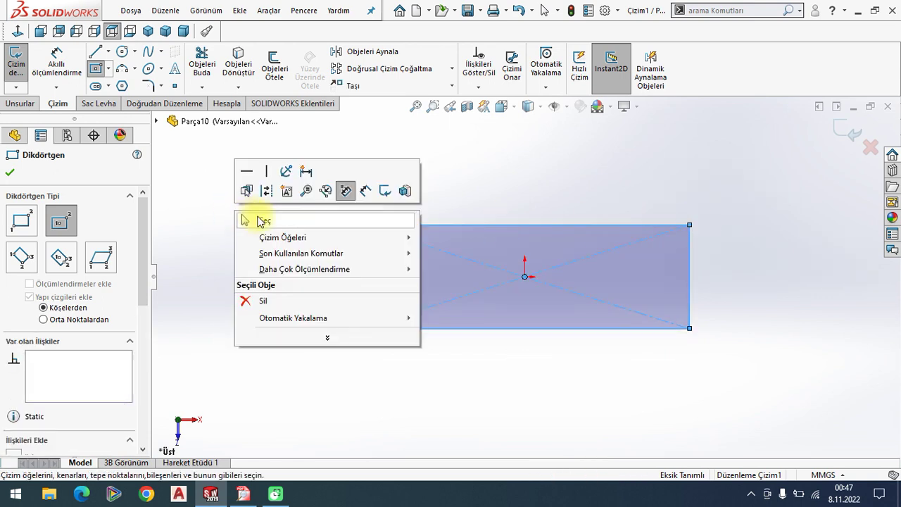
click(246, 217)
- Dimension the rectangle 33 mm high and 150 mm wide
click(56, 64)
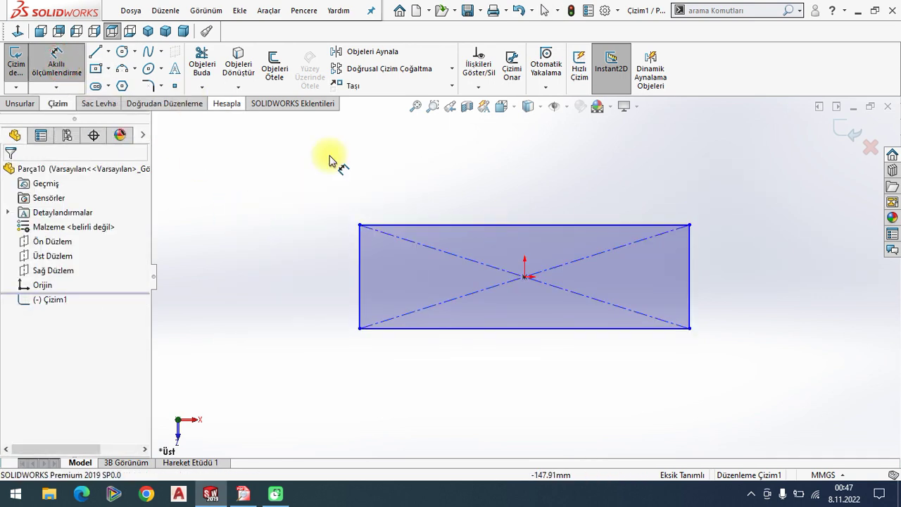
click(359, 271)
click(314, 271)
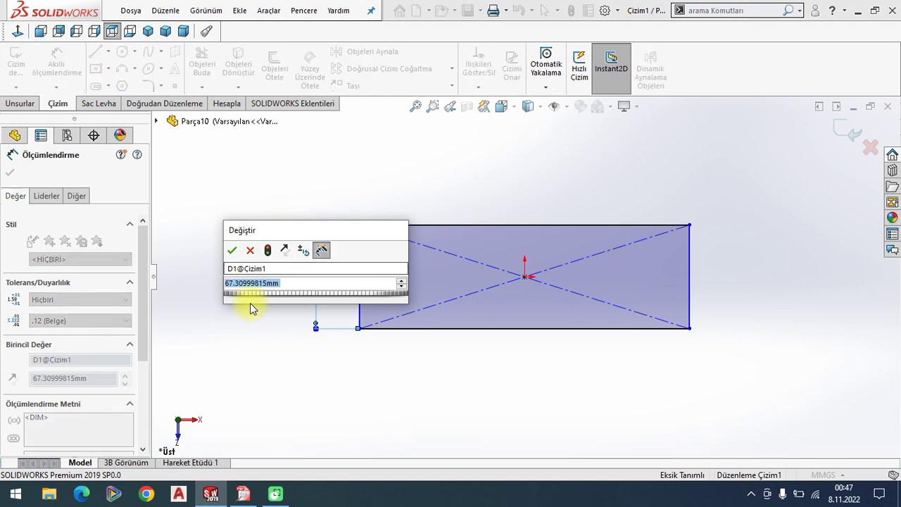
text(33)
key(Return)
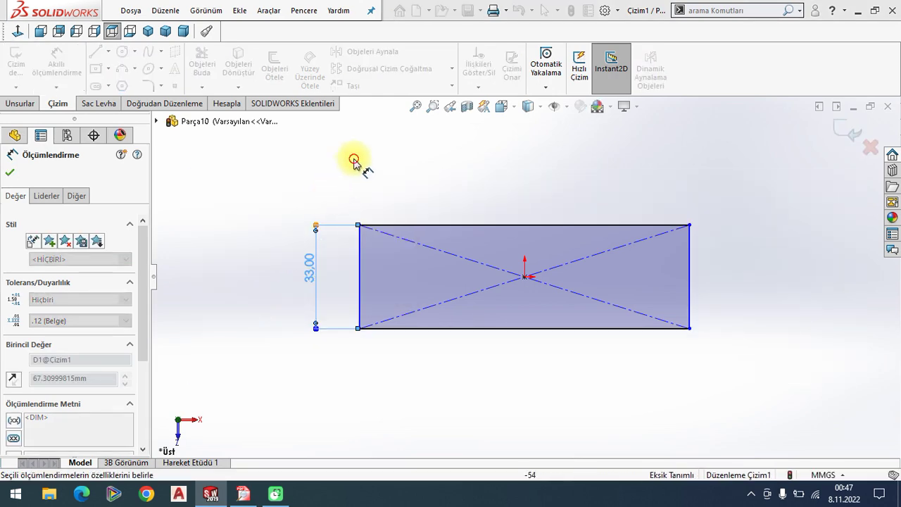
click(465, 226)
click(470, 194)
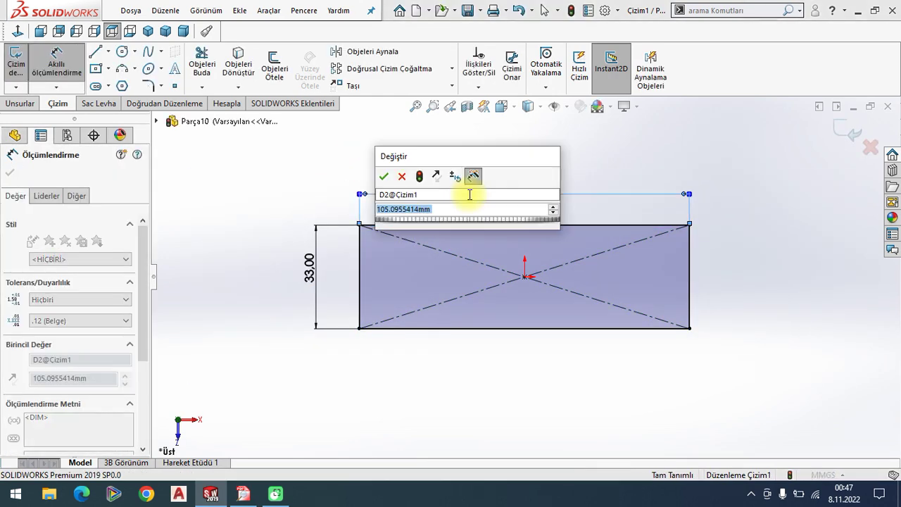
text(150)
key(Return)
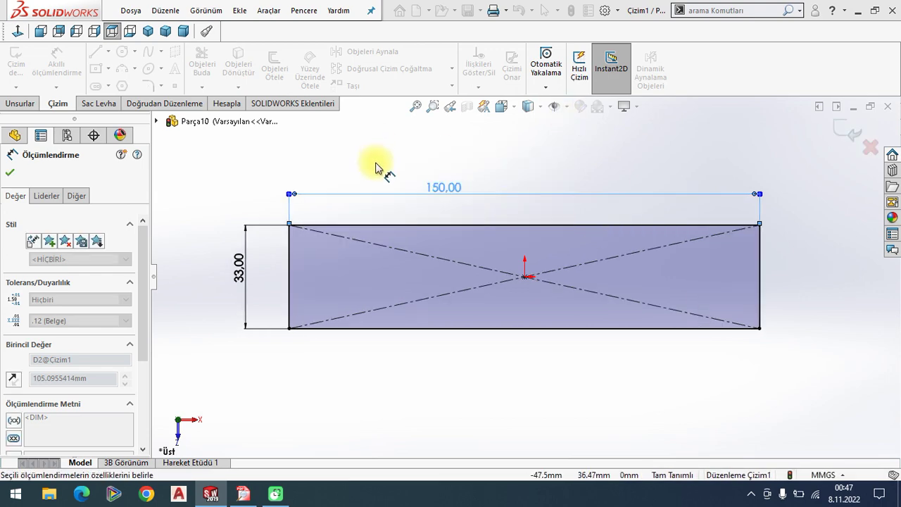
key(Escape)
click(438, 189)
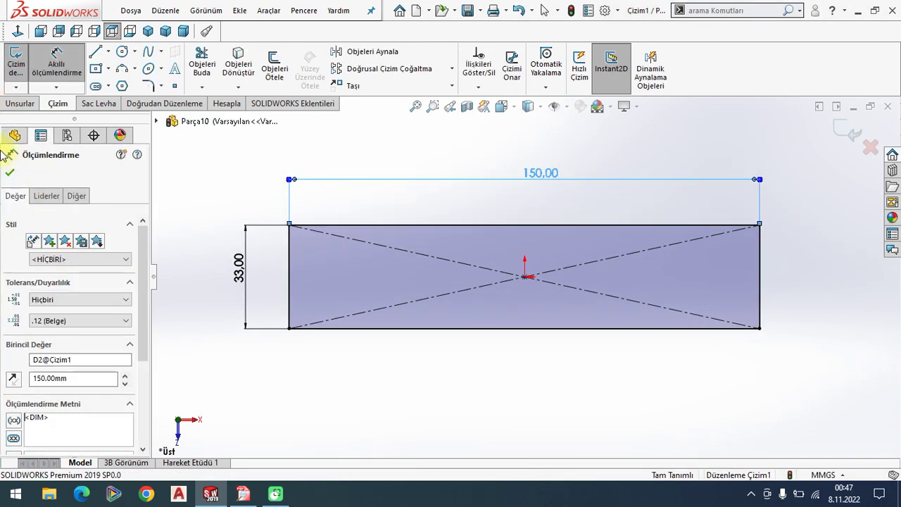
click(11, 171)
key(Escape)
- View the sketch isometrically and check the PDF drawing
click(148, 33)
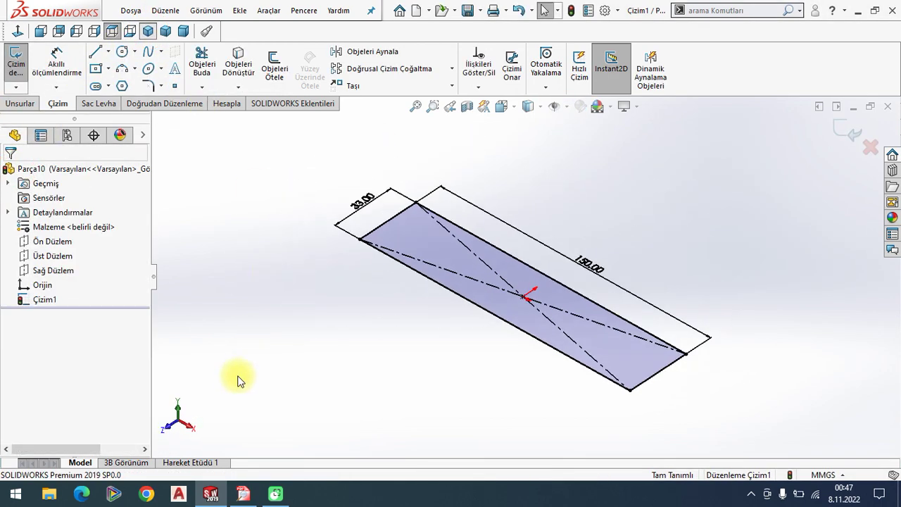
click(242, 493)
scroll(426, 302, down, 1)
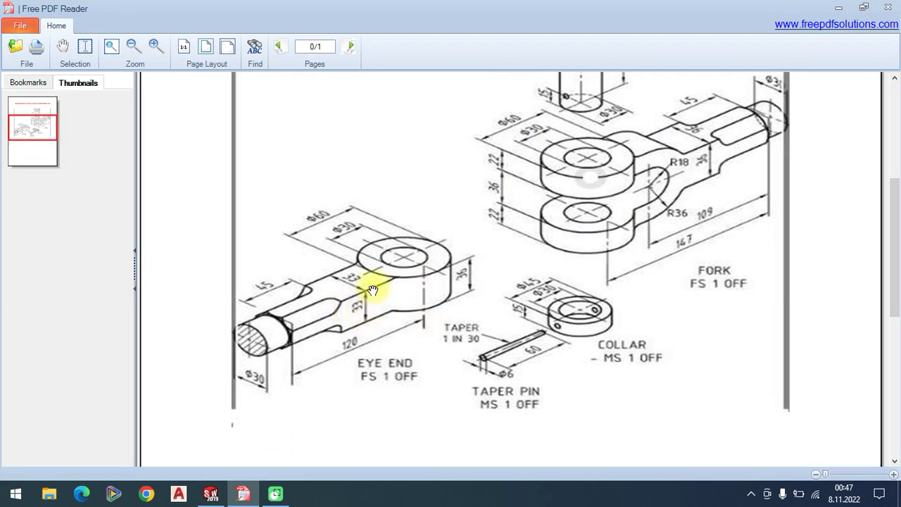
click(211, 493)
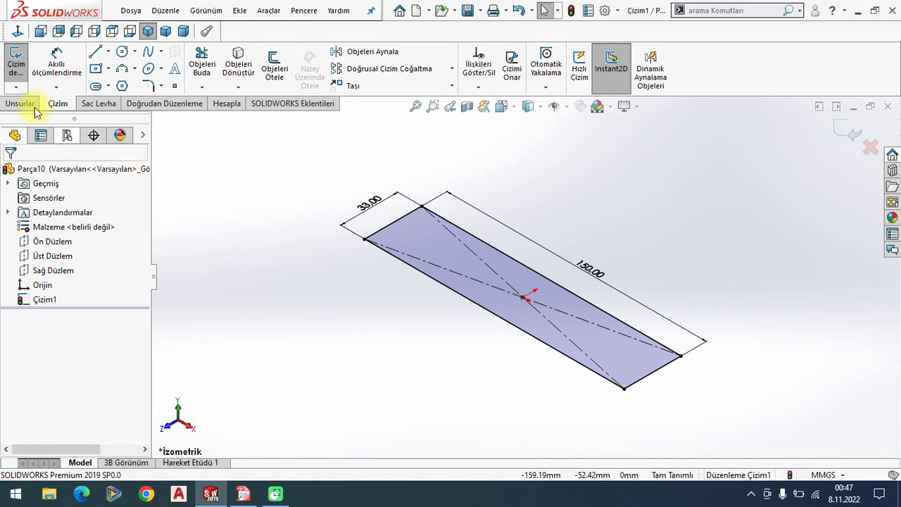
- Extrude the rectangle Mid Plane to a depth of 33 mm
click(25, 74)
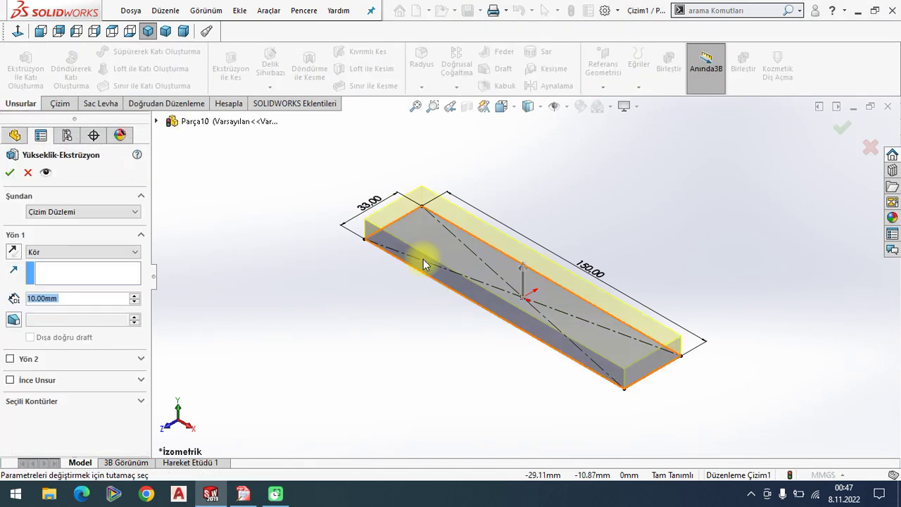
click(55, 254)
click(55, 307)
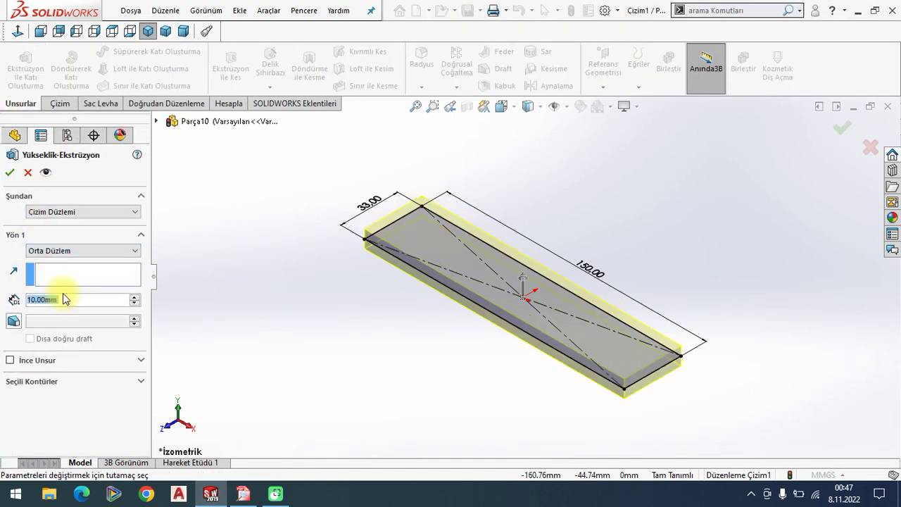
text(33)
key(Return)
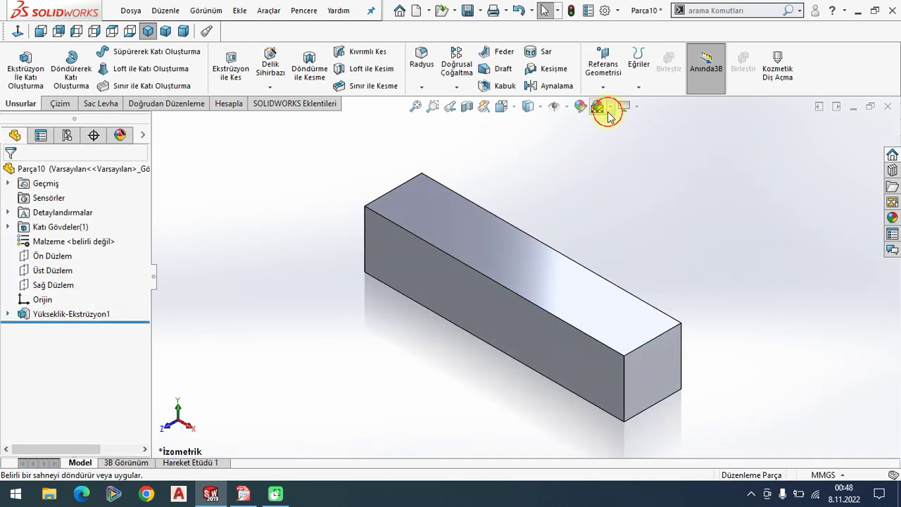
- Set the scene to Plain White and recheck the PDF drawing's dimensions
click(609, 109)
click(620, 36)
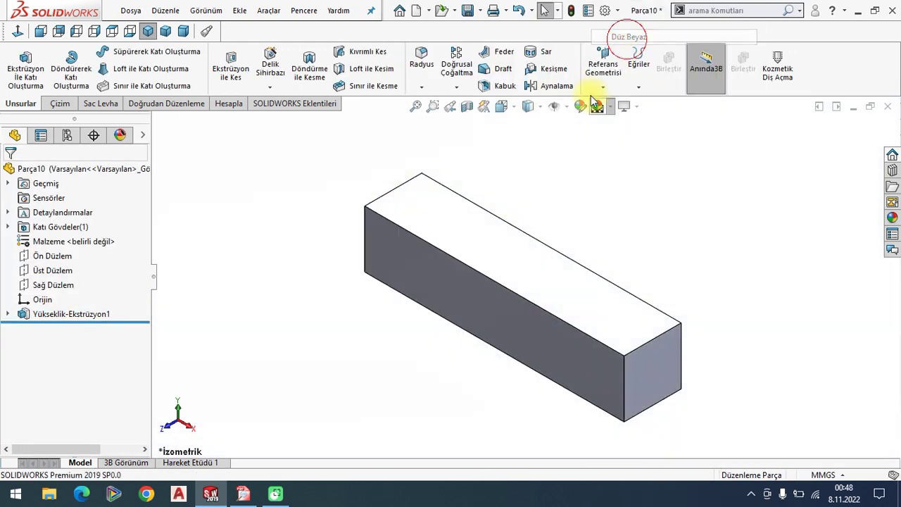
click(277, 432)
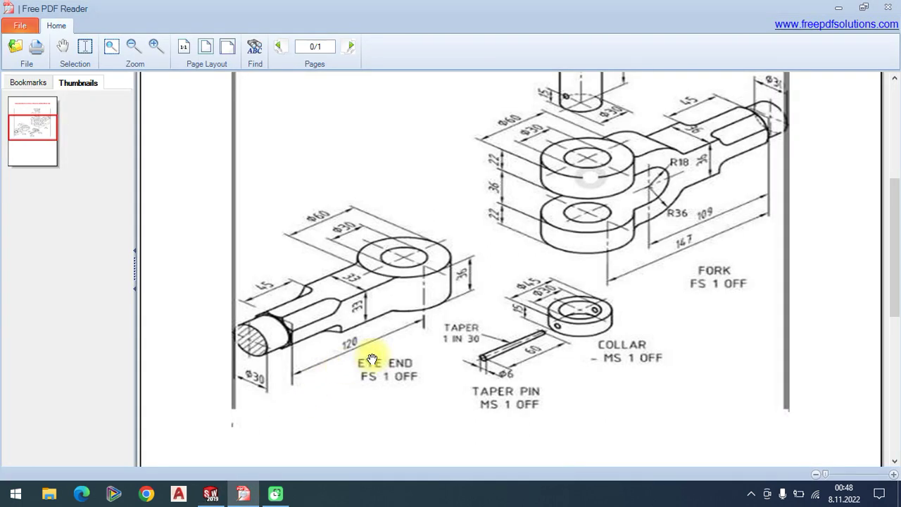
click(210, 493)
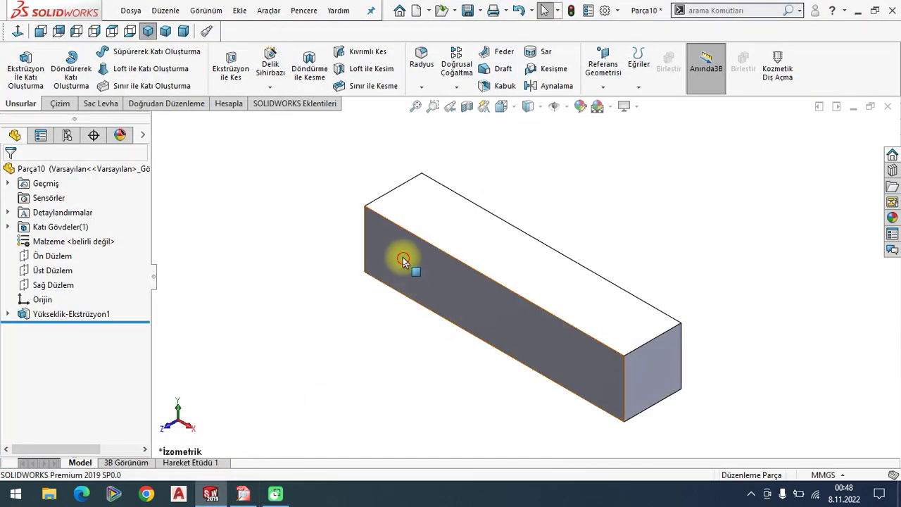
- Inspect the bar's front face dimensions, then orbit to view its top face
click(515, 324)
click(317, 347)
click(495, 336)
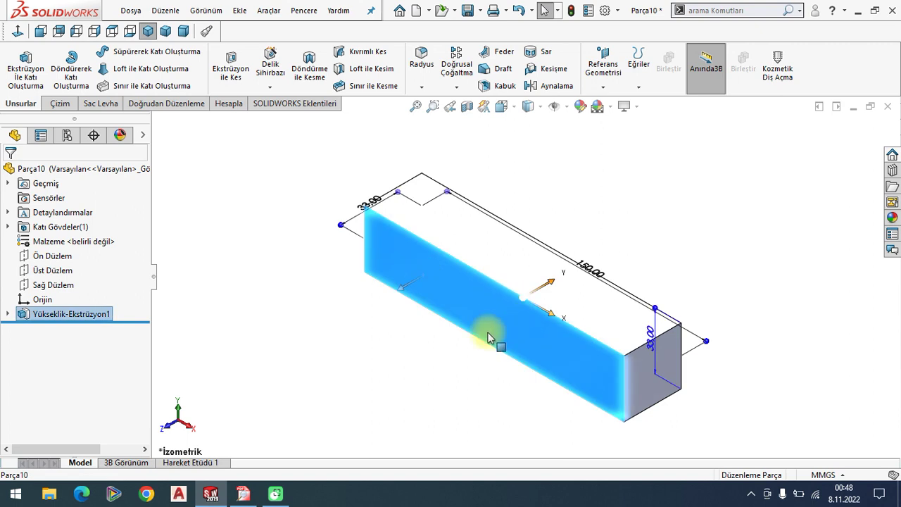
click(352, 350)
click(573, 362)
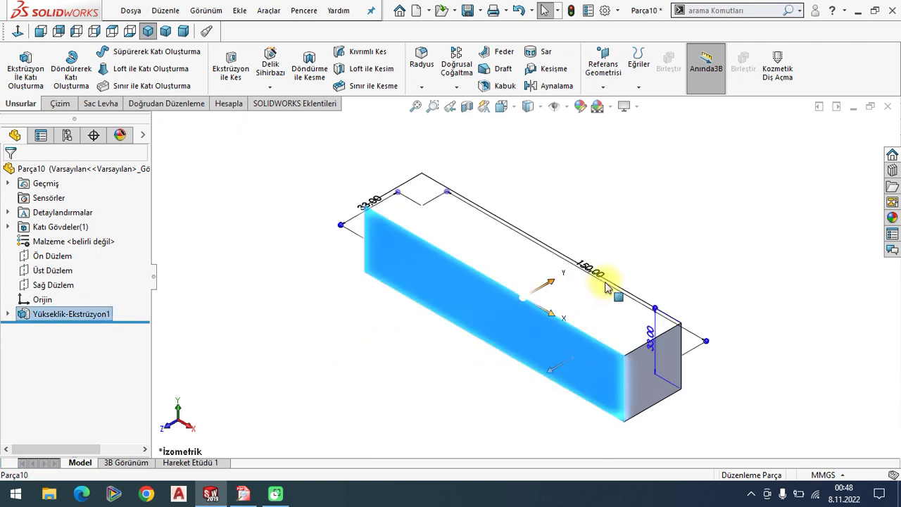
click(451, 359)
mouse_move(491, 378)
middle_down()
mouse_move(502, 316)
mouse_move(569, 380)
mouse_move(525, 375)
mouse_move(538, 350)
middle_up()
- Sketch a circle on the bar's top face near its end
click(613, 250)
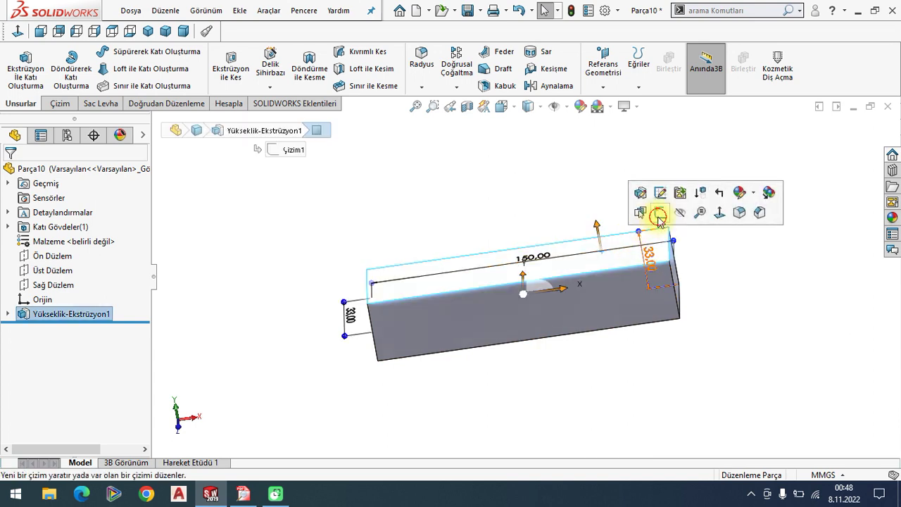
click(659, 211)
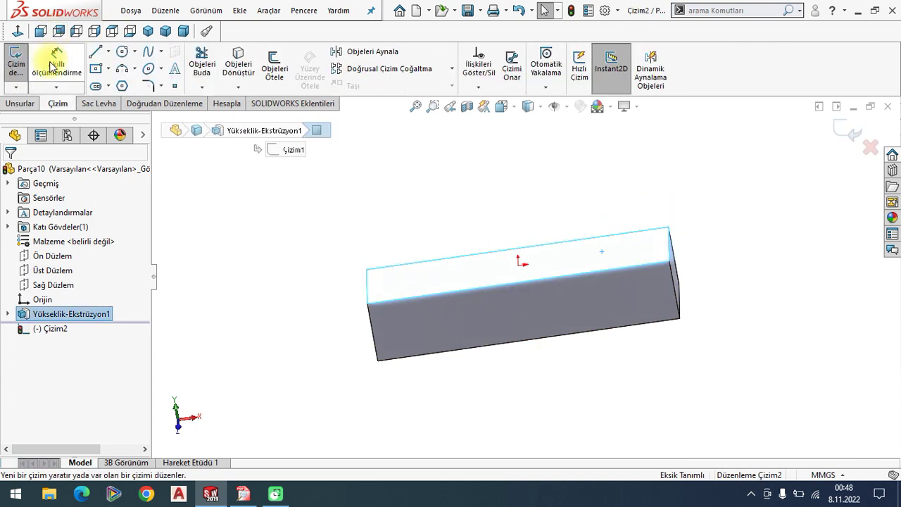
click(125, 55)
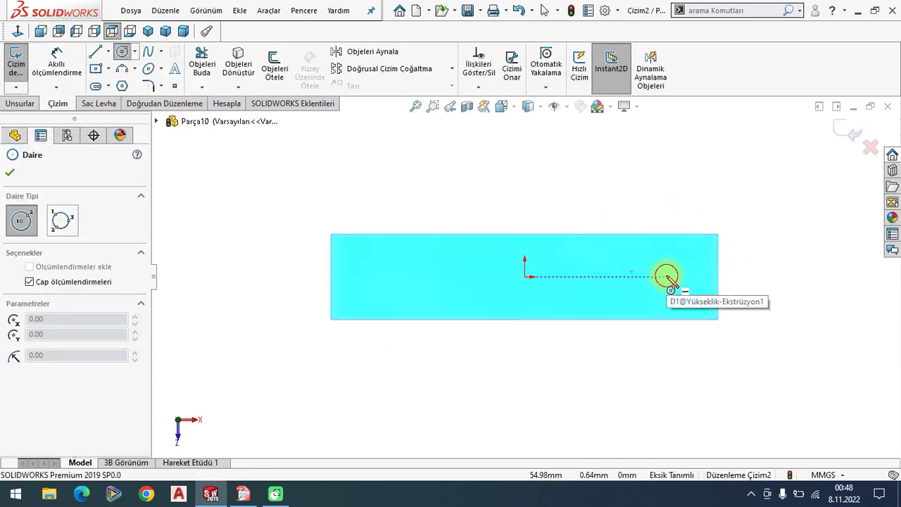
click(666, 276)
click(734, 292)
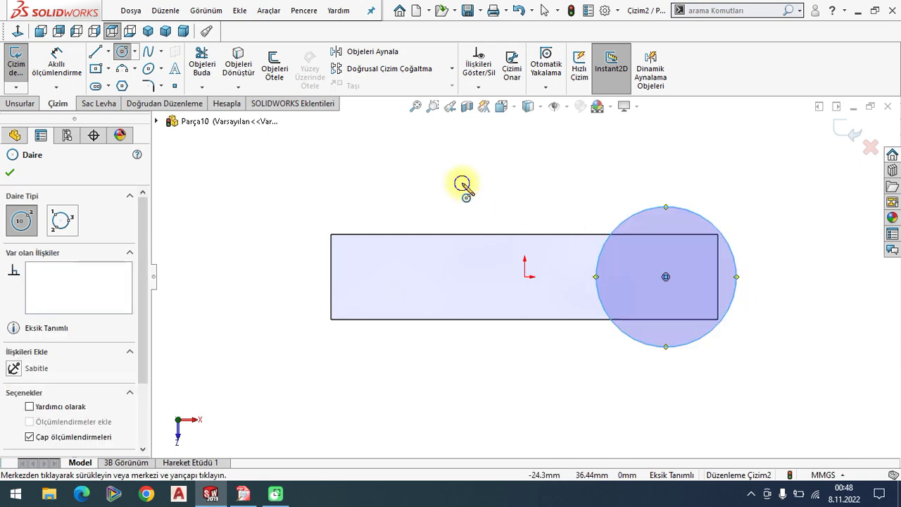
right_click(485, 191)
click(487, 193)
- After checking the PDF, delete the misplaced circle, discard the sketch, and return to isometric view
click(242, 493)
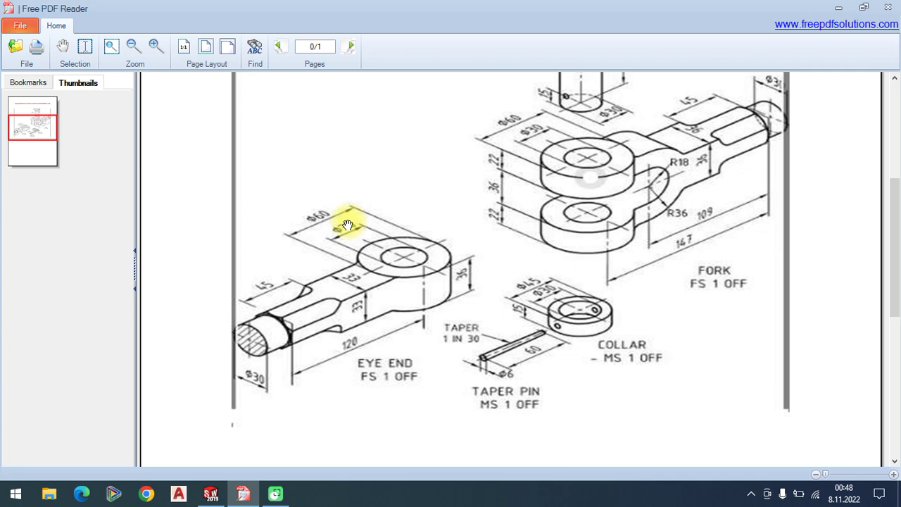
click(229, 486)
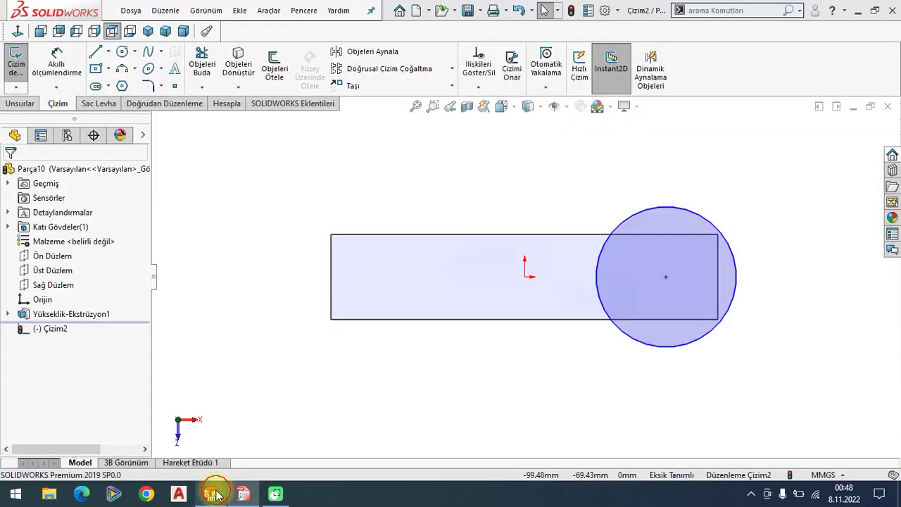
click(664, 346)
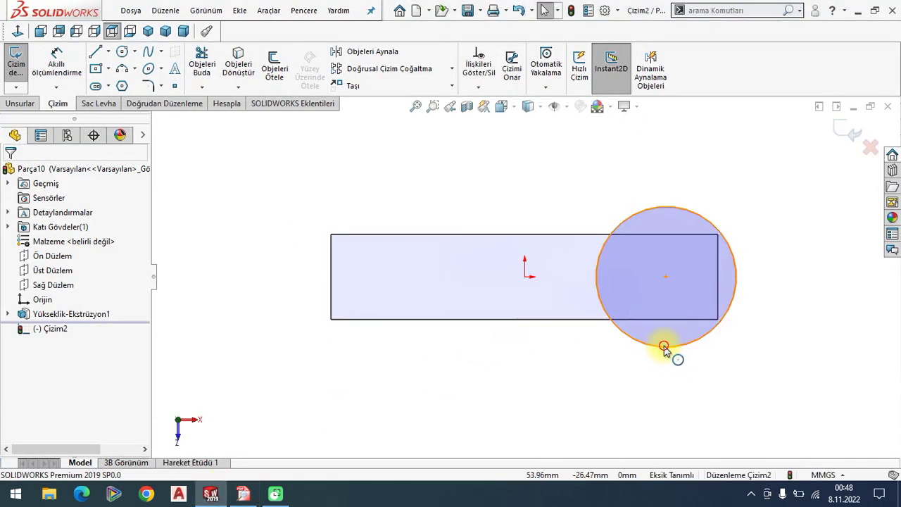
key(Delete)
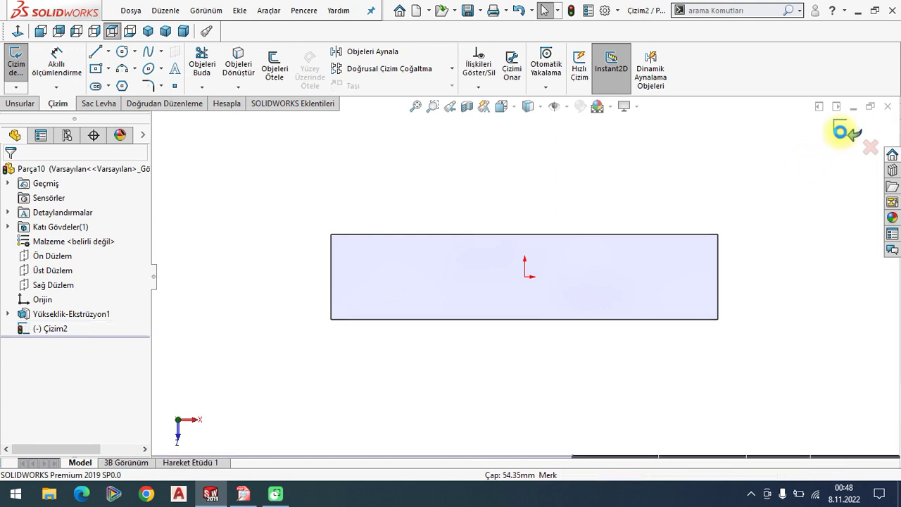
click(843, 134)
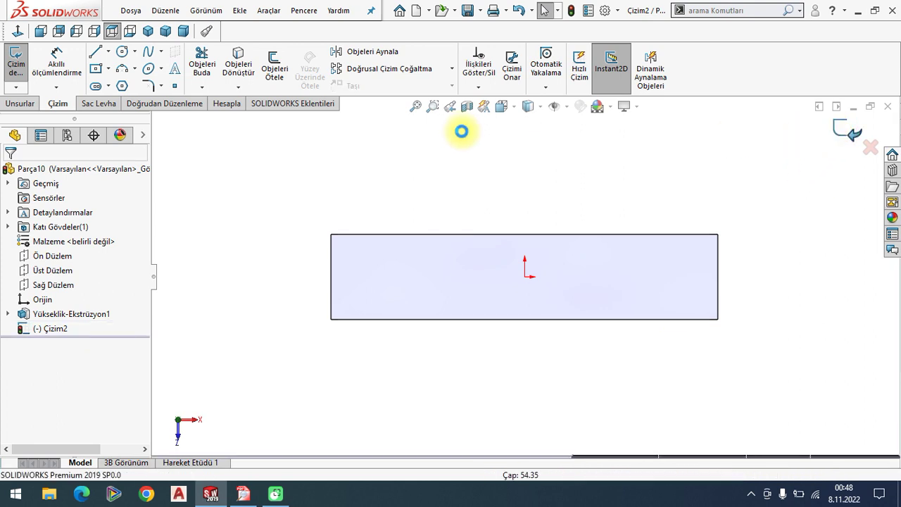
click(147, 31)
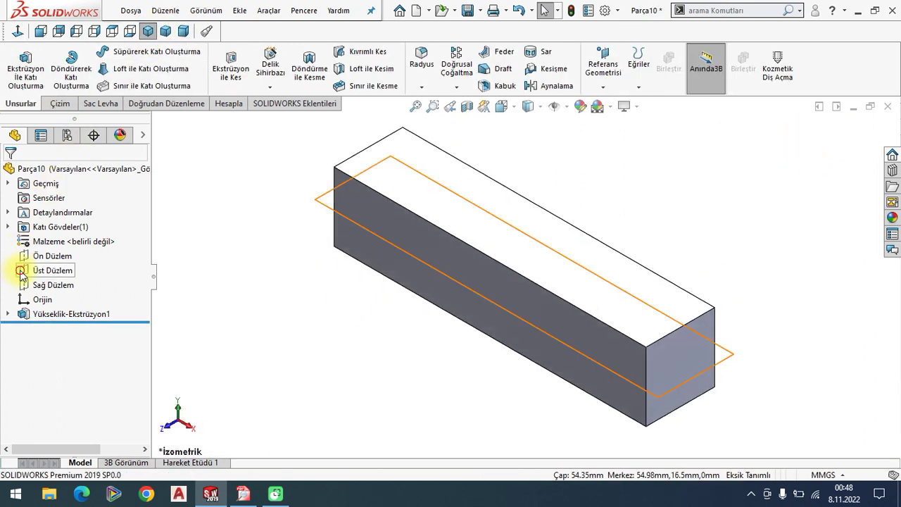
- Sketch a circle on the top plane (Üst Düzlem) at the bar's right end
click(23, 273)
click(34, 251)
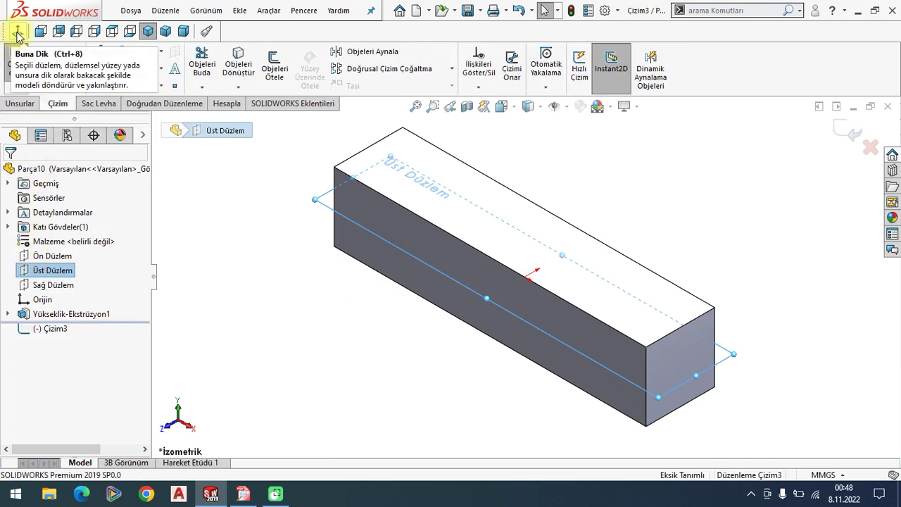
click(122, 52)
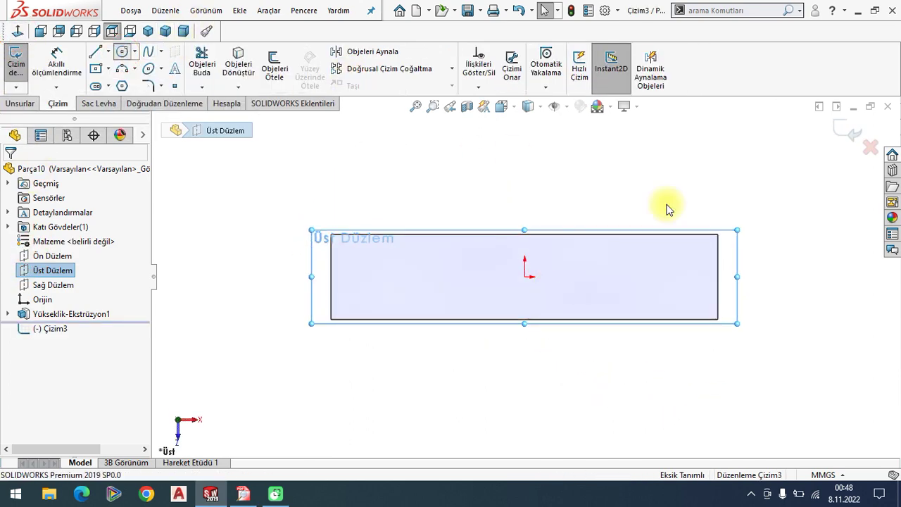
click(664, 276)
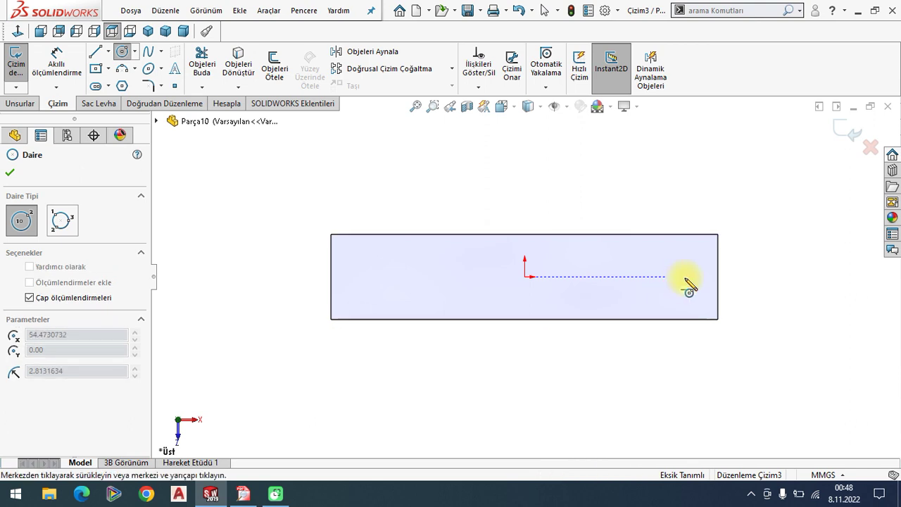
click(740, 298)
right_click(525, 172)
click(553, 176)
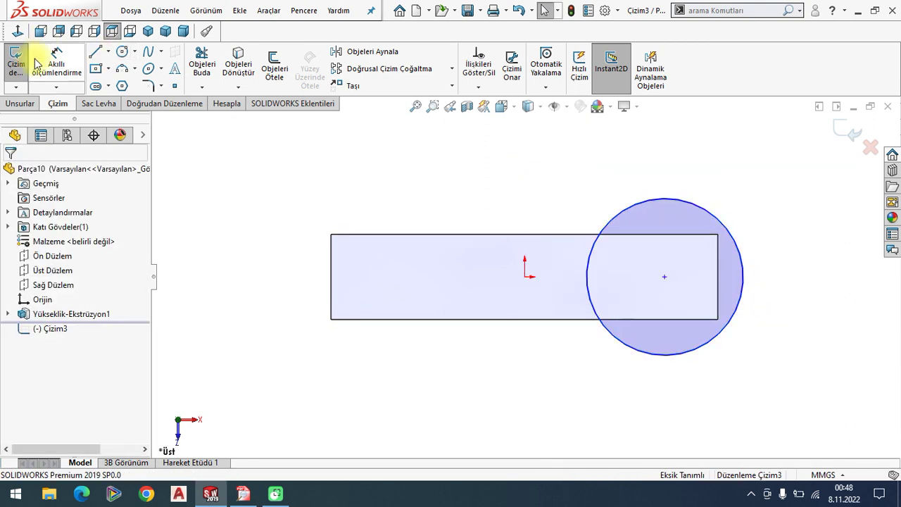
- Dimension the circle's diameter to 60 mm
click(727, 241)
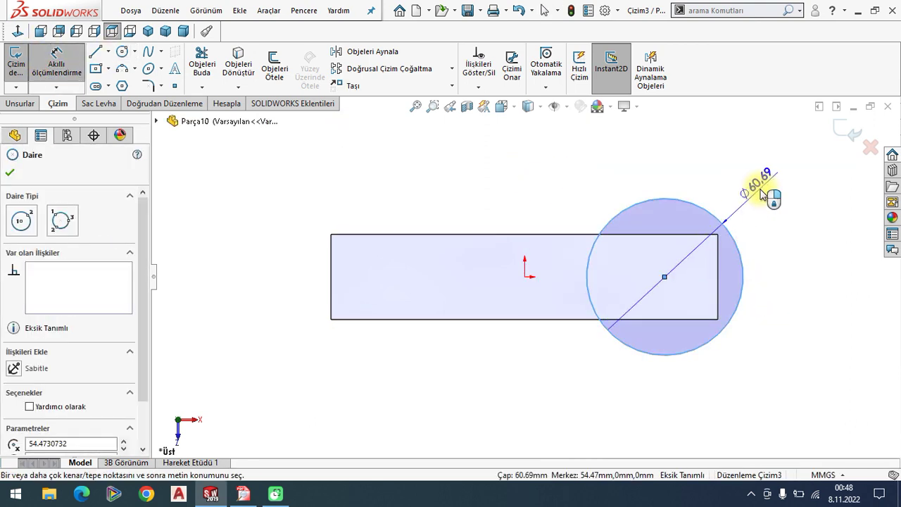
click(783, 378)
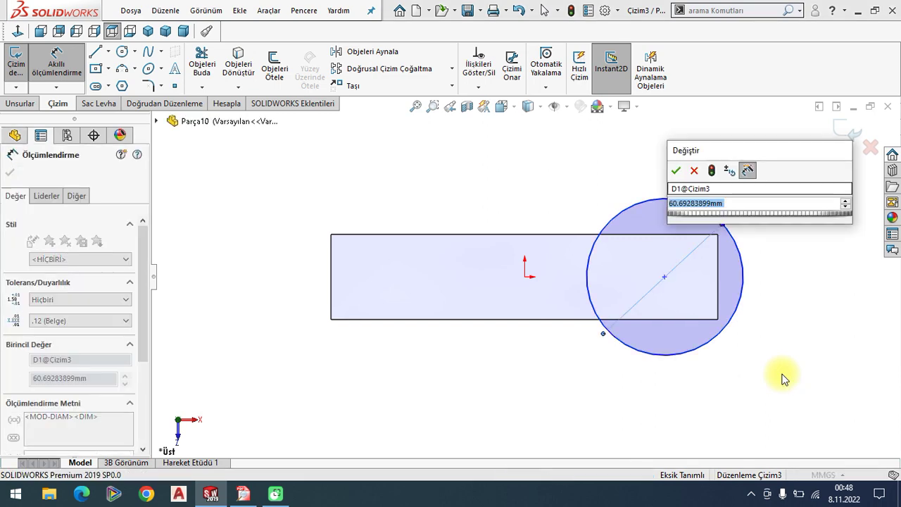
text(60)
key(Escape)
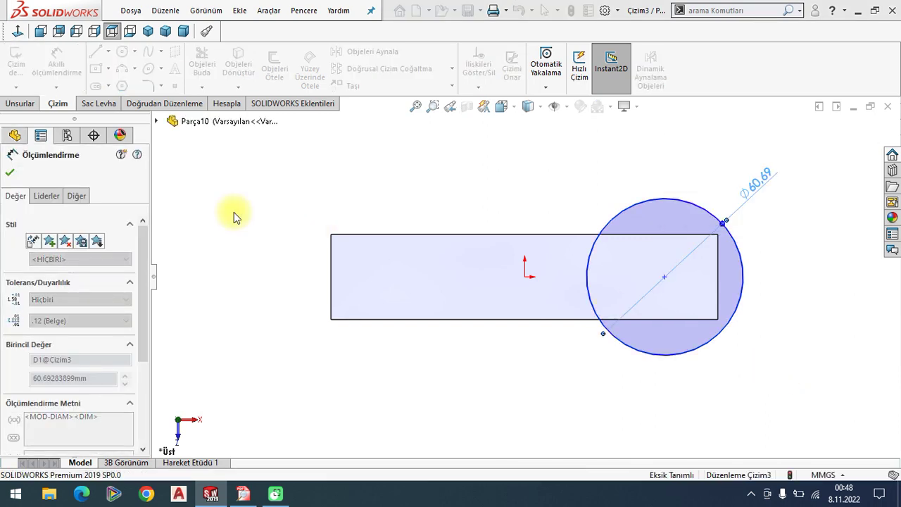
click(10, 172)
- Dimension the circle centre 120 mm from the bar's left end, per the reference drawing
click(243, 494)
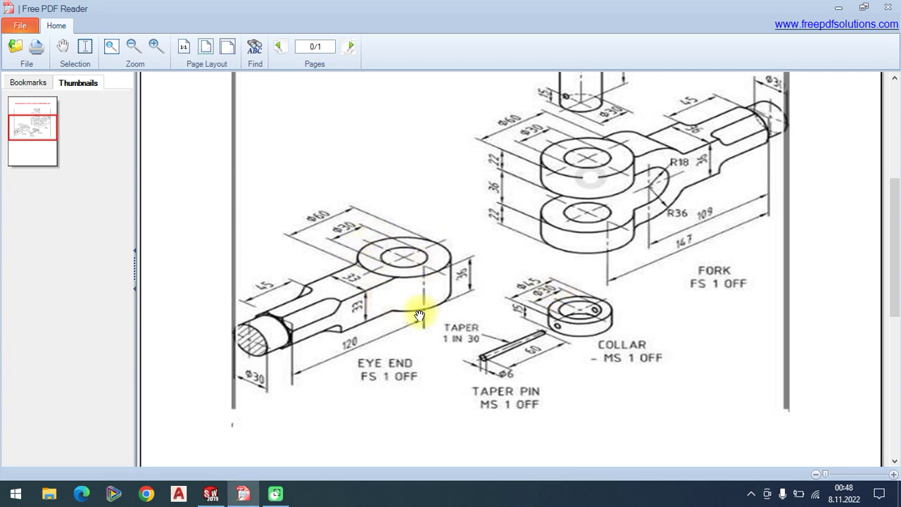
click(210, 493)
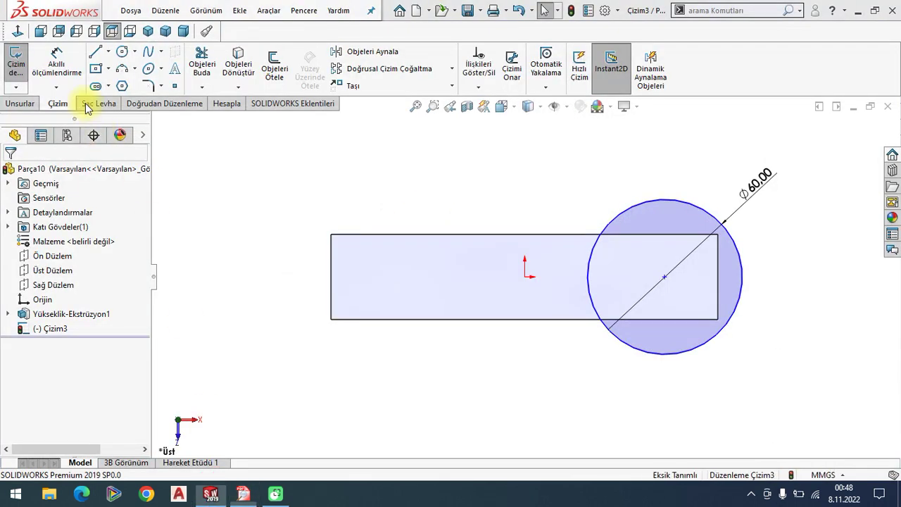
click(56, 62)
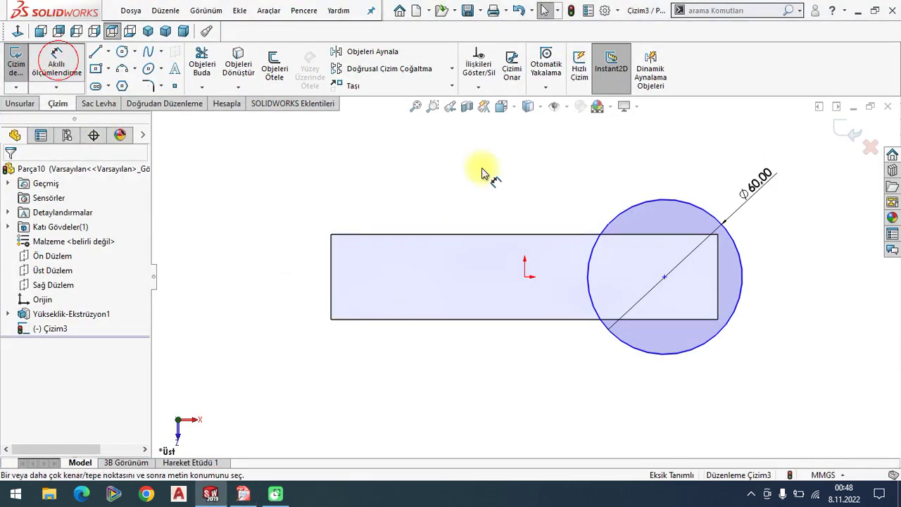
click(333, 274)
click(492, 402)
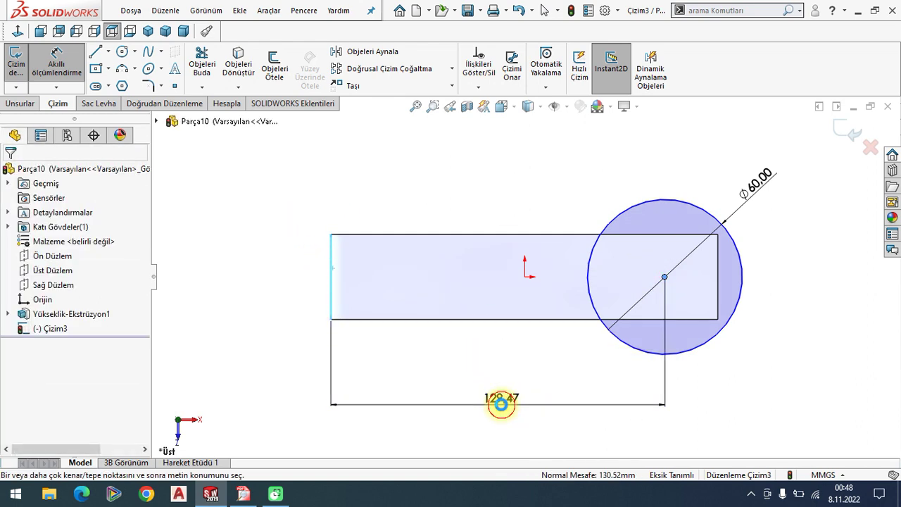
click(303, 302)
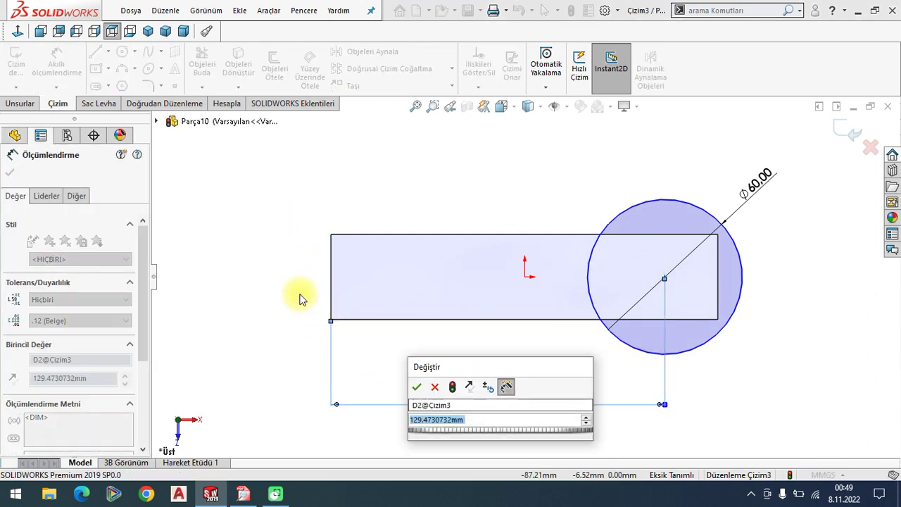
text(120)
key(Escape)
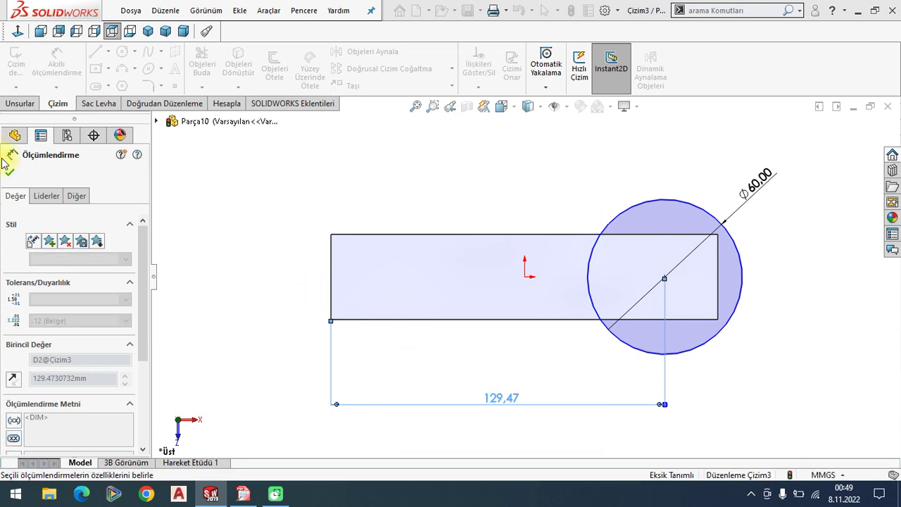
click(9, 176)
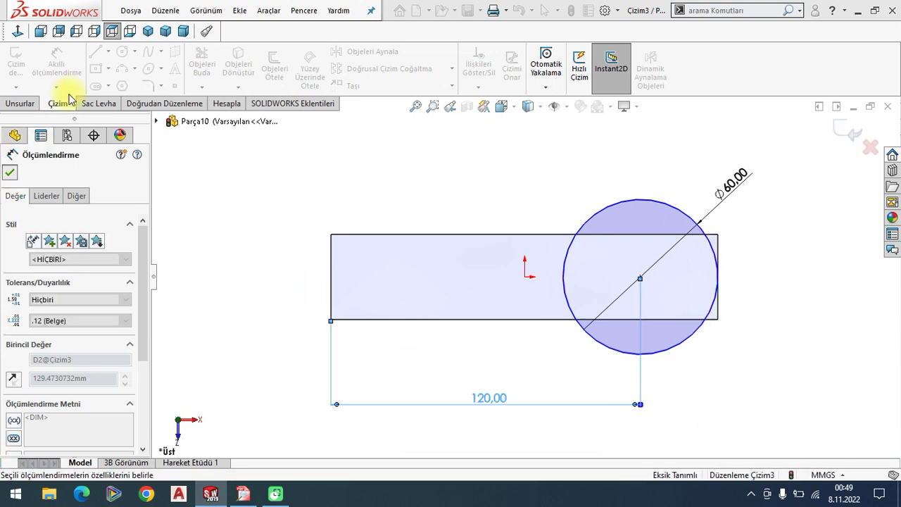
- Draw a construction centreline from the circle centre to the origin
click(108, 52)
click(140, 80)
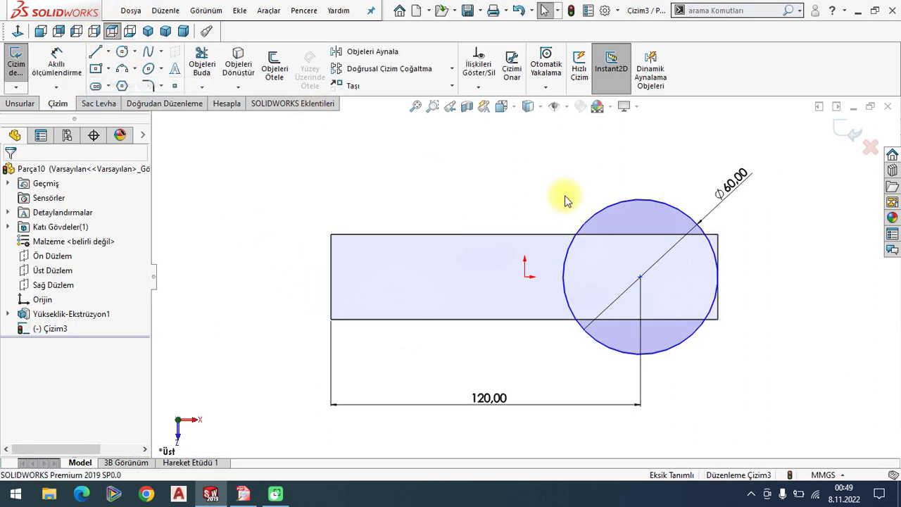
drag(639, 277, 524, 276)
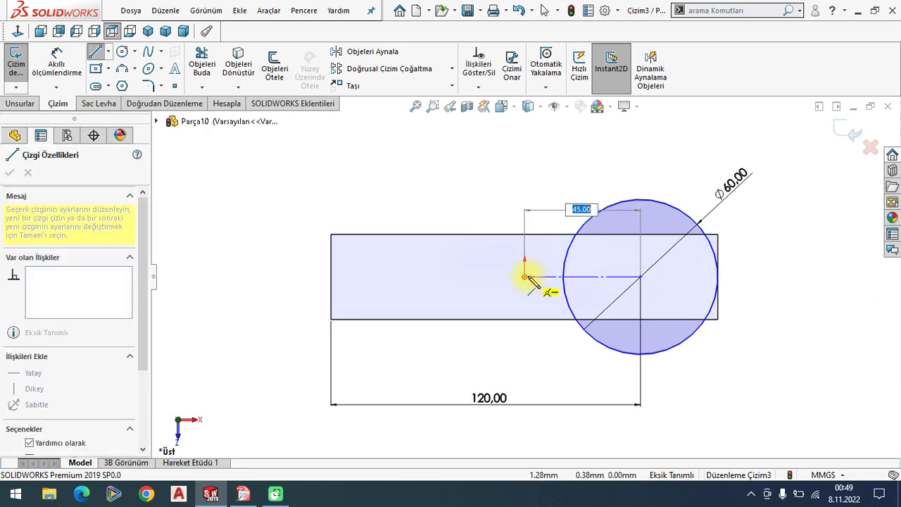
key(Escape)
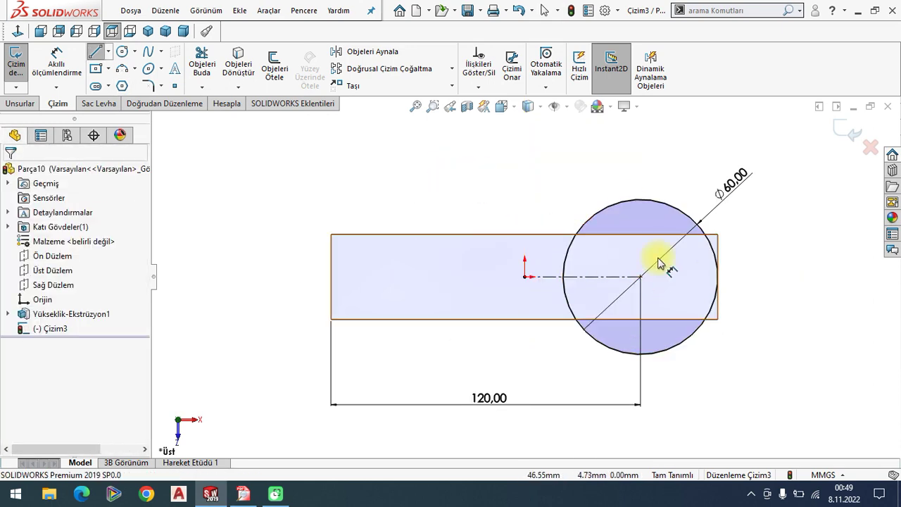
- Boss-extrude the Ø60 circle Mid Plane to the drawing's boss height, merged with the bar
click(147, 31)
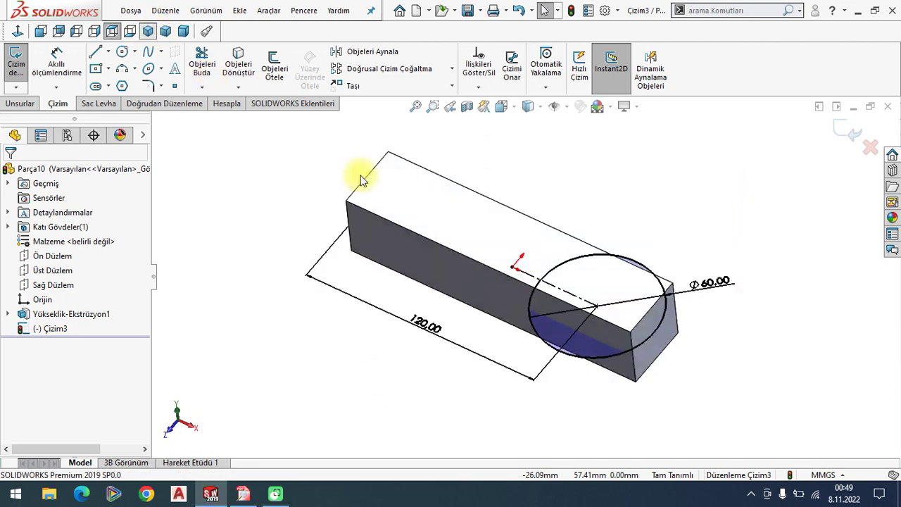
click(20, 103)
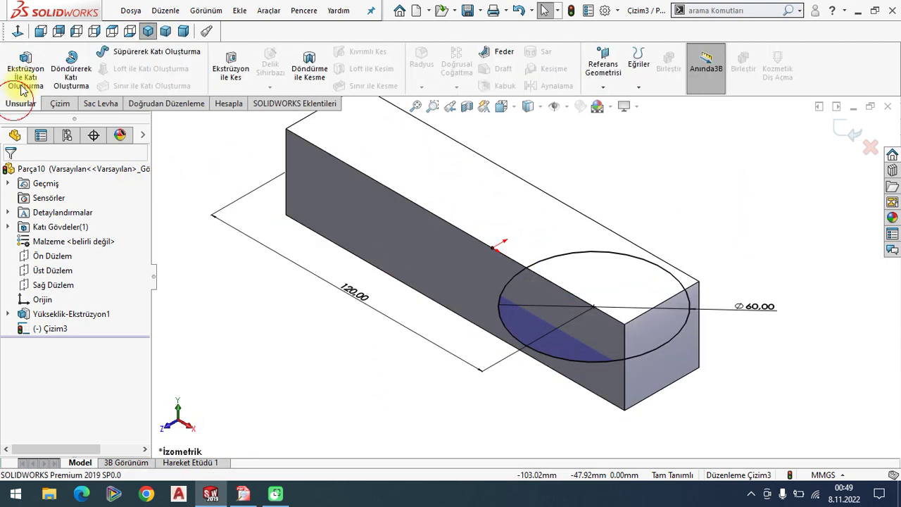
click(29, 69)
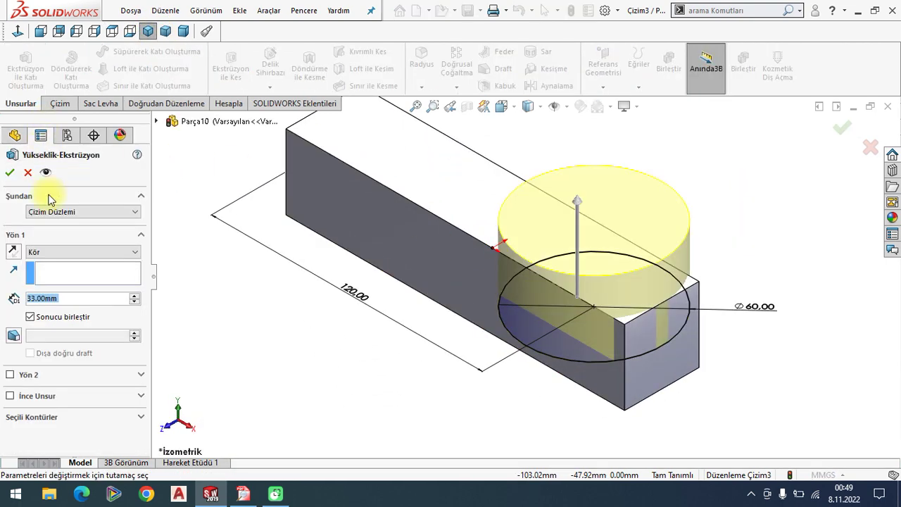
click(52, 252)
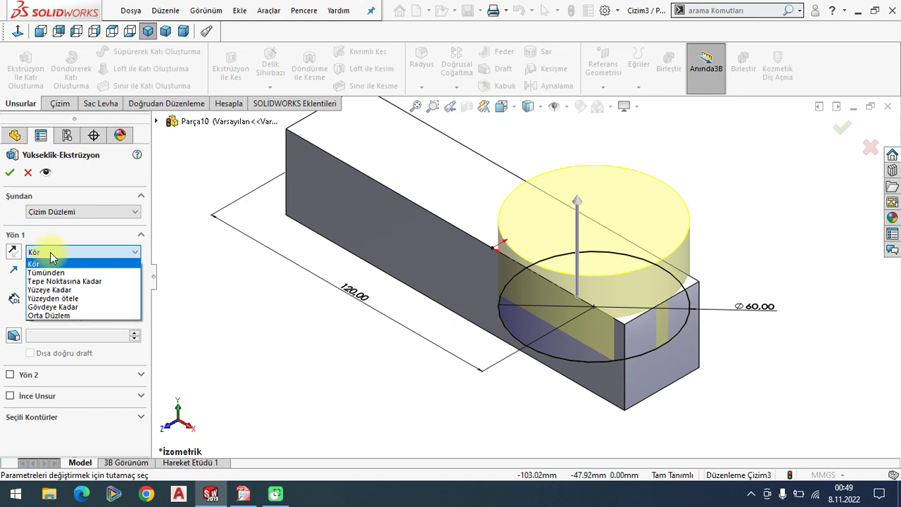
click(67, 315)
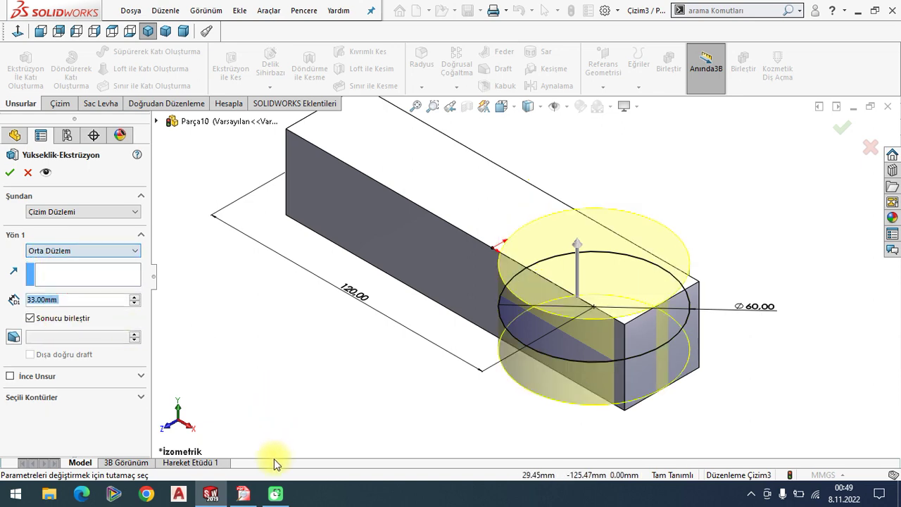
click(240, 494)
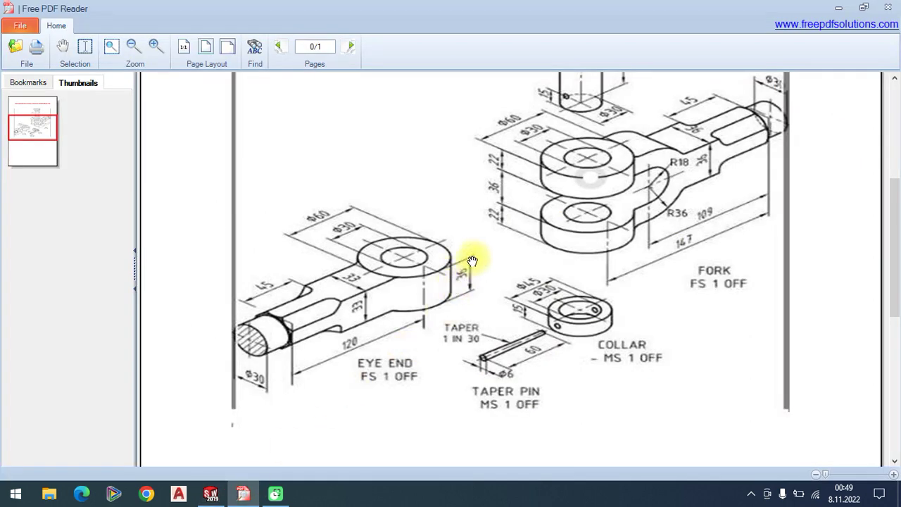
click(211, 495)
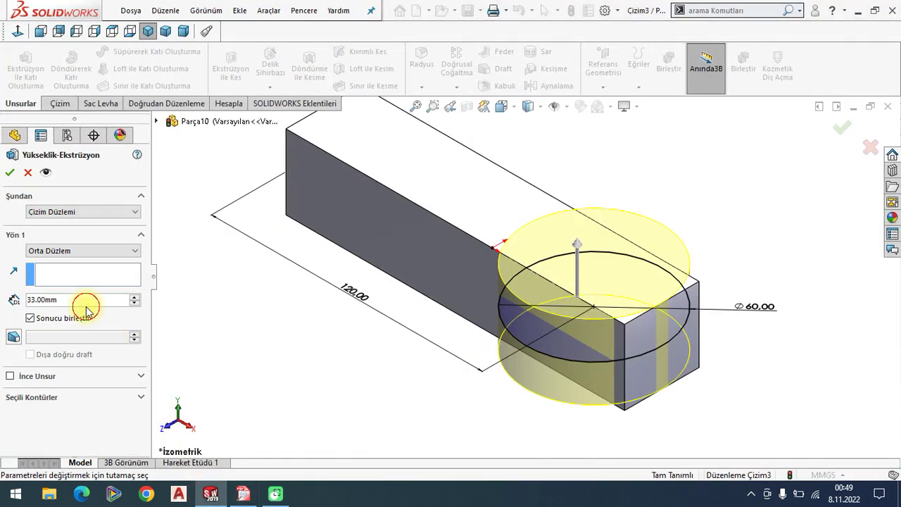
double_click(85, 301)
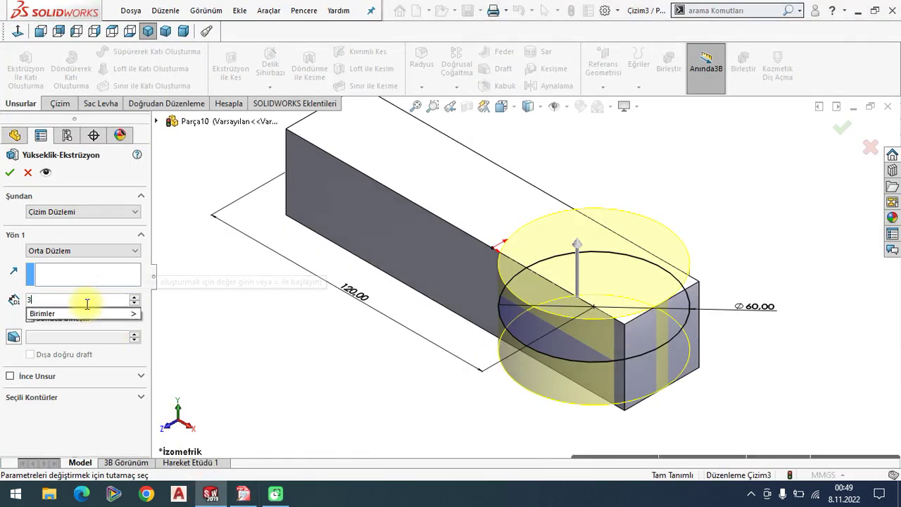
key(Return)
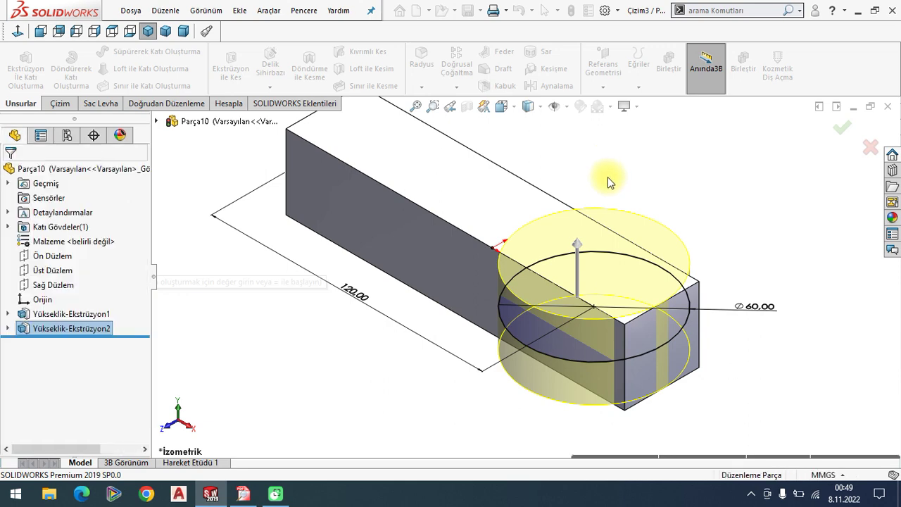
- Start a sketch on the bar's top face and convert the cylinder's top edge into it
key(f)
scroll(594, 310, down, 3)
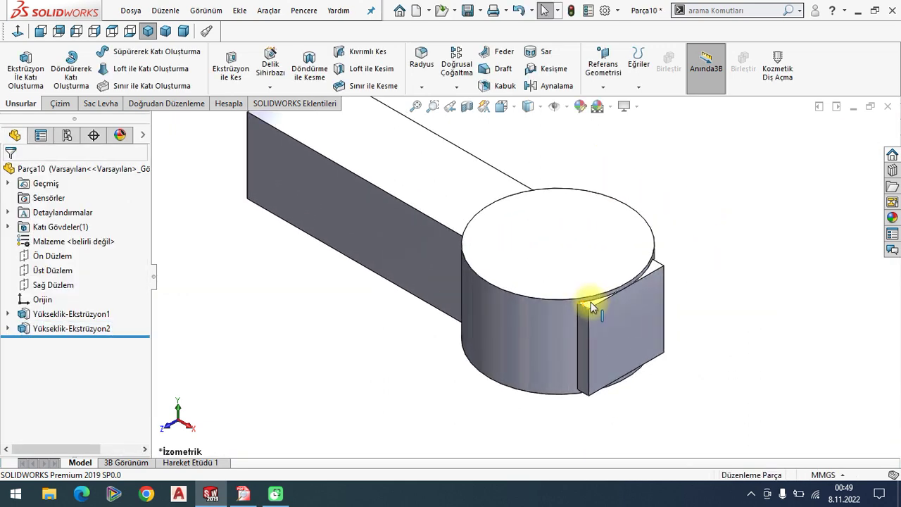
scroll(593, 307, down, 2)
click(585, 303)
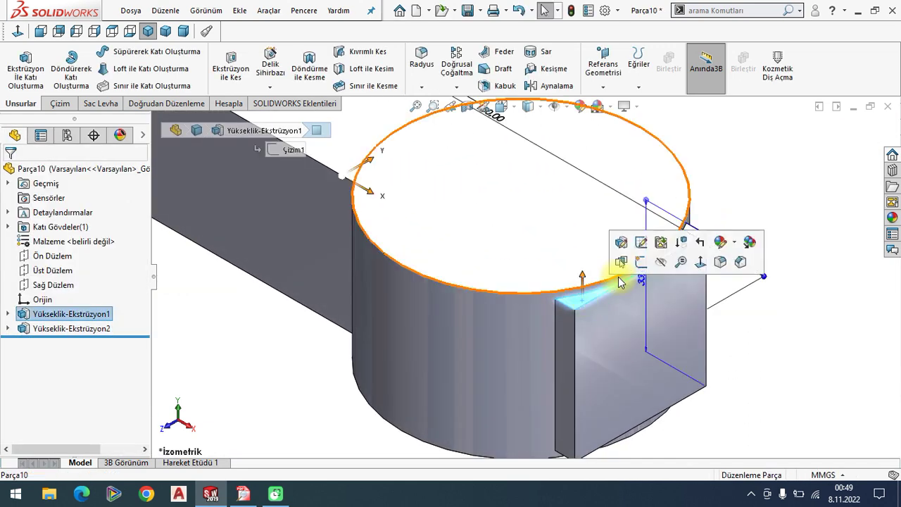
click(642, 264)
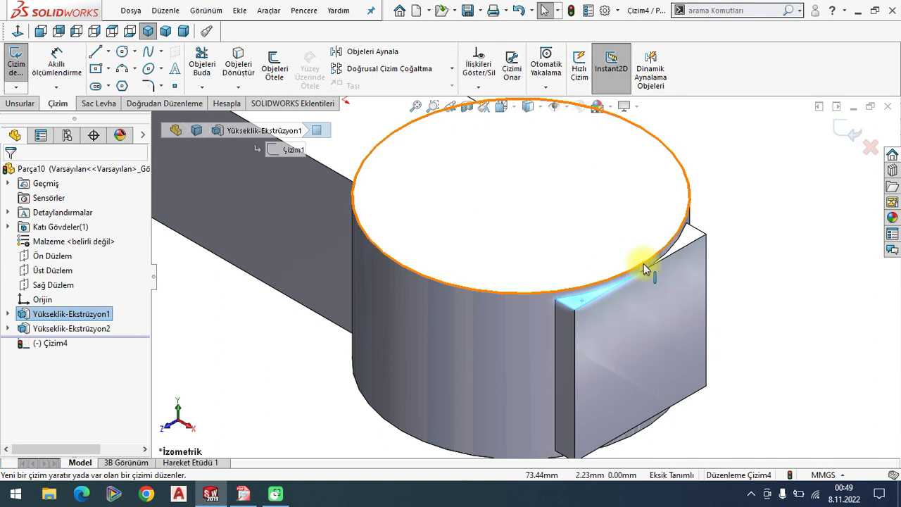
click(690, 241)
click(235, 68)
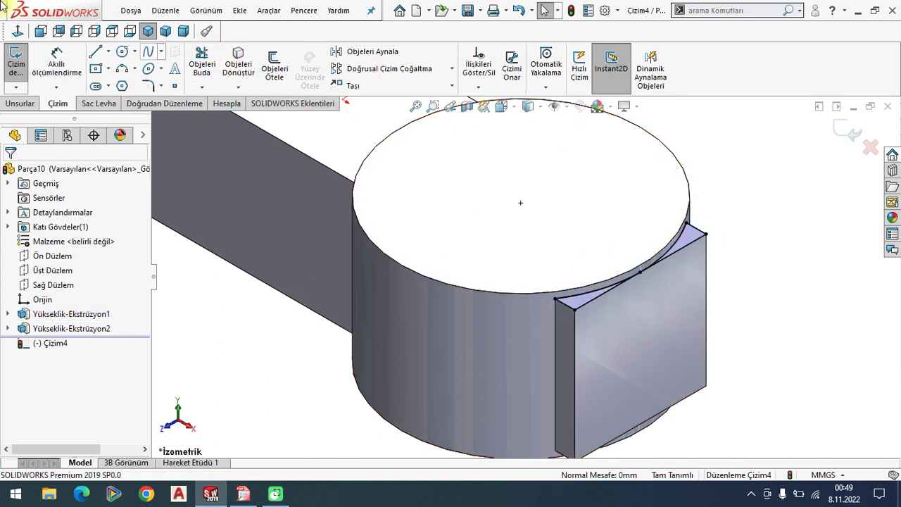
- Extruded-cut the two sliver regions outside the boss Through All
click(21, 103)
click(238, 67)
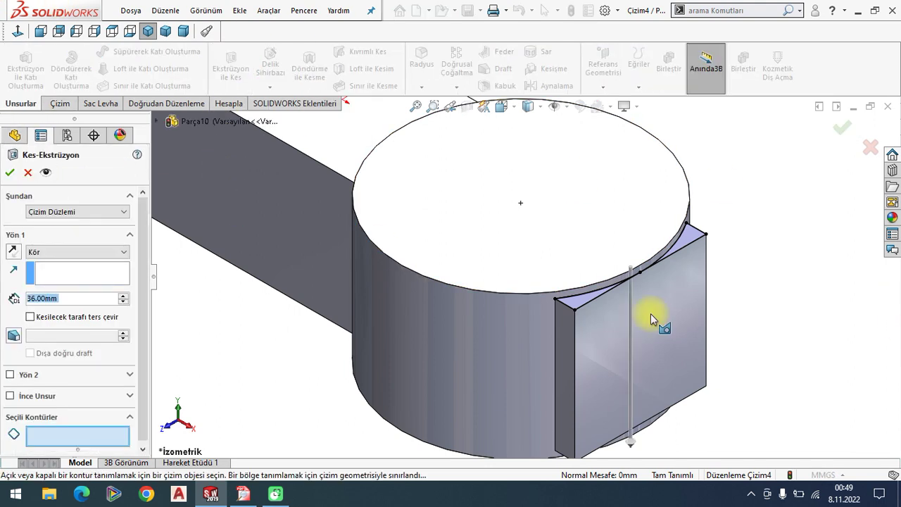
scroll(575, 295, down, 2)
scroll(575, 295, down, 1)
click(576, 301)
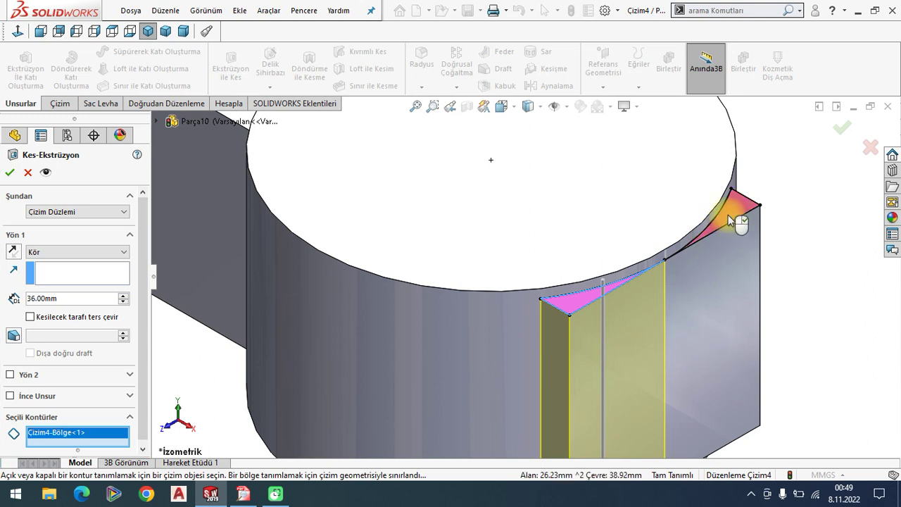
click(728, 214)
click(97, 253)
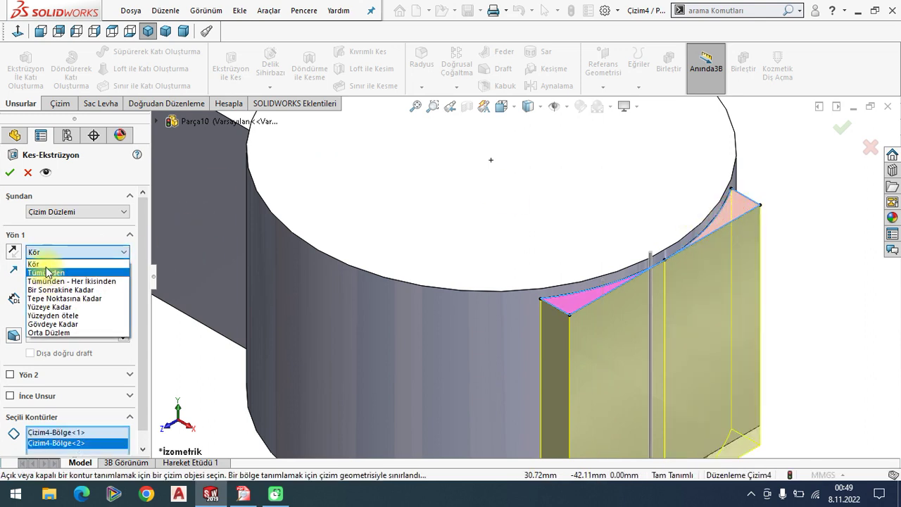
click(35, 264)
click(50, 252)
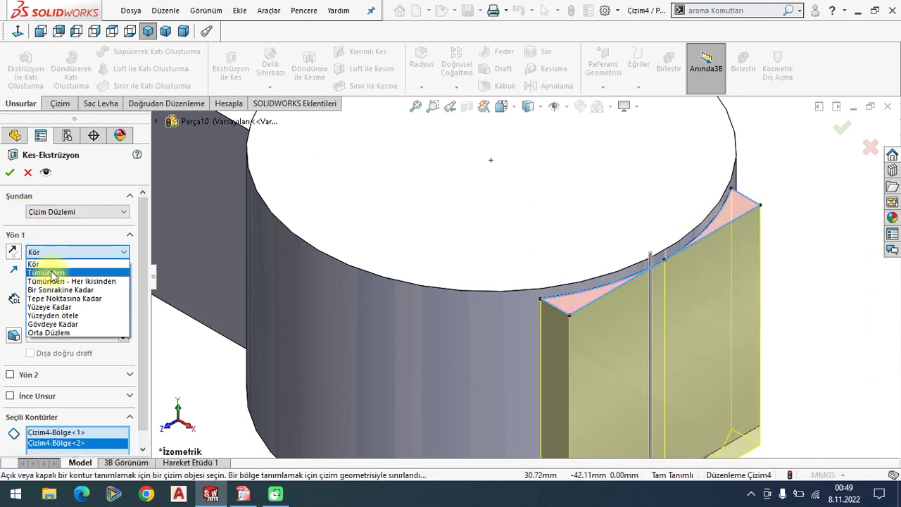
click(51, 272)
click(10, 172)
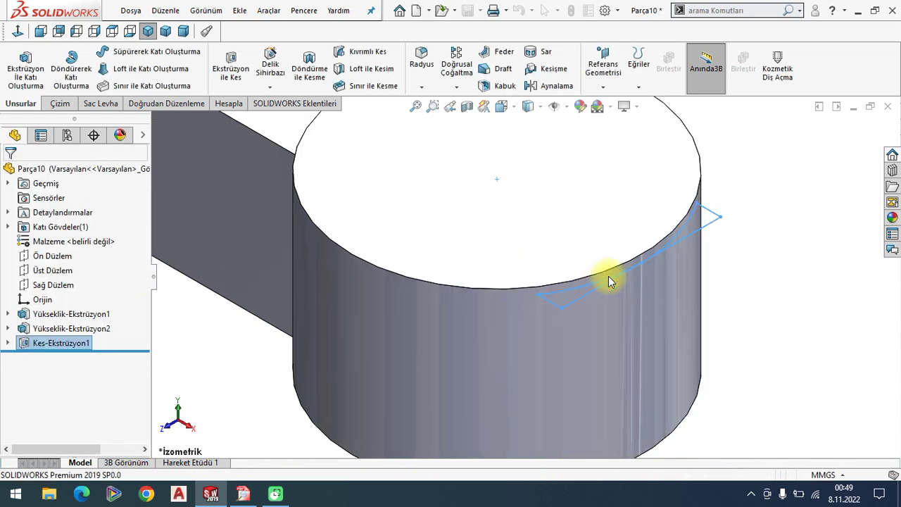
- Orbit to inspect the trimmed bar end, then bring up the reference drawing PDF
scroll(608, 282, up, 3)
scroll(613, 277, up, 4)
mouse_move(688, 283)
middle_down()
mouse_move(472, 223)
mouse_move(450, 248)
middle_up()
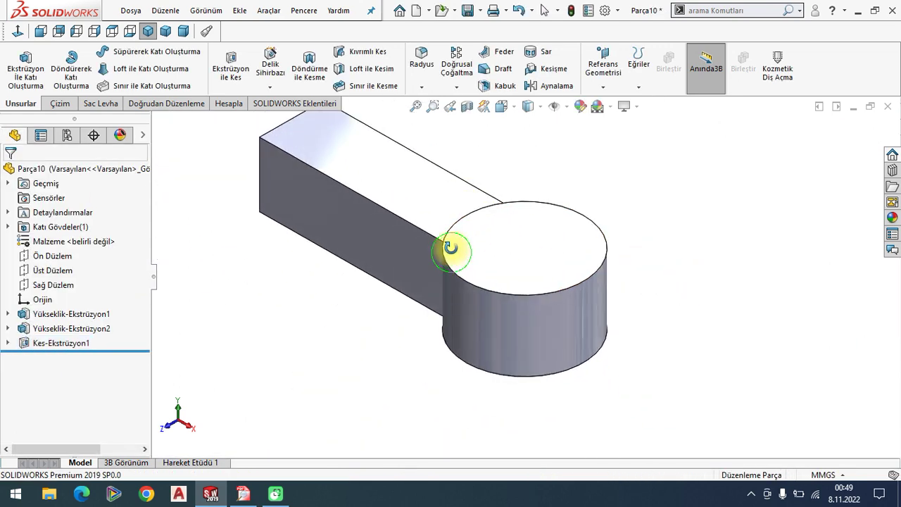
click(242, 495)
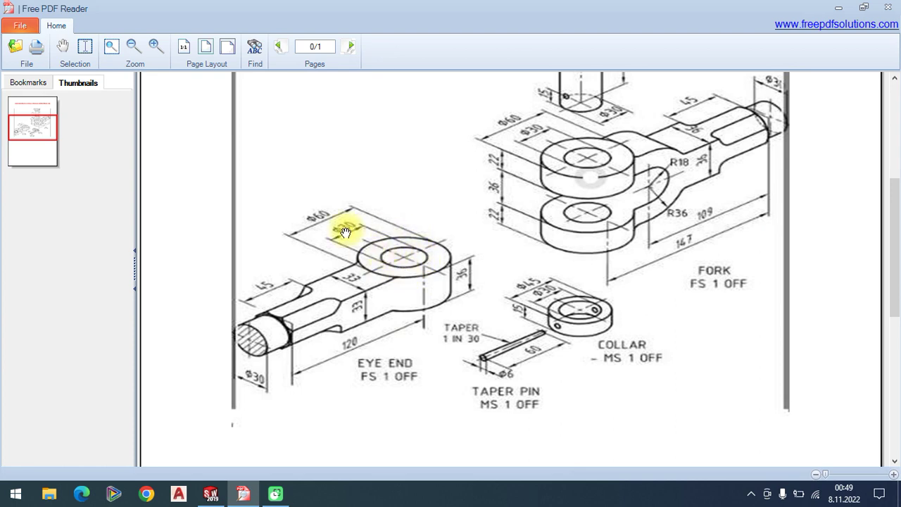
- Sketch a Ø30 circle at the centre of the boss's top face
click(211, 494)
click(517, 246)
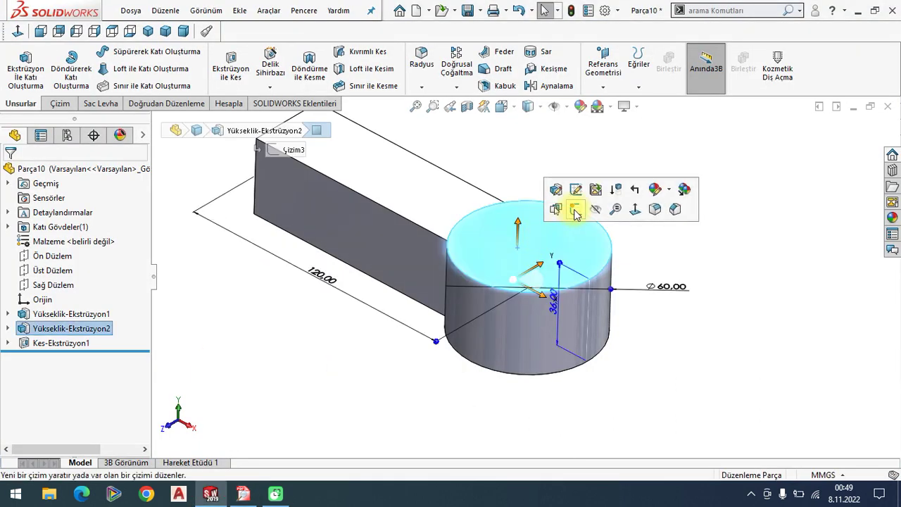
click(577, 204)
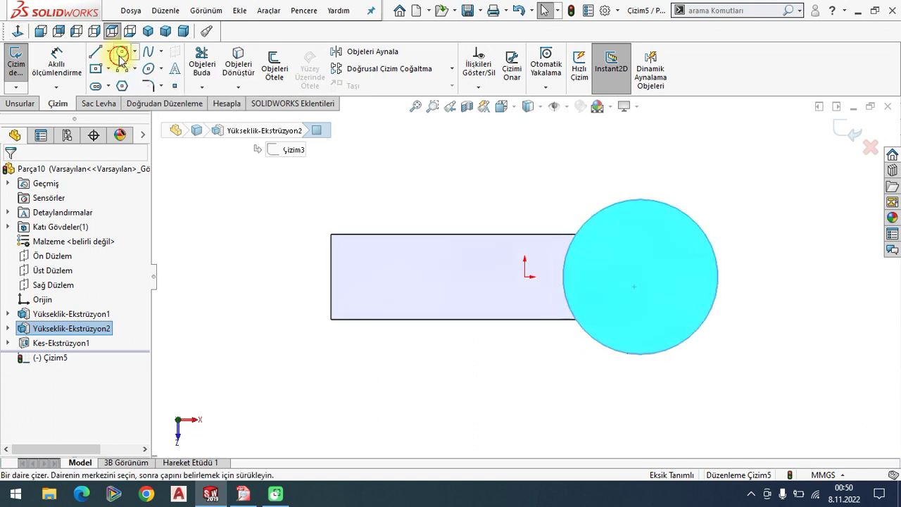
click(121, 52)
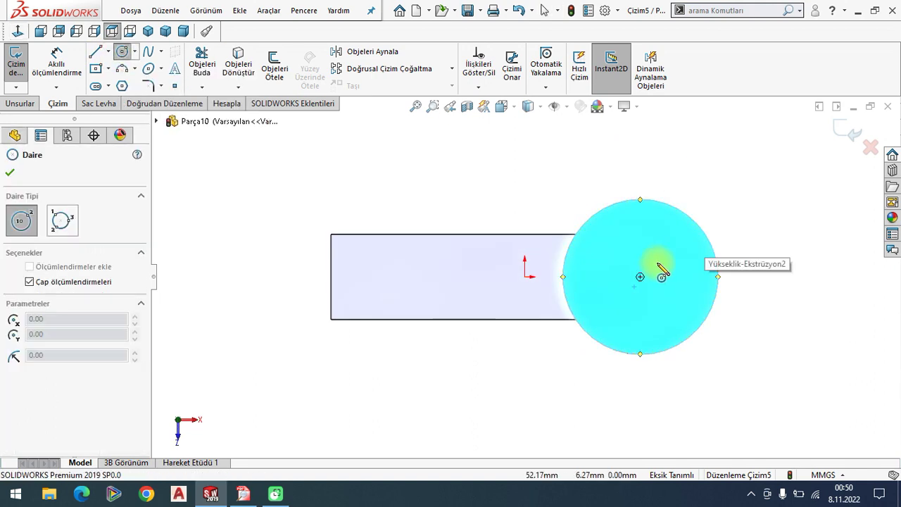
click(640, 277)
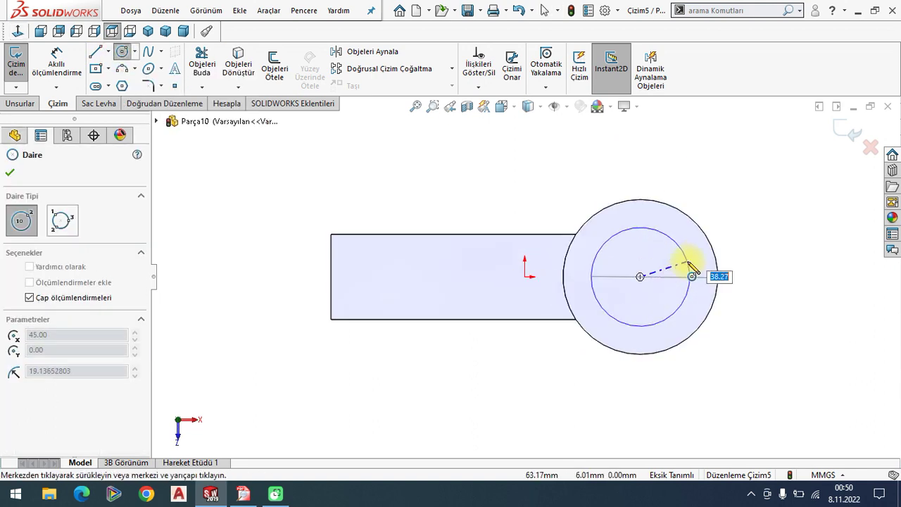
text(30)
key(Return)
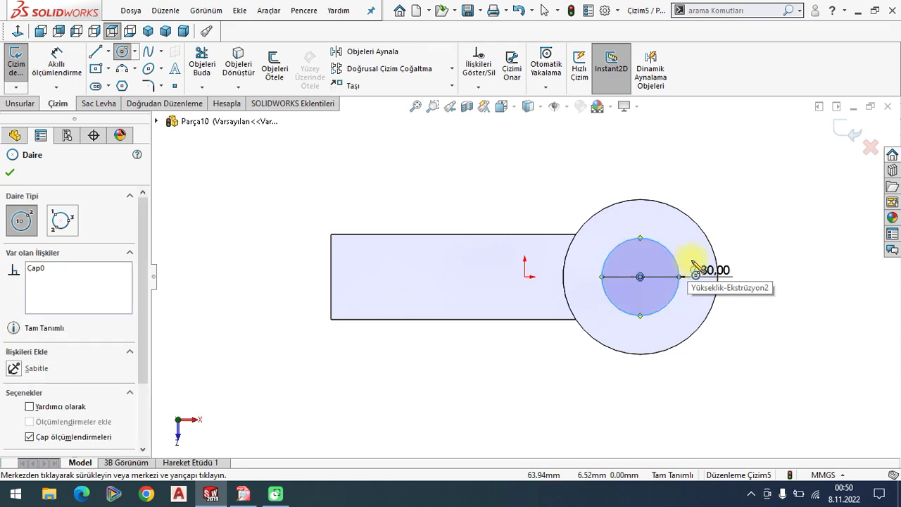
- Cut the Ø30 circle Through All to form the hole, then return to the PDF
click(148, 31)
click(19, 104)
click(225, 77)
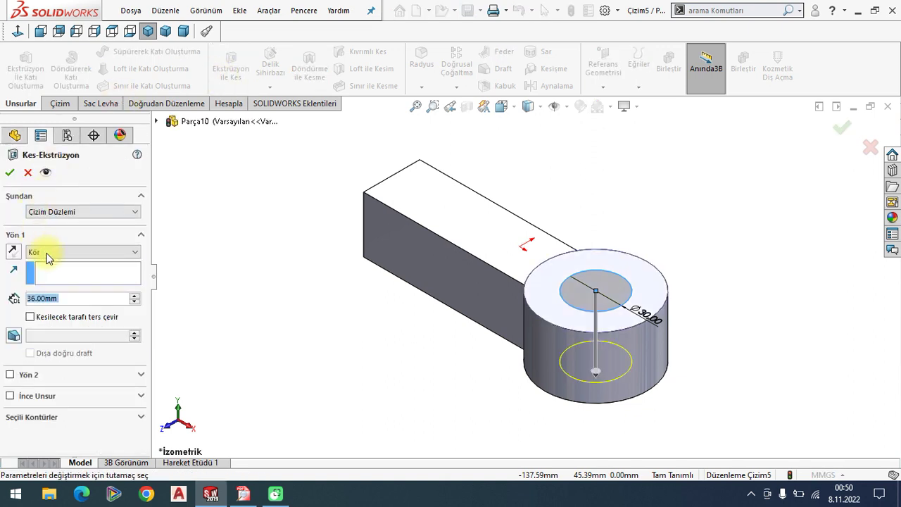
click(45, 251)
click(49, 265)
click(9, 172)
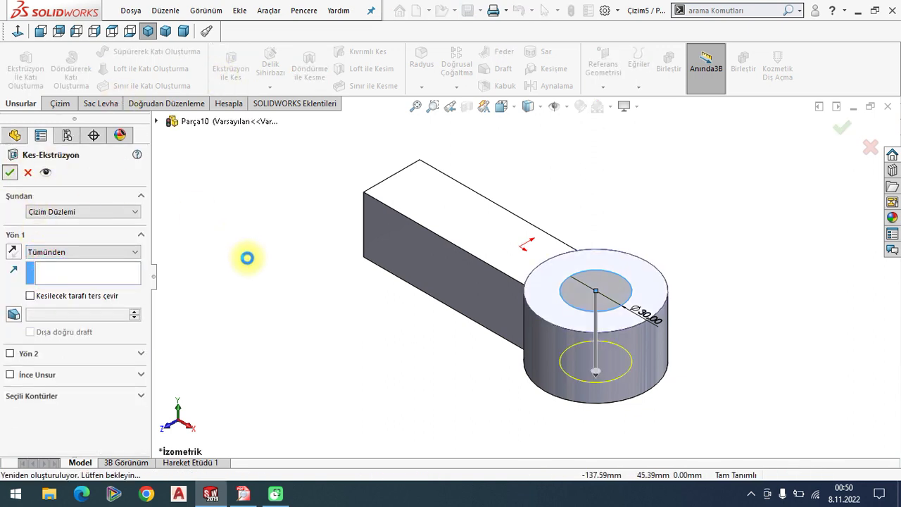
click(243, 492)
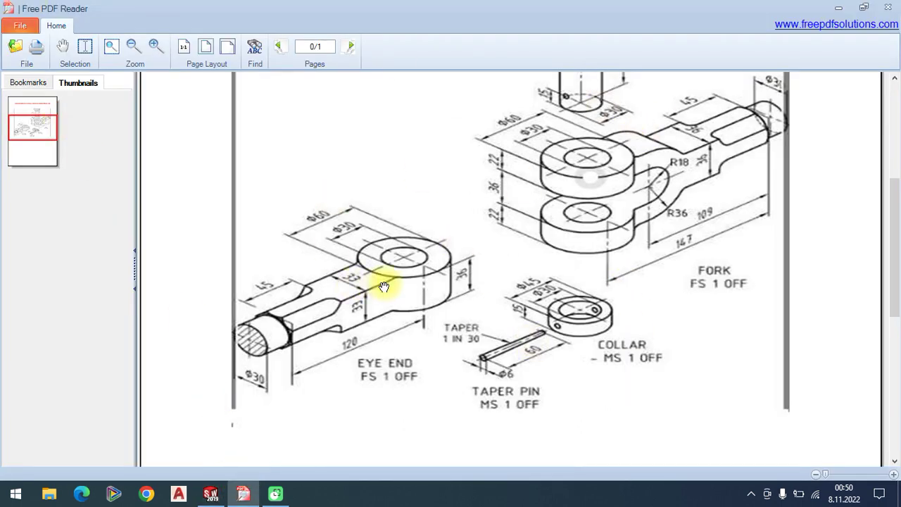
- Scroll the PDF to the Eye End detail, then return to the SOLIDWORKS part
scroll(363, 332, down, 1)
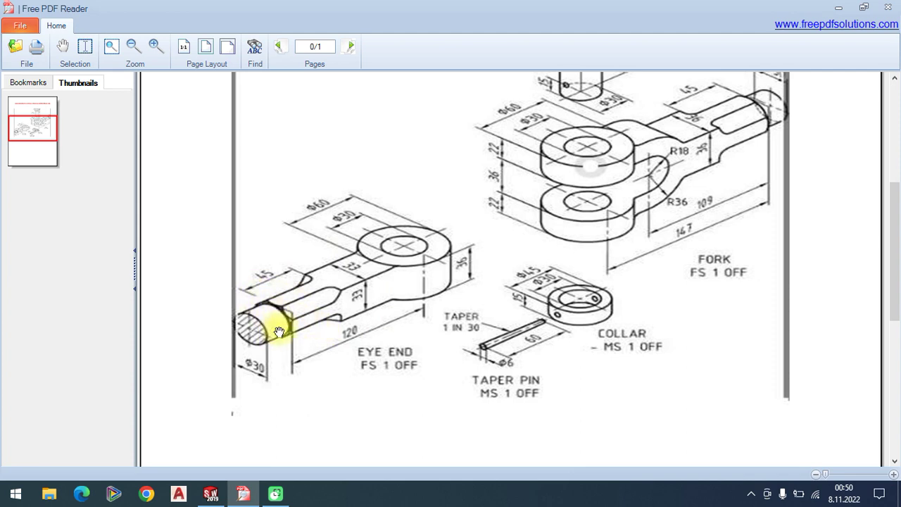
click(217, 501)
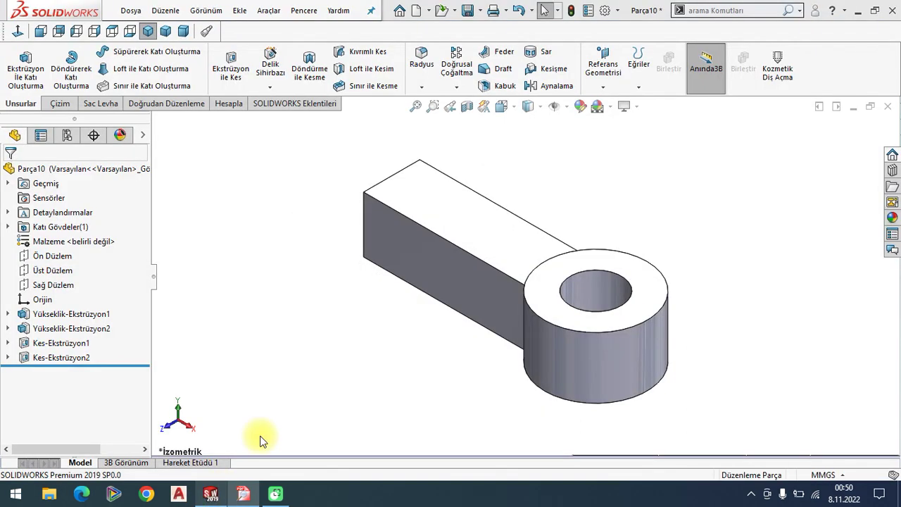
- Start a sketch on the bar's square end face, viewed Normal To, and choose the Polygon tool
mouse_move(378, 298)
middle_down()
mouse_move(402, 257)
mouse_move(405, 268)
middle_up()
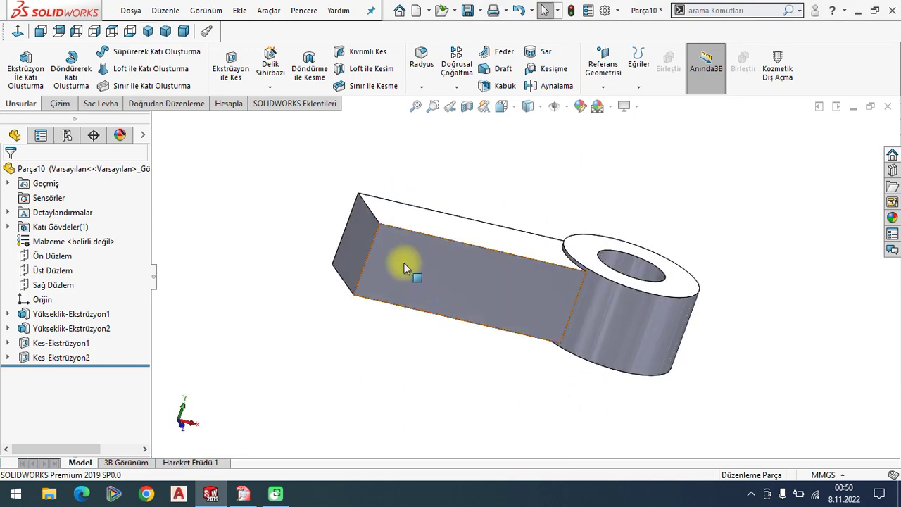
click(357, 252)
click(411, 209)
click(17, 32)
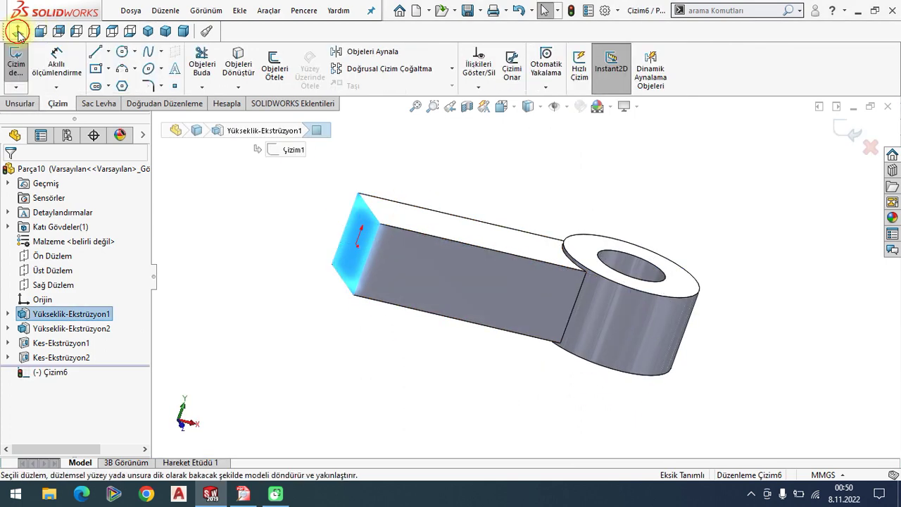
click(123, 87)
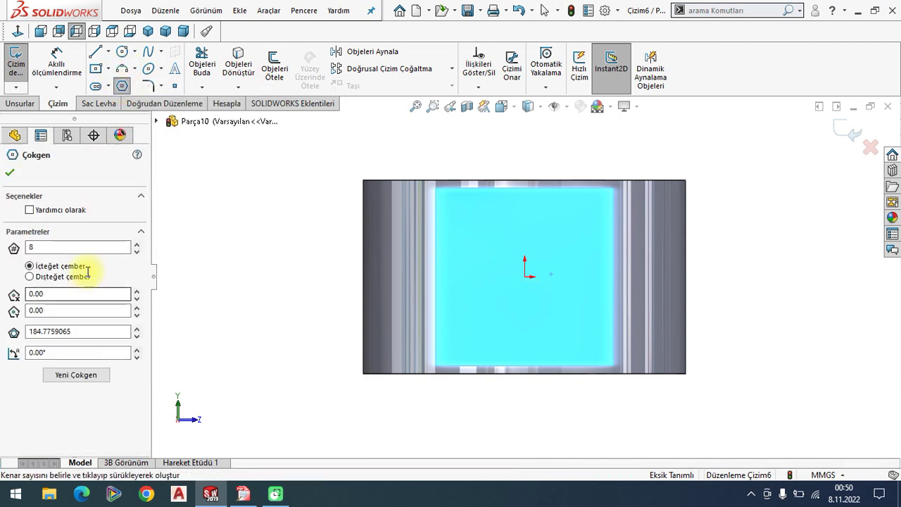
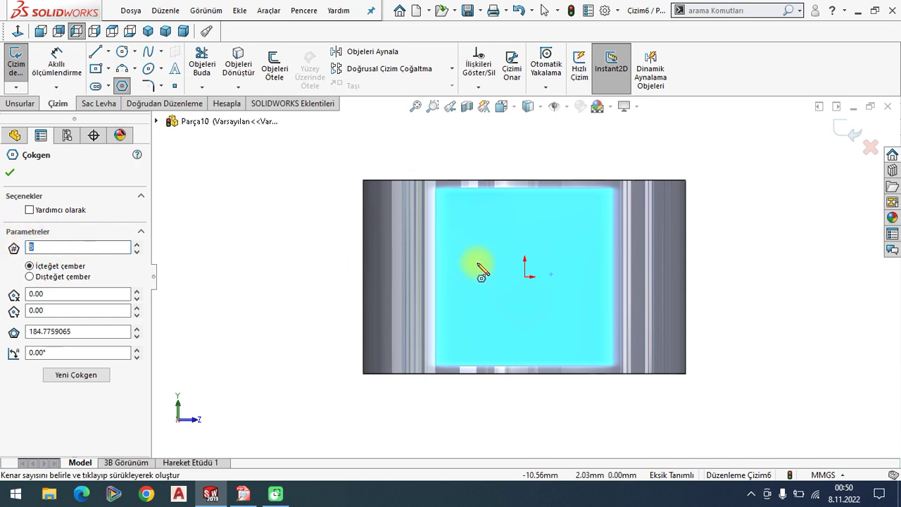
- Draw an 8-sided inscribed polygon at the origin, with a horizontal top edge and vertical left edge
click(524, 276)
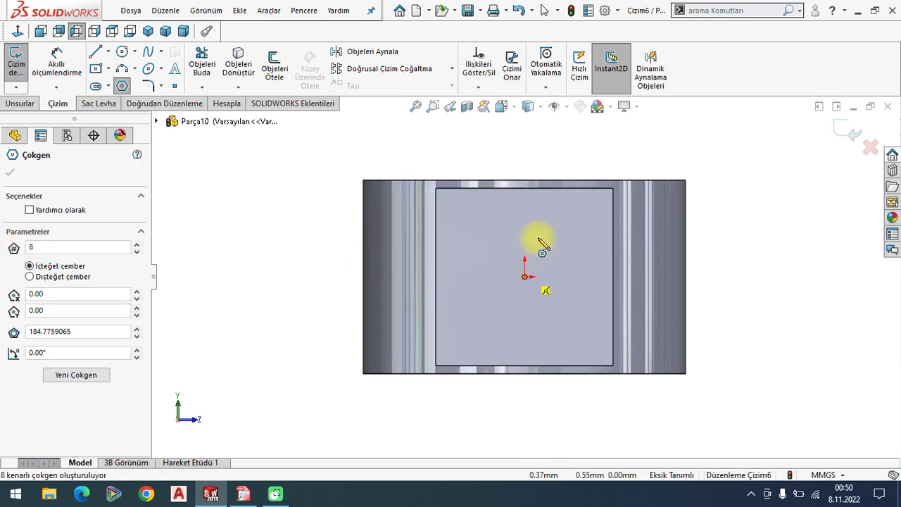
click(558, 190)
key(Escape)
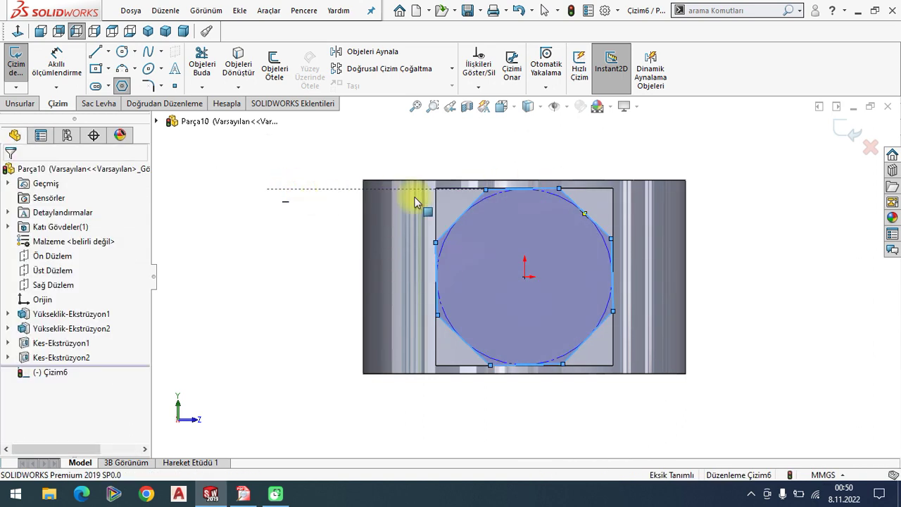
click(537, 190)
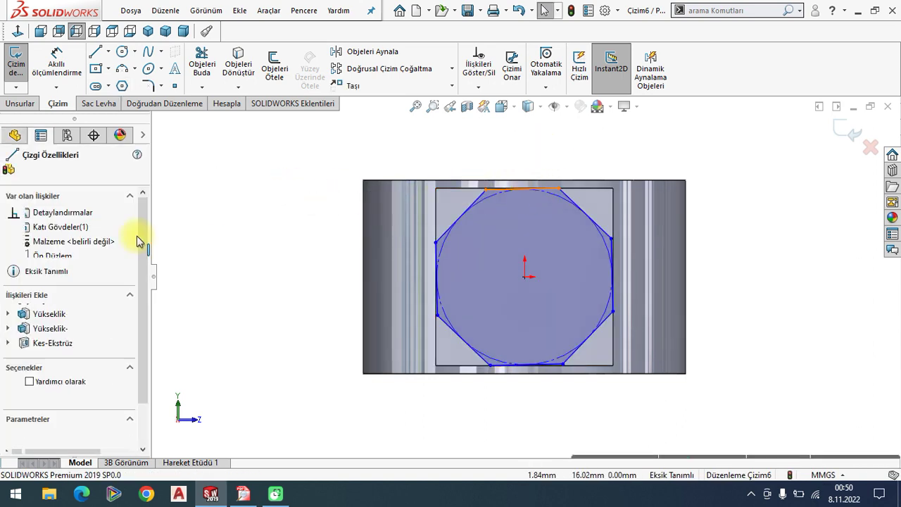
click(14, 312)
click(9, 175)
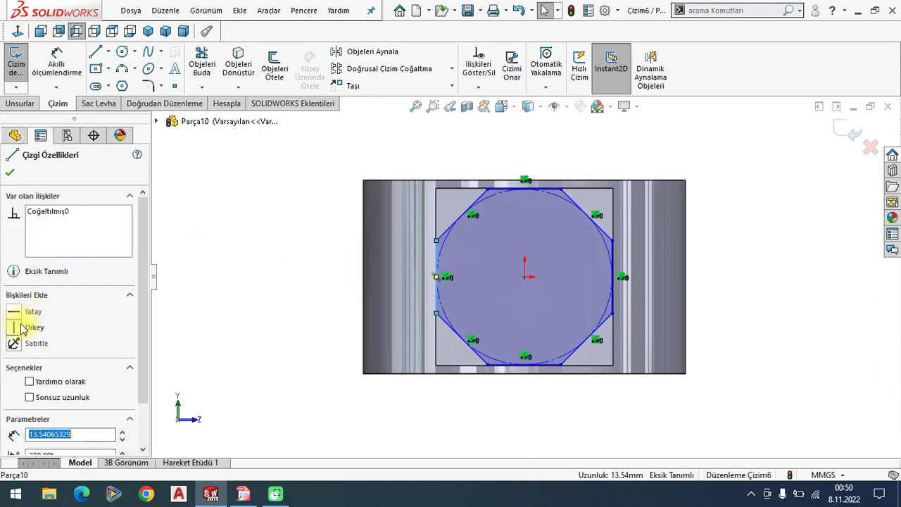
click(14, 327)
click(9, 176)
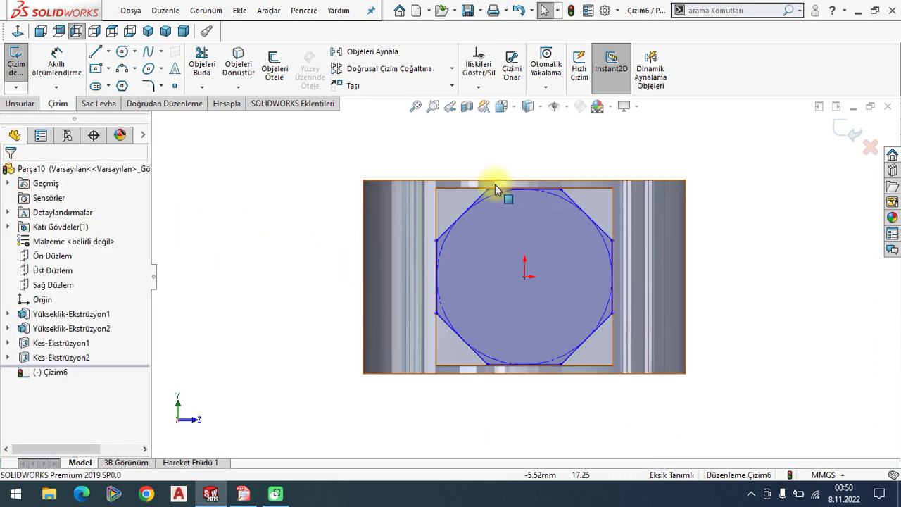
mouse_move(488, 189)
mouse_down()
mouse_move(493, 213)
mouse_move(487, 189)
mouse_up()
click(307, 209)
- Convert the square end face's four edges into sketch lines
key(ctrl+7)
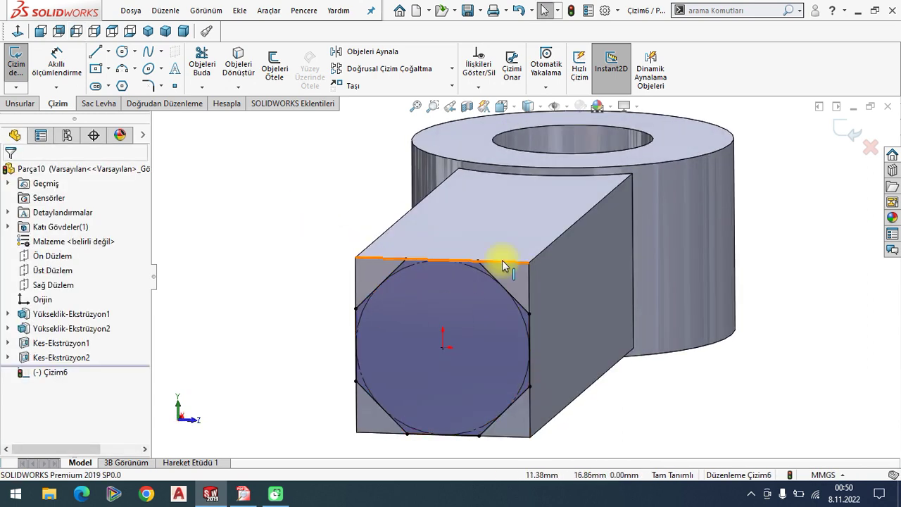
click(502, 260)
ctrl+click(530, 287)
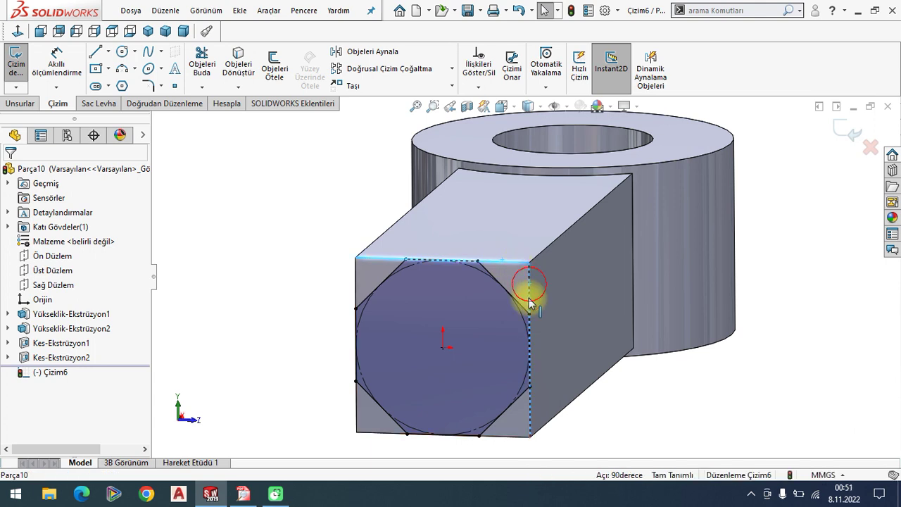
ctrl+click(511, 436)
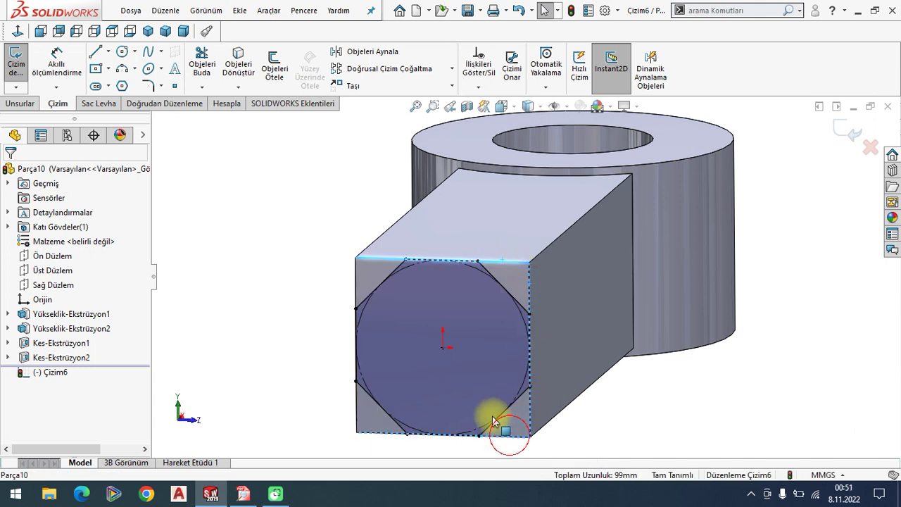
ctrl+click(357, 289)
click(238, 65)
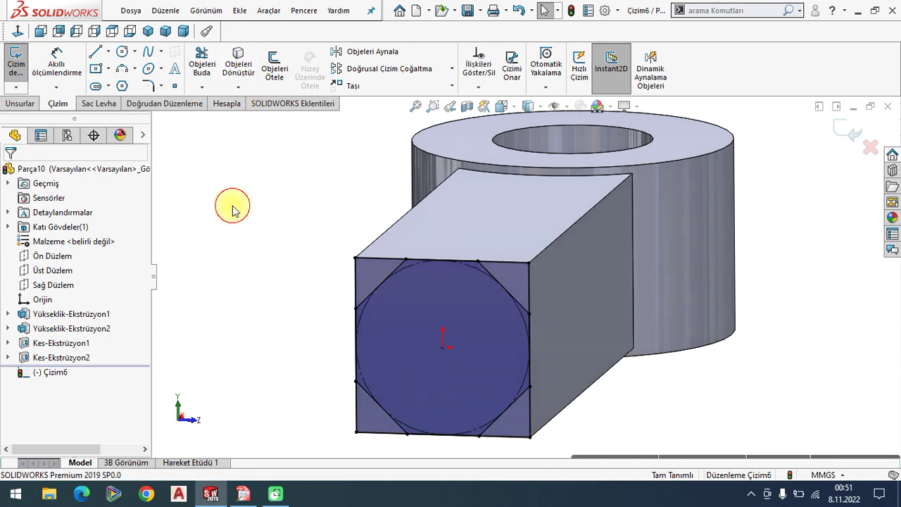
- Start an extruded cut on the four corner regions between the octagon and the square
click(20, 104)
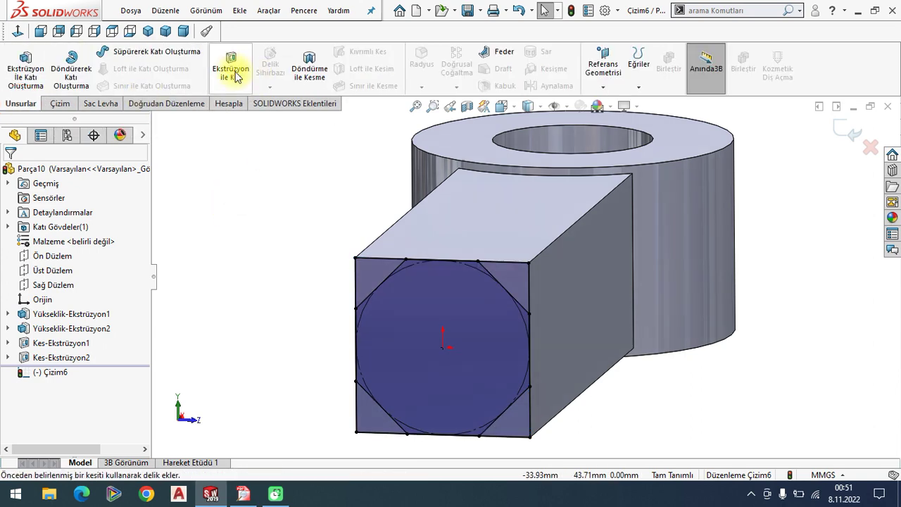
click(373, 282)
click(516, 286)
click(522, 421)
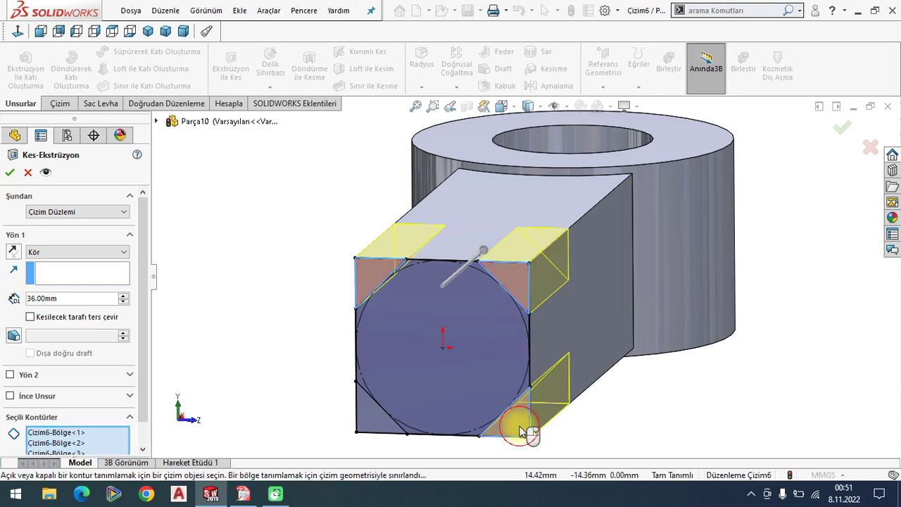
click(386, 425)
- Scroll the eye end drawing to read its Ø30 shank, 45 flat length and 120 overall dimensions
click(243, 493)
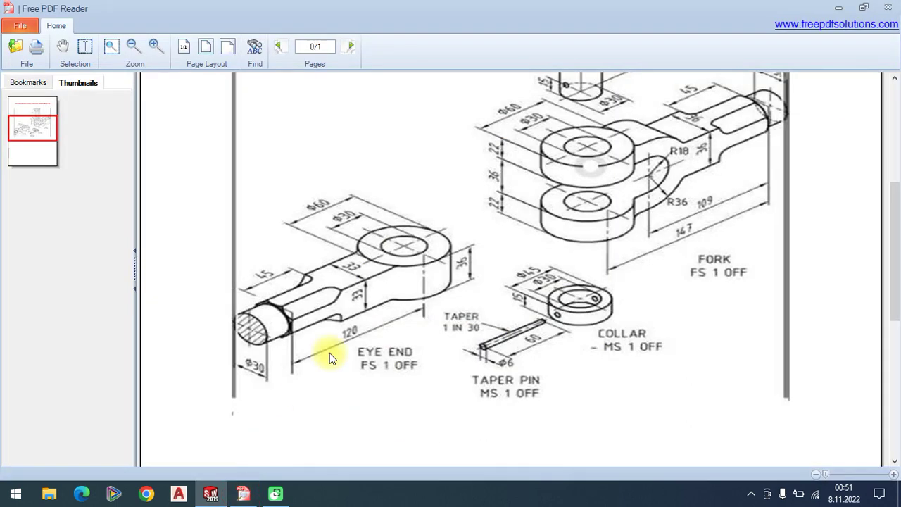
scroll(338, 317, down, 2)
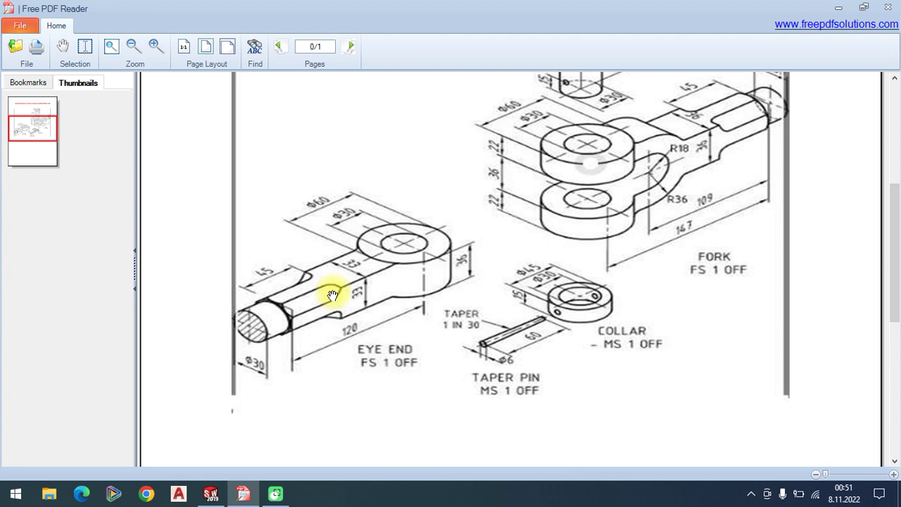
scroll(345, 274, down, 1)
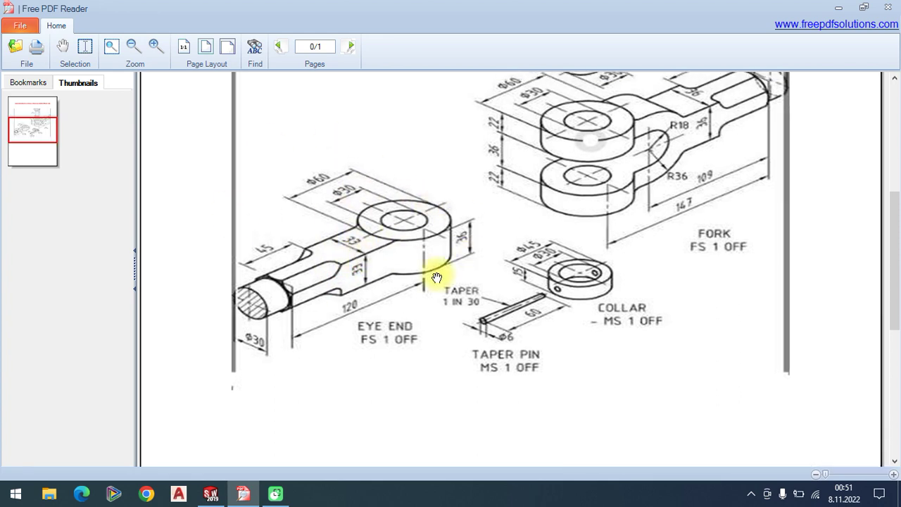
scroll(350, 285, up, 1)
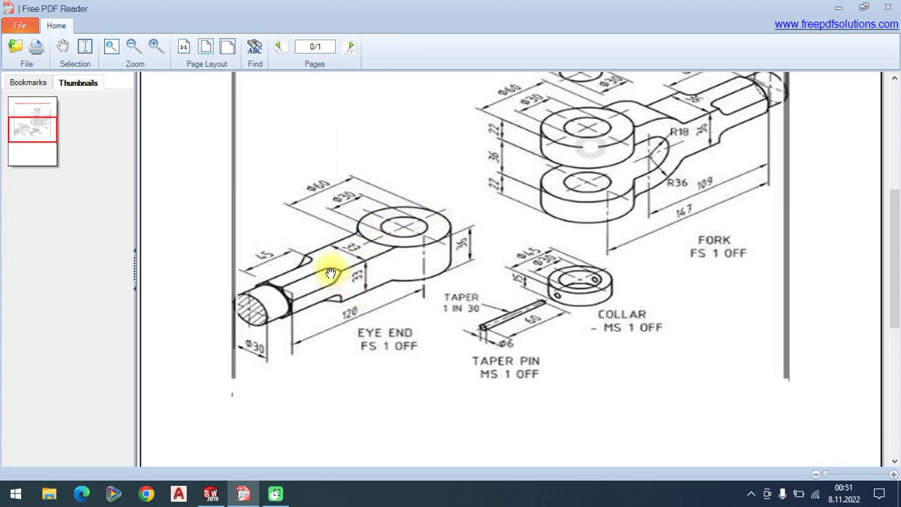
- Change the corner cut depth from 36 mm to 45 mm and apply it
click(210, 493)
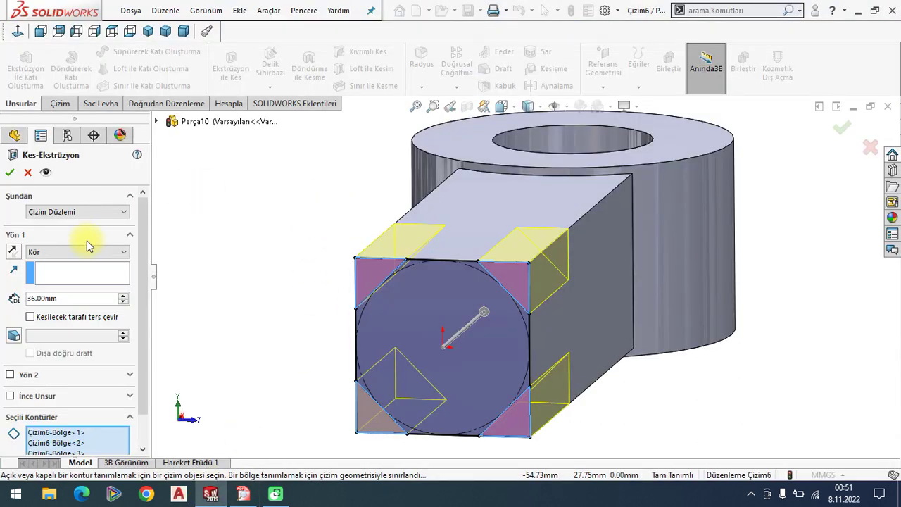
double_click(76, 295)
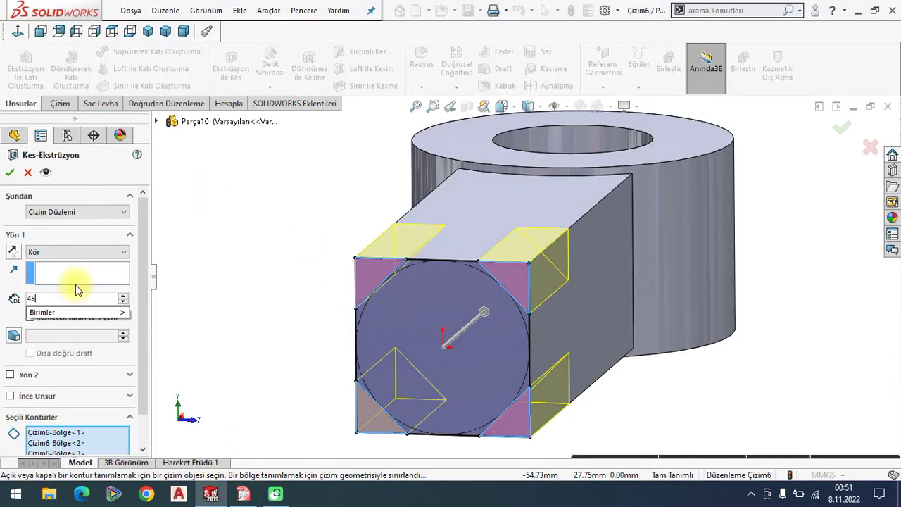
key(Return)
key(Return)
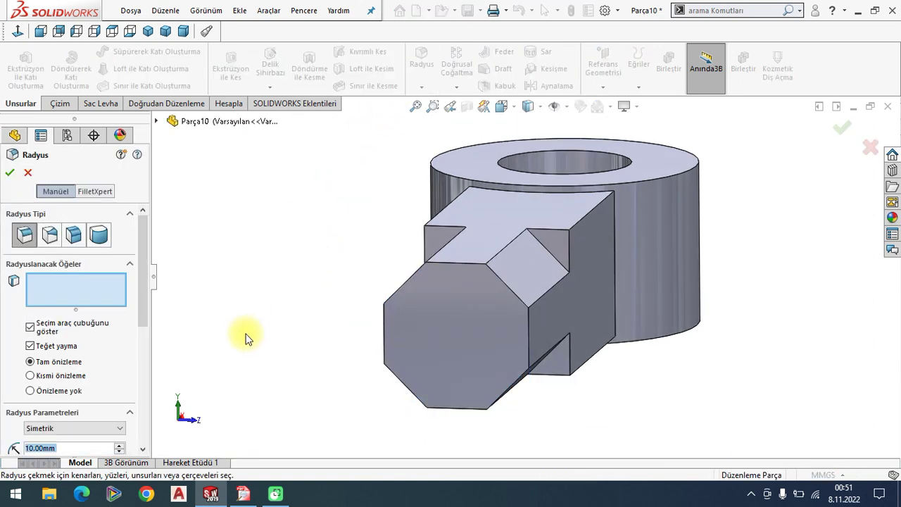
- Round four inner step edges with a 5 mm fillet
text(5)
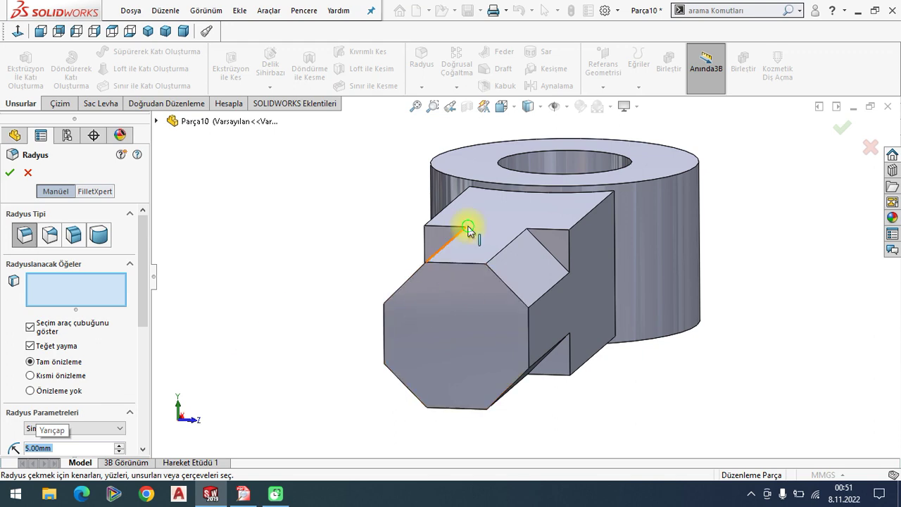
mouse_move(469, 227)
middle_down()
mouse_move(480, 241)
mouse_move(446, 267)
middle_up()
click(495, 266)
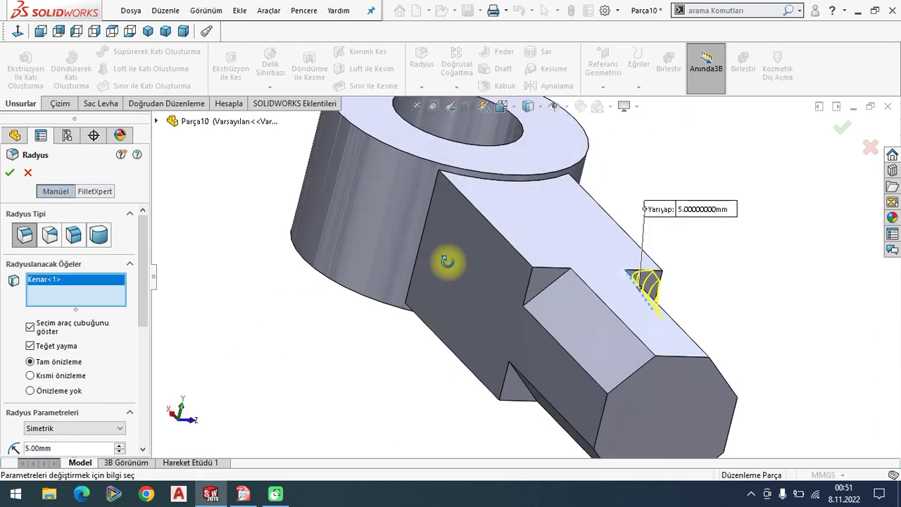
click(546, 287)
right_click(37, 299)
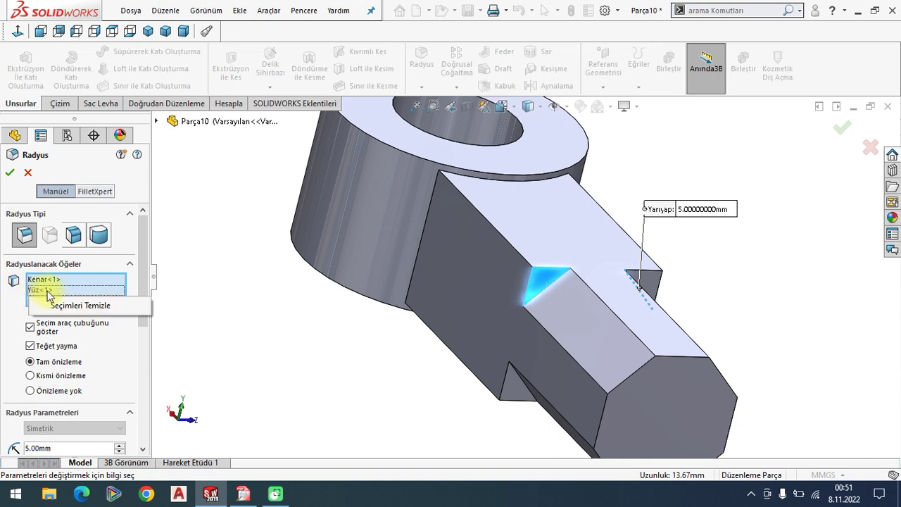
click(71, 312)
mouse_move(599, 306)
middle_down()
mouse_move(554, 289)
mouse_move(479, 308)
mouse_move(500, 320)
middle_up()
click(554, 287)
click(521, 296)
click(499, 319)
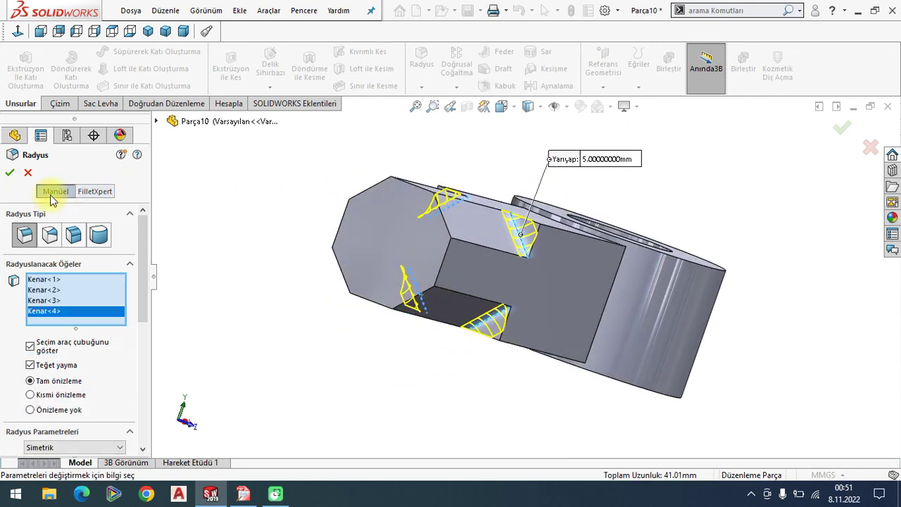
click(11, 169)
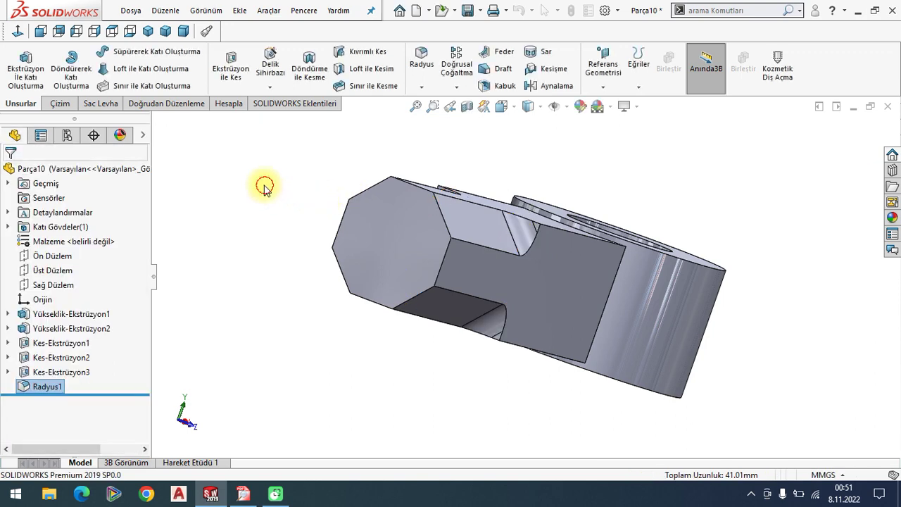
- Open a new sketch on the octagonal end face and consult the reference drawing
mouse_move(261, 186)
middle_down()
mouse_move(412, 256)
mouse_move(388, 297)
mouse_move(377, 267)
middle_up()
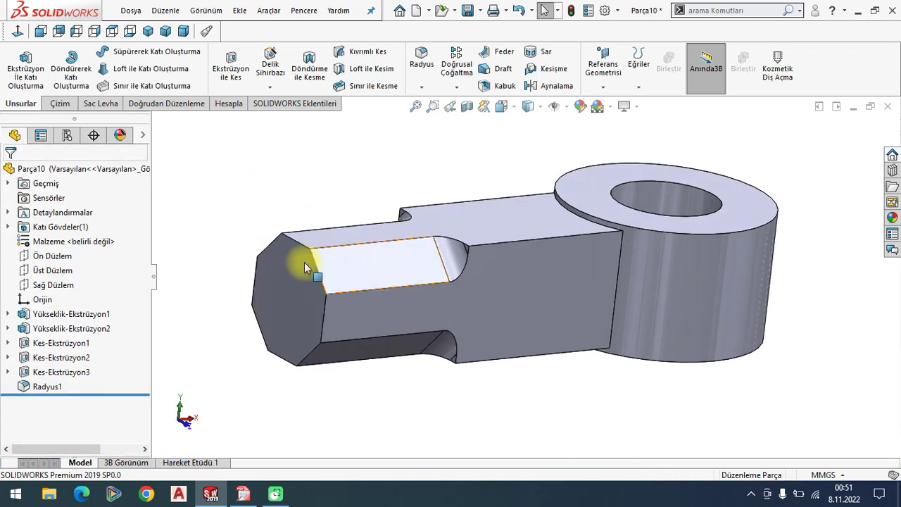
click(281, 281)
click(342, 244)
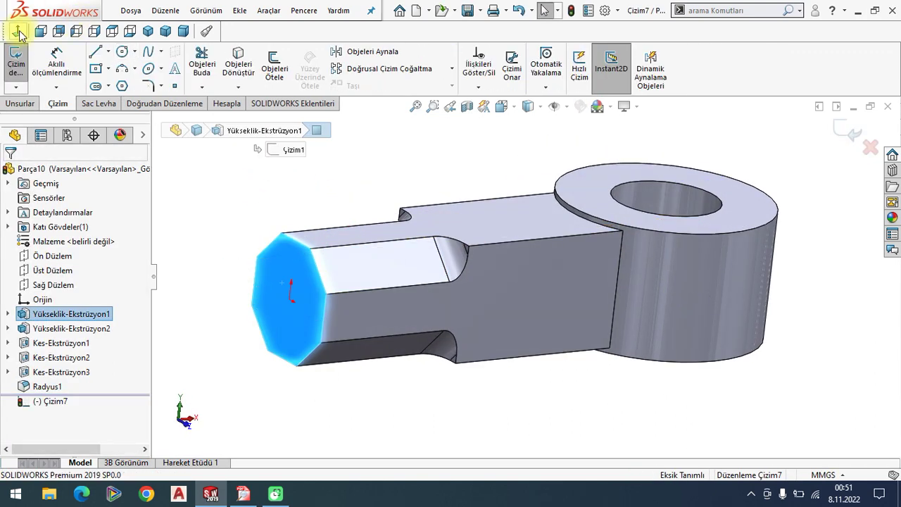
click(243, 491)
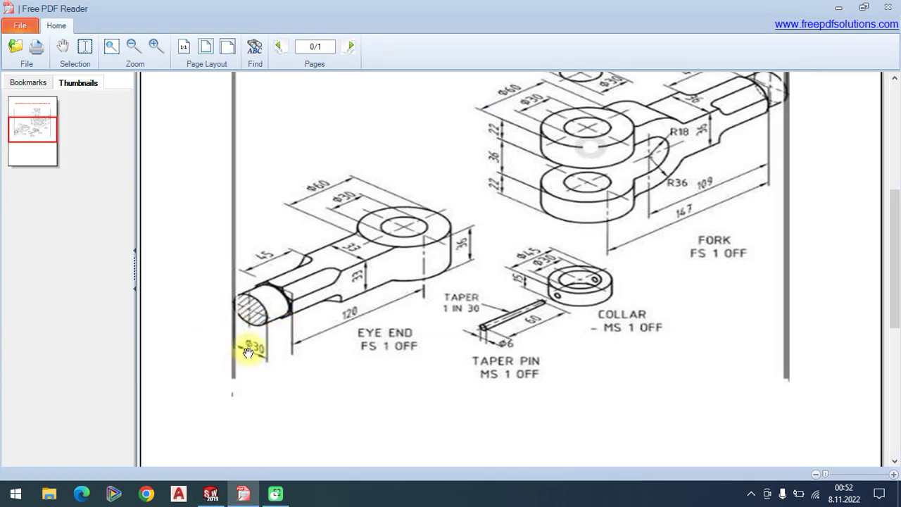
scroll(515, 217, up, 1)
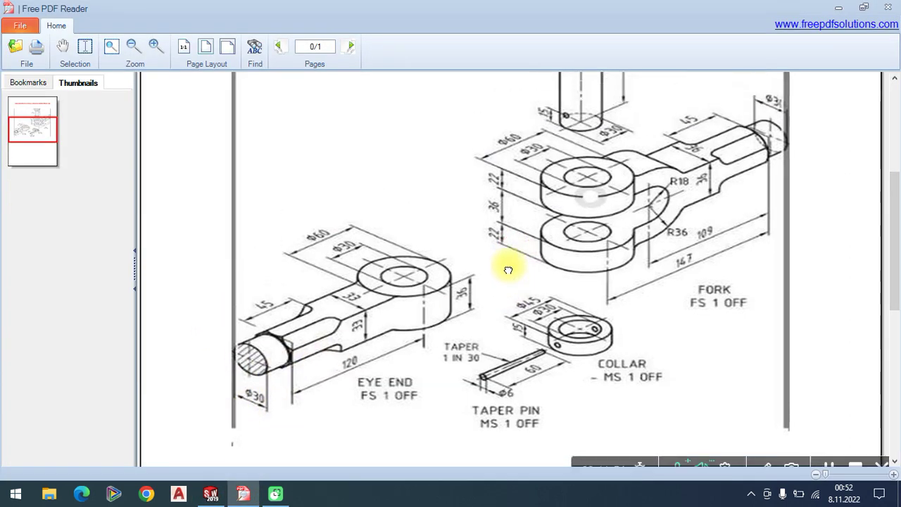
click(210, 493)
- Sketch a Ø30 circle centred on the sketch origin
click(122, 58)
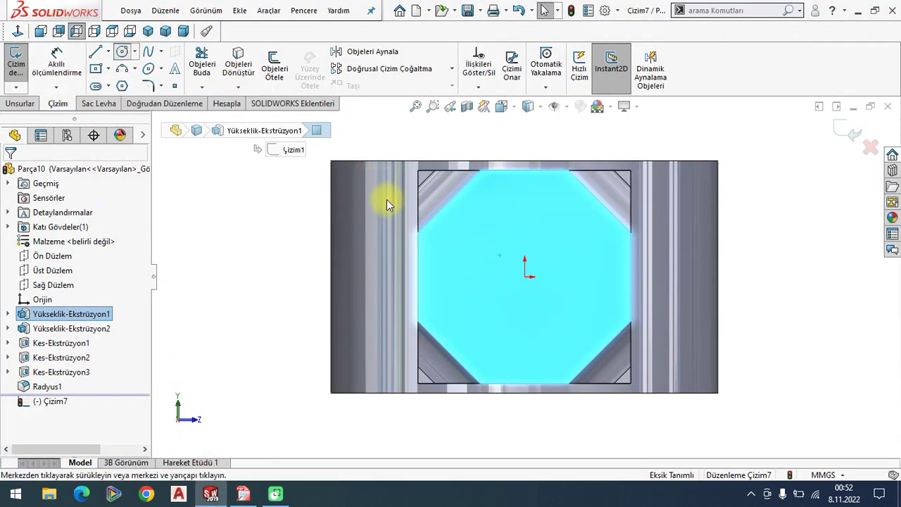
click(525, 275)
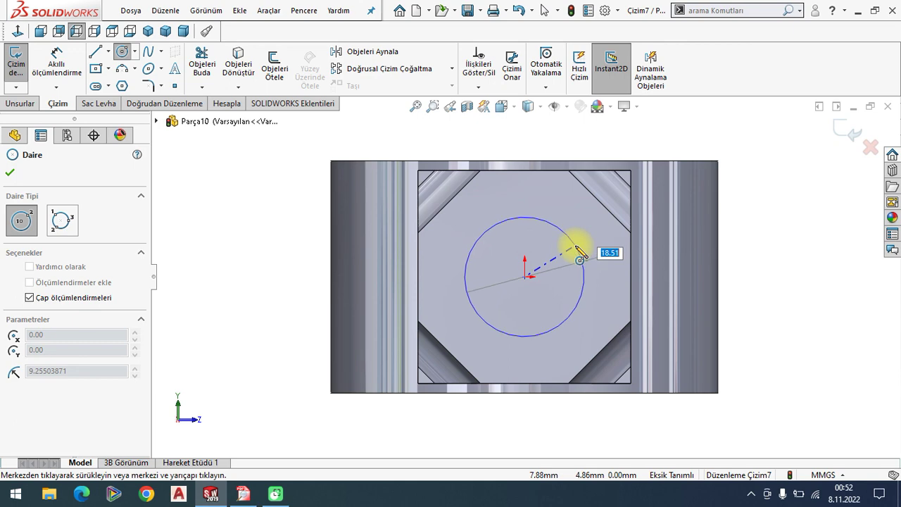
text(30)
key(Return)
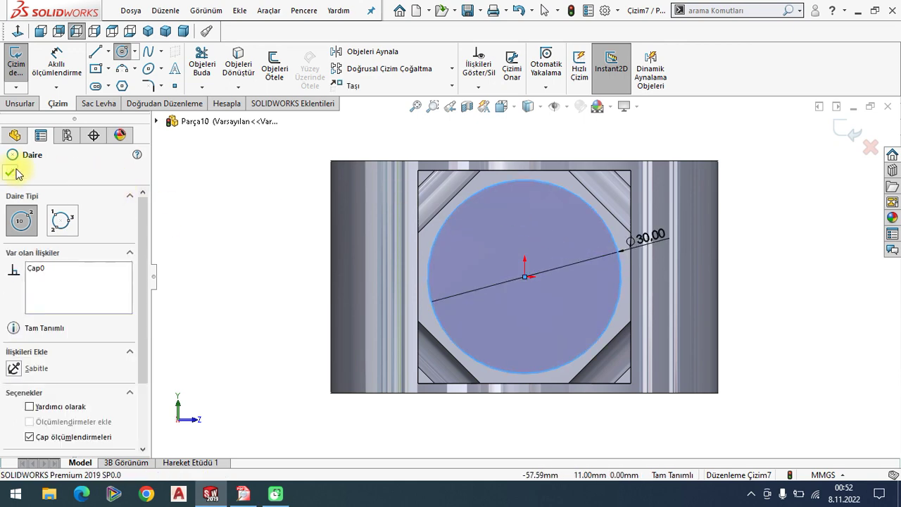
click(10, 172)
- Extrude the Ø30 circle 15 mm into a round boss on the shank end
click(148, 31)
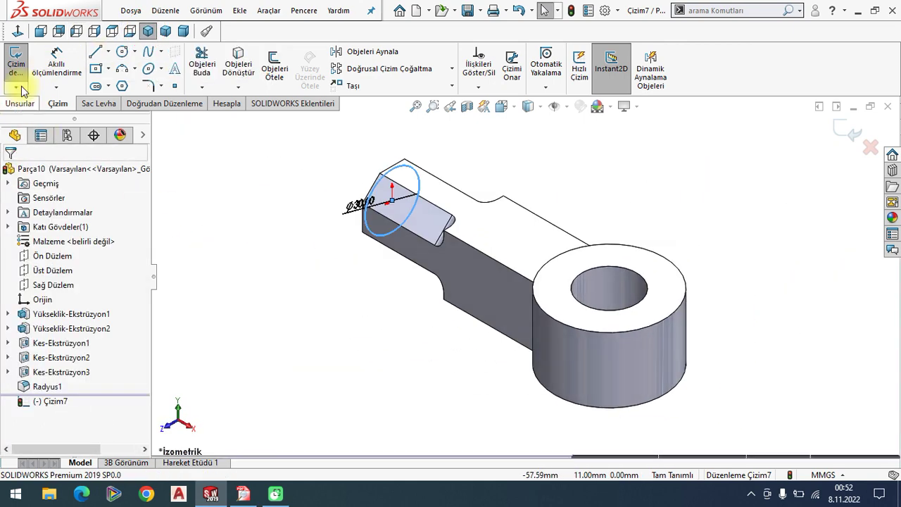
click(20, 104)
click(25, 76)
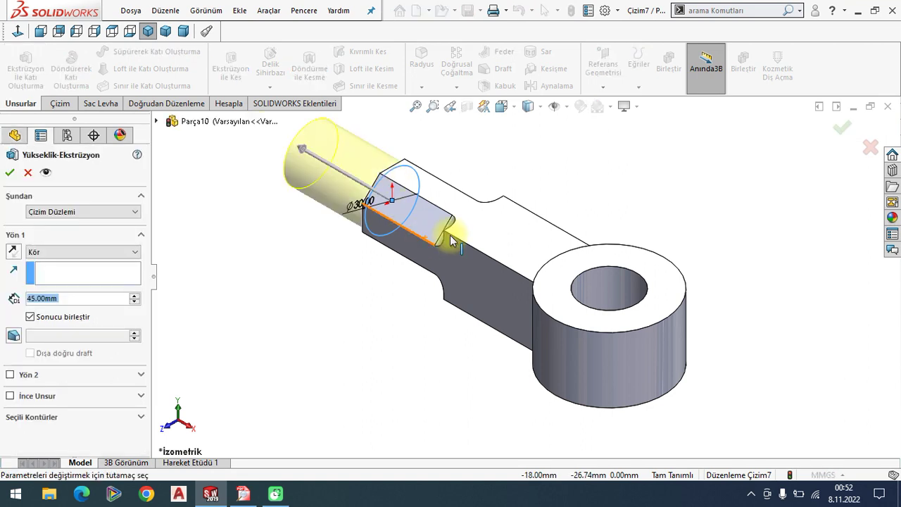
text(15)
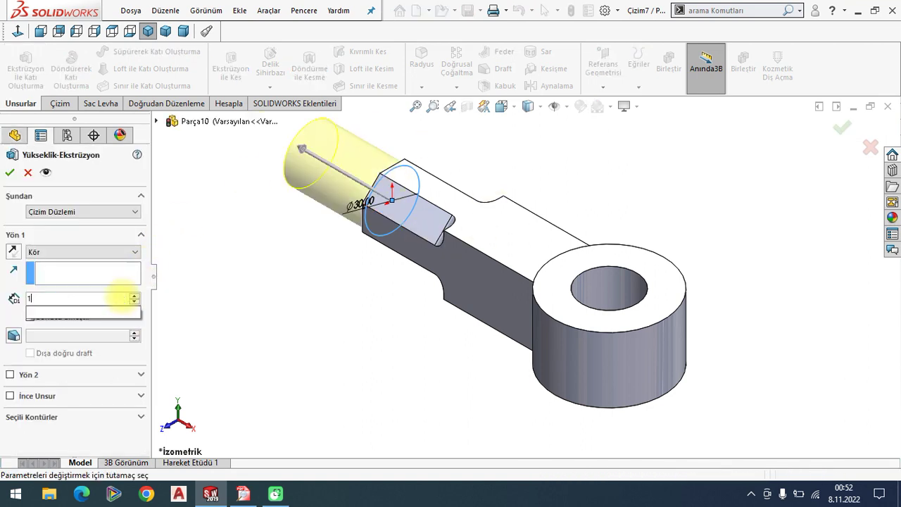
key(Return)
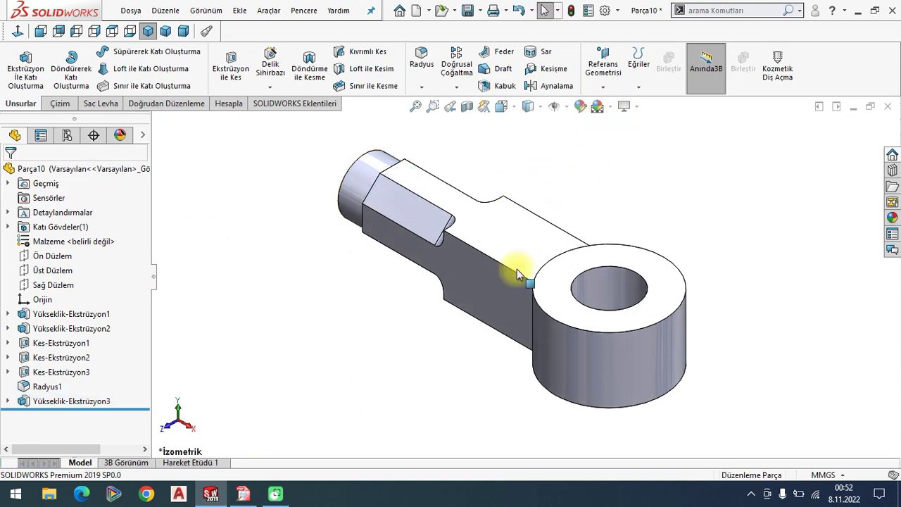
click(242, 492)
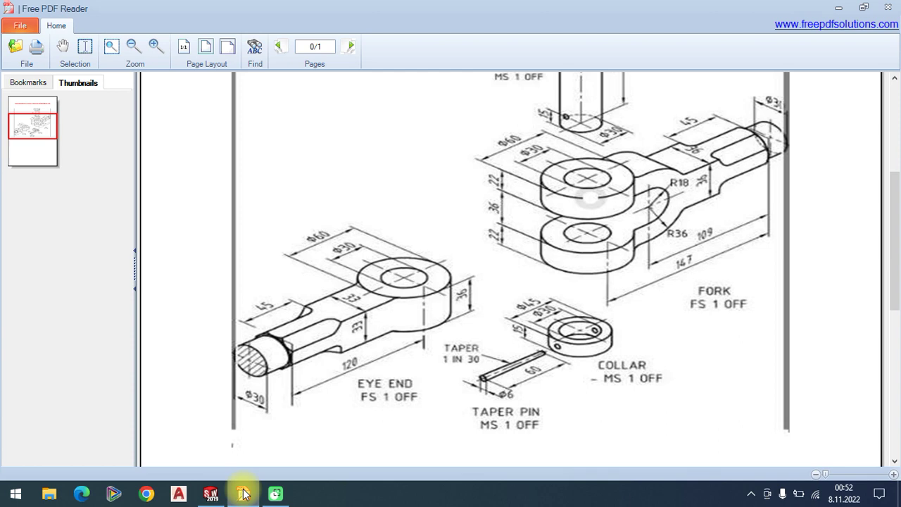
- Fillet the two edges where the shank joins the eye end with a 20 mm radius
click(221, 491)
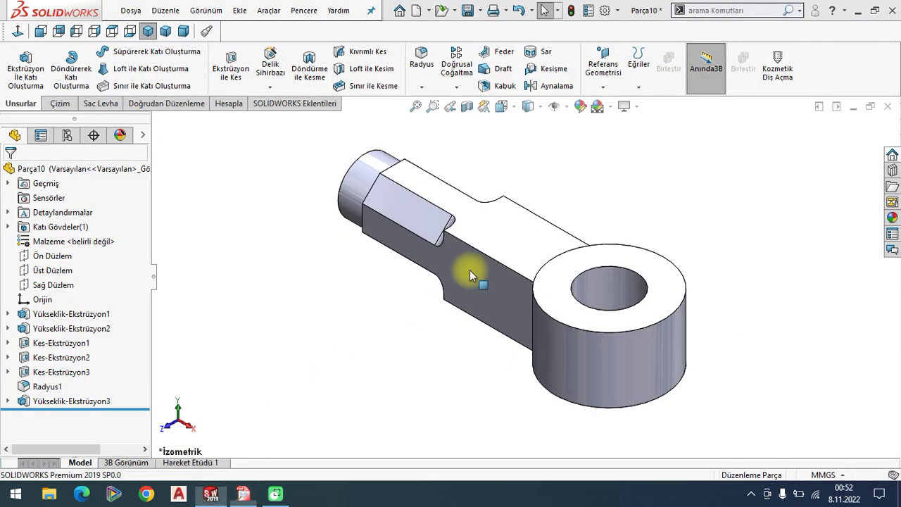
mouse_move(539, 311)
middle_down()
mouse_move(563, 291)
mouse_move(588, 293)
middle_up()
scroll(589, 289, down, 2)
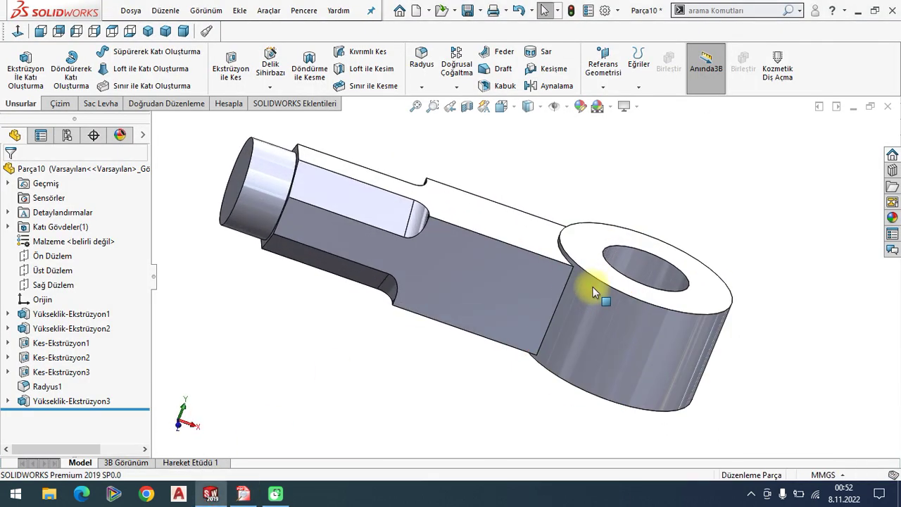
click(421, 64)
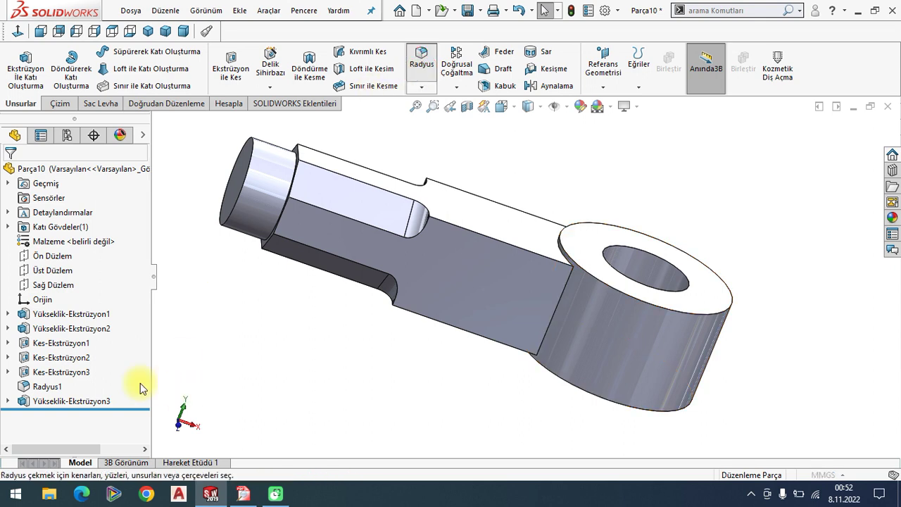
text(20)
key(Return)
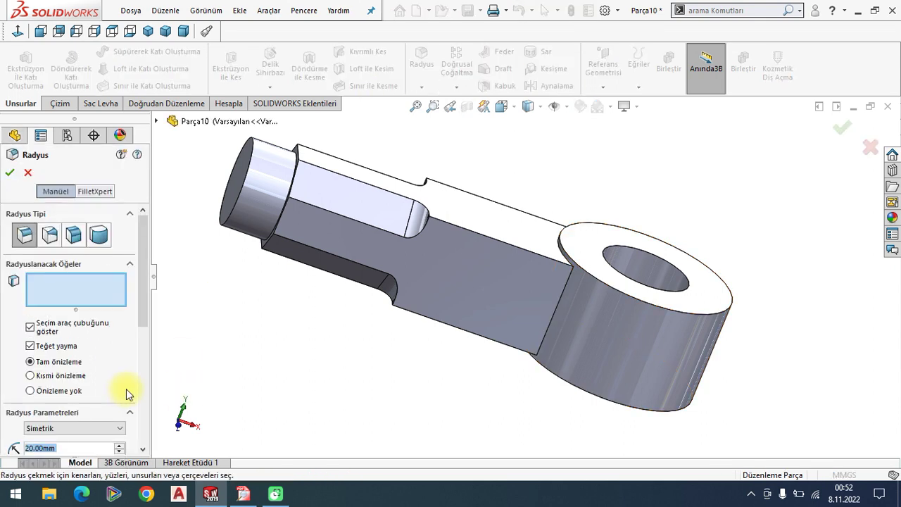
click(496, 319)
mouse_move(472, 322)
middle_down()
mouse_move(566, 431)
mouse_move(402, 201)
mouse_move(62, 164)
middle_up()
click(412, 228)
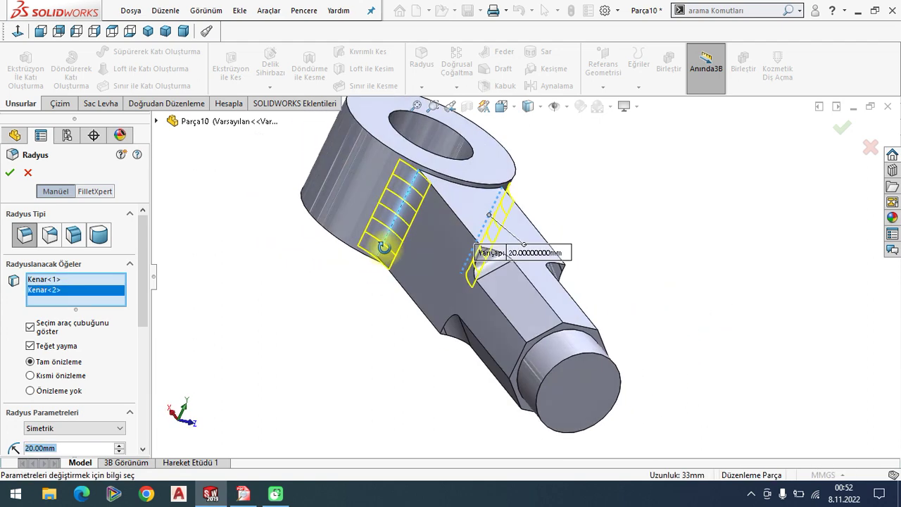
click(11, 172)
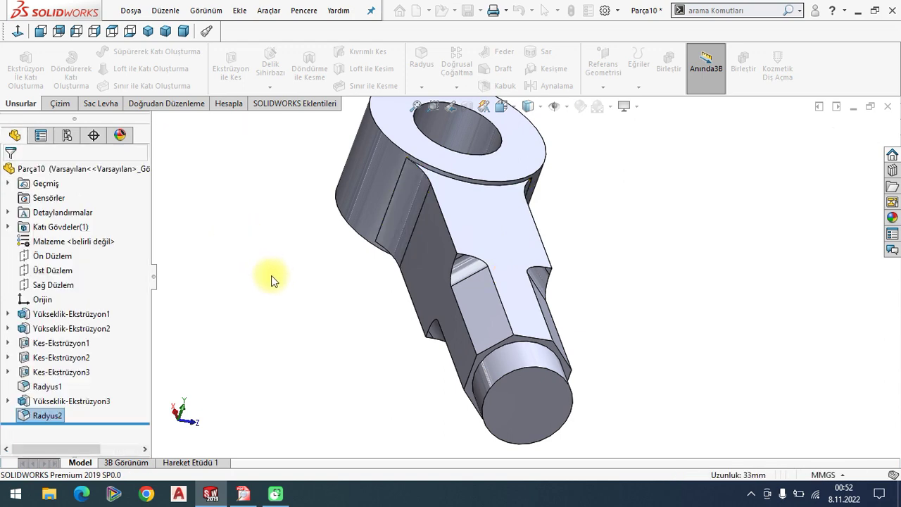
middle_drag(412, 252, 425, 261)
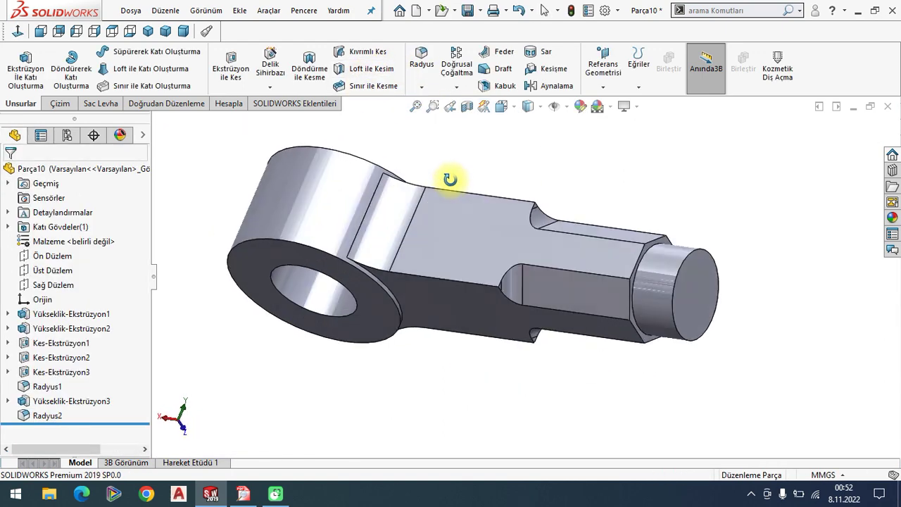
- Apply a 1 mm fillet to the upper and lower shank-to-eye edges
click(421, 62)
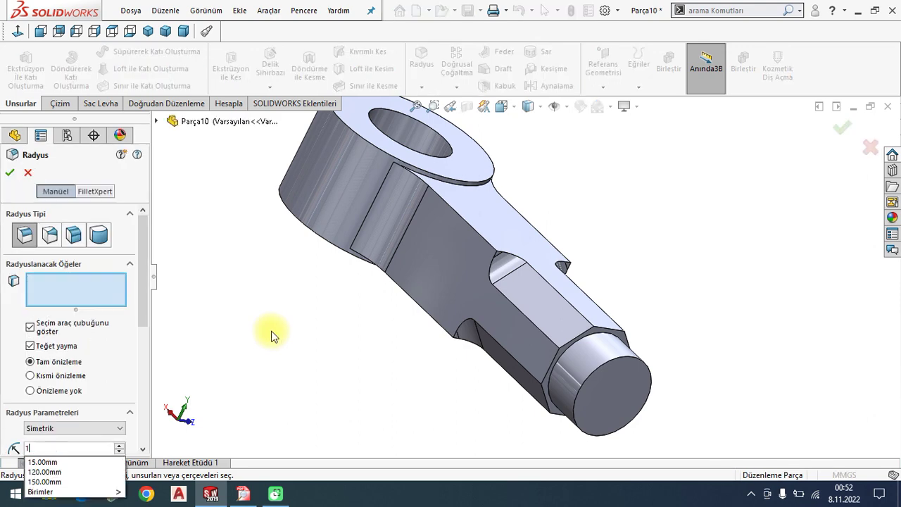
mouse_move(589, 197)
middle_down()
mouse_move(547, 173)
mouse_move(573, 301)
mouse_move(547, 206)
mouse_move(533, 312)
middle_up()
click(526, 199)
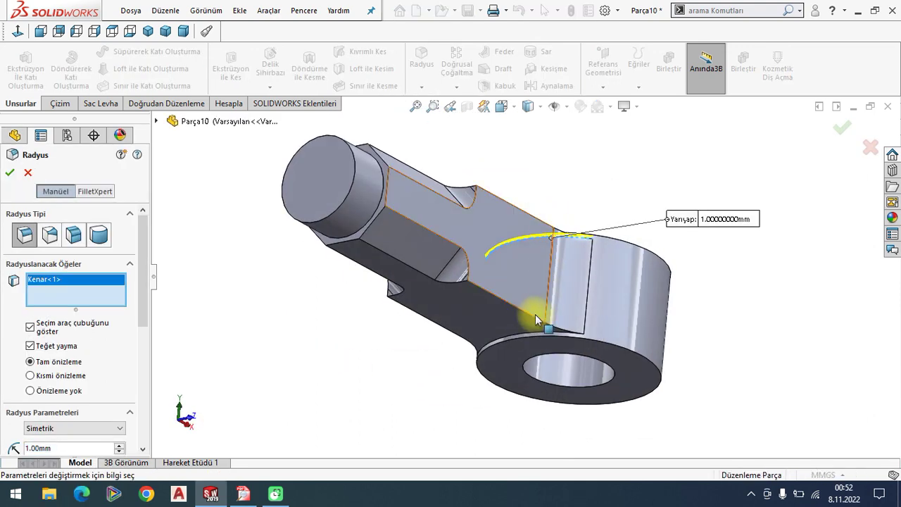
click(533, 335)
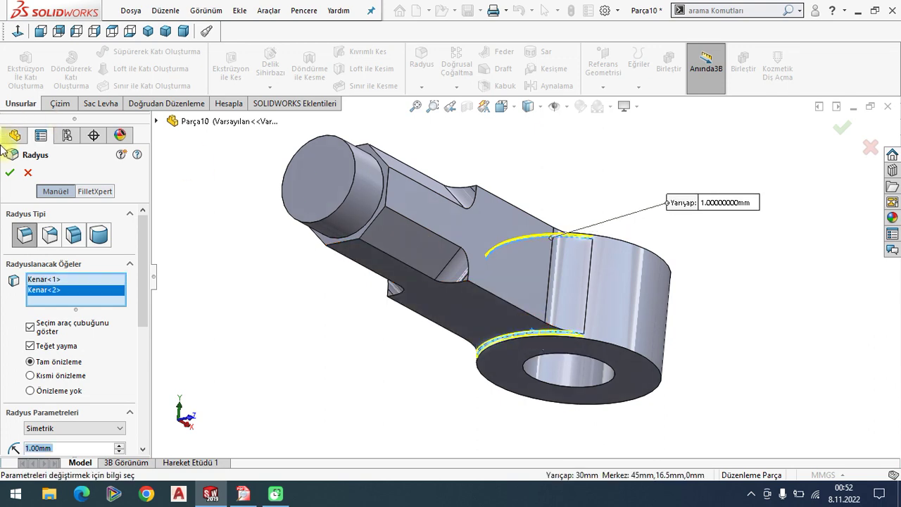
click(9, 178)
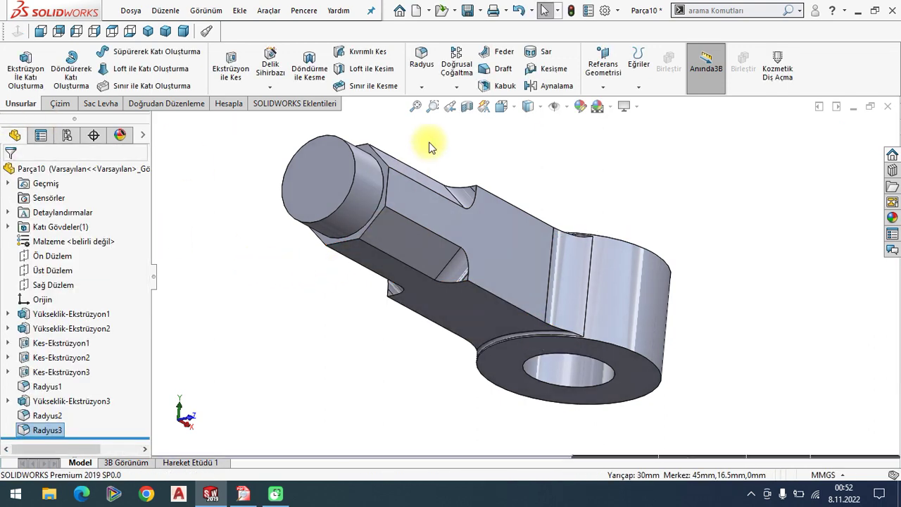
- Edit fillet Radyus3 to also round the boss's circular edge
right_click(46, 428)
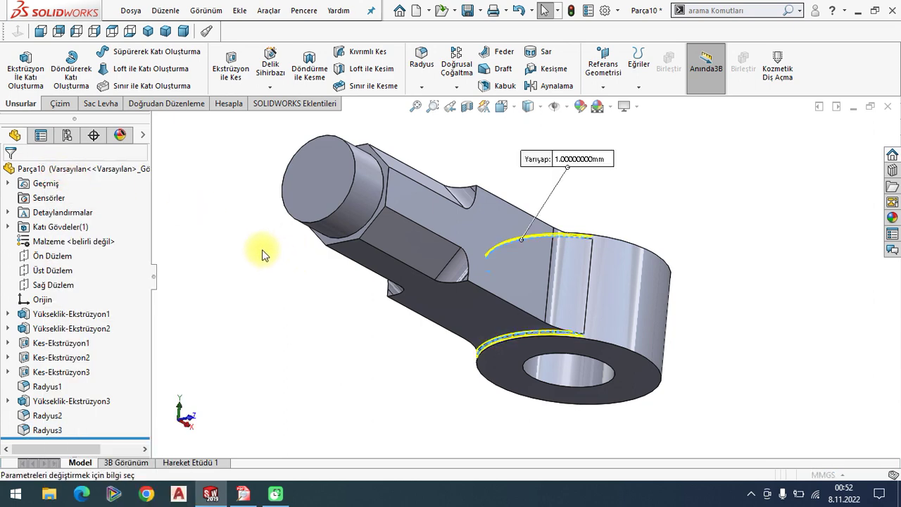
mouse_move(287, 254)
middle_down()
mouse_move(275, 321)
mouse_move(415, 292)
mouse_move(435, 275)
middle_up()
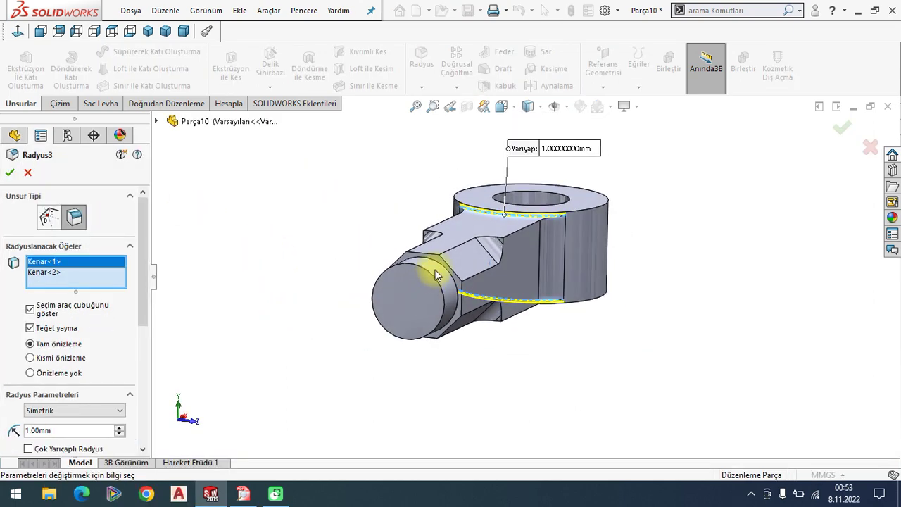
click(442, 271)
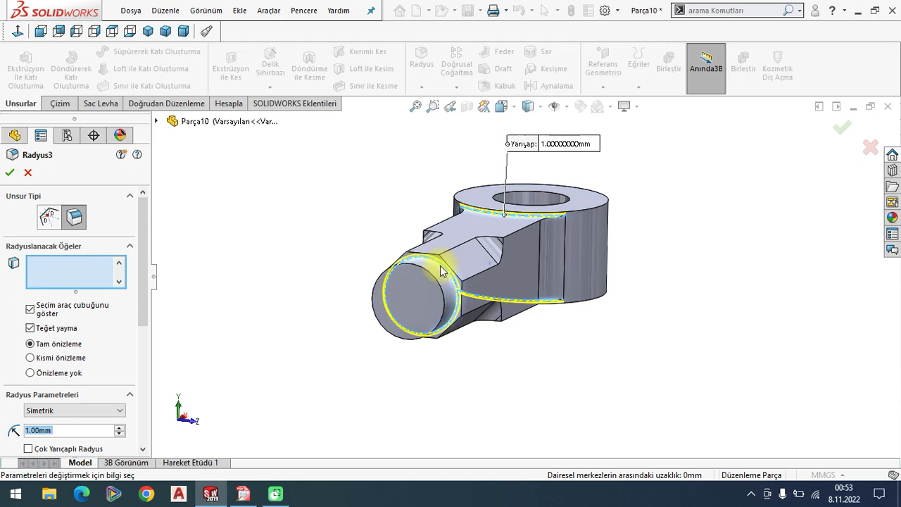
click(9, 173)
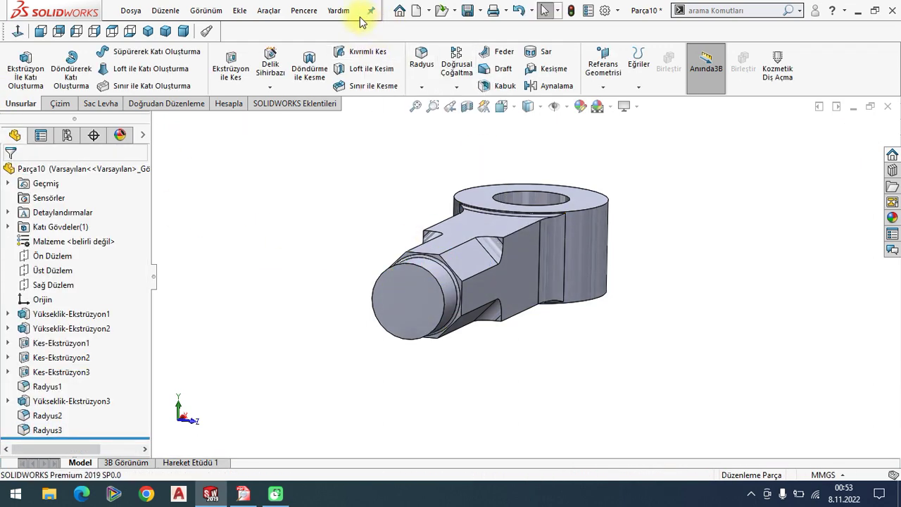
- Return to isometric view and save the part as EYE END in the Knuckle Point folder
click(150, 32)
mouse_move(276, 494)
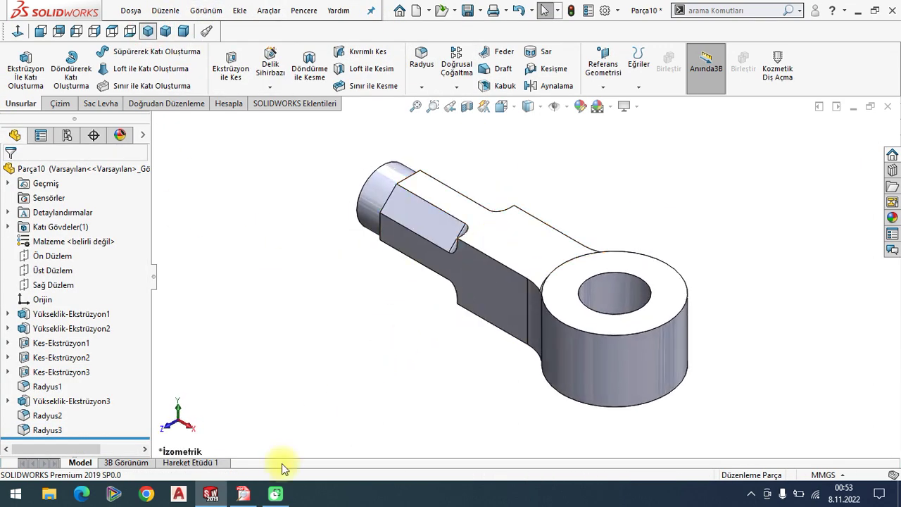
click(253, 495)
scroll(388, 408, down, 1)
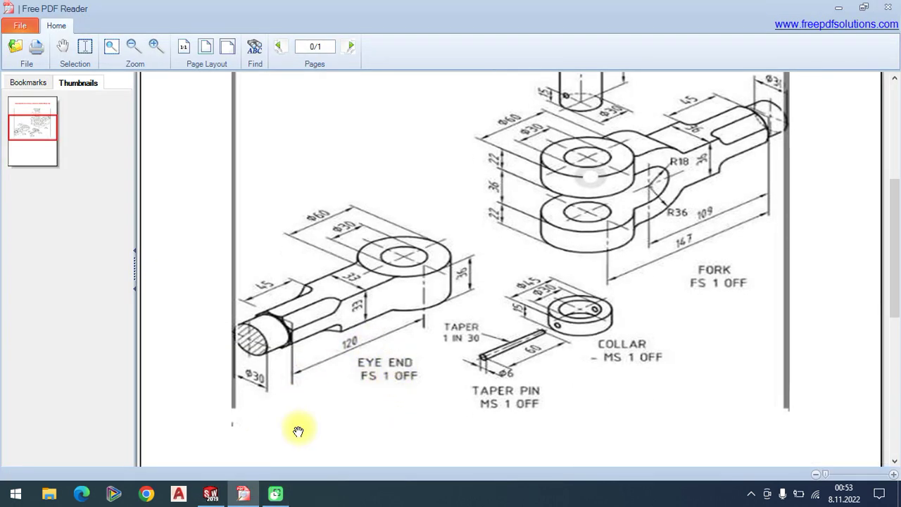
click(224, 490)
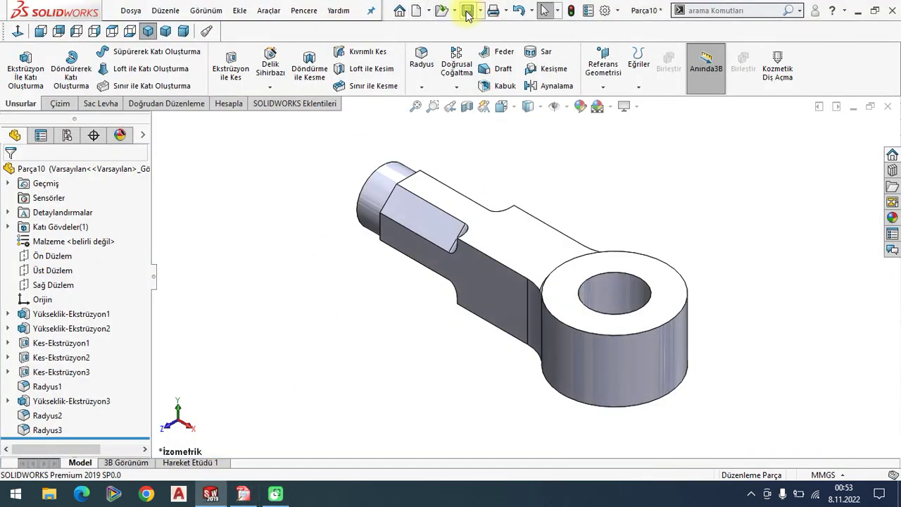
key(ctrl+s)
text(EYE END)
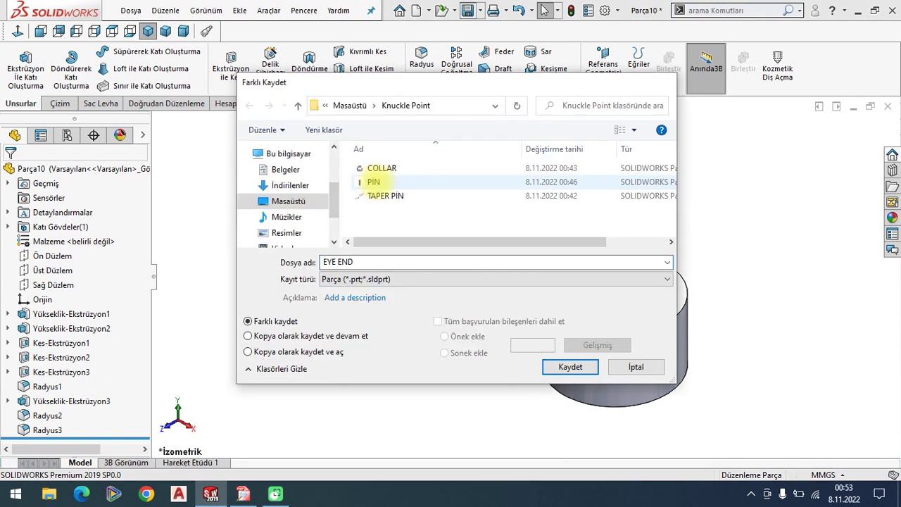
key(Return)
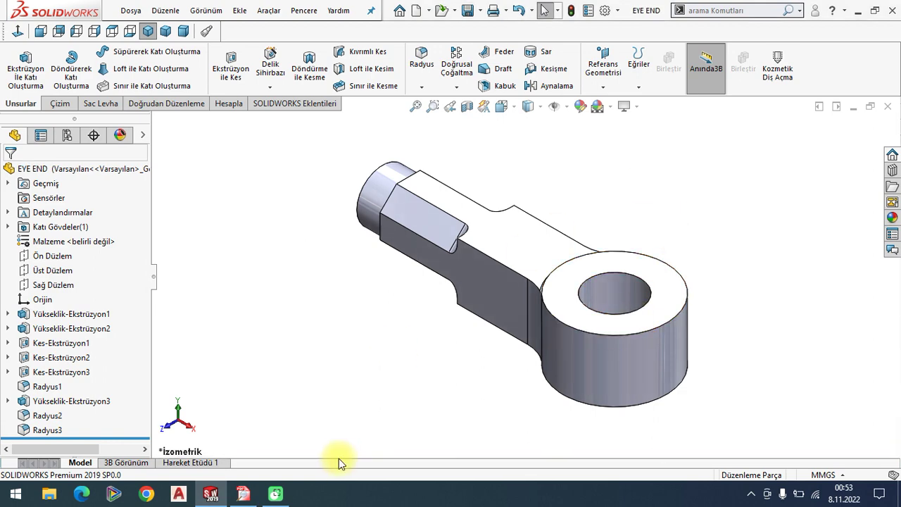
click(243, 495)
click(211, 493)
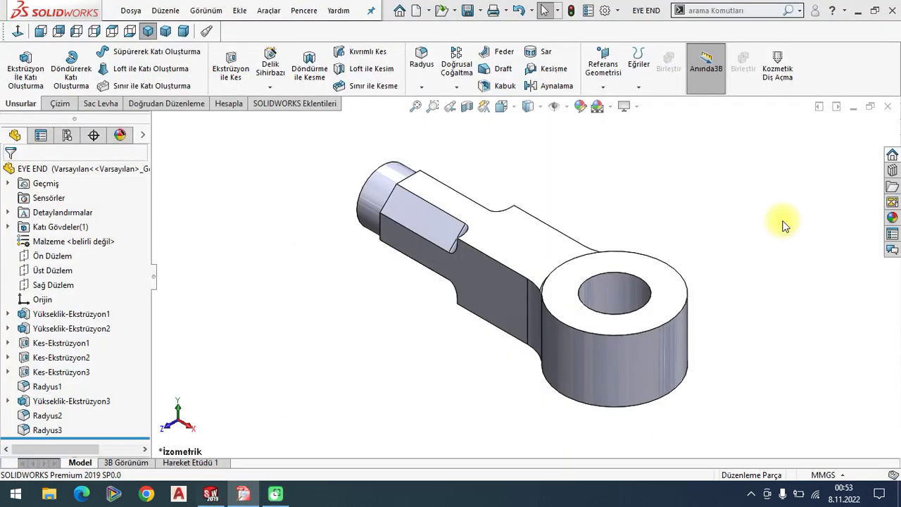
- Close EYE END and remove it from the recent documents list
click(892, 110)
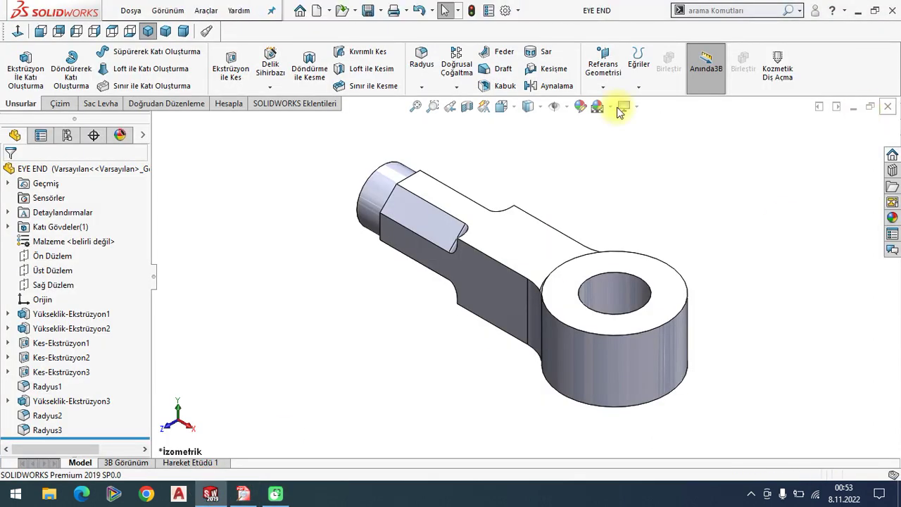
click(130, 10)
click(171, 99)
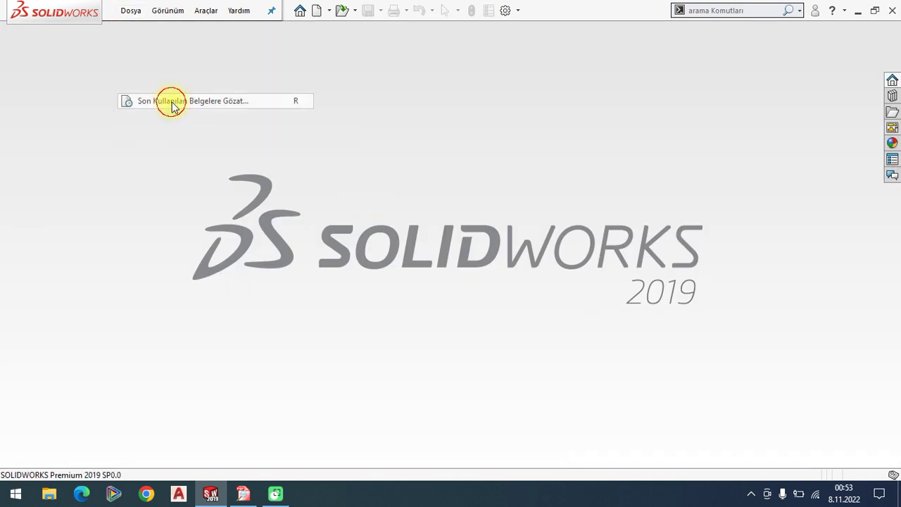
right_click(89, 202)
click(123, 259)
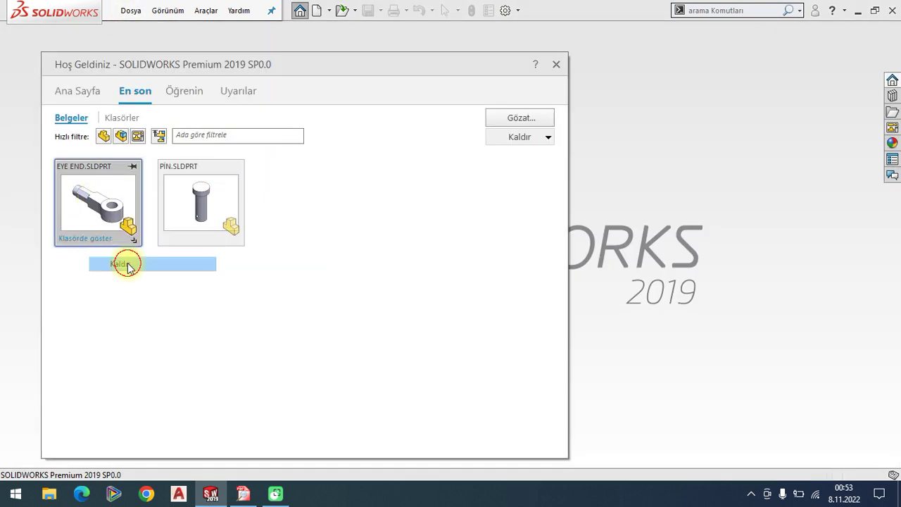
right_click(96, 205)
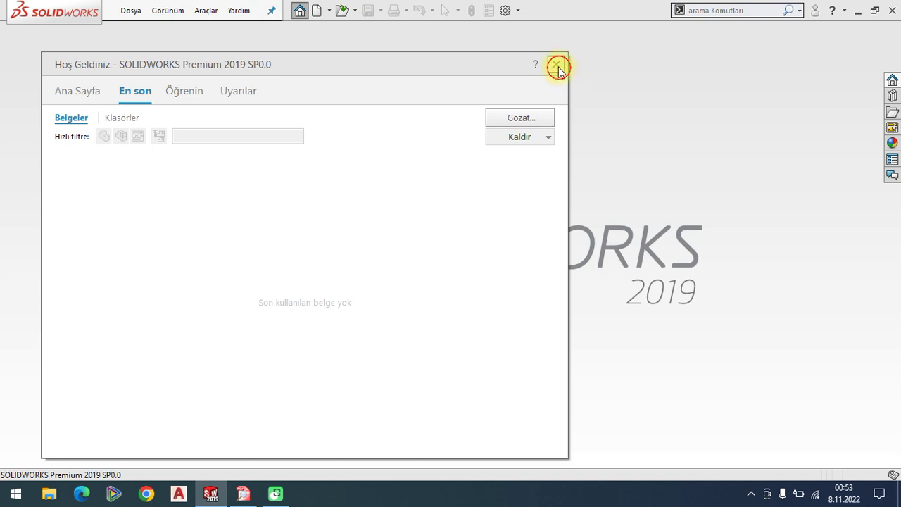
click(557, 65)
- Create a new Part document via File > New
click(131, 11)
click(127, 30)
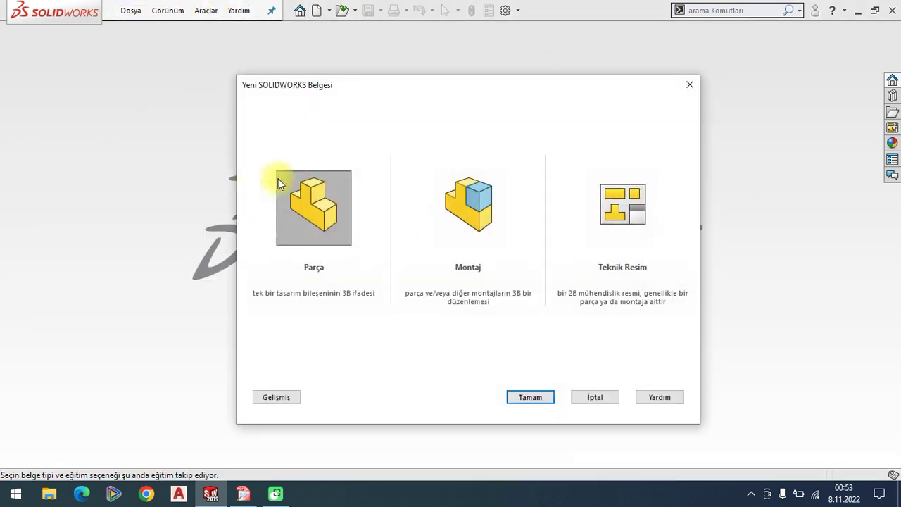
click(305, 194)
double_click(305, 194)
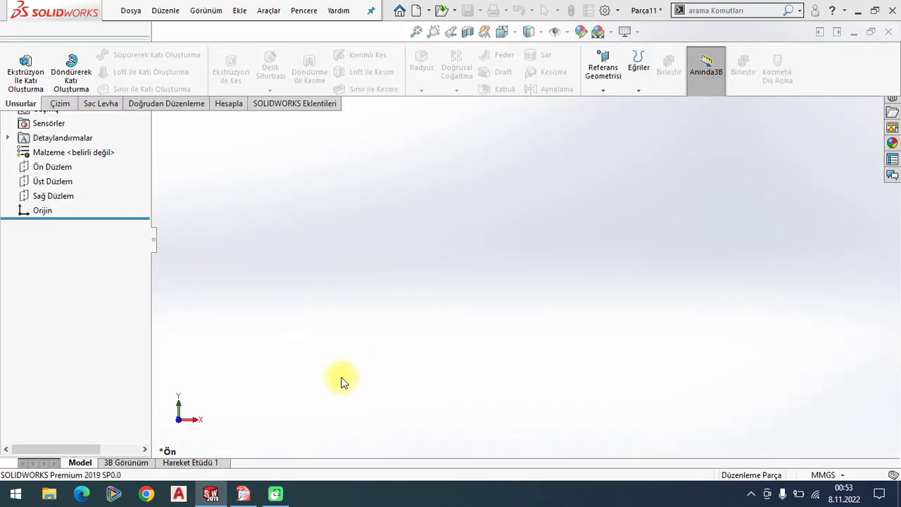
- Pan the drawing to the PIN and FORK views and mark up the fork's arms, shank and 36 dimension
click(240, 497)
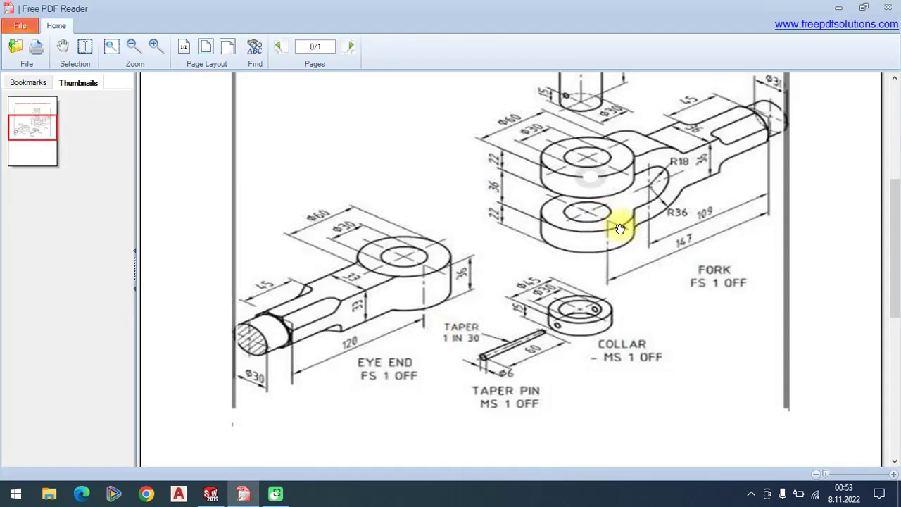
mouse_move(619, 226)
mouse_down()
mouse_move(604, 315)
mouse_move(639, 209)
mouse_up()
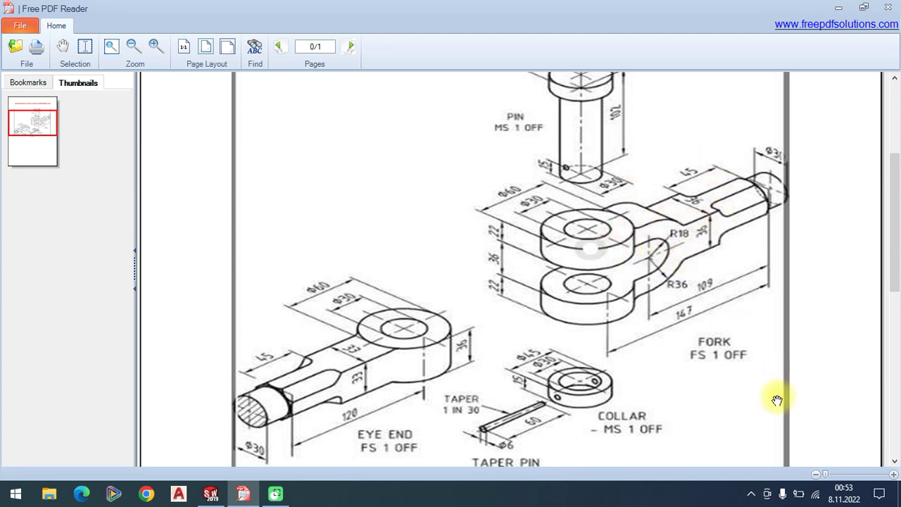
click(764, 476)
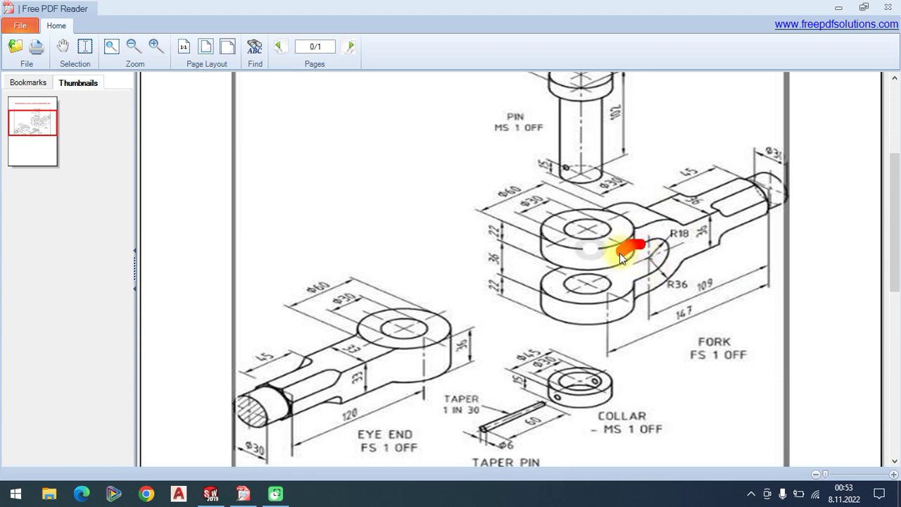
drag(620, 258, 583, 267)
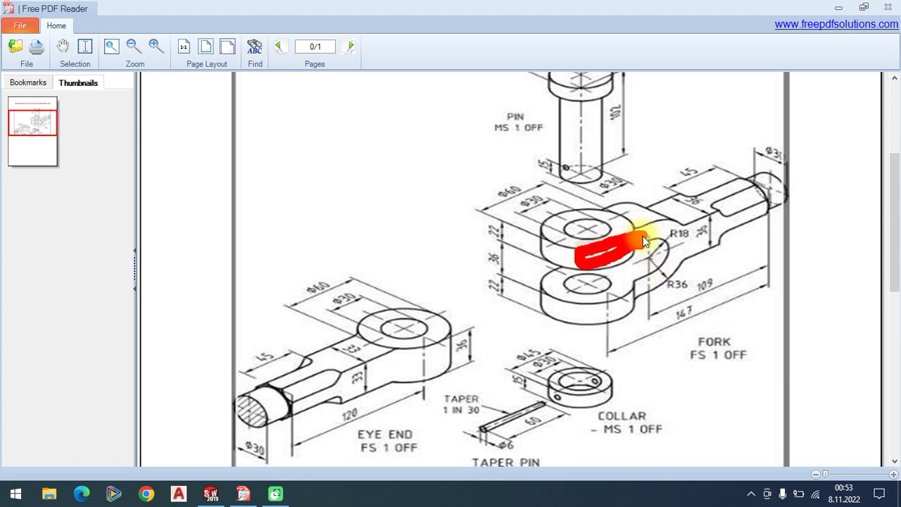
drag(630, 291, 603, 319)
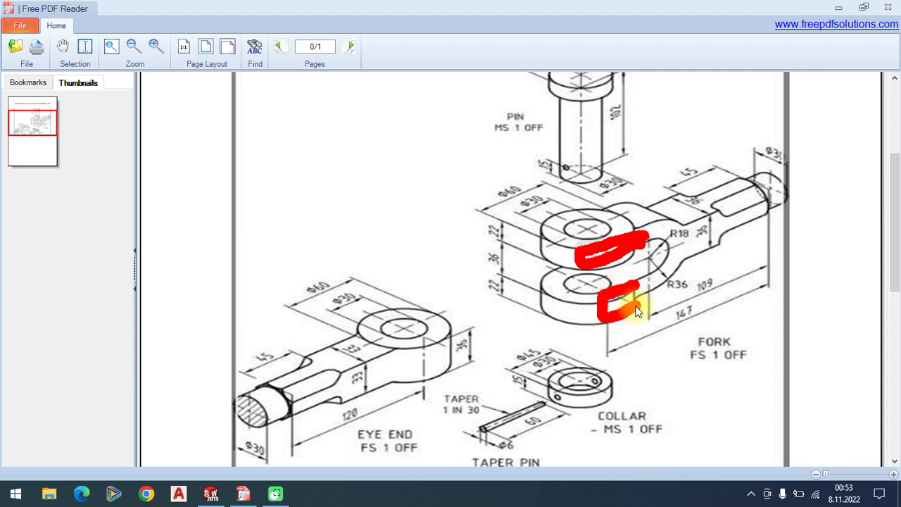
drag(686, 258, 764, 227)
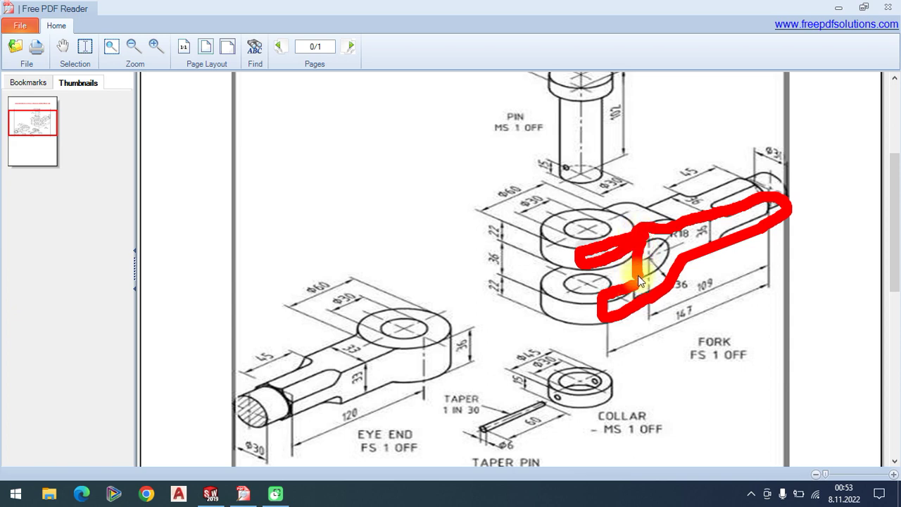
click(765, 472)
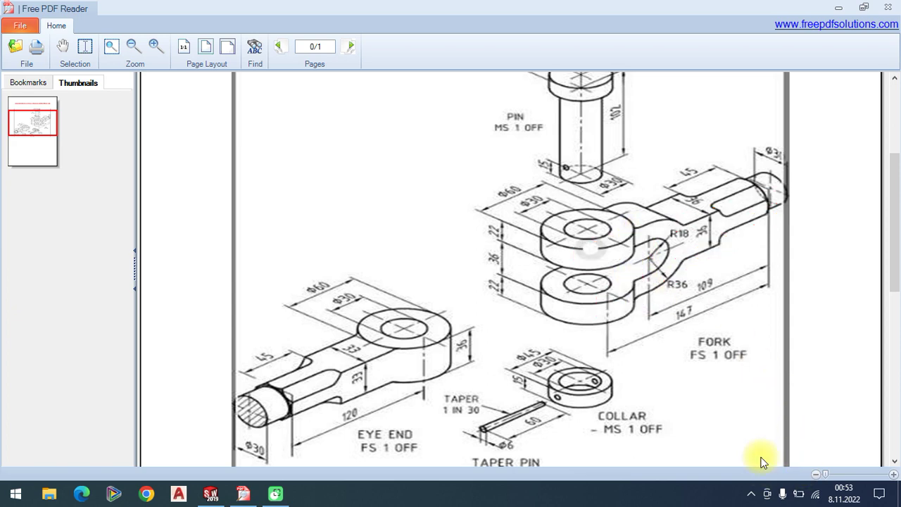
drag(677, 209, 711, 218)
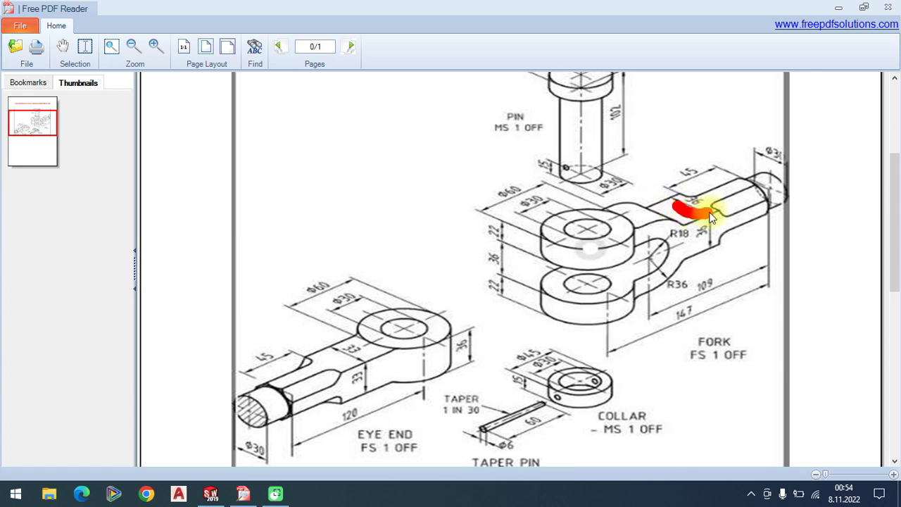
click(766, 471)
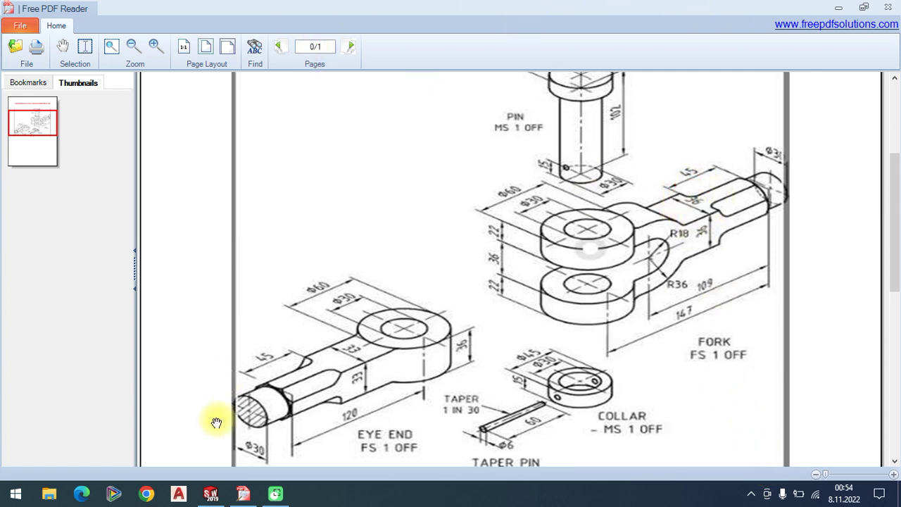
- Start a new sketch on the right plane (Sağ Düzlem)
click(215, 499)
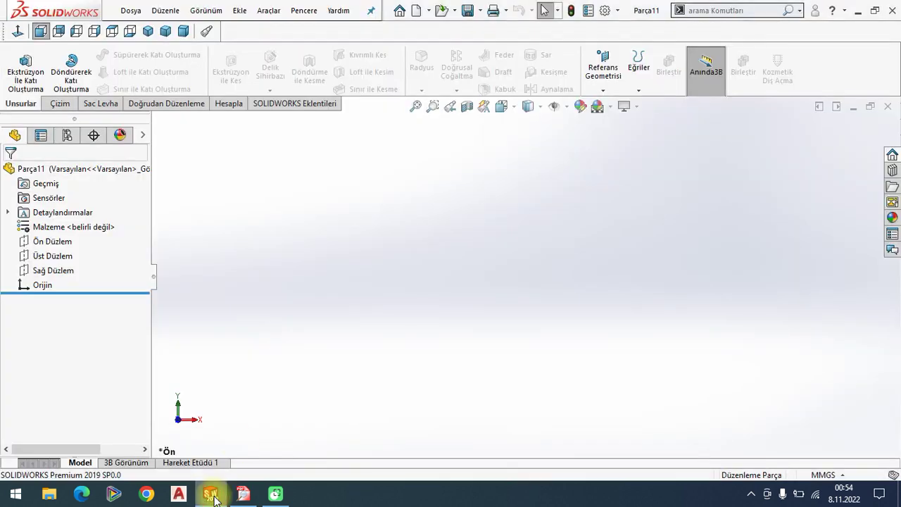
click(26, 273)
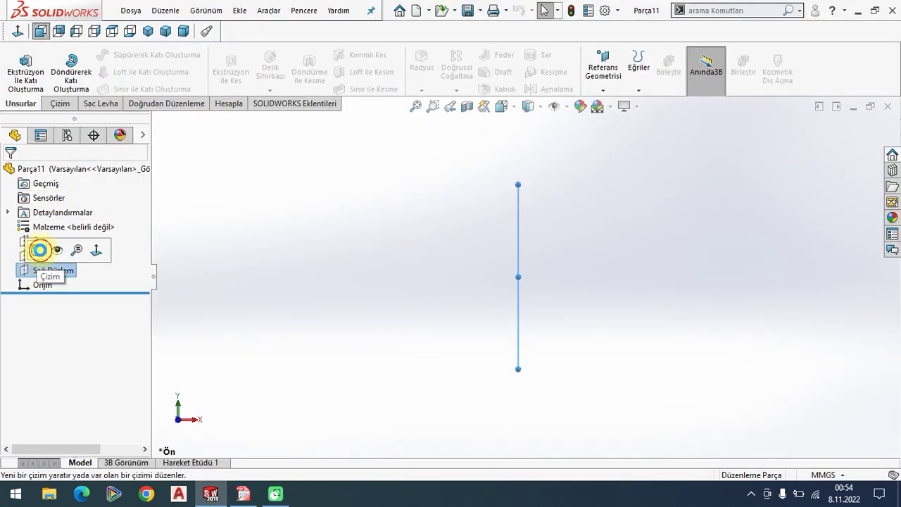
click(34, 249)
- Draw an inner and a larger outer circle, both centred on the origin, then compare with the fork drawing
click(124, 54)
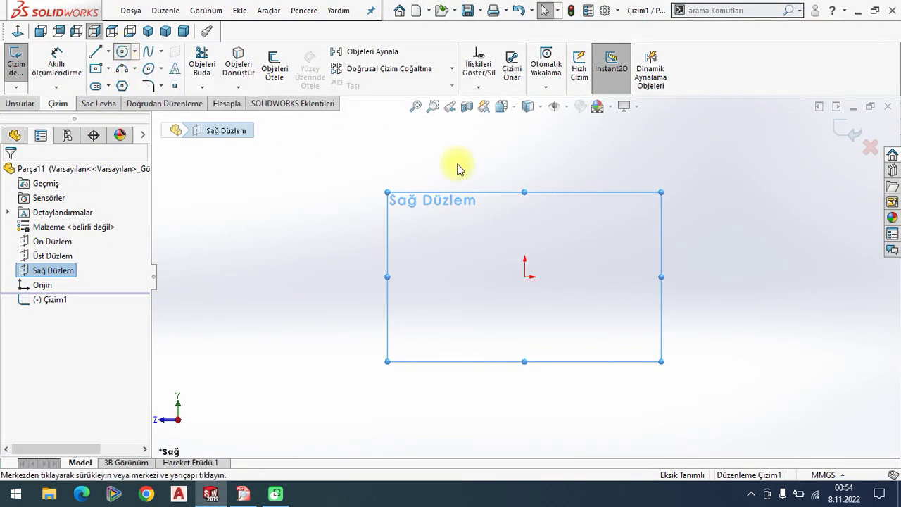
click(525, 275)
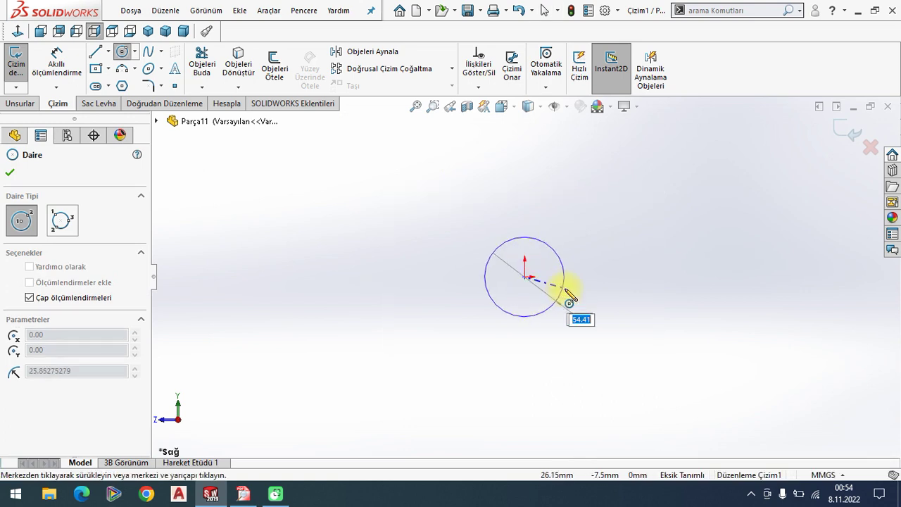
click(563, 293)
click(525, 276)
click(457, 278)
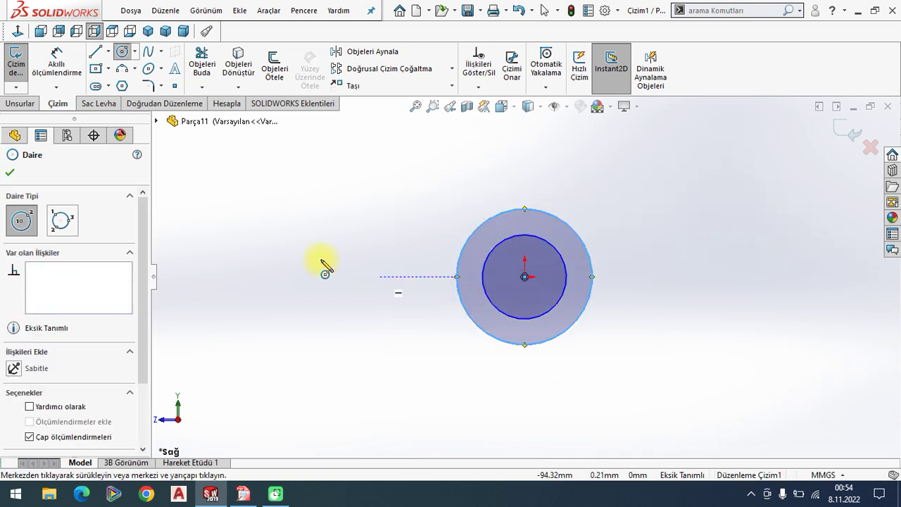
right_click(282, 248)
click(289, 252)
click(243, 493)
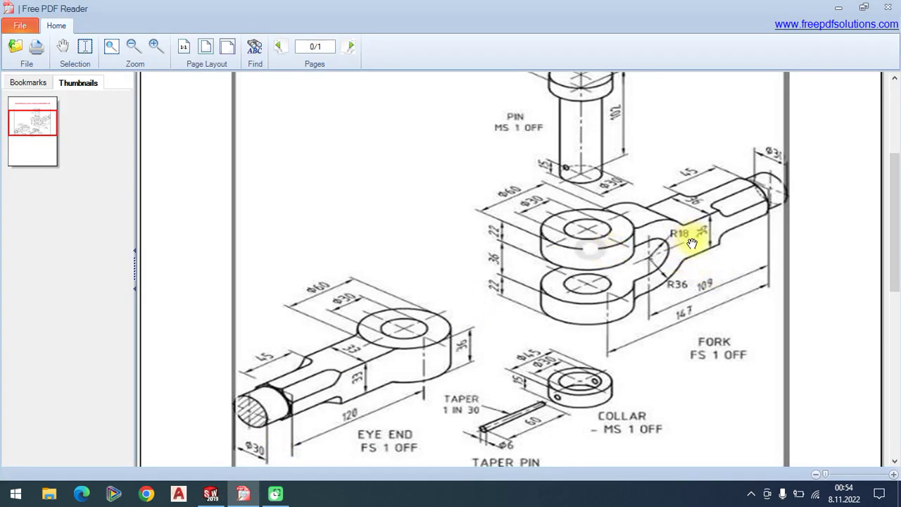
click(210, 493)
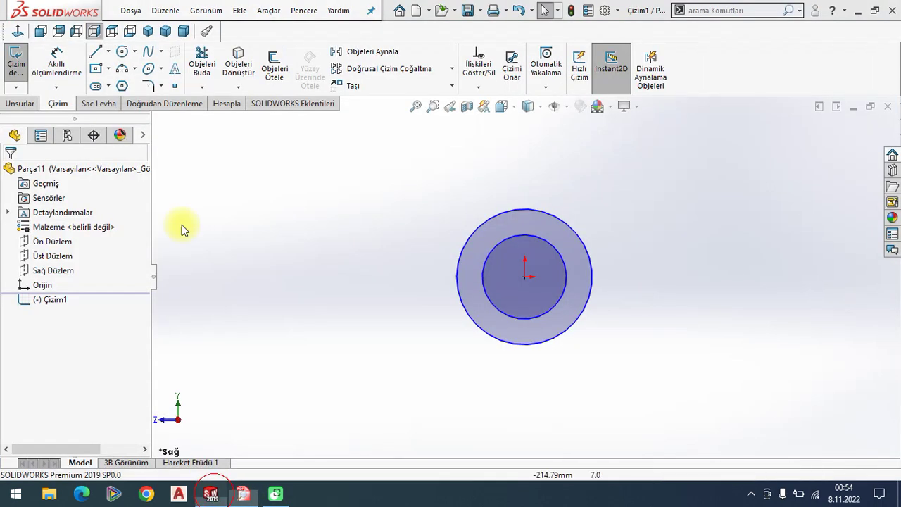
- Dimension the inner circle to Ø36, then check the fork drawing
click(57, 60)
click(539, 240)
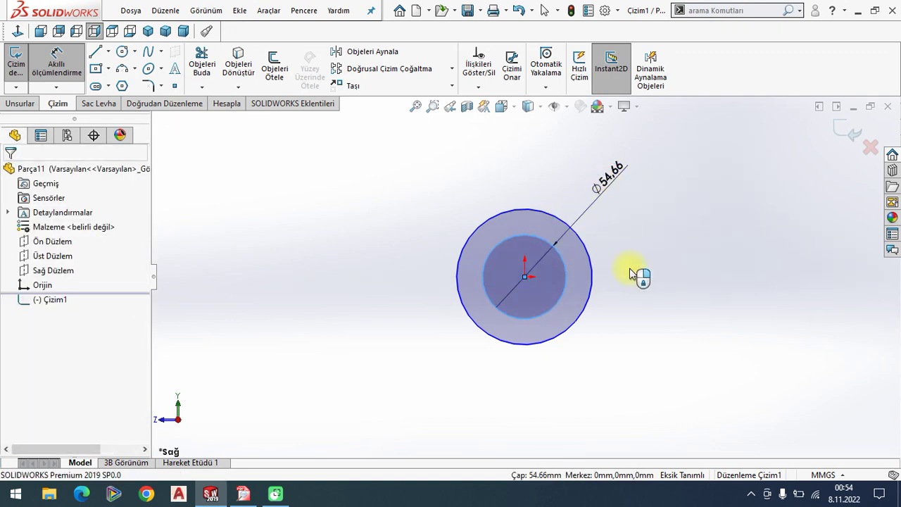
click(644, 288)
text(36)
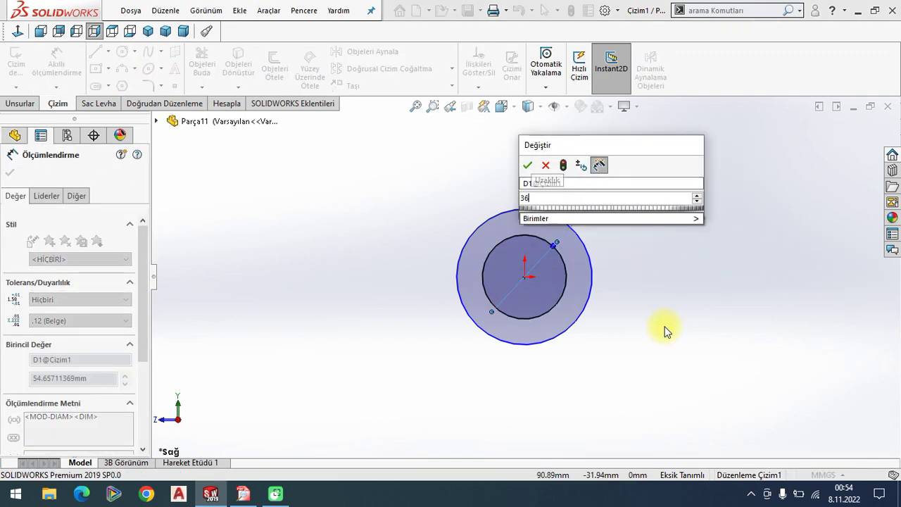
key(Return)
key(Escape)
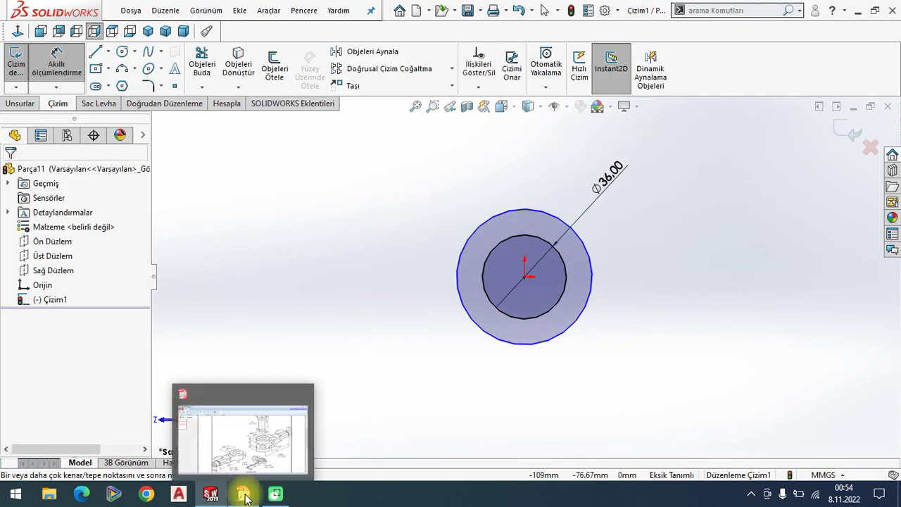
click(245, 497)
click(211, 493)
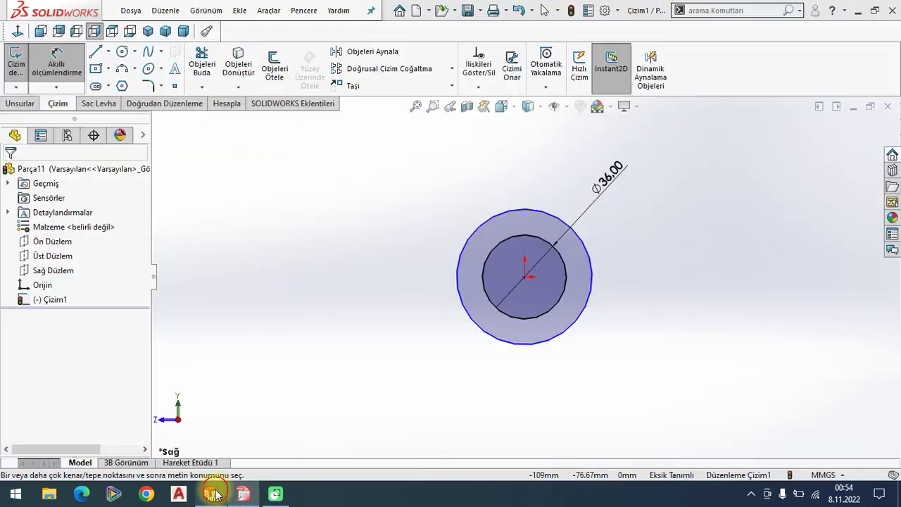
- Dimension the outer circle to Ø72 and compare against the fork drawing
click(523, 208)
click(513, 181)
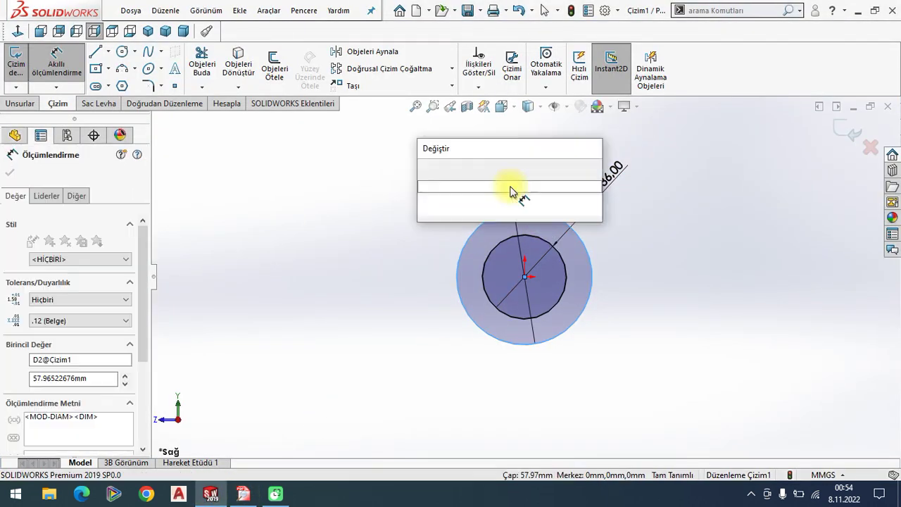
text(72)
key(Return)
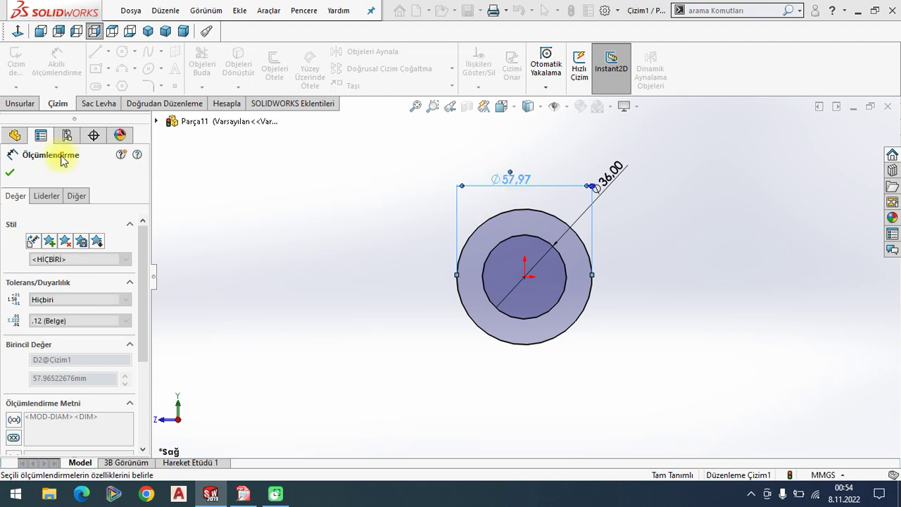
click(9, 172)
click(243, 493)
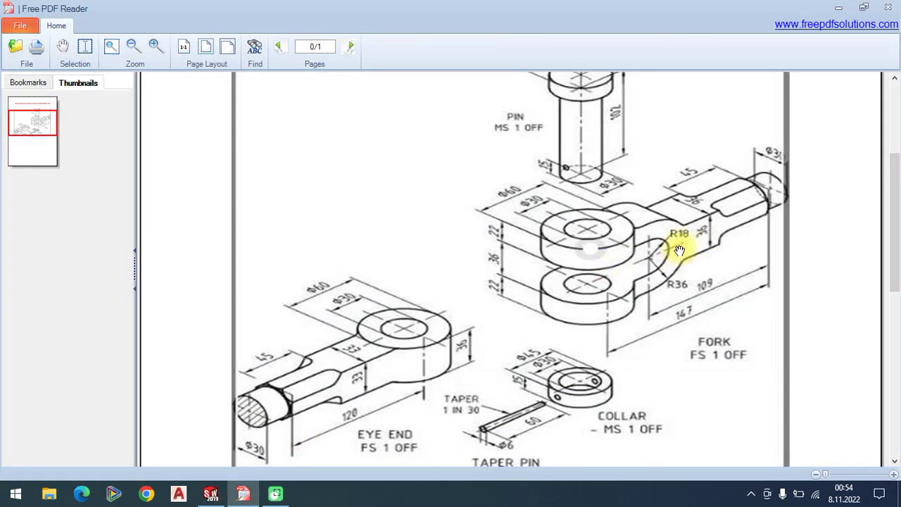
click(210, 493)
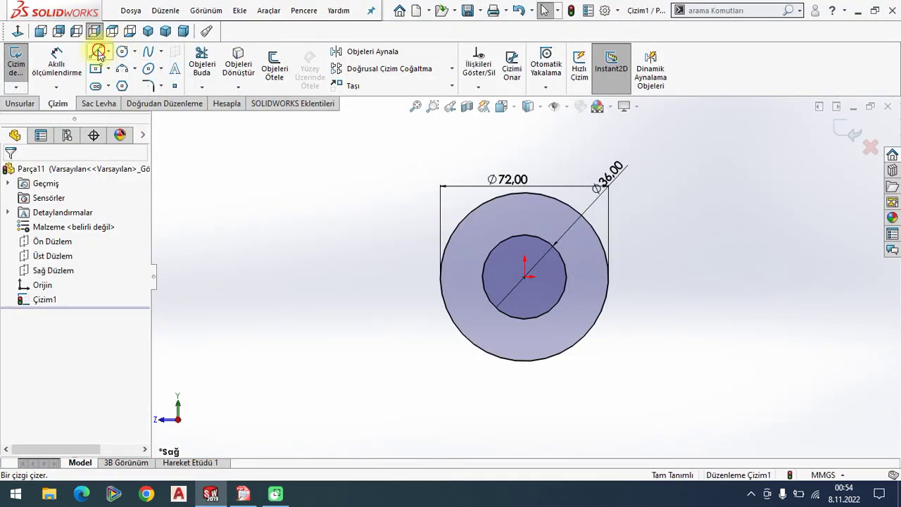
- Draw a horizontal line left from the inner circle's top and a vertical left edge, then move the Ø72 dimension up
key(l)
click(525, 234)
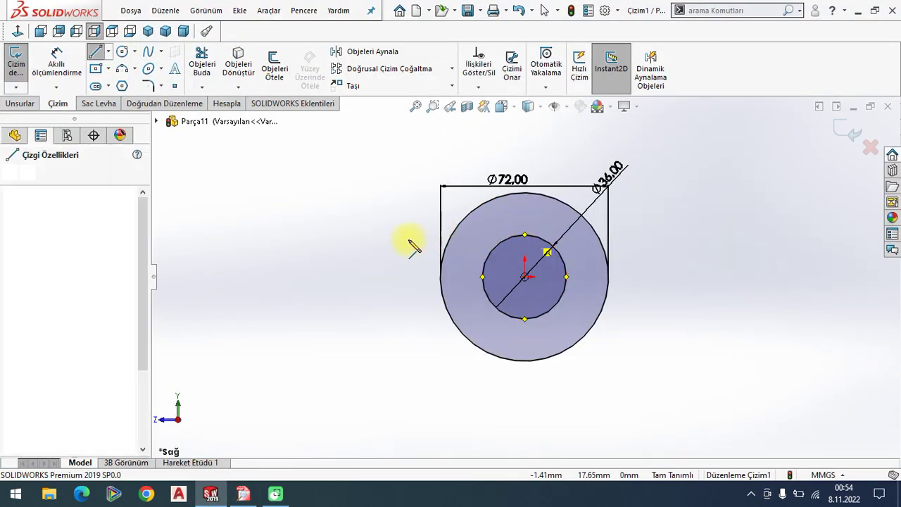
click(322, 235)
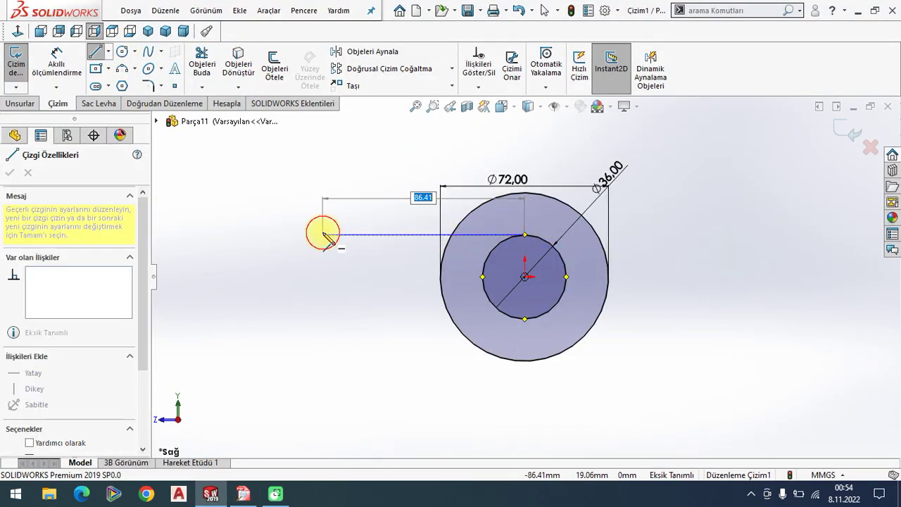
click(244, 488)
mouse_move(210, 493)
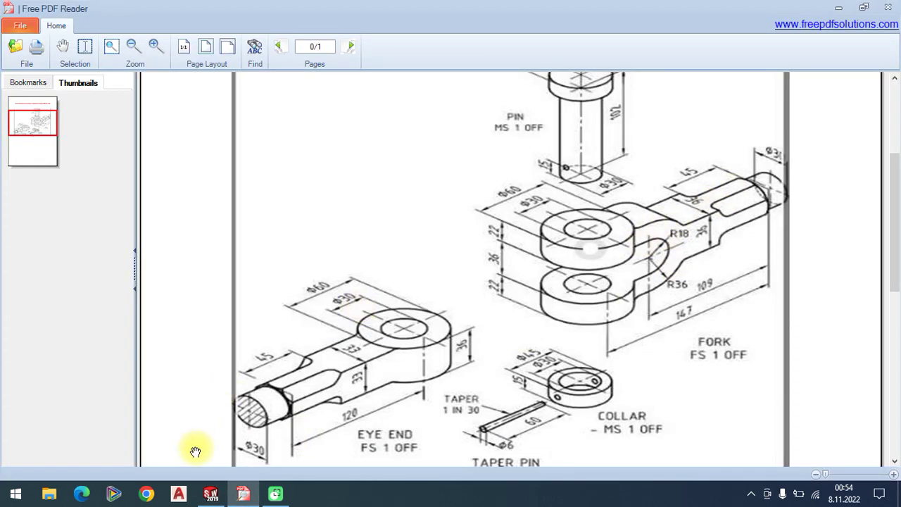
click(210, 496)
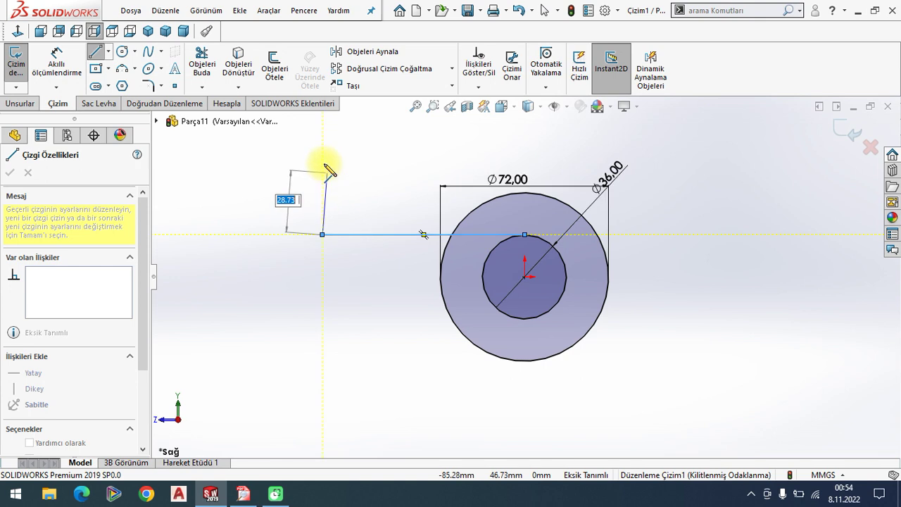
click(322, 161)
right_click(211, 190)
click(231, 195)
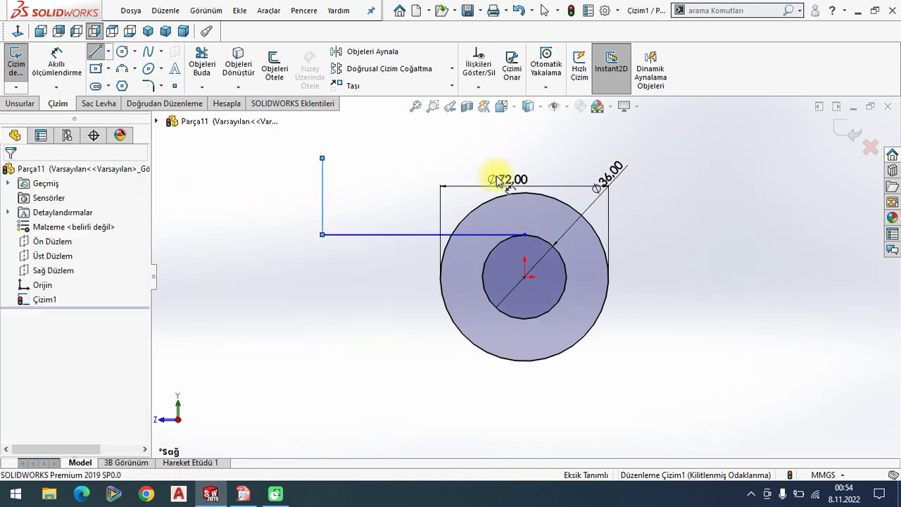
drag(512, 184, 527, 121)
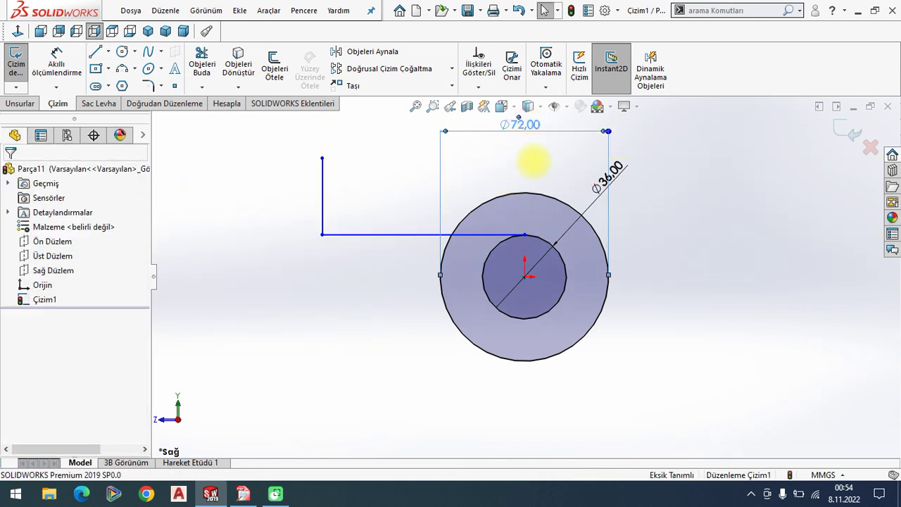
click(528, 174)
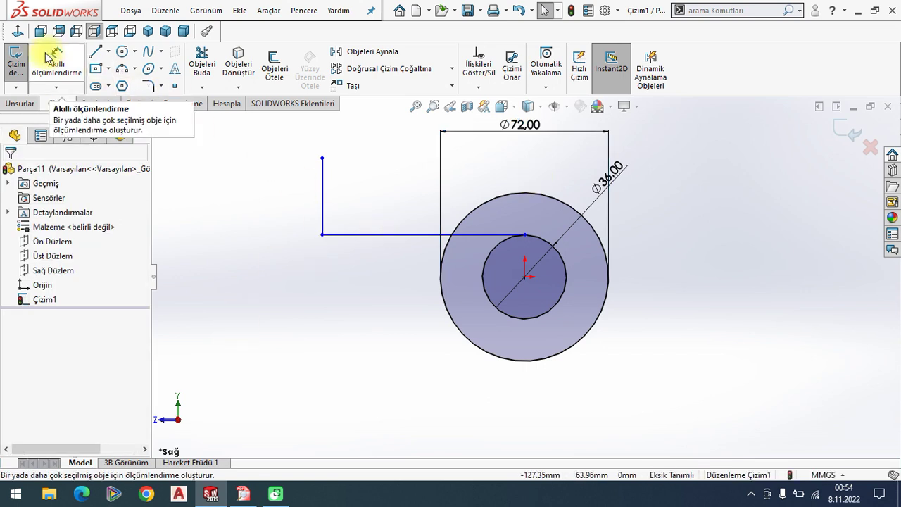
- Draw the top line left from the outer circle's top and trim its overhang with Trim to closest
click(96, 52)
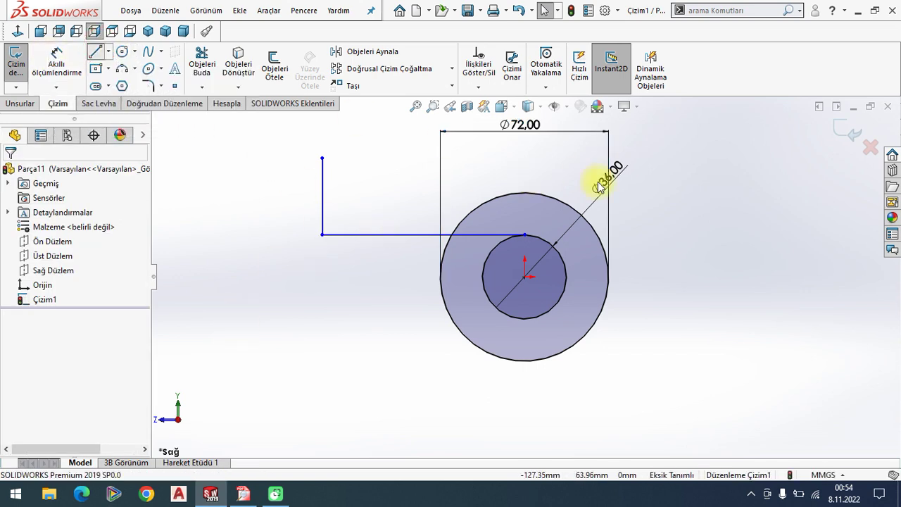
click(524, 192)
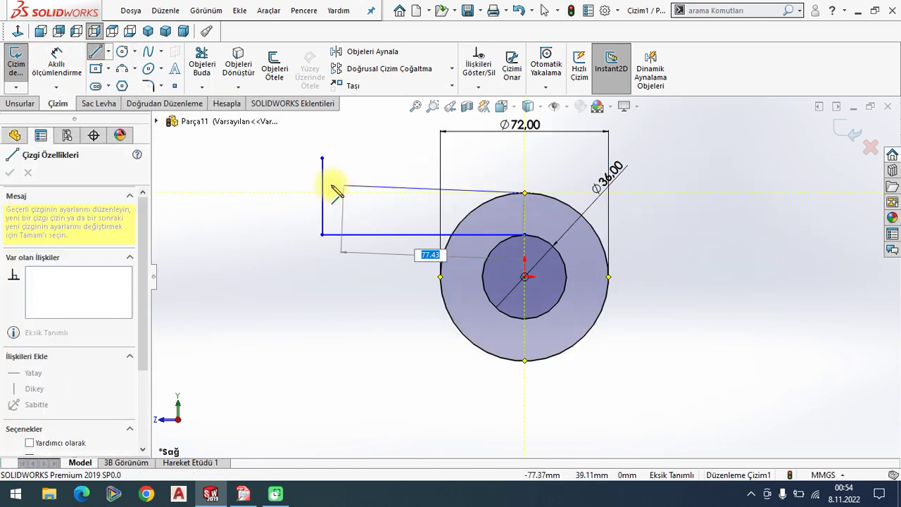
click(281, 193)
right_click(240, 227)
click(251, 227)
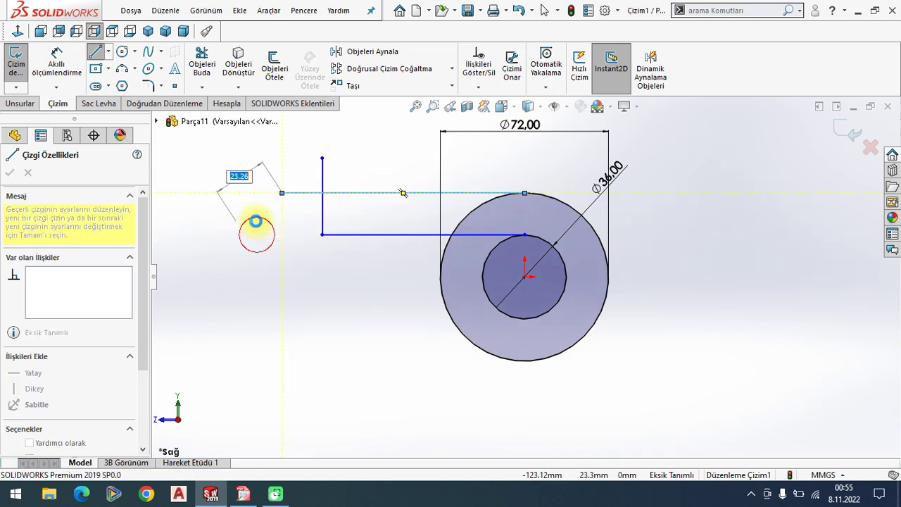
click(199, 65)
click(21, 421)
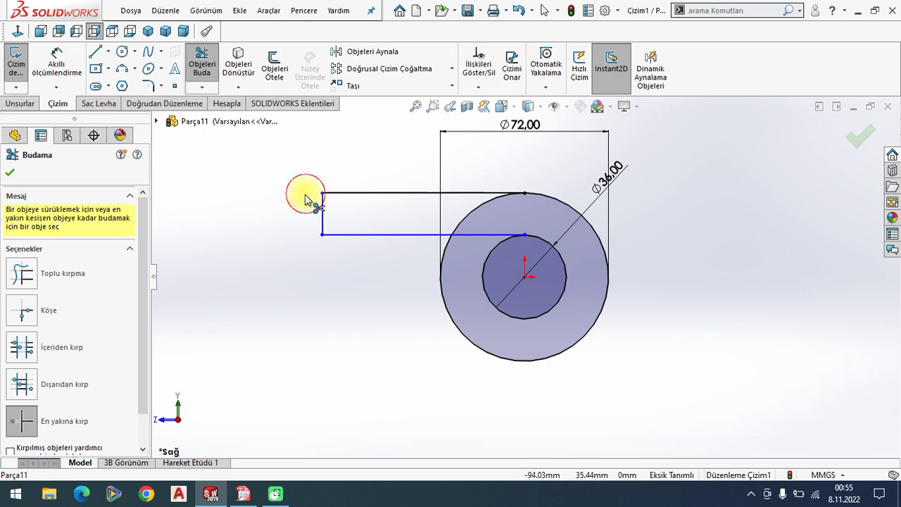
click(12, 172)
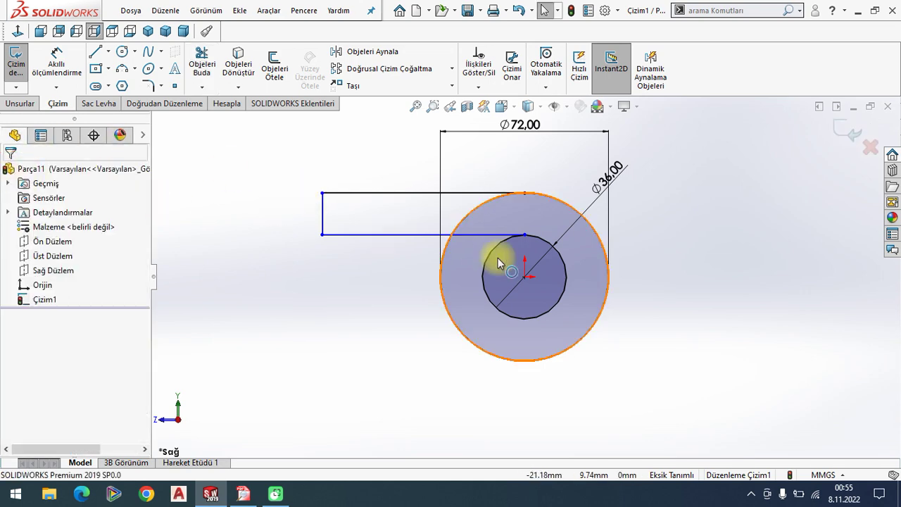
click(243, 493)
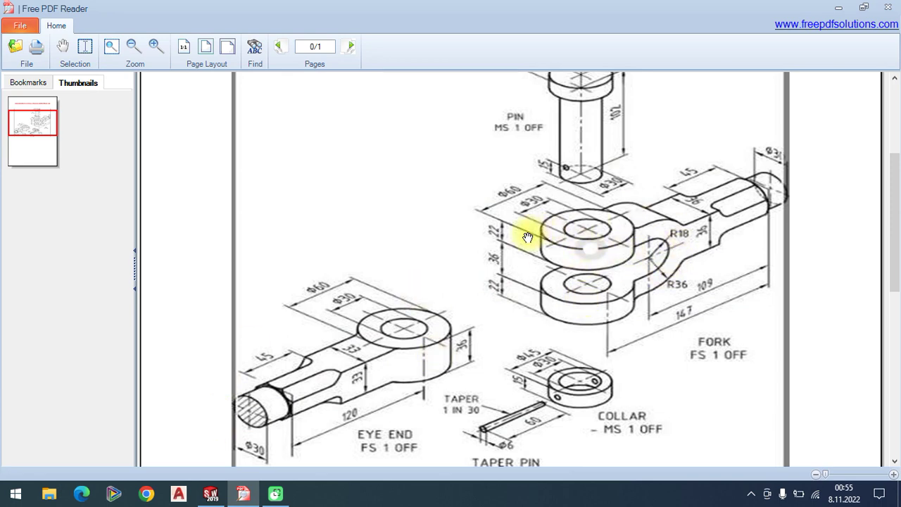
click(211, 493)
- Preview the arm's vertical edge length of 18.00 with Smart Dimension, then bring up the fork drawing
click(56, 62)
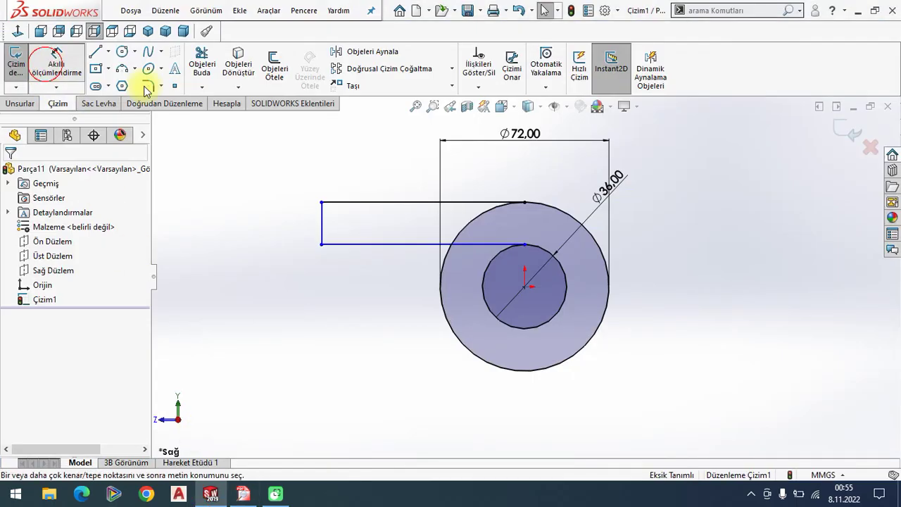
click(323, 224)
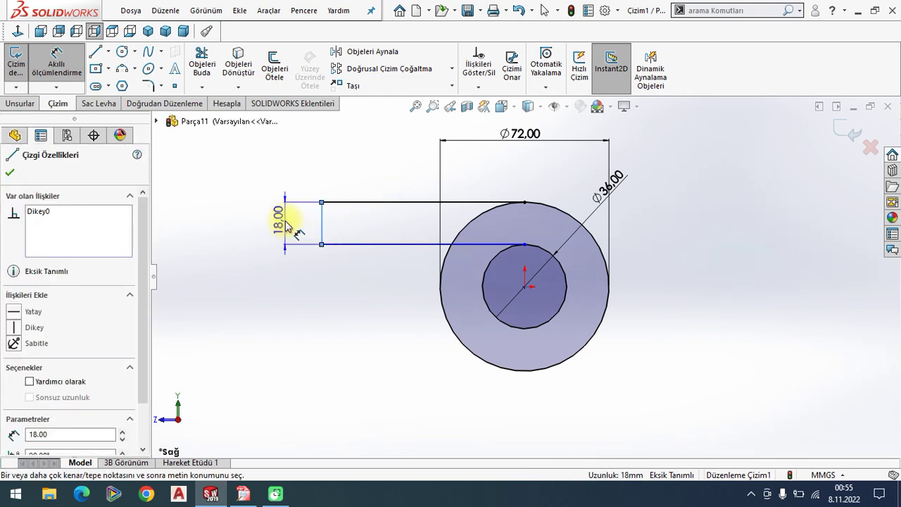
click(243, 493)
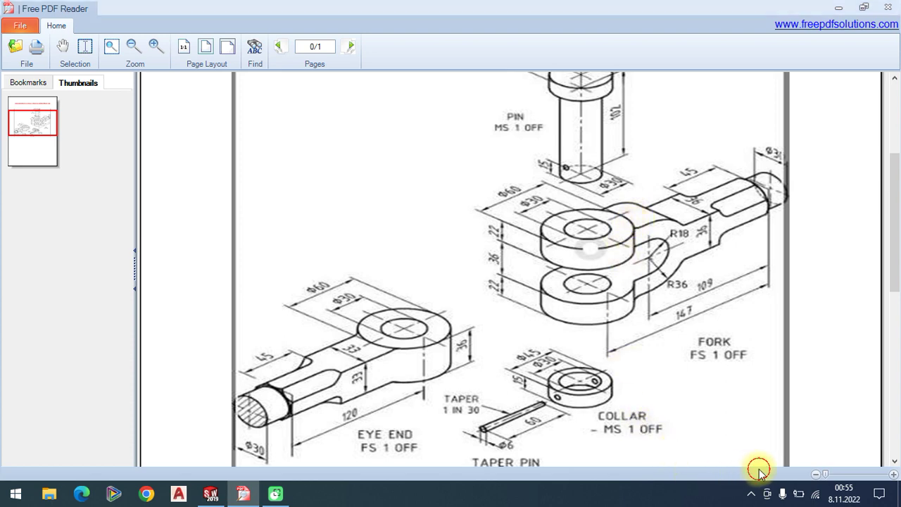
- Mark up the R36, R18 and 22 dimensions on the fork drawing, then clear the markup
click(688, 257)
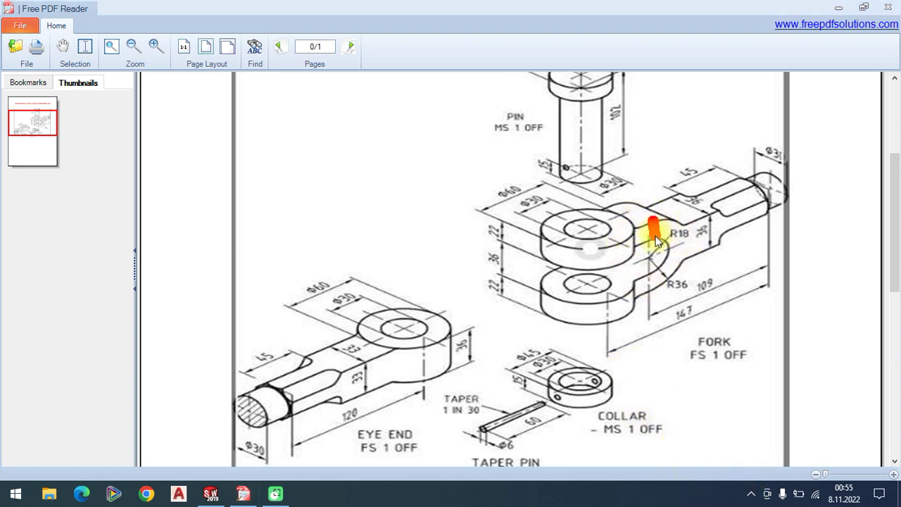
drag(670, 301, 688, 271)
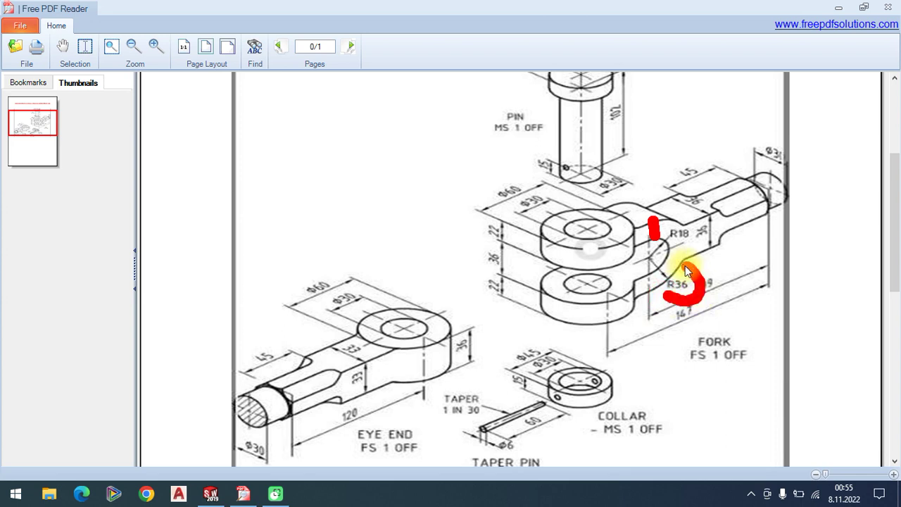
drag(669, 304, 674, 213)
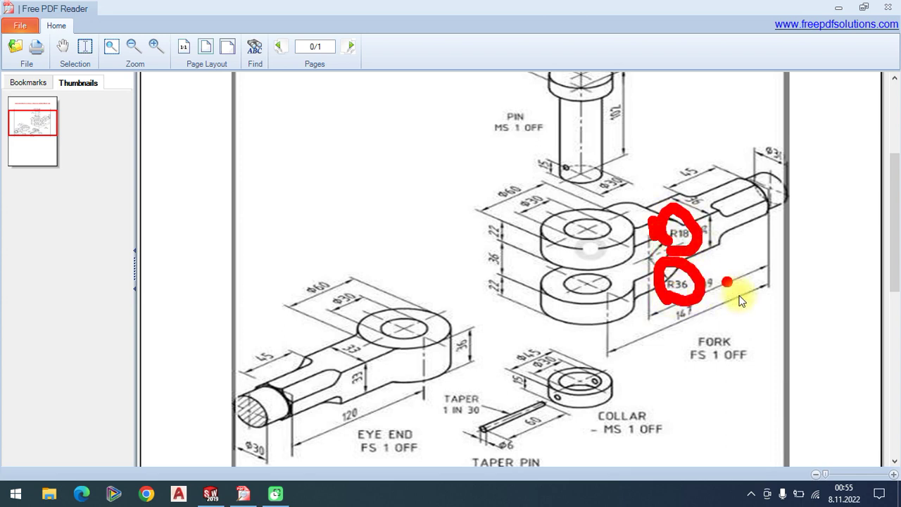
click(582, 216)
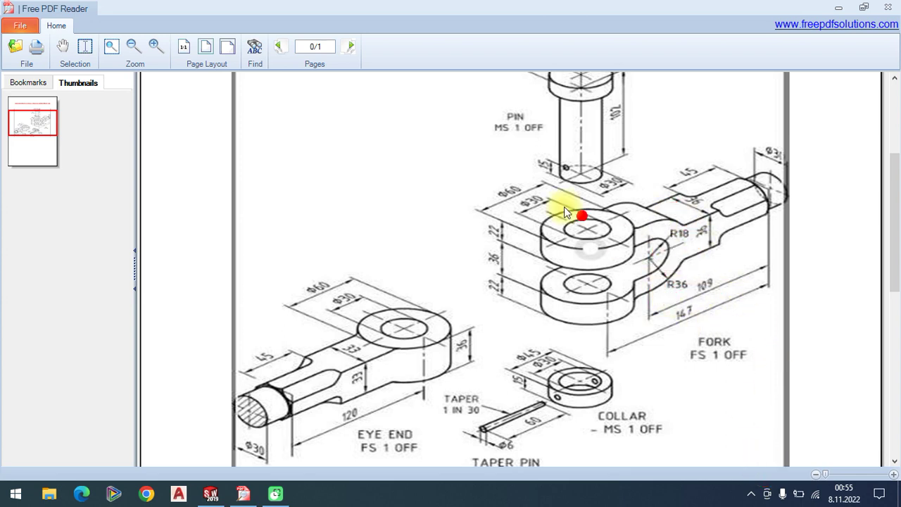
drag(491, 241, 508, 257)
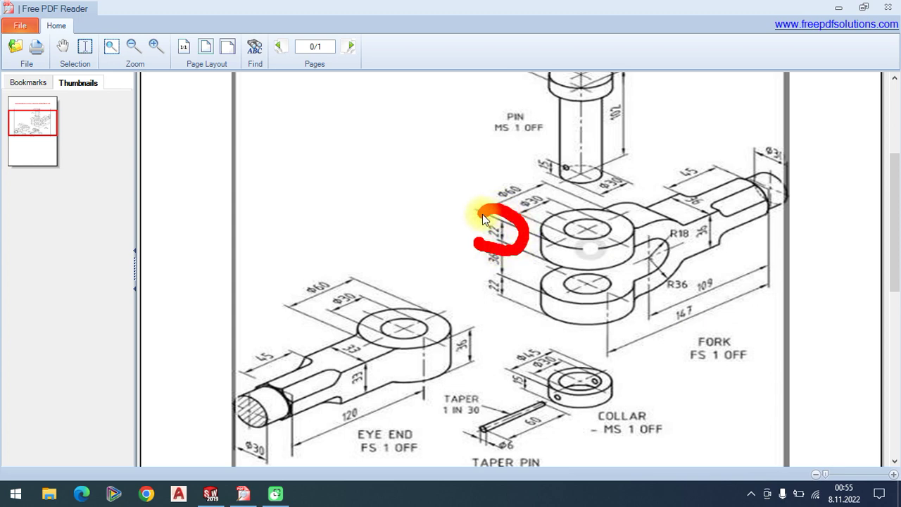
drag(483, 214, 475, 240)
drag(627, 204, 620, 206)
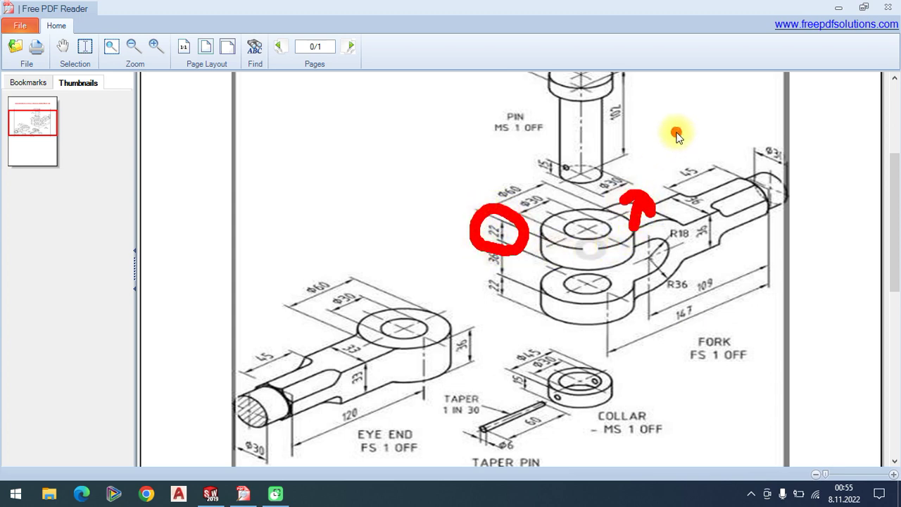
mouse_move(346, 145)
mouse_down()
mouse_move(376, 191)
mouse_move(467, 176)
mouse_move(470, 156)
mouse_move(533, 185)
mouse_up()
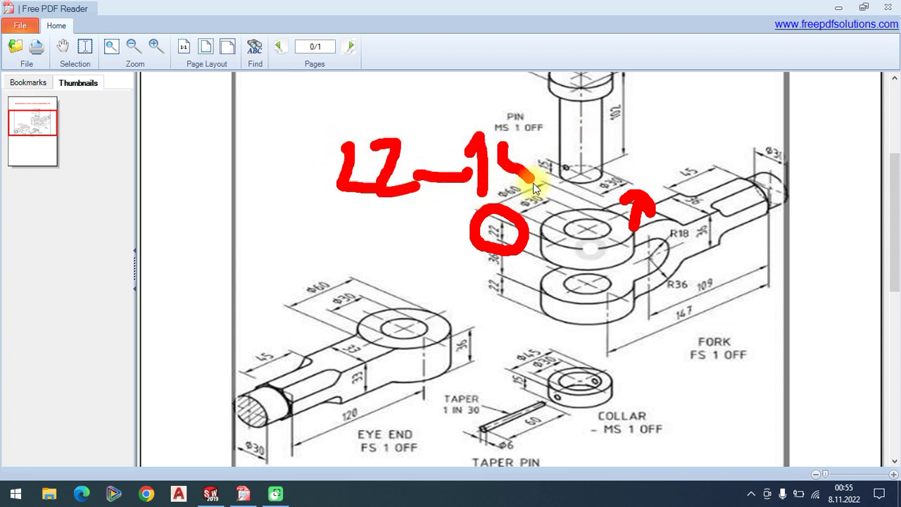
right_click(764, 468)
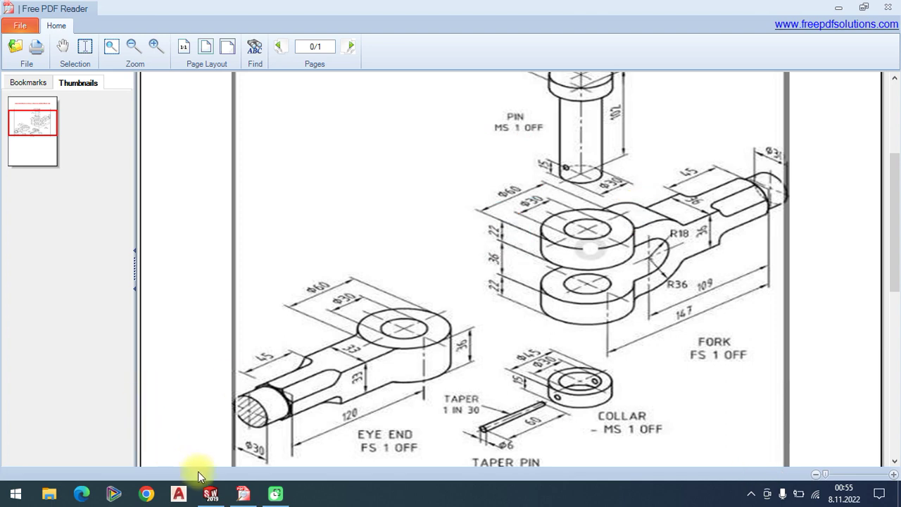
- Cancel the pending 18.00 dimension, scroll the fork drawing, and return to the sketch
click(205, 457)
key(Escape)
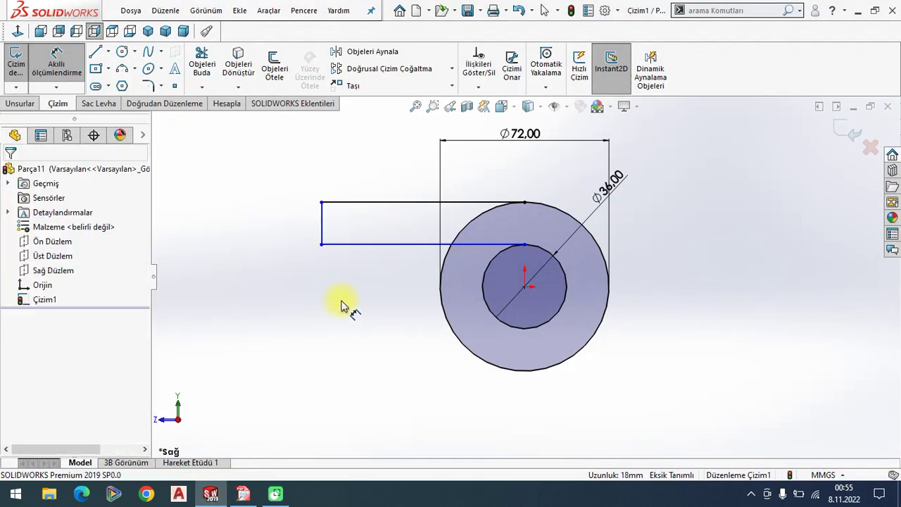
click(239, 437)
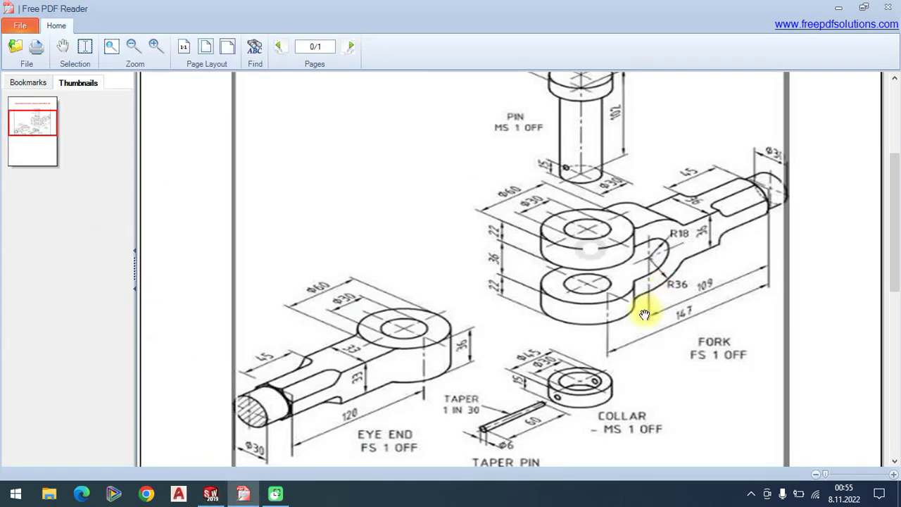
scroll(741, 323, up, 1)
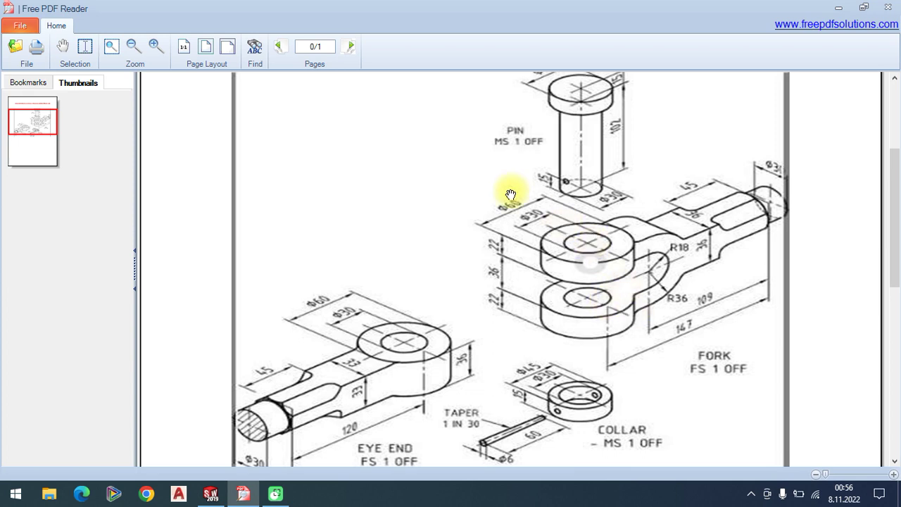
click(211, 493)
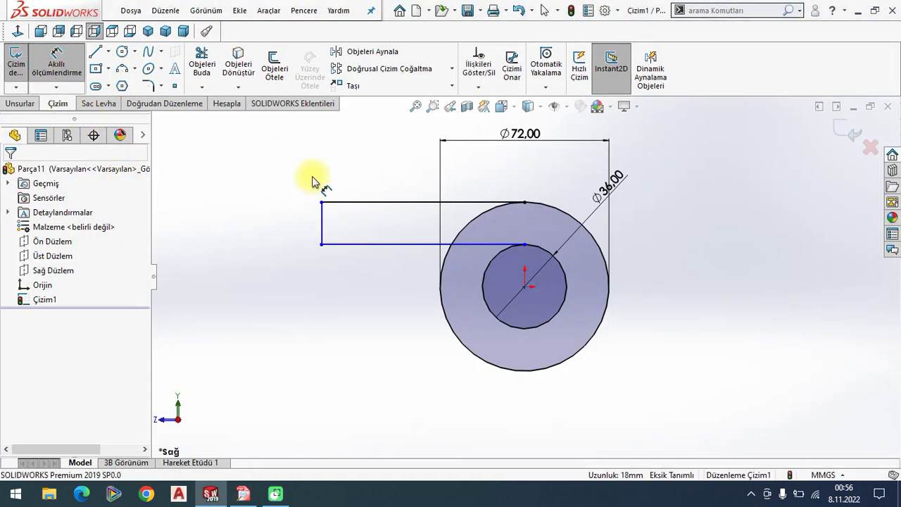
- Draw a centerline vertically across the circles and give it a Vertical relation
click(323, 228)
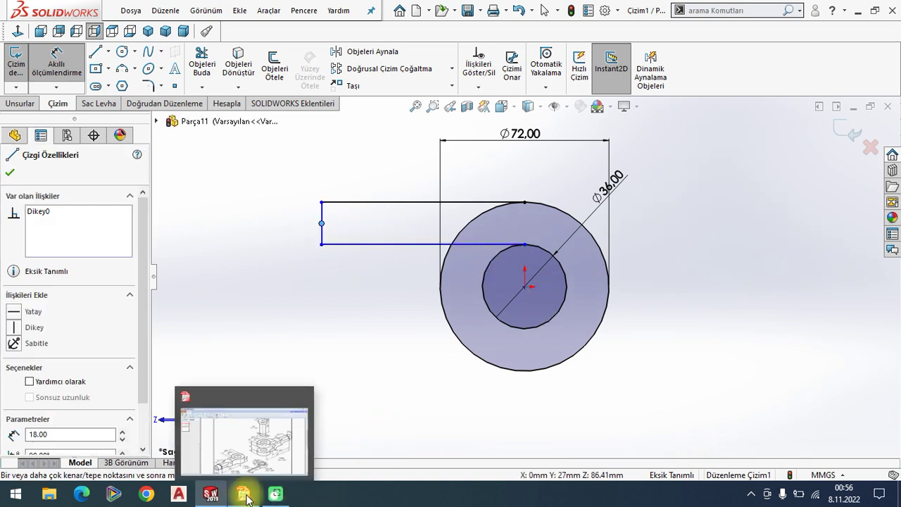
click(502, 274)
scroll(511, 299, up, 2)
scroll(512, 302, up, 1)
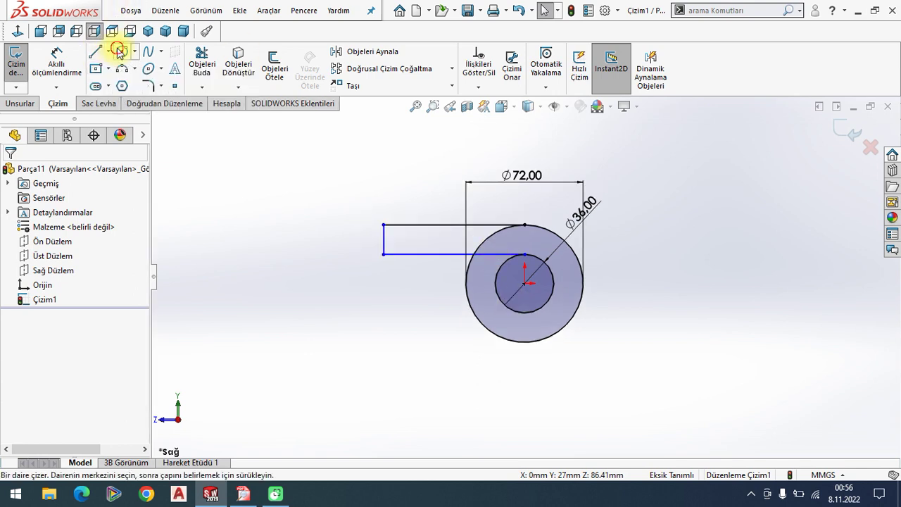
click(120, 52)
click(107, 51)
click(121, 71)
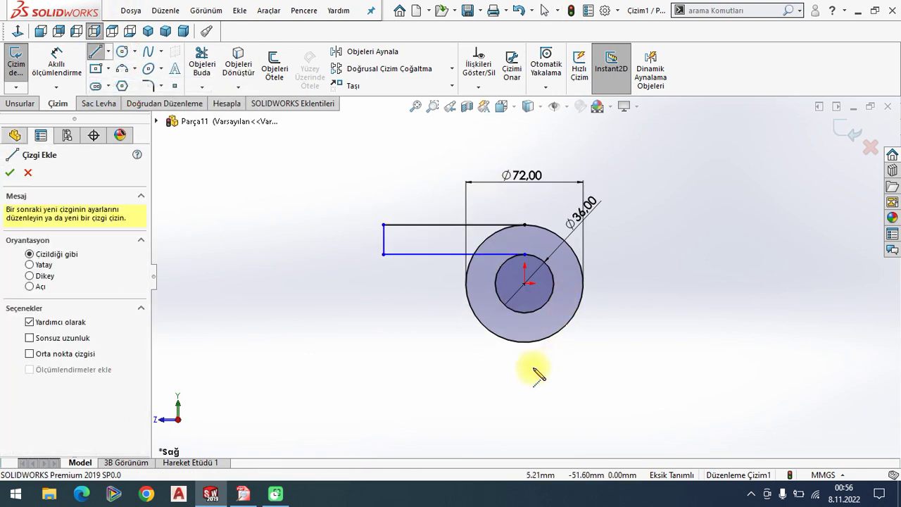
click(522, 367)
click(521, 150)
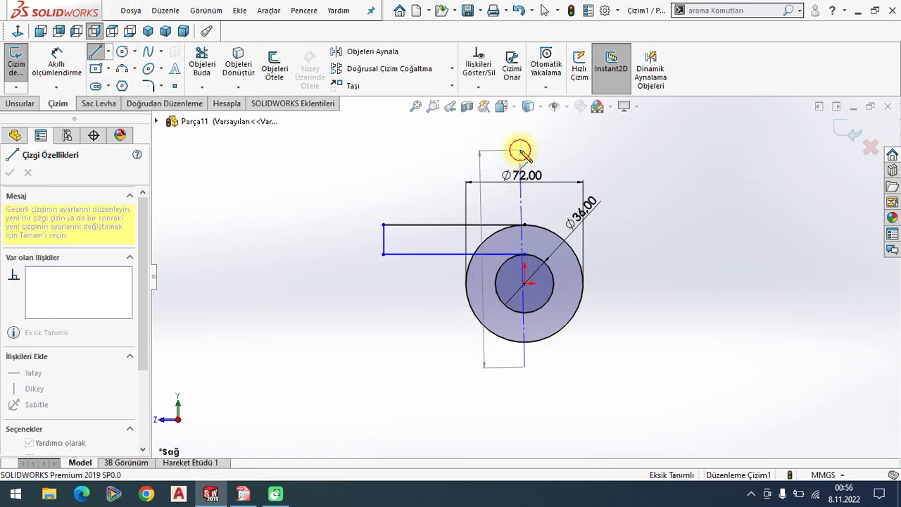
key(Escape)
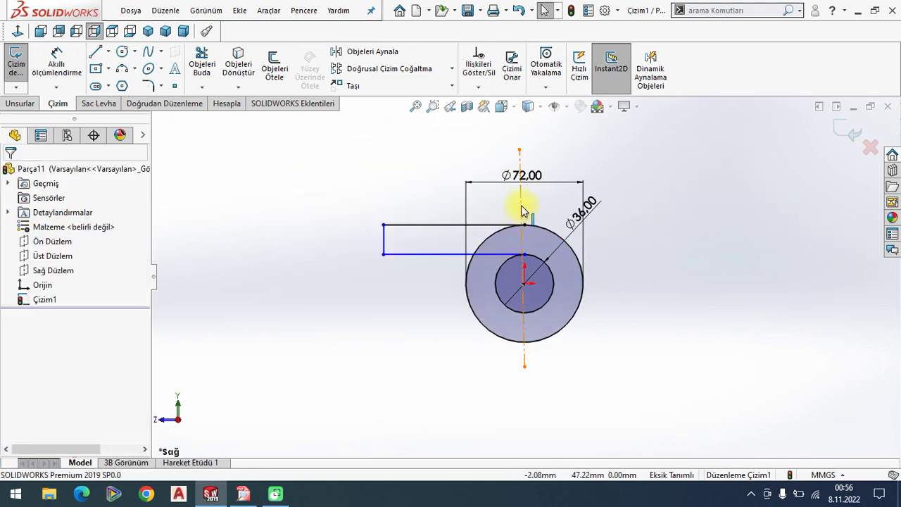
click(521, 211)
click(25, 328)
key(Escape)
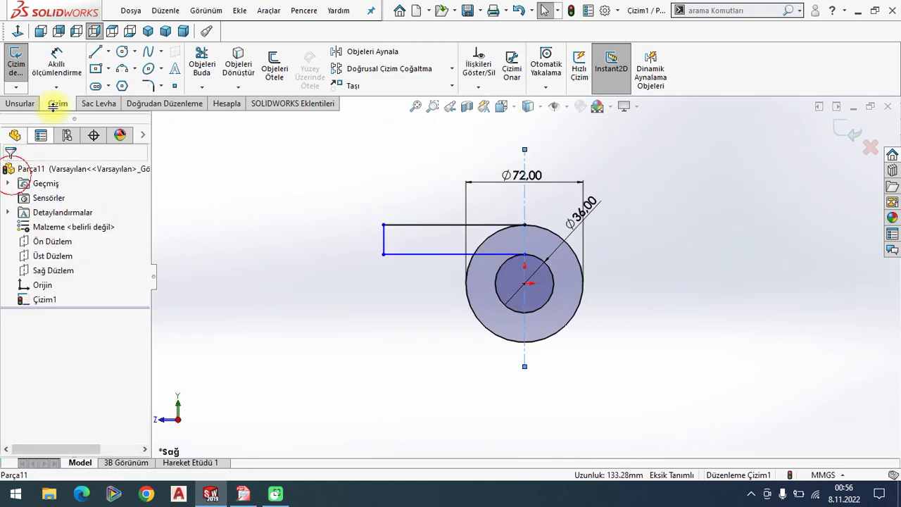
- Add a horizontal width dimension across the top, entered as 147+30 to give 177
click(108, 69)
click(56, 86)
click(57, 64)
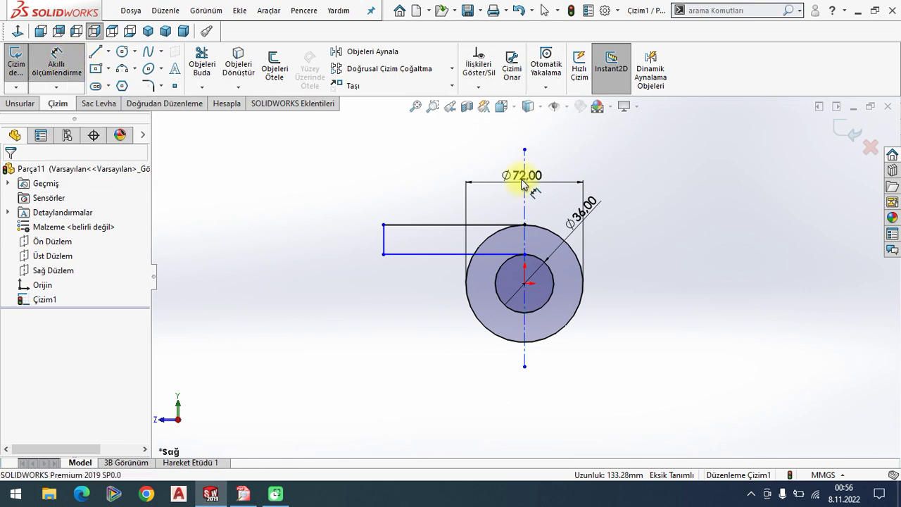
click(523, 204)
click(383, 237)
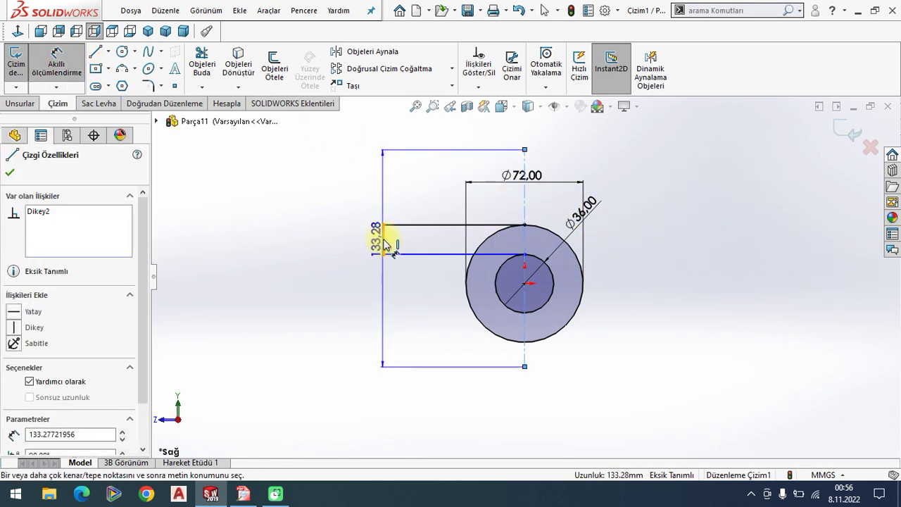
click(533, 126)
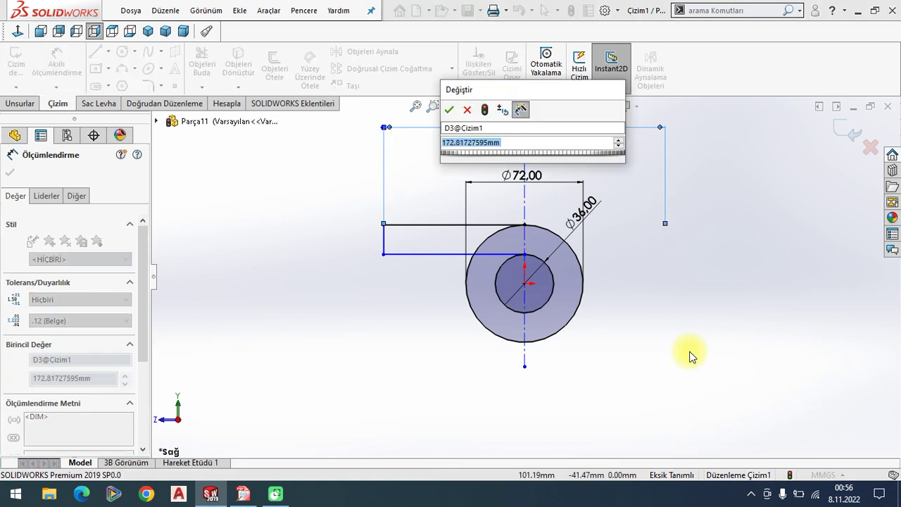
text(147+30)
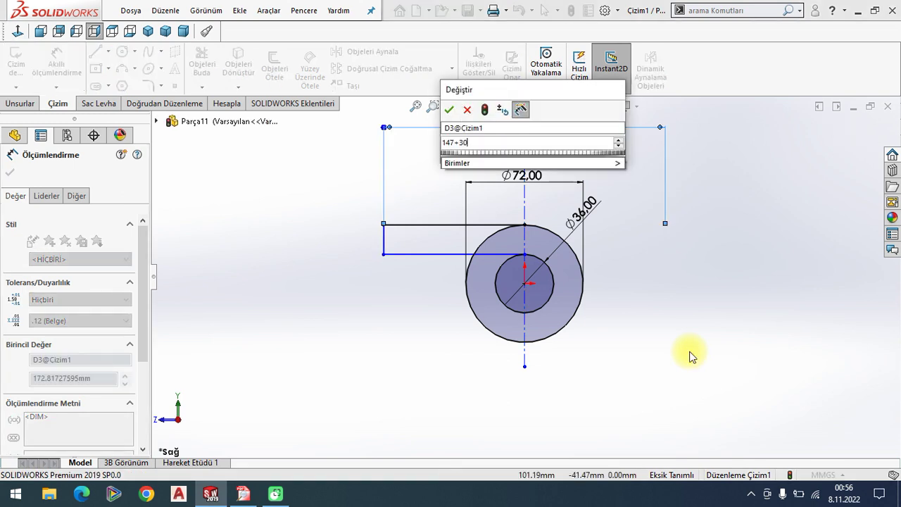
key(Return)
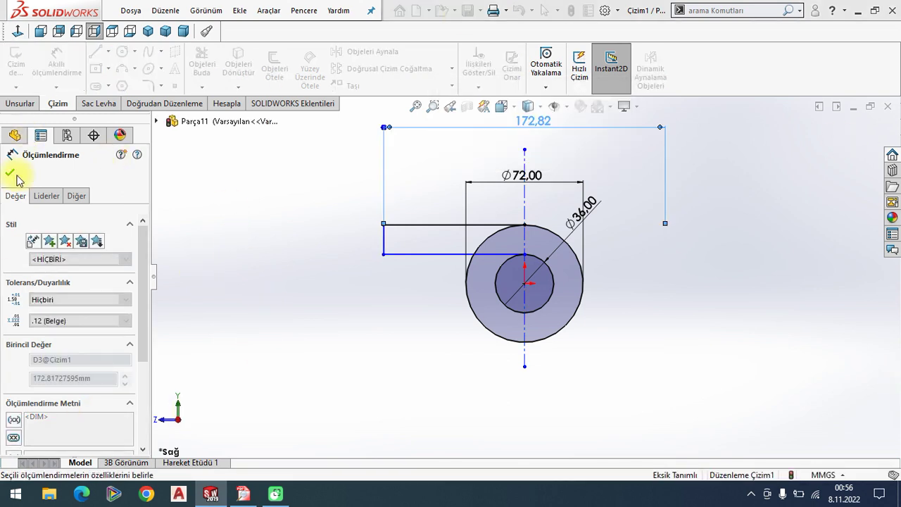
click(9, 172)
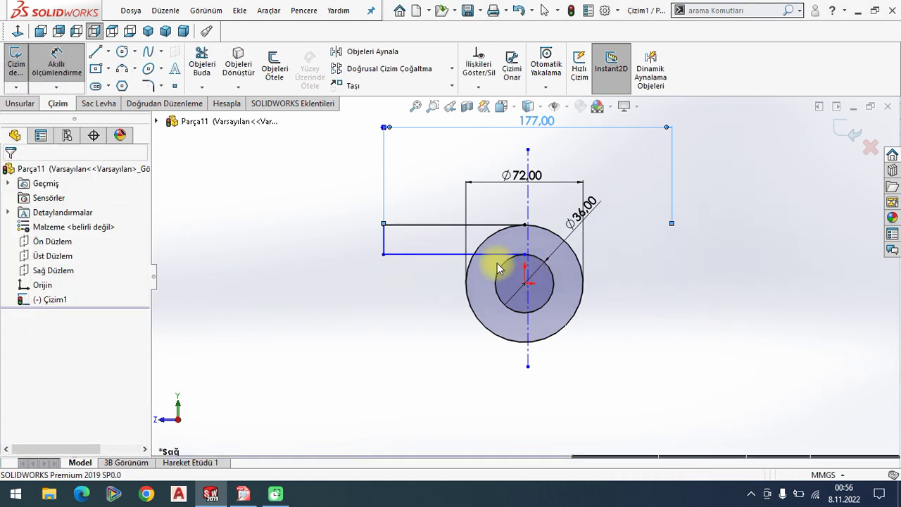
scroll(497, 261, down, 3)
scroll(548, 302, down, 2)
- Set the selected centerline and circle centre For construction and shorten the centerline from its bottom end
click(546, 322)
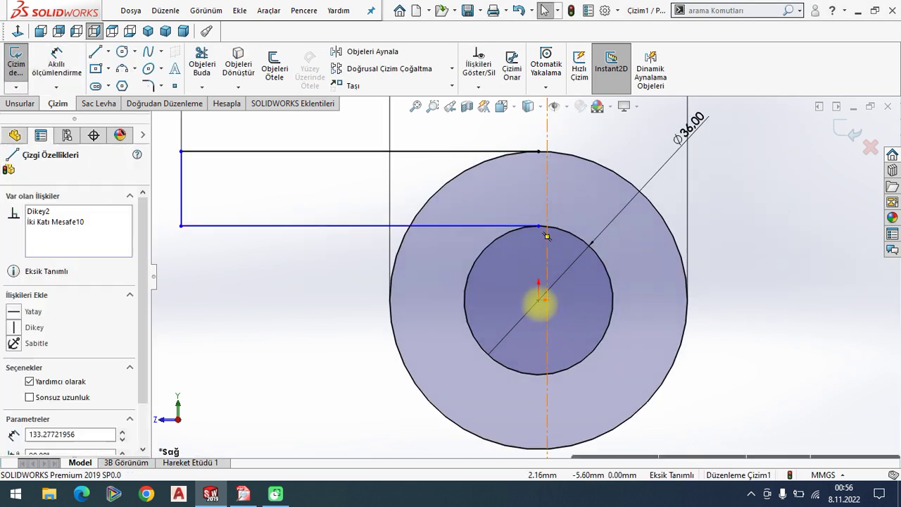
ctrl+click(521, 299)
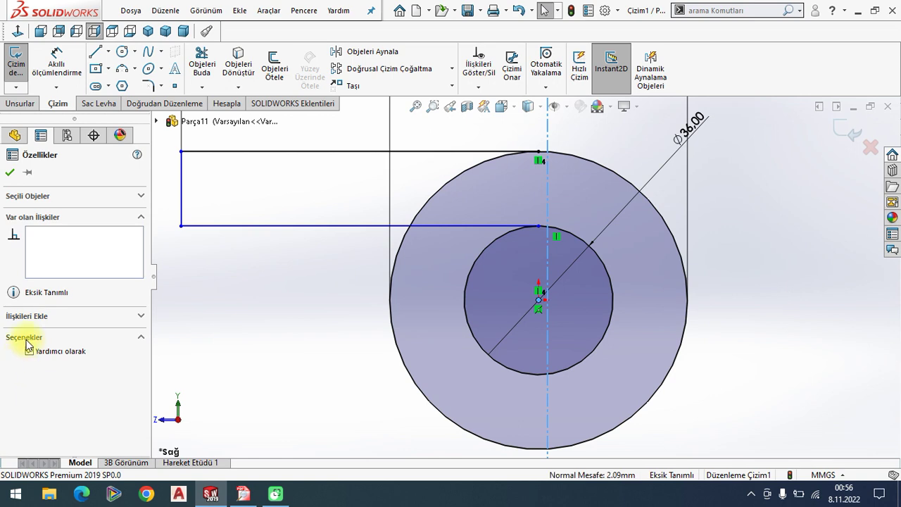
click(29, 350)
scroll(596, 330, up, 2)
click(597, 317)
scroll(597, 317, up, 1)
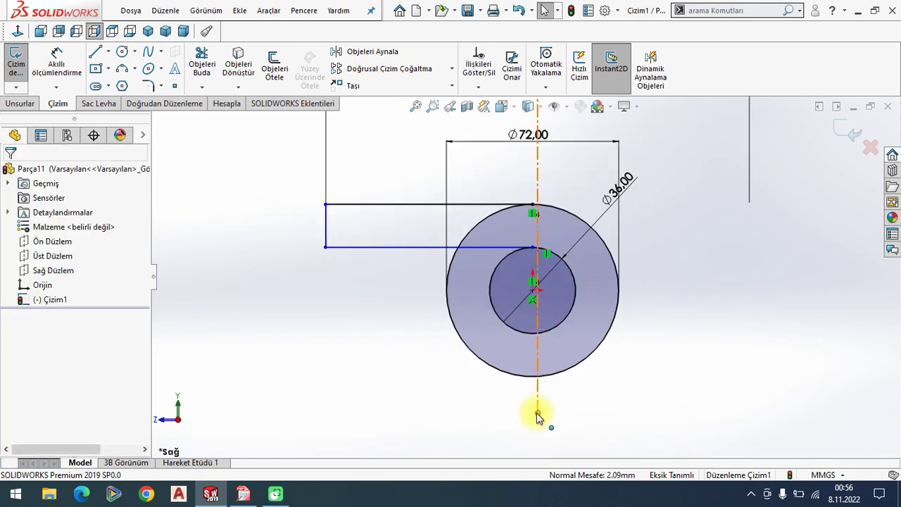
mouse_move(536, 417)
mouse_down()
mouse_move(527, 386)
mouse_move(533, 348)
mouse_up()
click(686, 389)
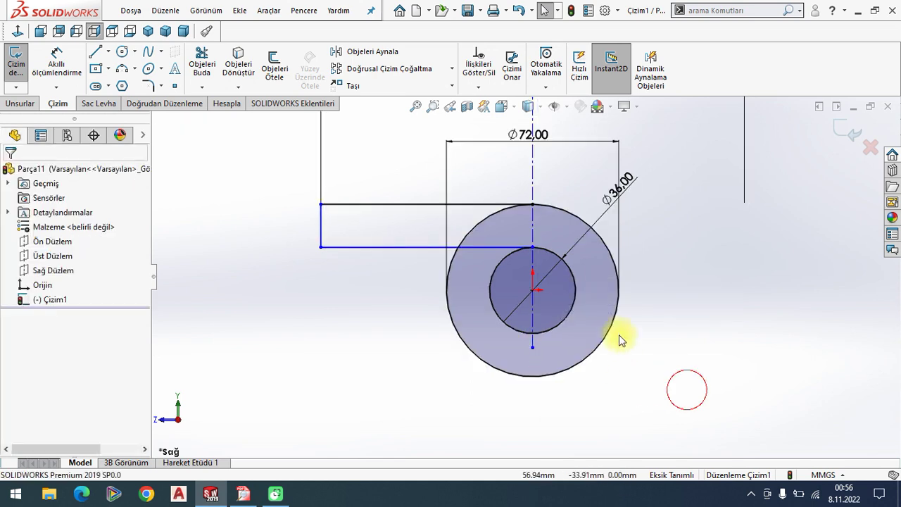
scroll(528, 313, down, 1)
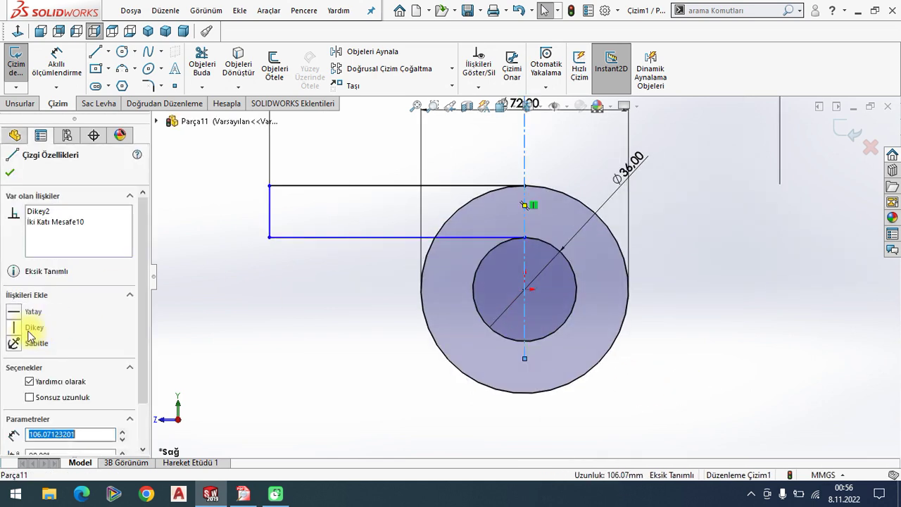
click(13, 173)
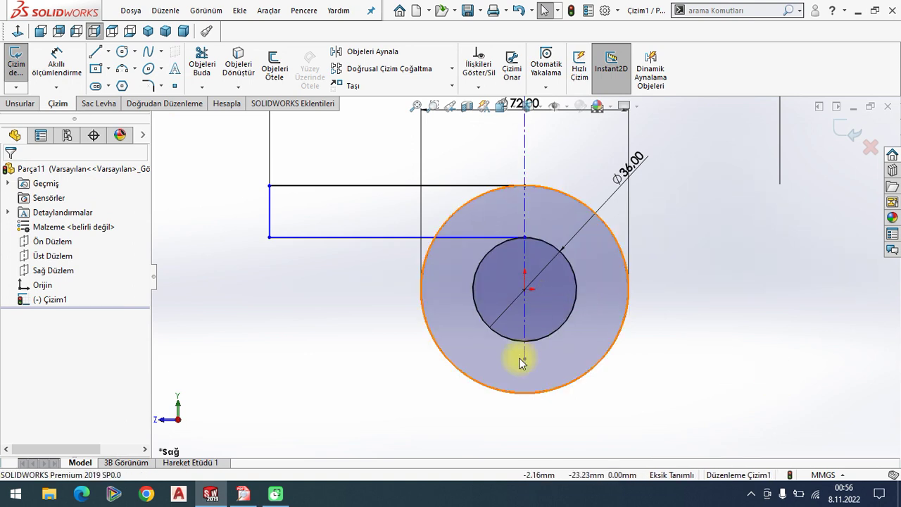
- Draw a new vertical centerline beside the circles and select the origin with the circle centre
click(545, 362)
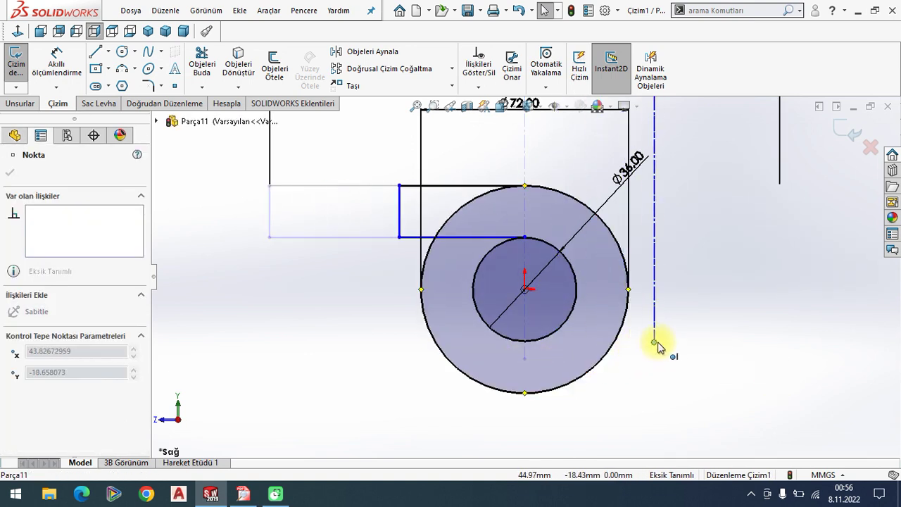
click(630, 407)
key(Escape)
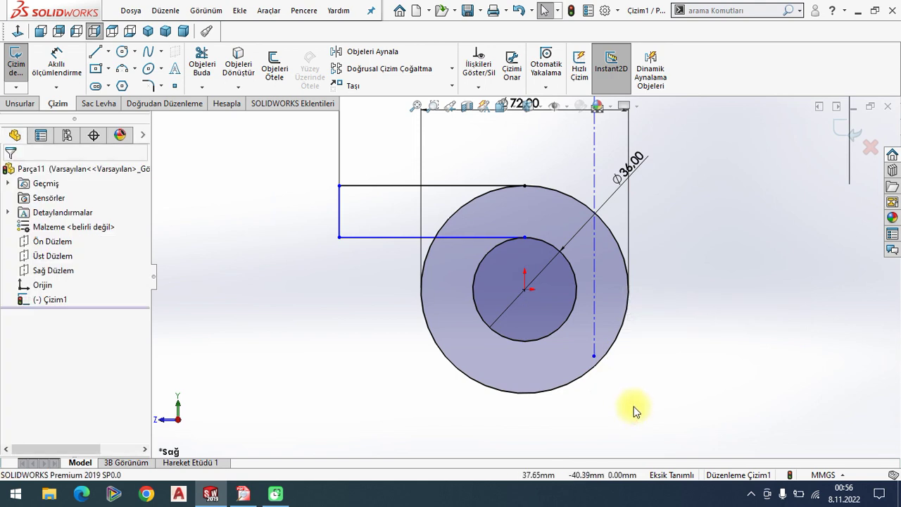
click(524, 285)
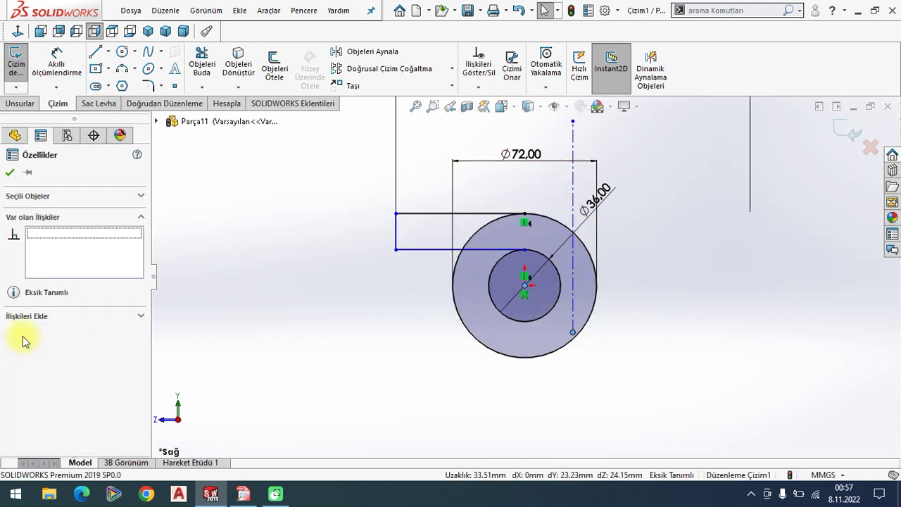
scroll(545, 278, down, 2)
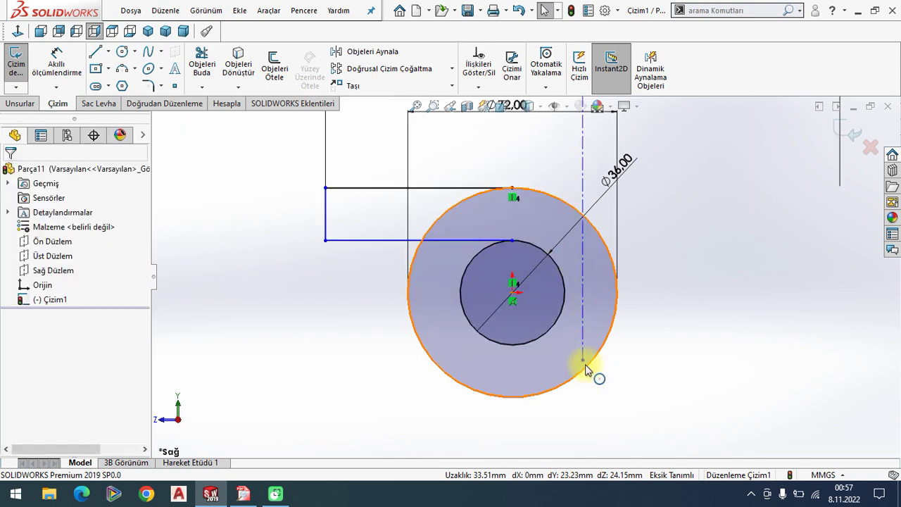
click(513, 292)
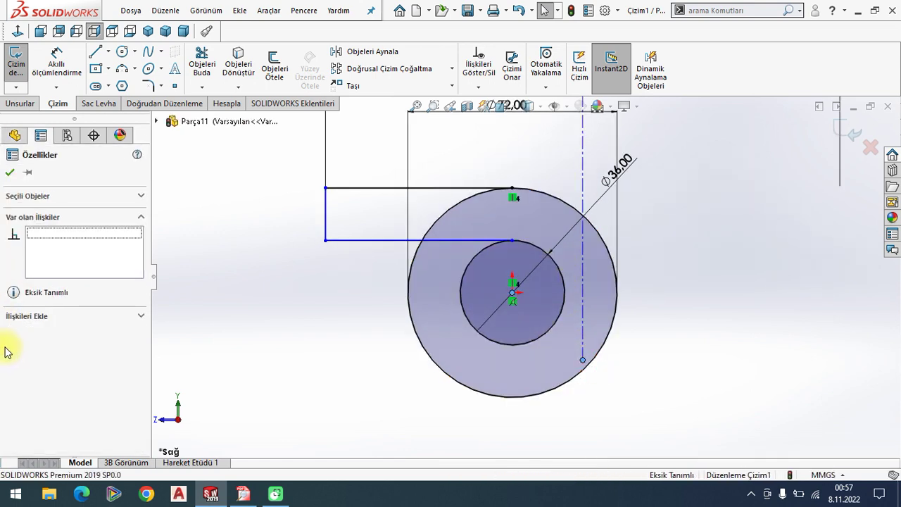
key(Escape)
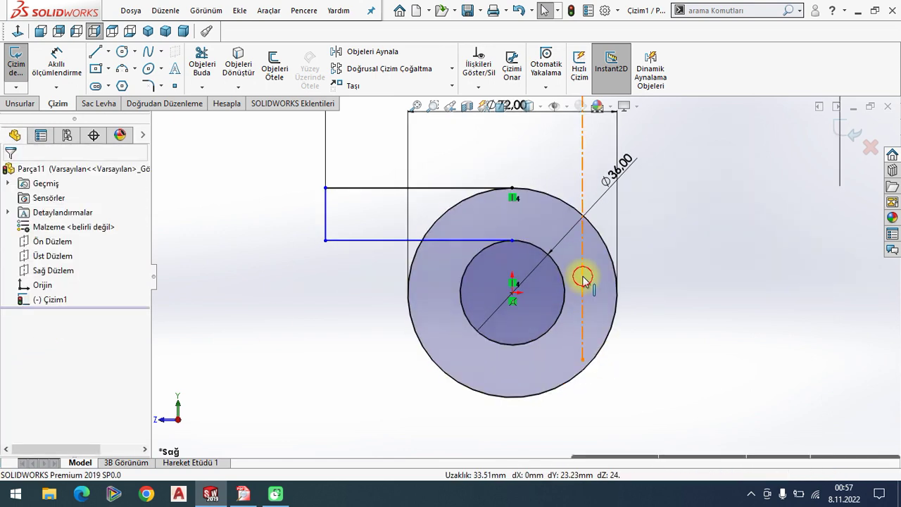
- Try relating the construction line to the circle centre, then drag its top end down near the centre
click(582, 278)
click(10, 345)
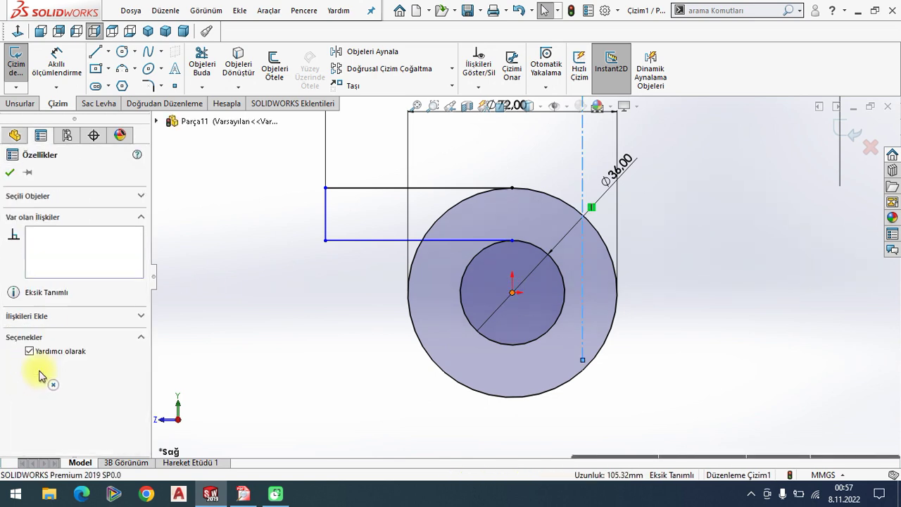
key(Escape)
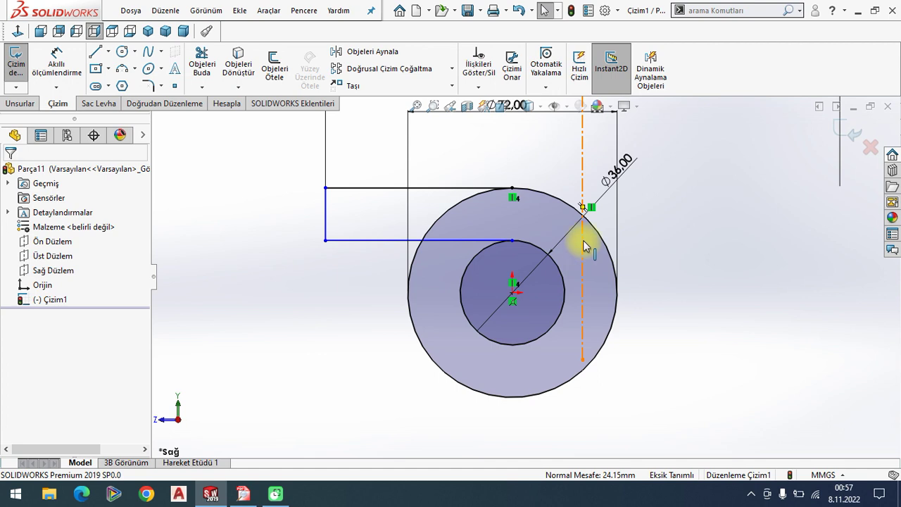
click(543, 244)
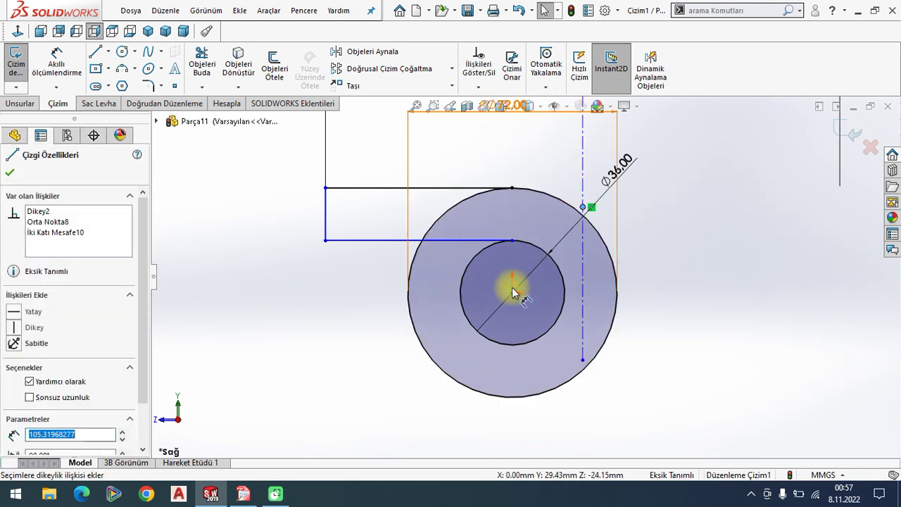
click(512, 292)
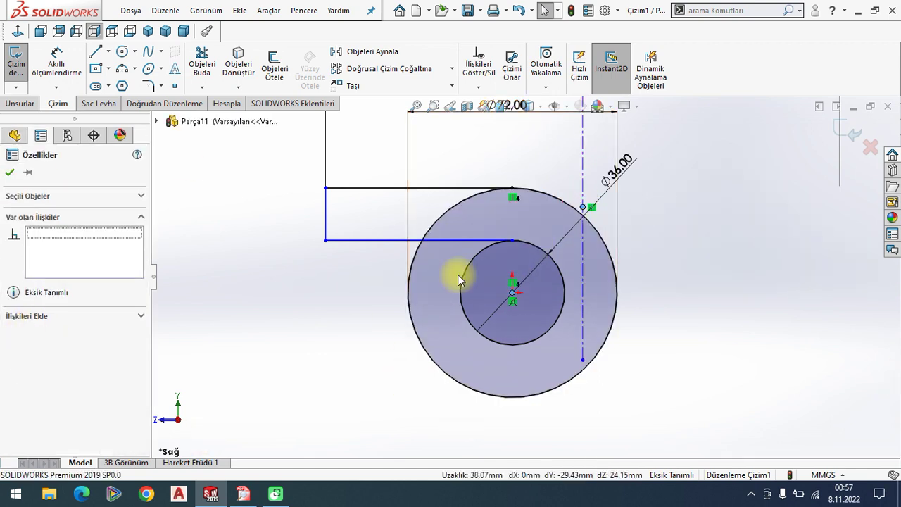
scroll(604, 225, up, 2)
scroll(630, 253, up, 2)
key(Escape)
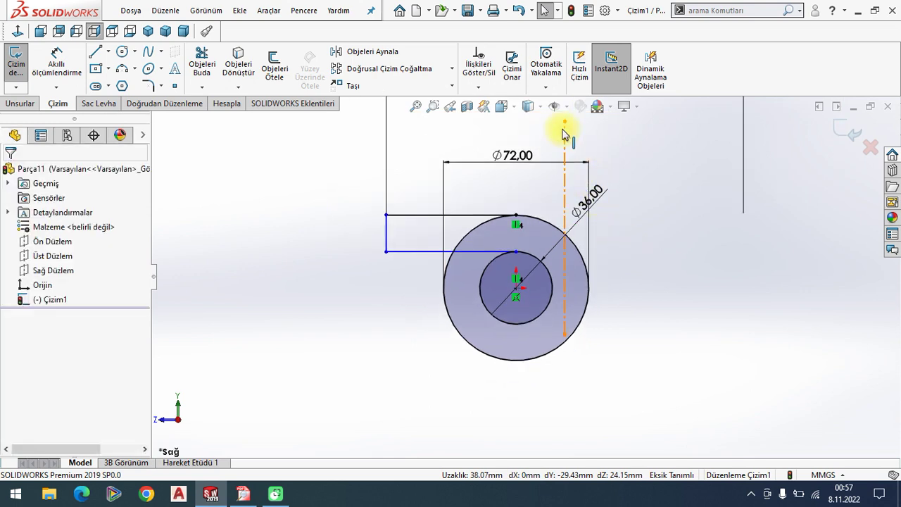
mouse_move(564, 132)
mouse_down()
mouse_move(546, 185)
mouse_move(515, 185)
mouse_up()
key(Escape)
scroll(515, 258, down, 1)
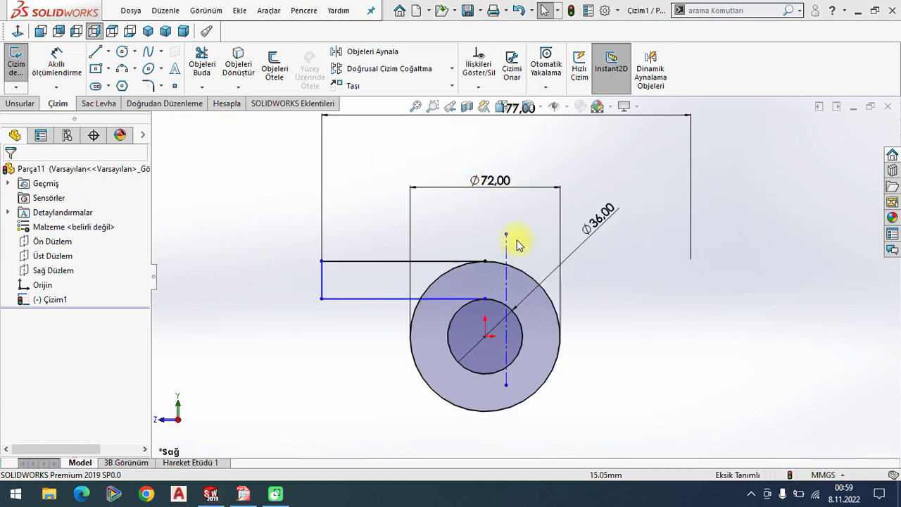
- Try snapping the old centerline onto the circle centre, undo it, and delete that centerline
click(507, 387)
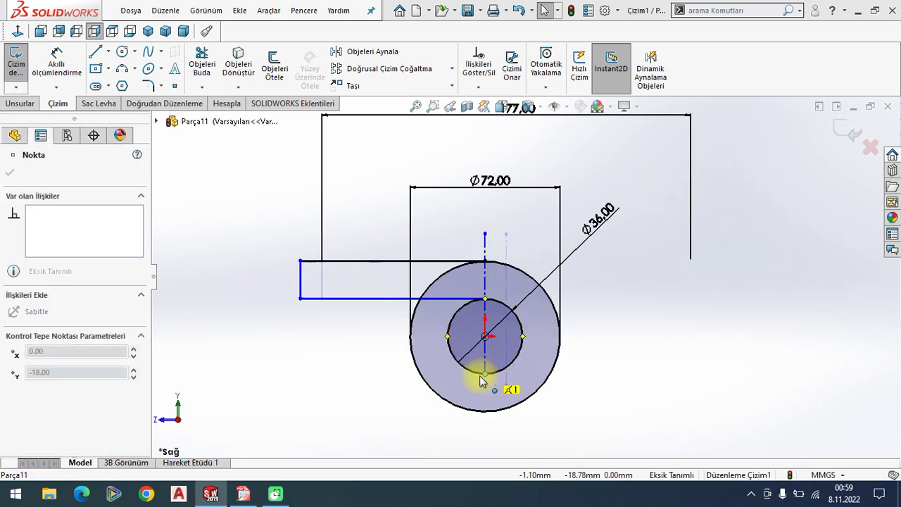
drag(500, 386, 486, 343)
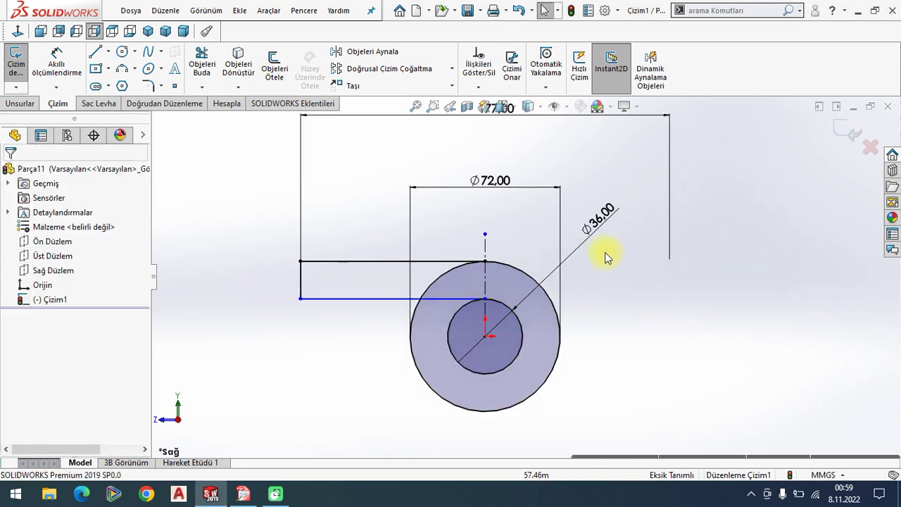
scroll(514, 273, down, 2)
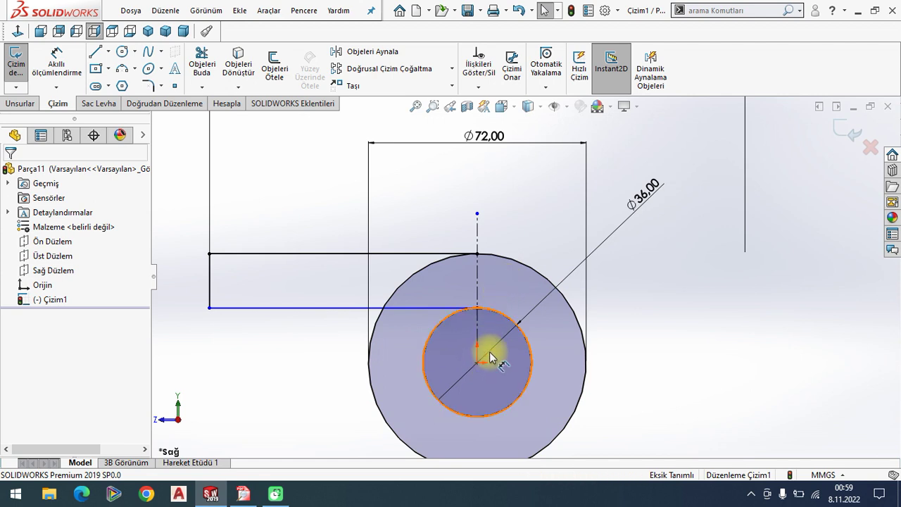
key(ctrl+z)
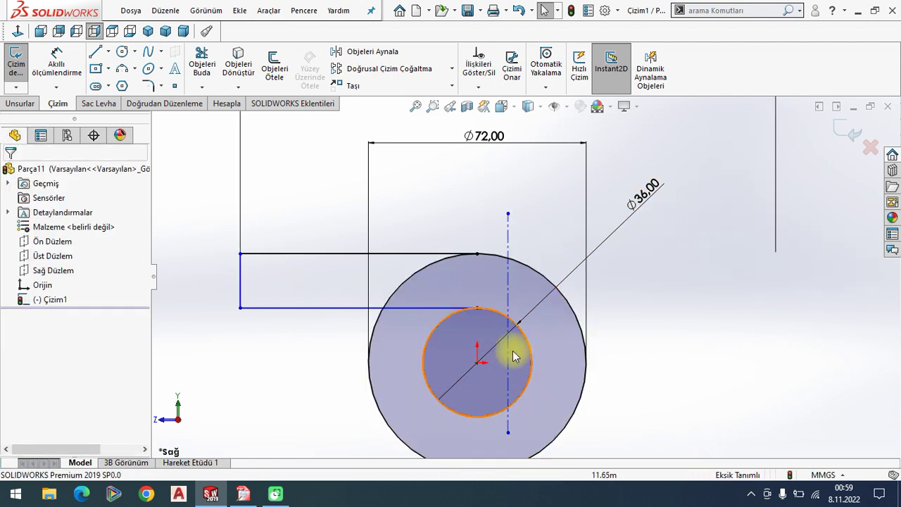
click(508, 358)
key(Delete)
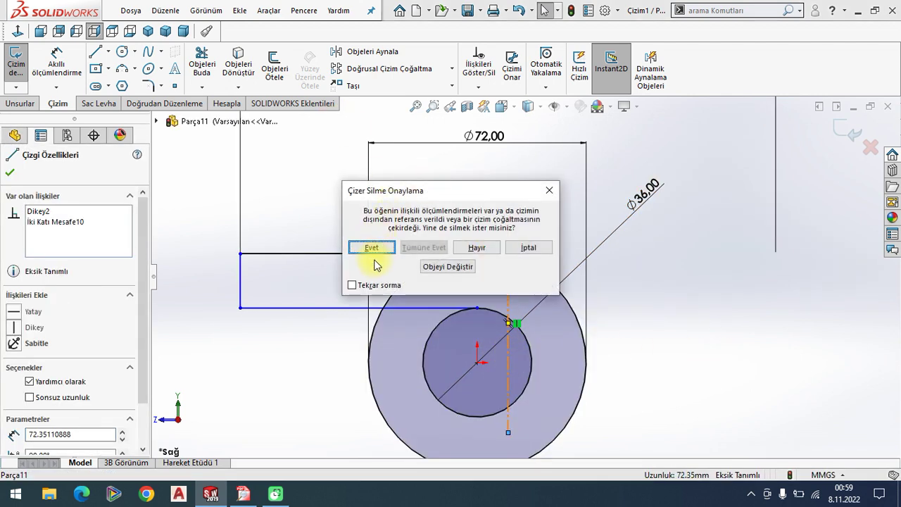
click(372, 248)
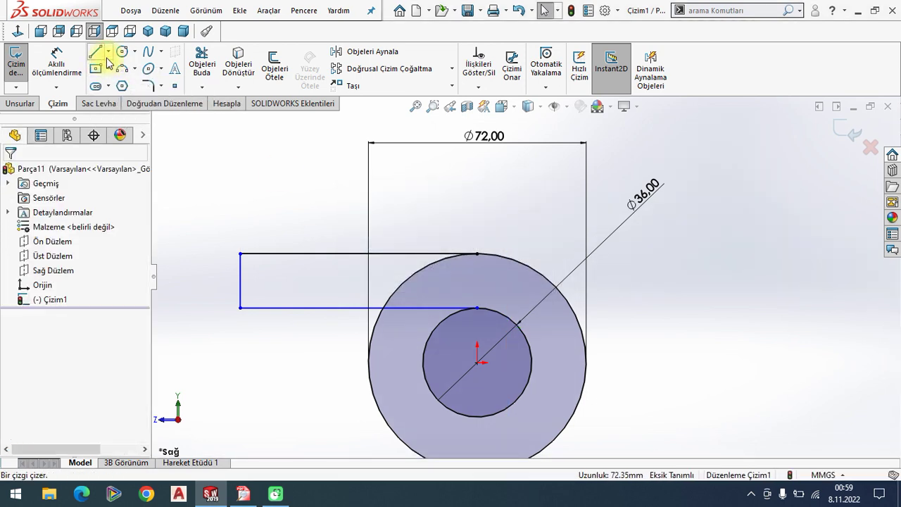
- Draw a new vertical centerline through the circle centre, spanning the outer circle
click(108, 53)
click(121, 85)
scroll(491, 409, up, 3)
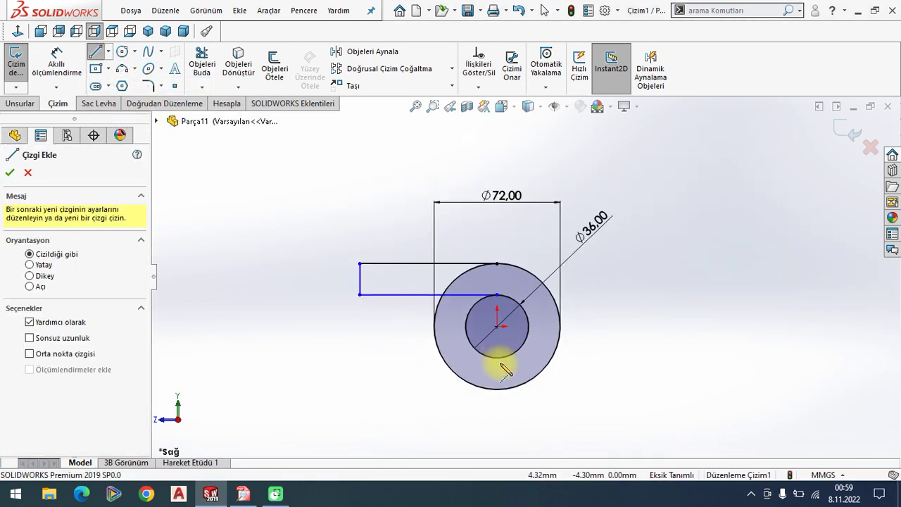
drag(498, 415, 504, 254)
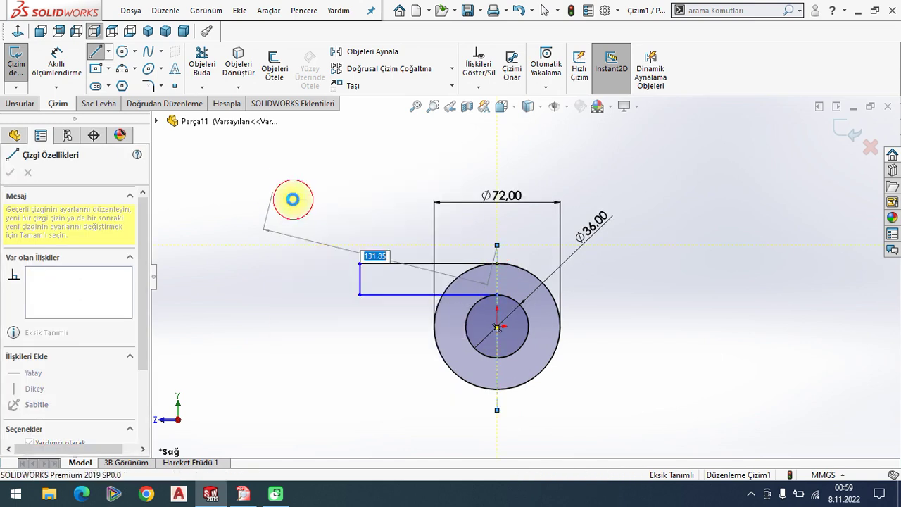
key(Escape)
scroll(519, 312, down, 2)
- Dimension the fork's left end line 177 from the vertical centerline
click(56, 63)
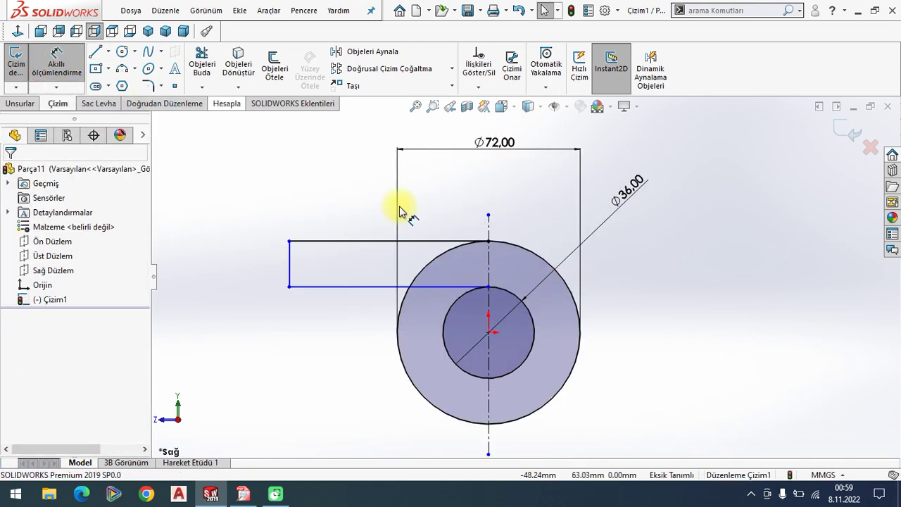
scroll(550, 321, up, 1)
click(328, 271)
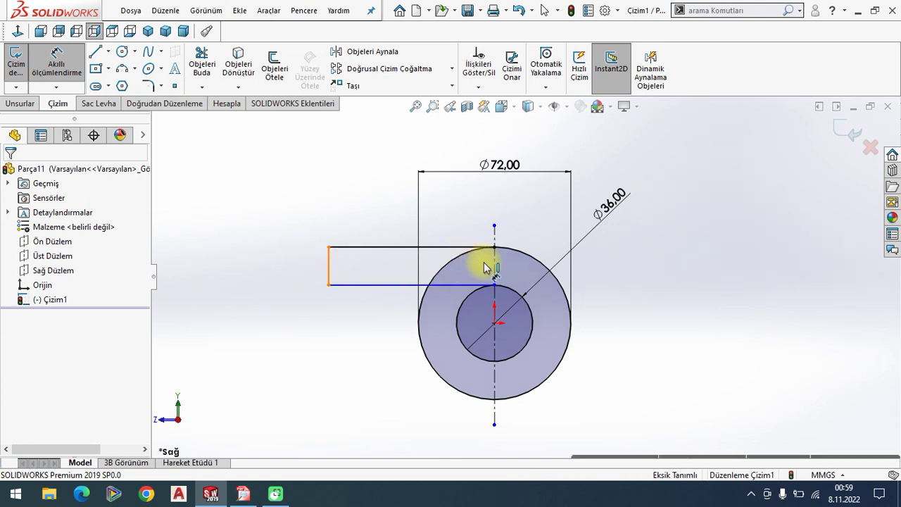
click(494, 261)
scroll(504, 301, up, 2)
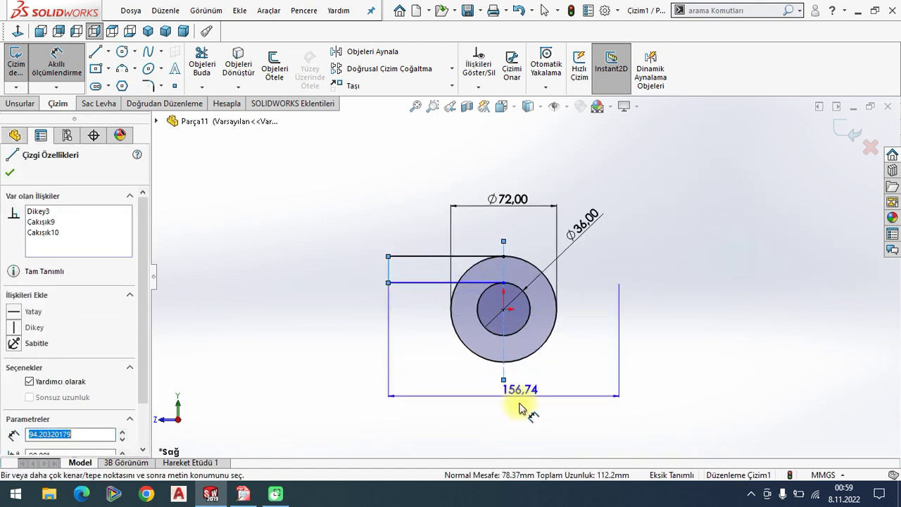
click(357, 197)
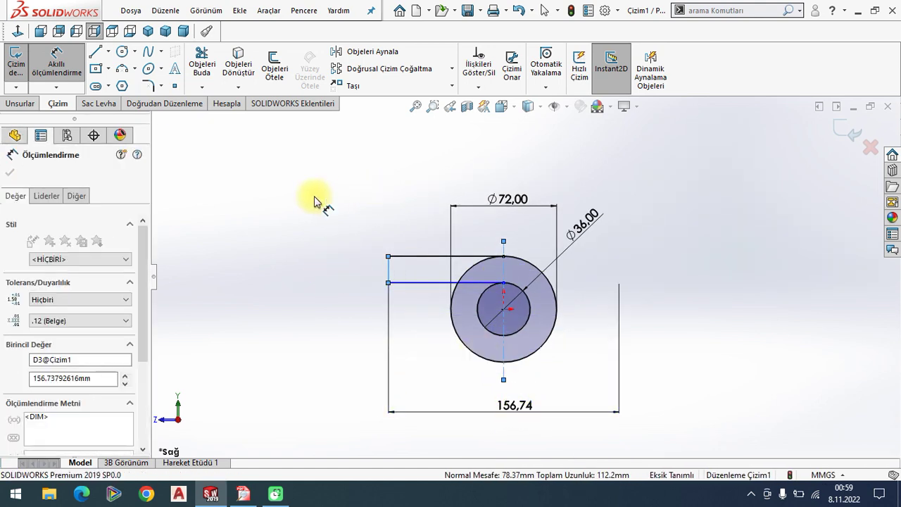
text(147-)
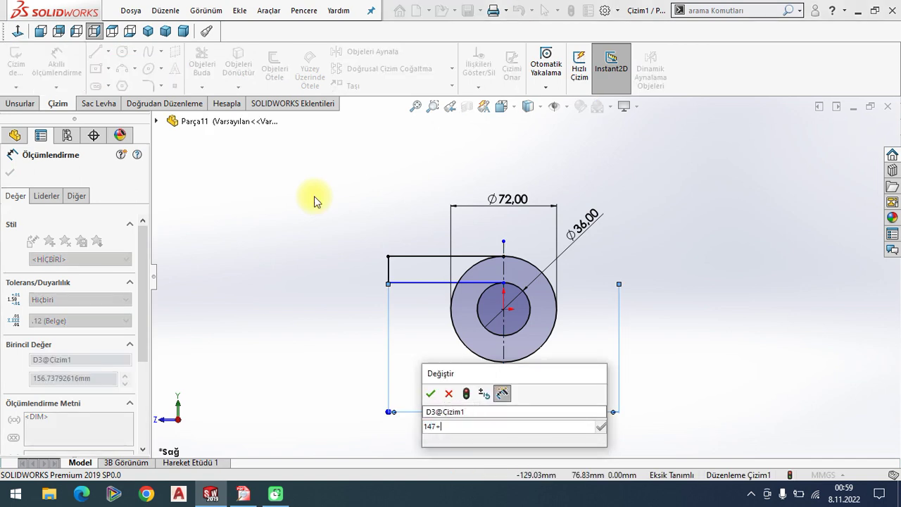
text(36)
key(Return)
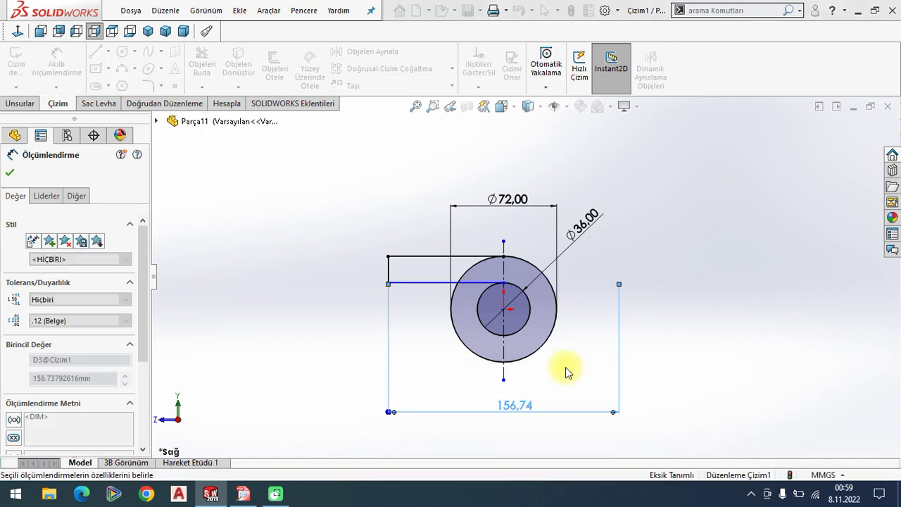
click(204, 213)
- Make the lower arm line horizontal, then compare against the reference drawing PDF
scroll(472, 324, down, 1)
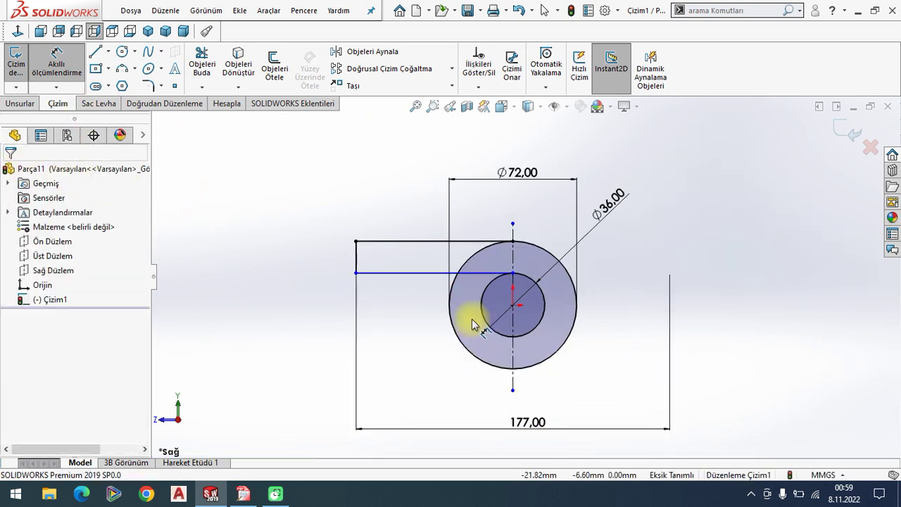
click(418, 273)
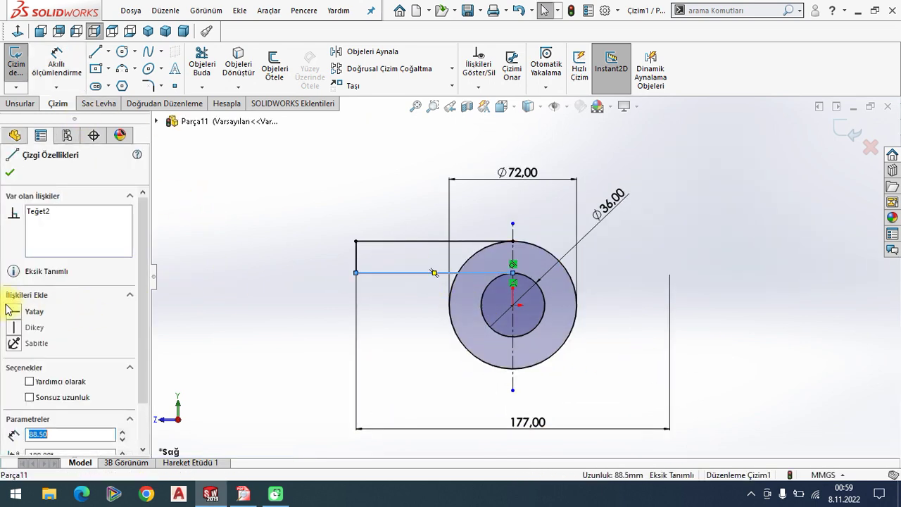
click(14, 312)
click(7, 173)
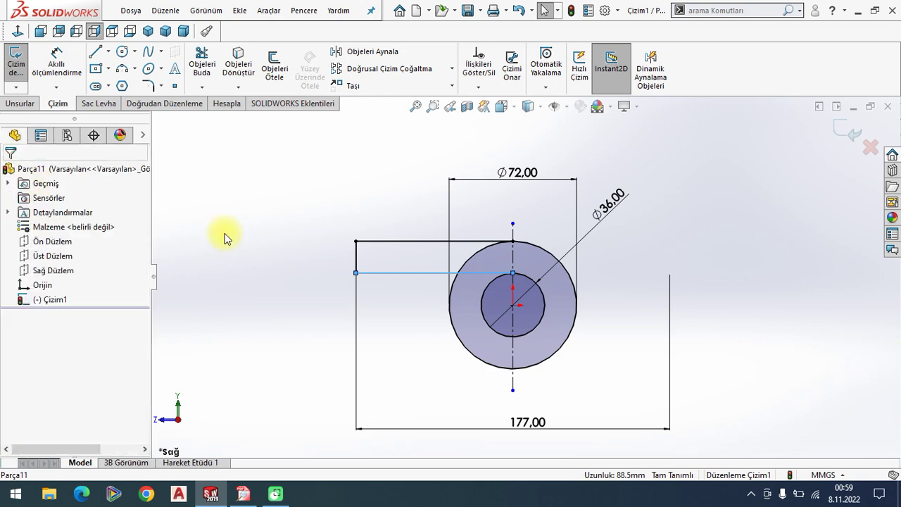
click(244, 493)
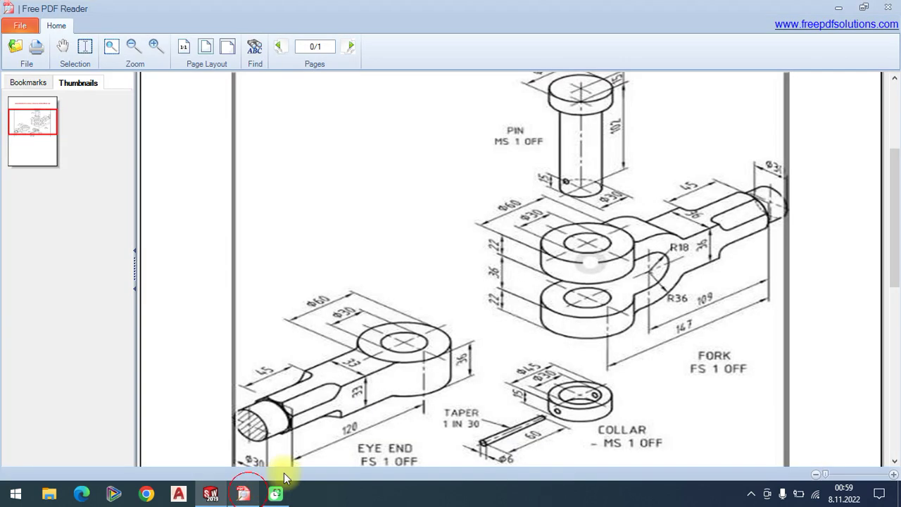
click(215, 485)
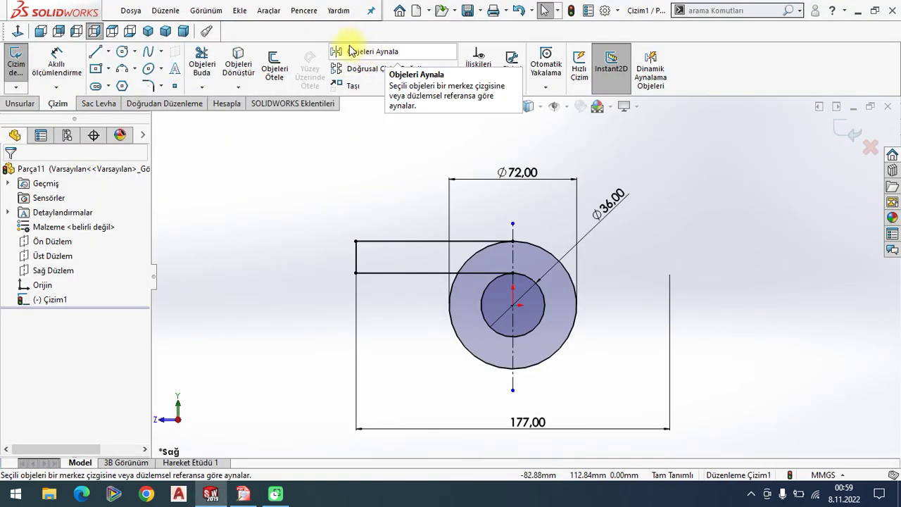
- Draw a horizontal centerline through the circle centre
click(100, 51)
click(141, 83)
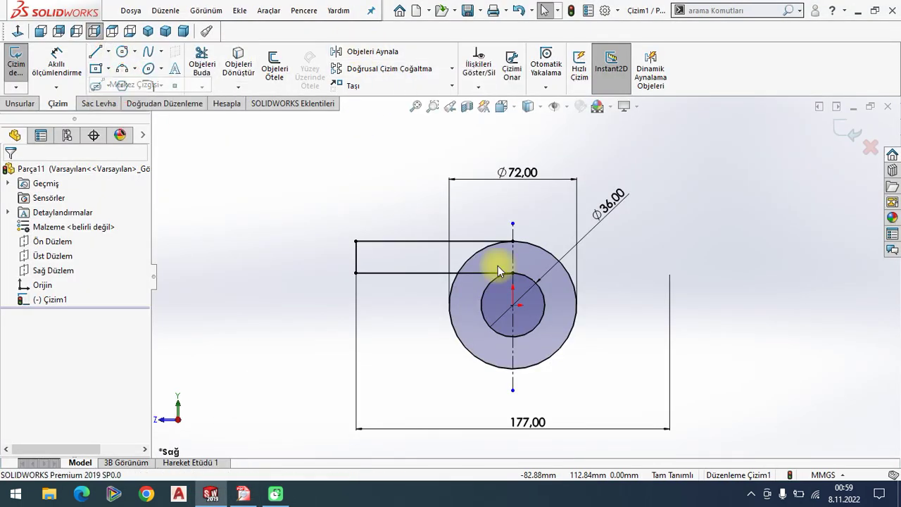
click(383, 305)
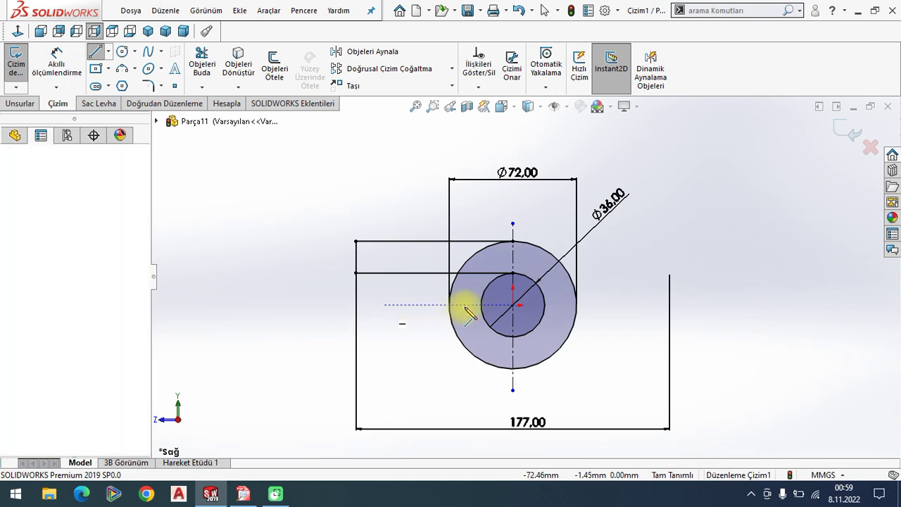
click(611, 305)
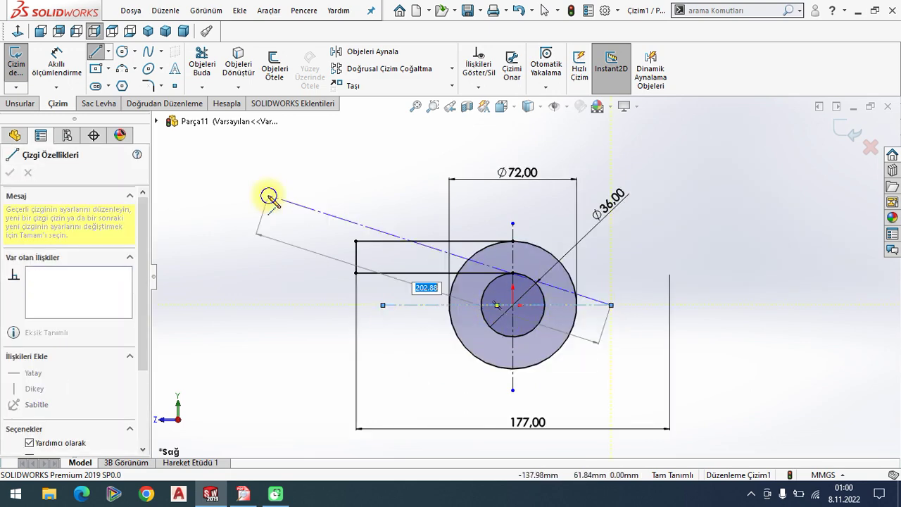
right_click(270, 196)
click(296, 203)
- Mirror the arm's two lines and left end line about the horizontal centerline
click(380, 58)
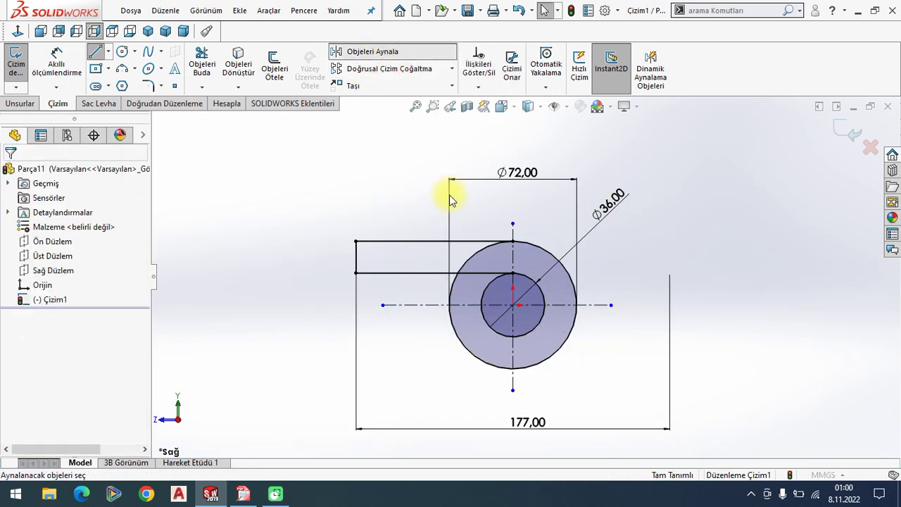
click(464, 273)
click(385, 242)
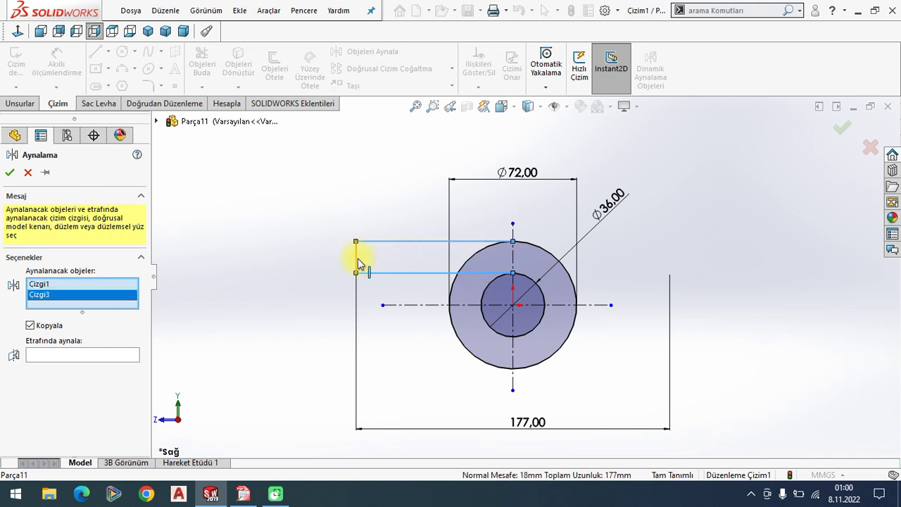
click(358, 261)
click(106, 366)
click(423, 305)
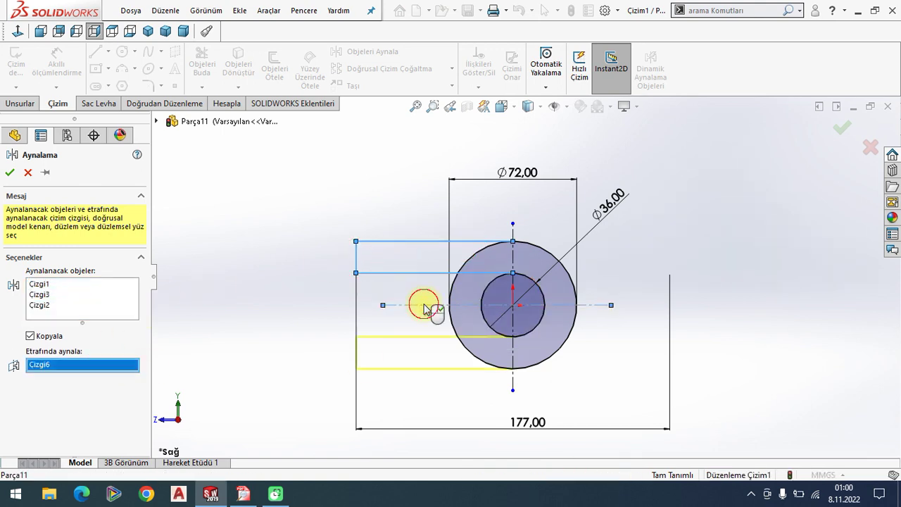
click(10, 174)
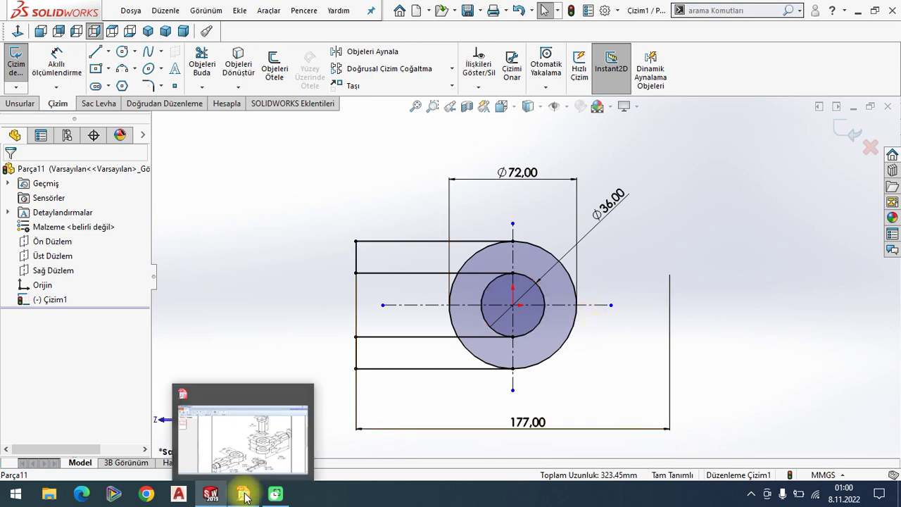
- Trim the upper and lower left arcs of the outer and inner circles, then check the reference PDF
click(204, 69)
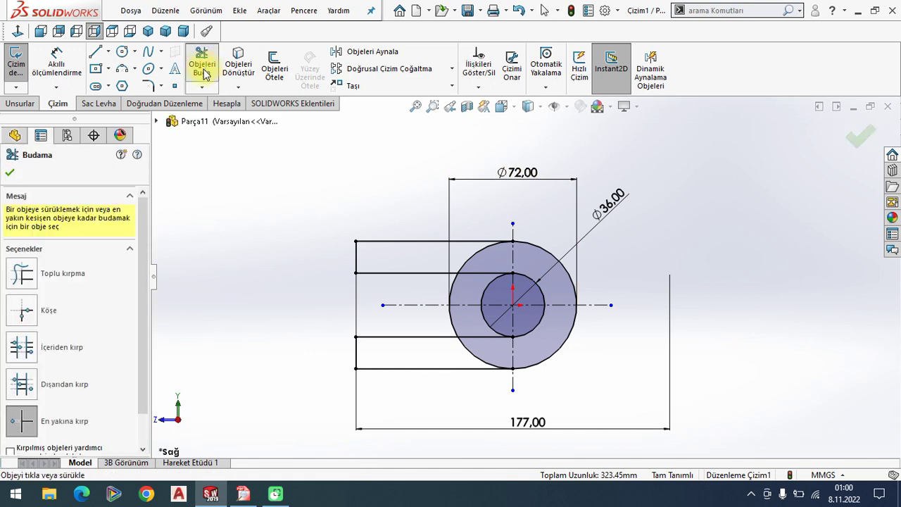
click(474, 251)
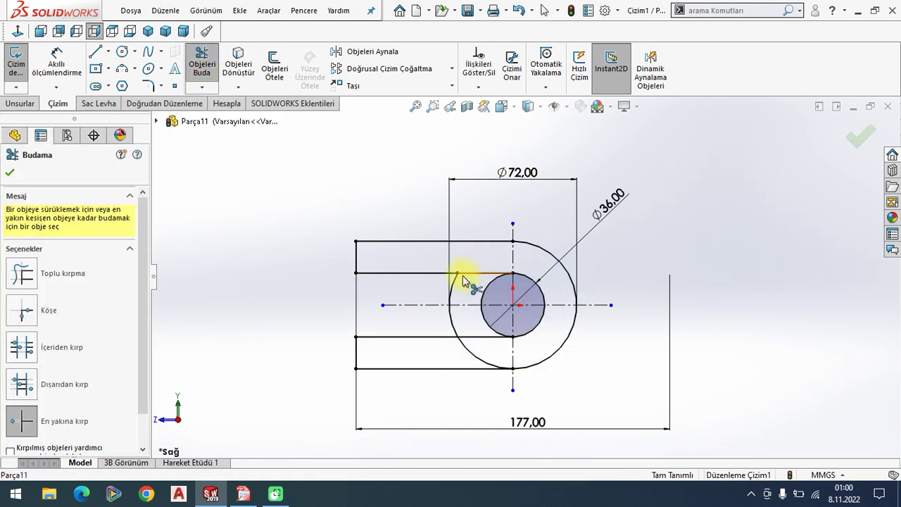
click(451, 322)
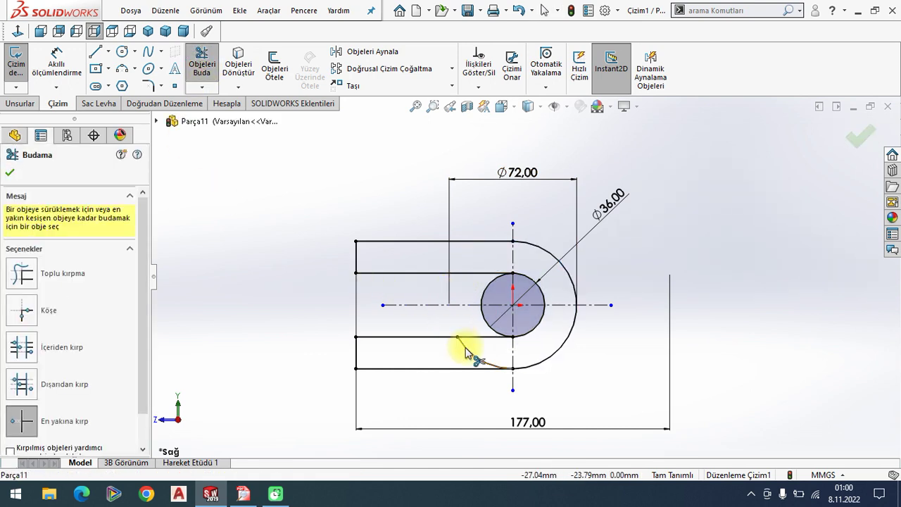
click(490, 290)
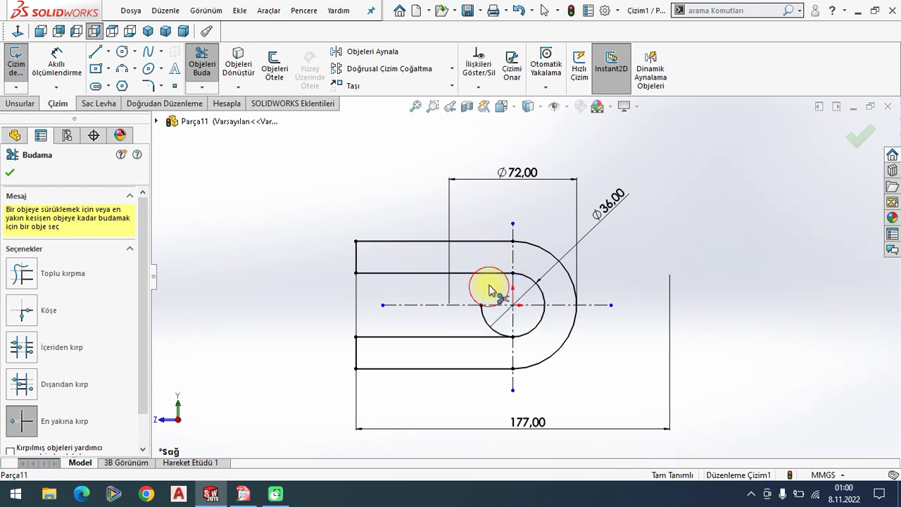
click(493, 322)
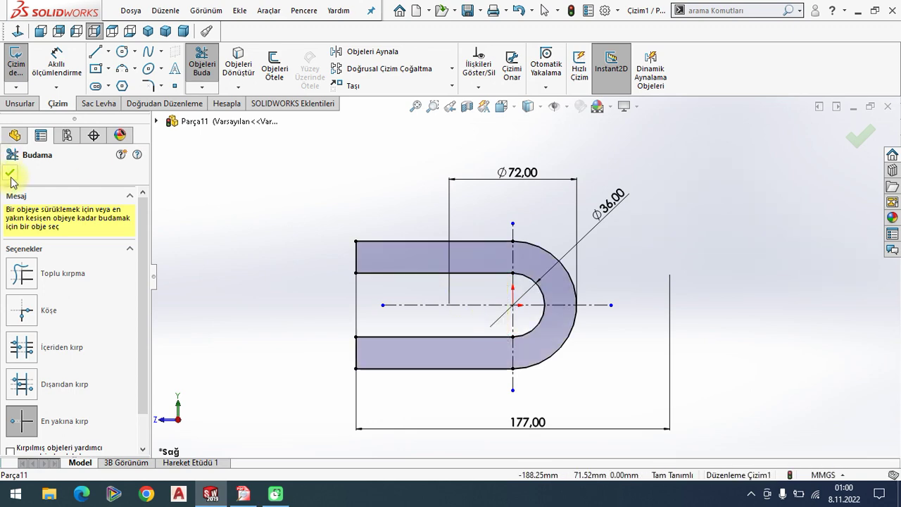
click(10, 173)
click(231, 415)
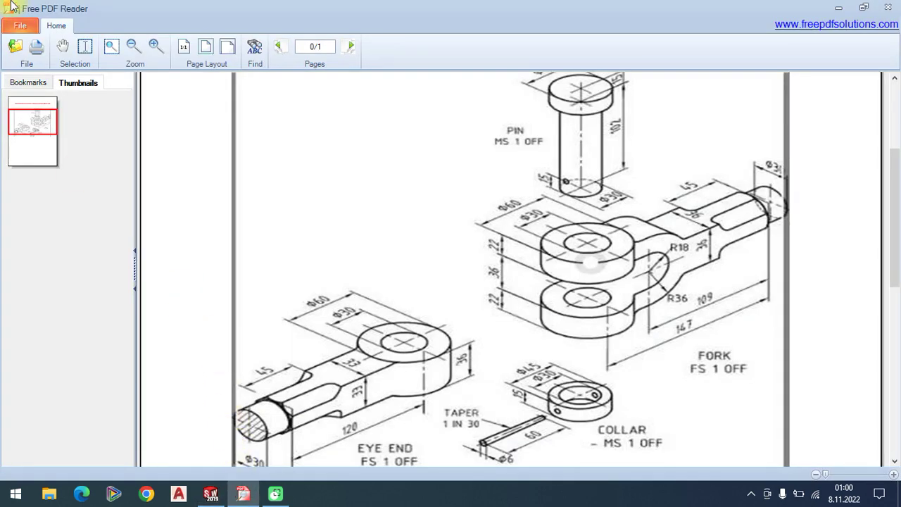
click(210, 493)
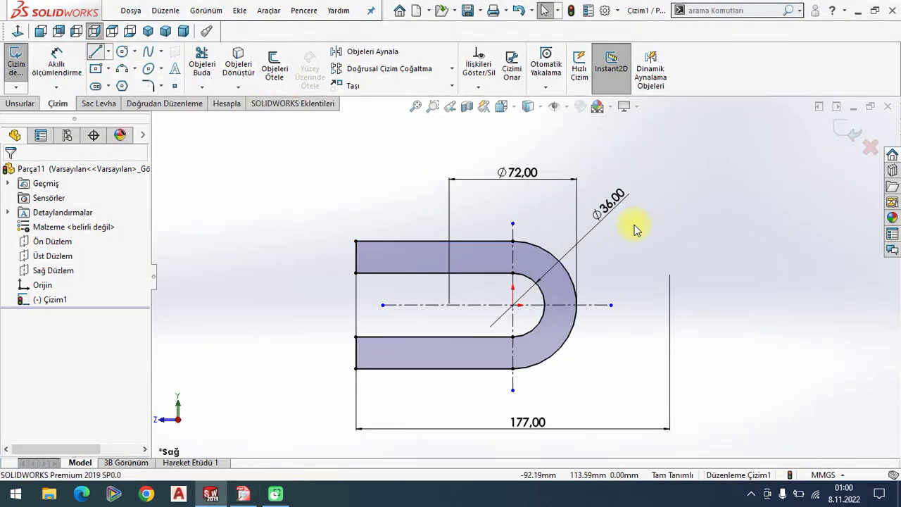
- Draw a horizontal line running right from the outer arc, then glance at the reference drawing
scroll(603, 288, down, 2)
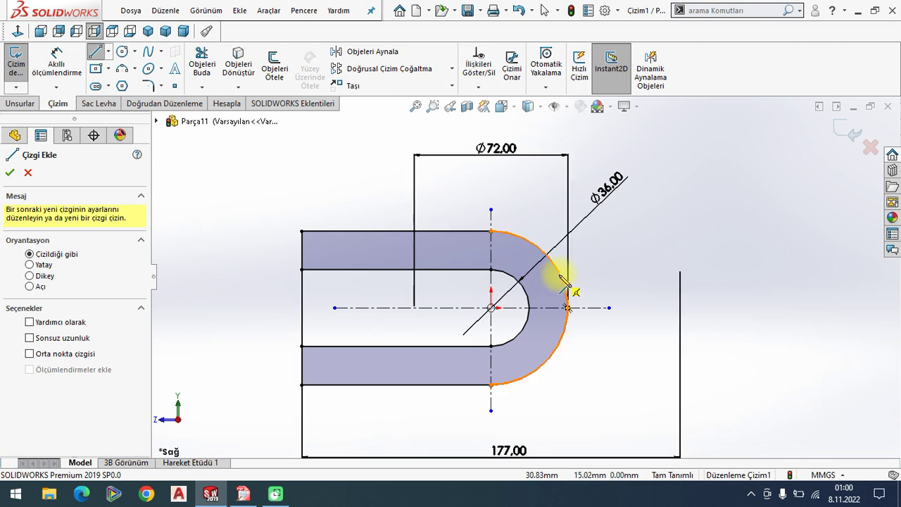
click(552, 274)
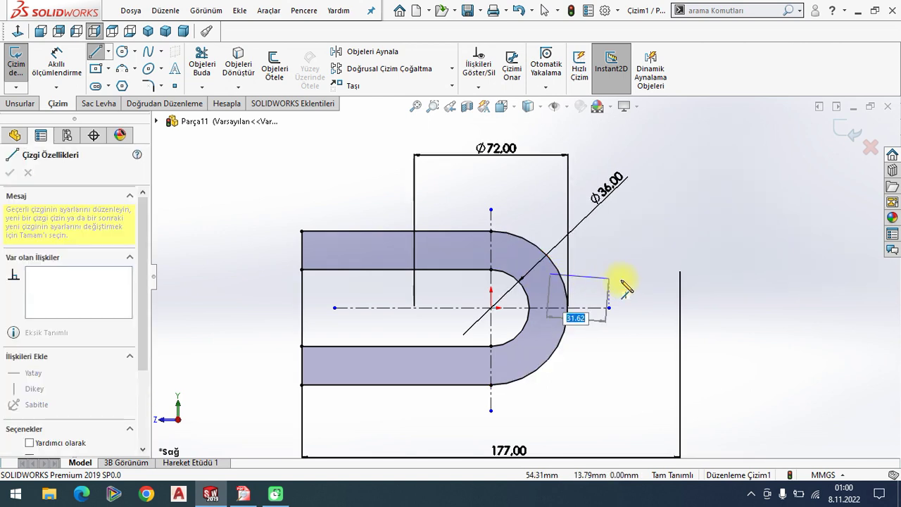
click(722, 274)
right_click(322, 171)
click(373, 199)
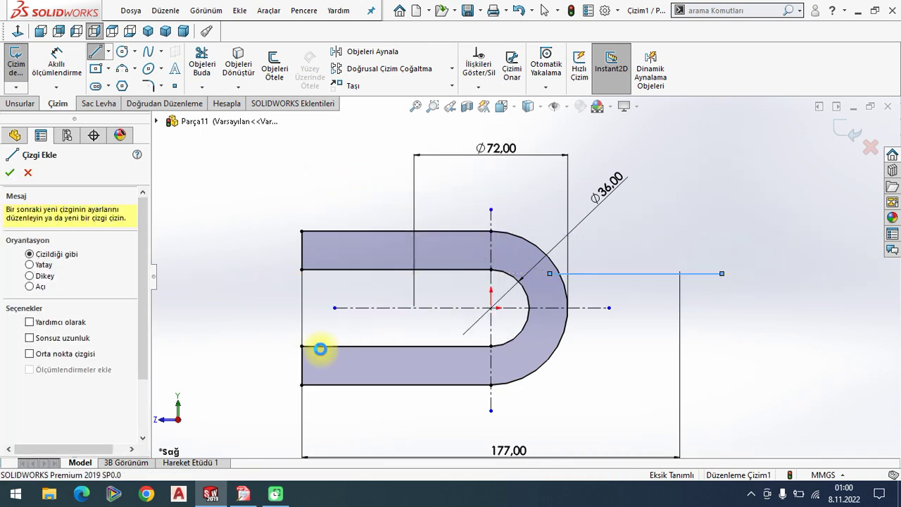
key(Escape)
click(243, 494)
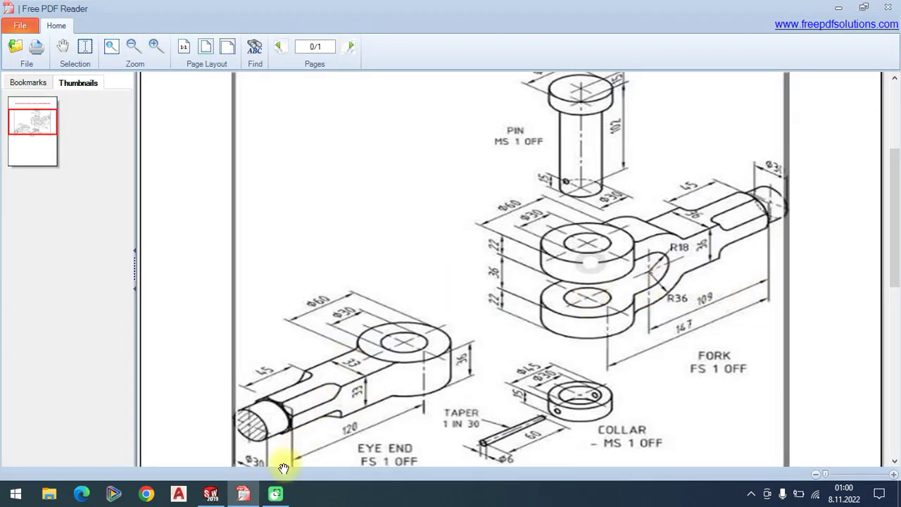
click(242, 493)
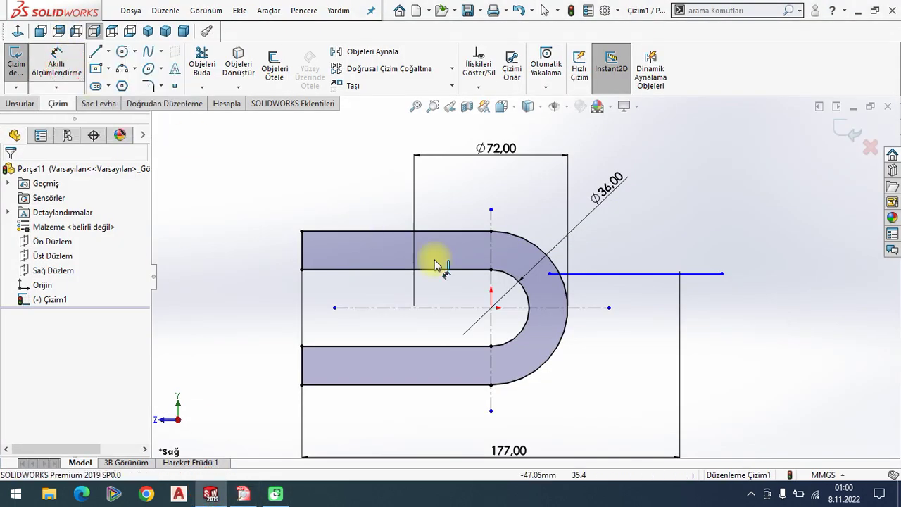
- Dimension the line's right endpoint 109 from the sketch origin
key(d)
click(721, 274)
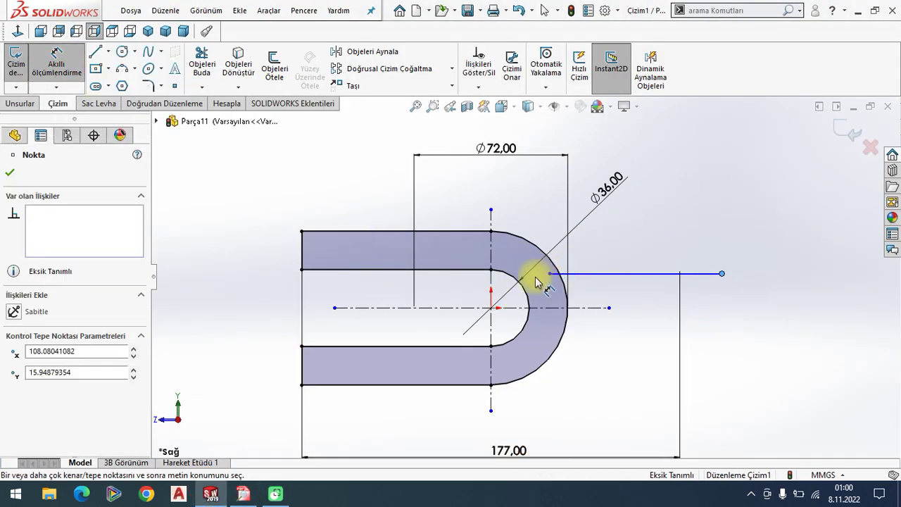
click(492, 310)
scroll(535, 337, up, 2)
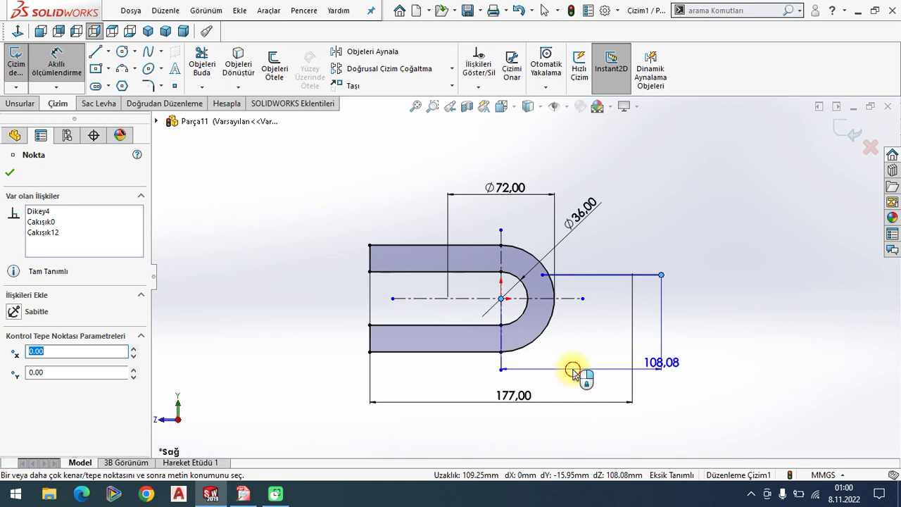
click(574, 373)
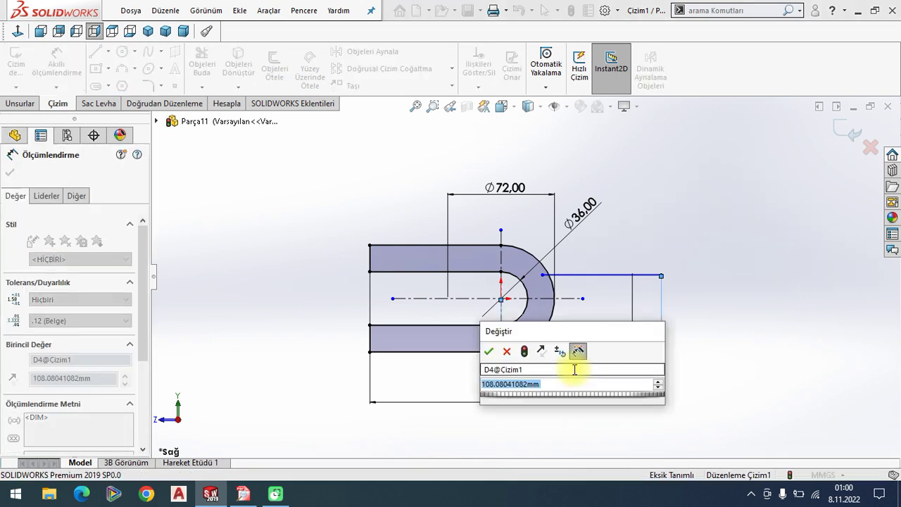
text(109)
key(Escape)
click(366, 164)
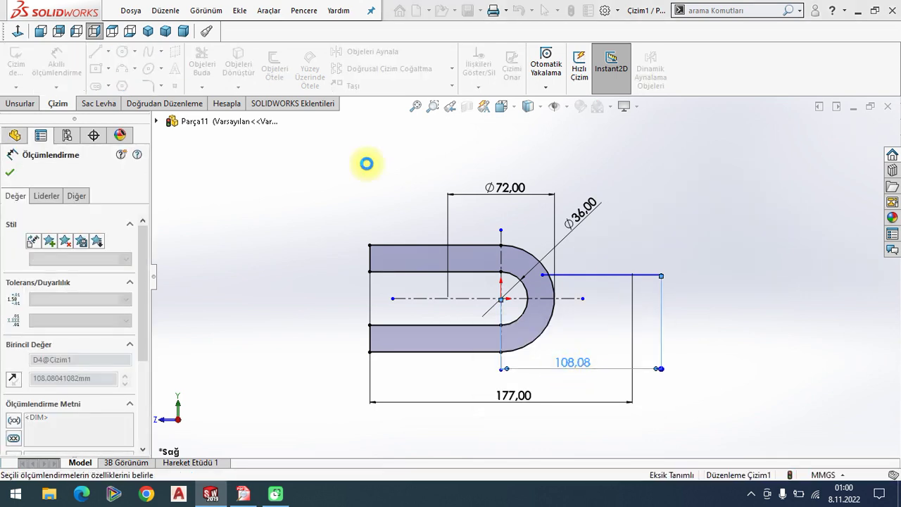
click(9, 174)
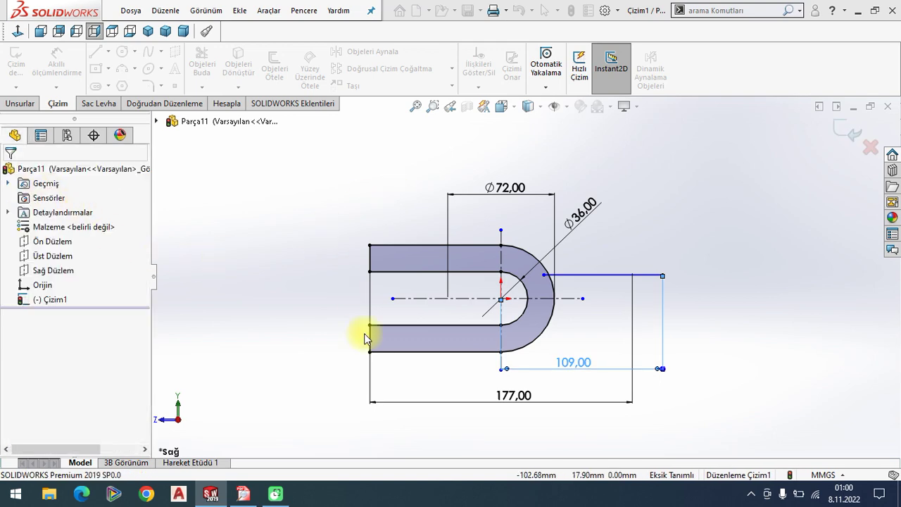
- After checking the reference drawing, add the 36 width dimension from the centreline
click(243, 494)
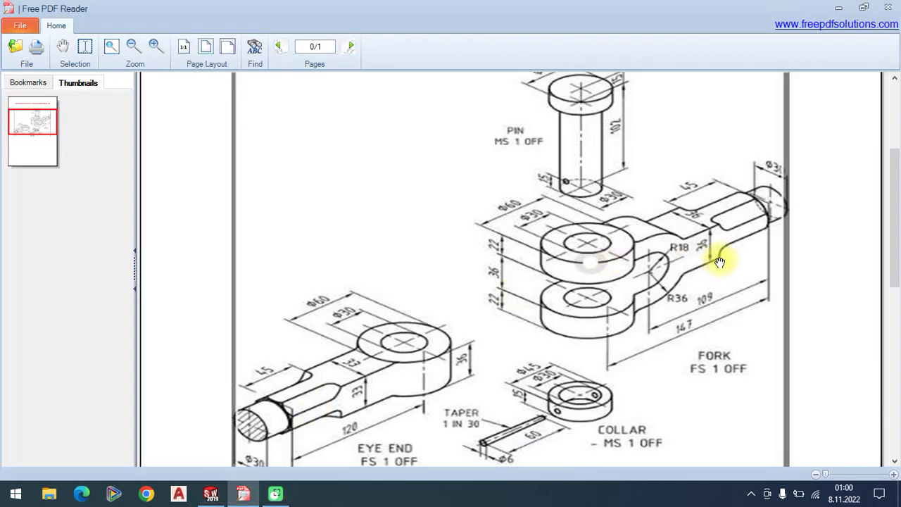
click(211, 494)
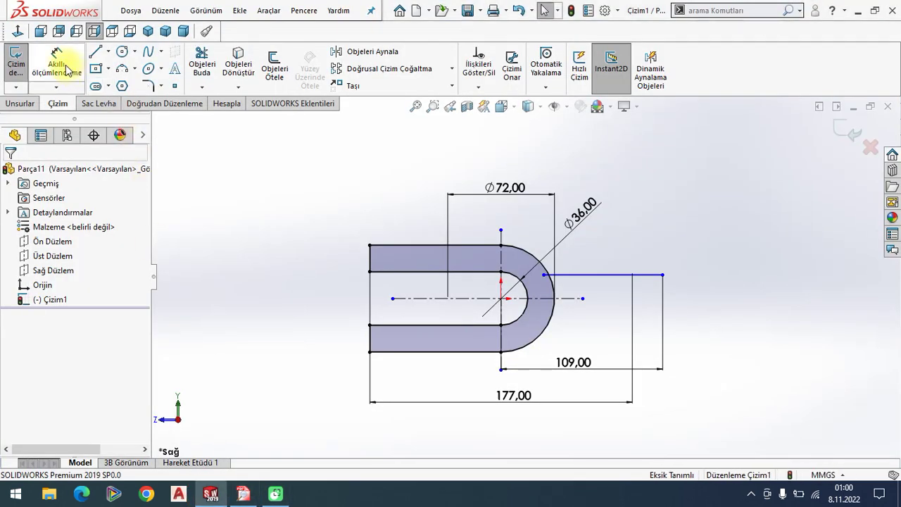
click(569, 299)
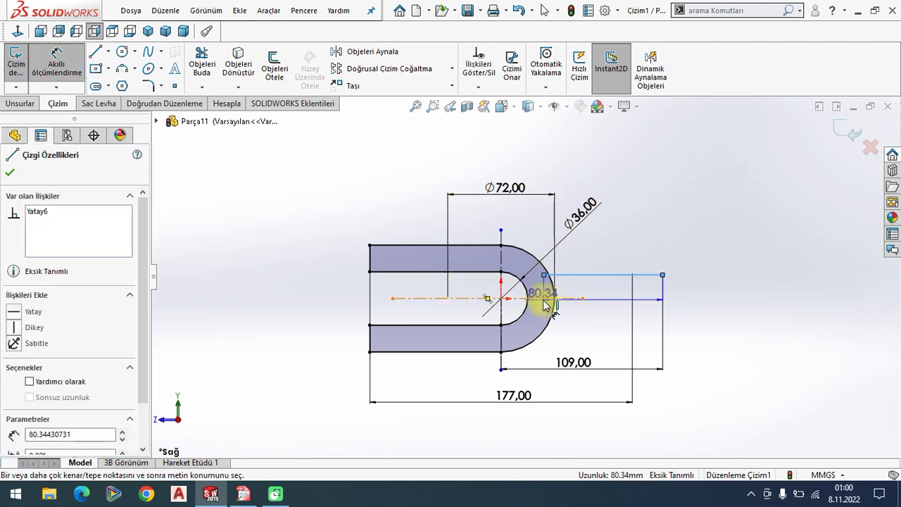
click(722, 325)
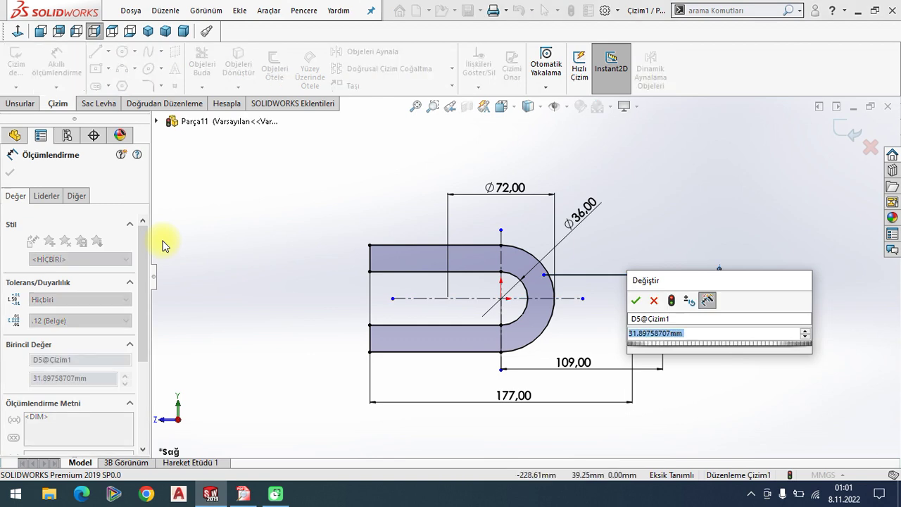
text(31.9)
key(Return)
click(9, 172)
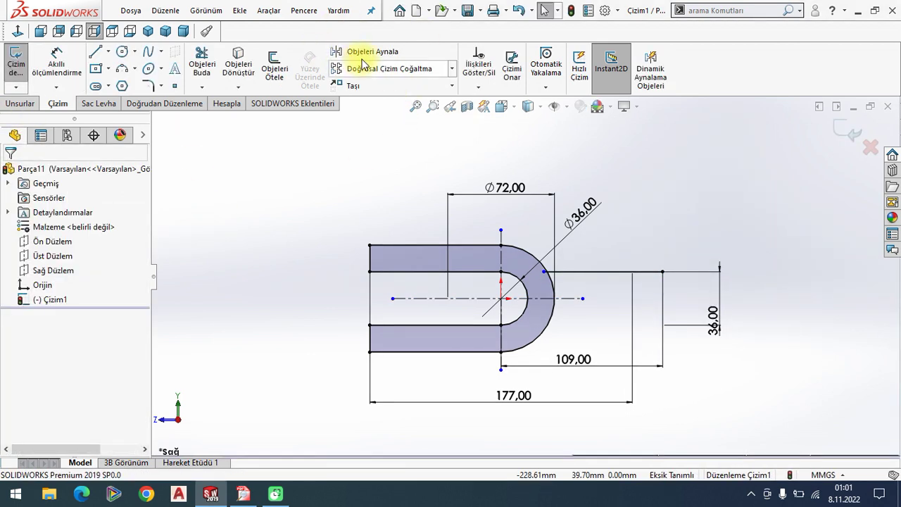
- Mirror the shank's horizontal line about the centreline
scroll(572, 310, down, 2)
click(584, 264)
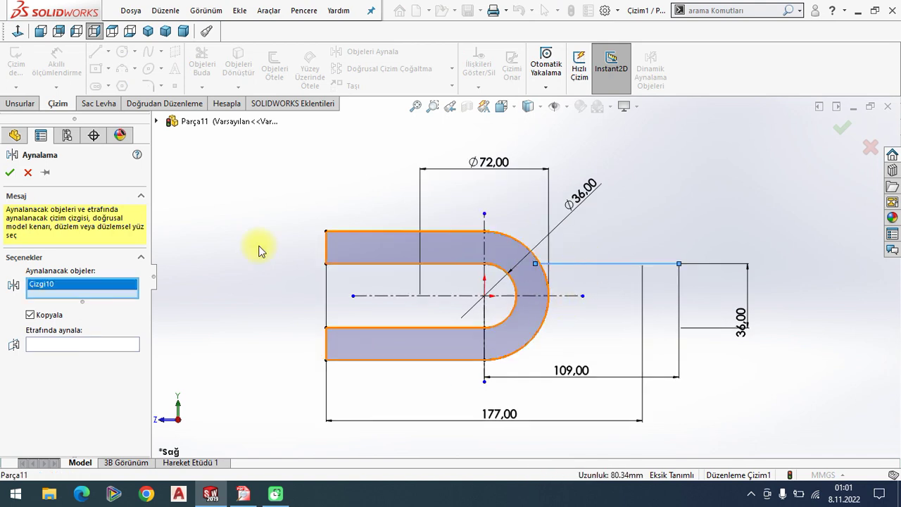
click(45, 344)
click(384, 297)
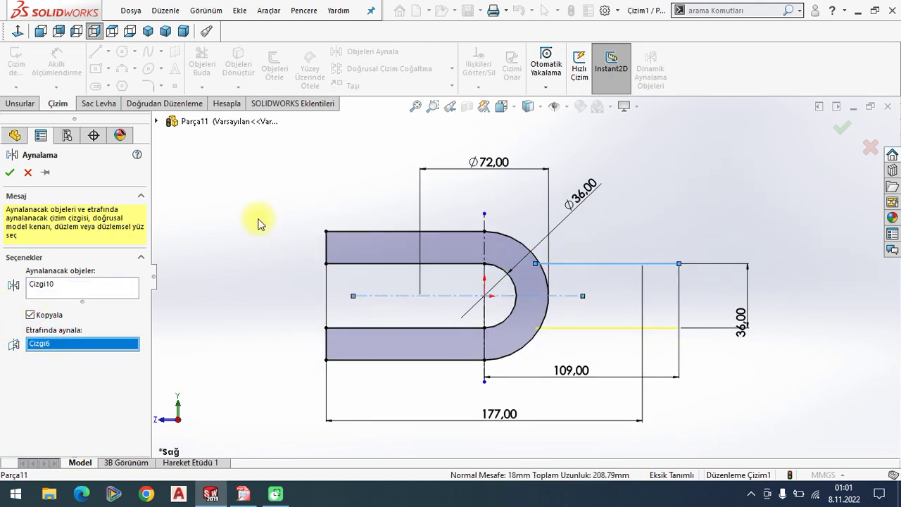
click(10, 173)
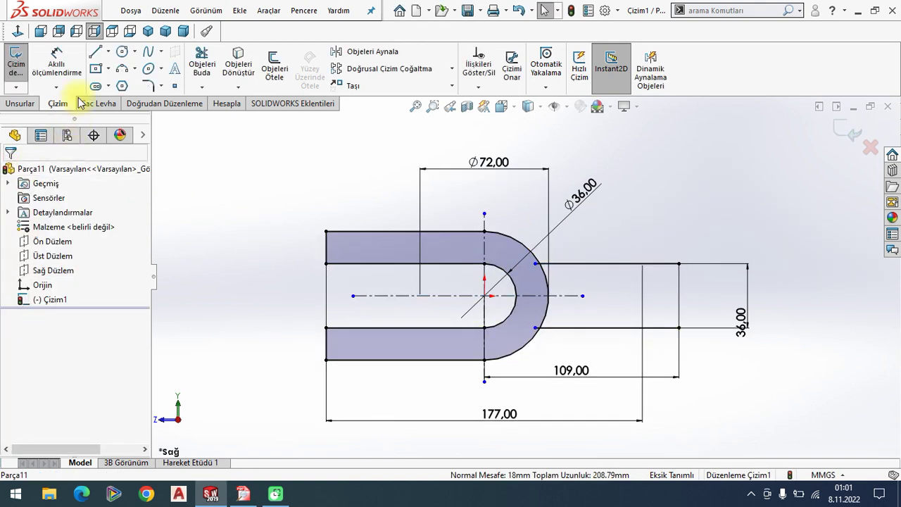
- Draw a vertical line closing the shank's right end
click(96, 51)
click(678, 264)
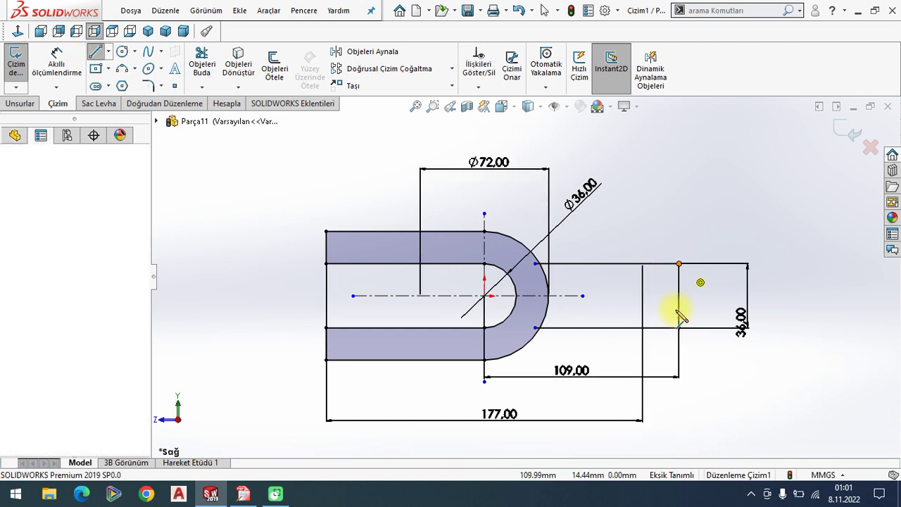
click(679, 327)
right_click(215, 191)
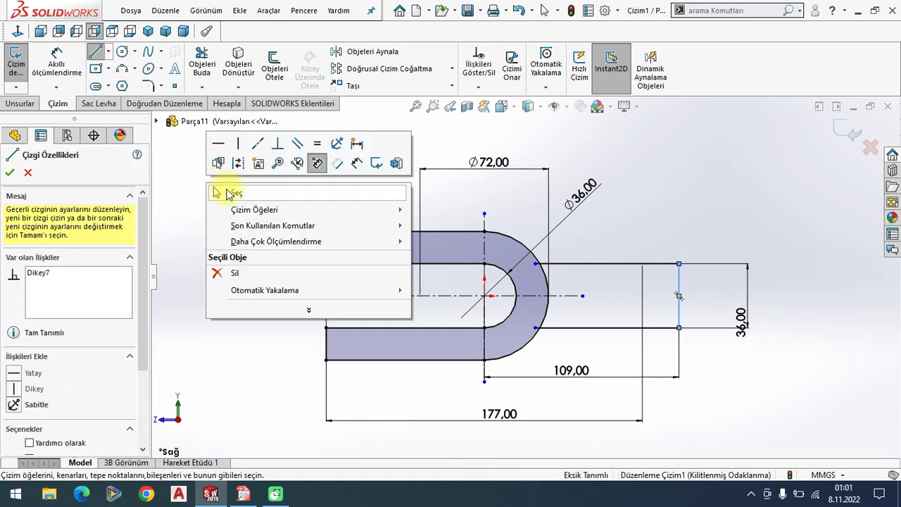
click(241, 194)
- Trim the outer arc between the shank lines and the leftover stubs
scroll(643, 300, down, 2)
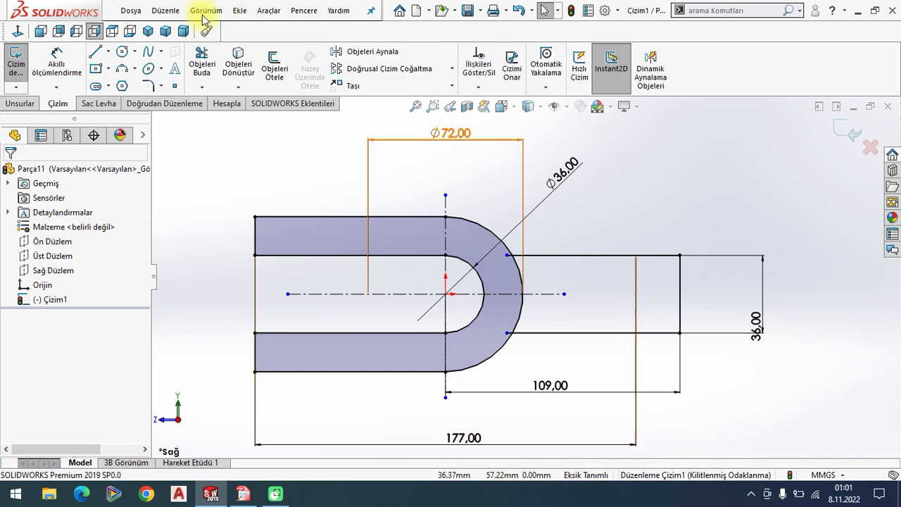
click(202, 66)
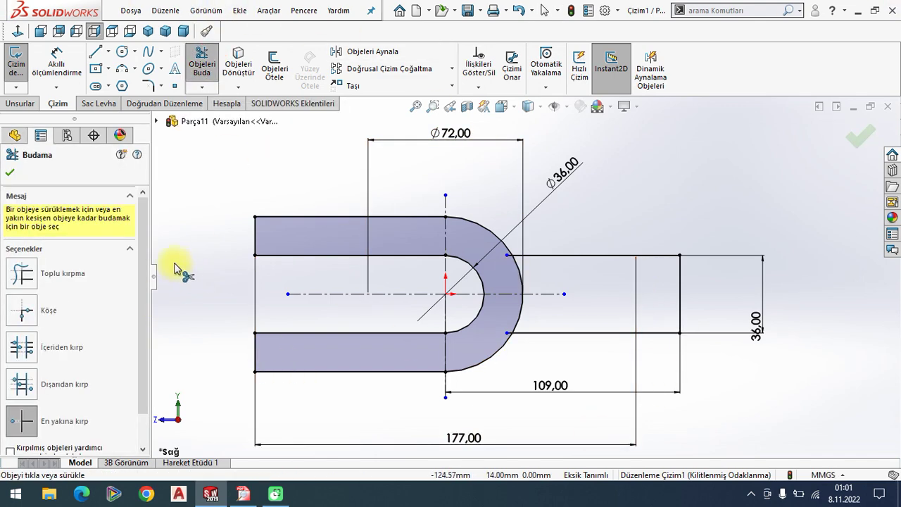
scroll(502, 261, down, 2)
scroll(528, 261, down, 2)
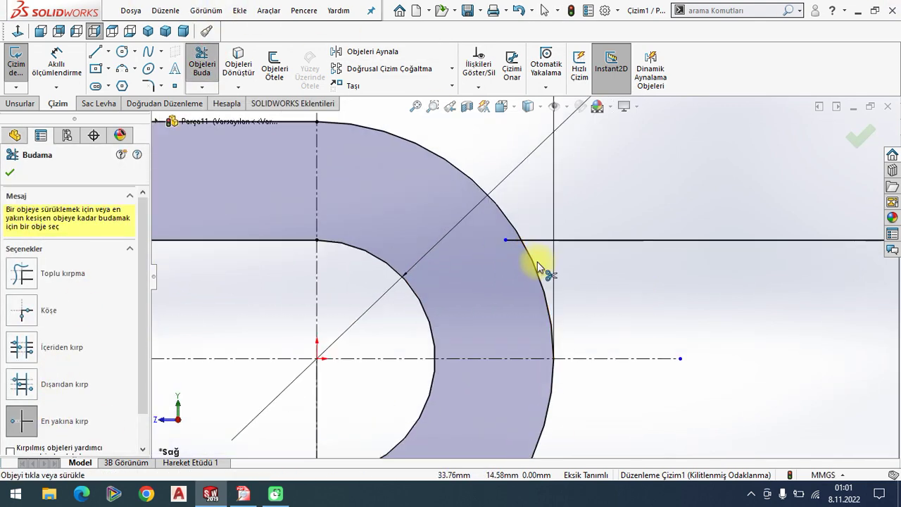
scroll(519, 258, down, 2)
click(498, 229)
scroll(518, 254, up, 2)
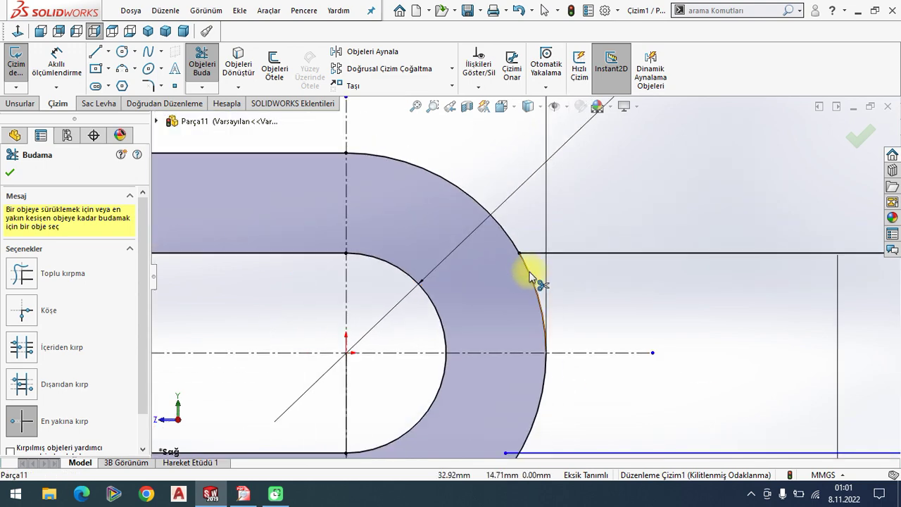
scroll(528, 275, up, 2)
scroll(527, 368, down, 2)
scroll(520, 316, down, 1)
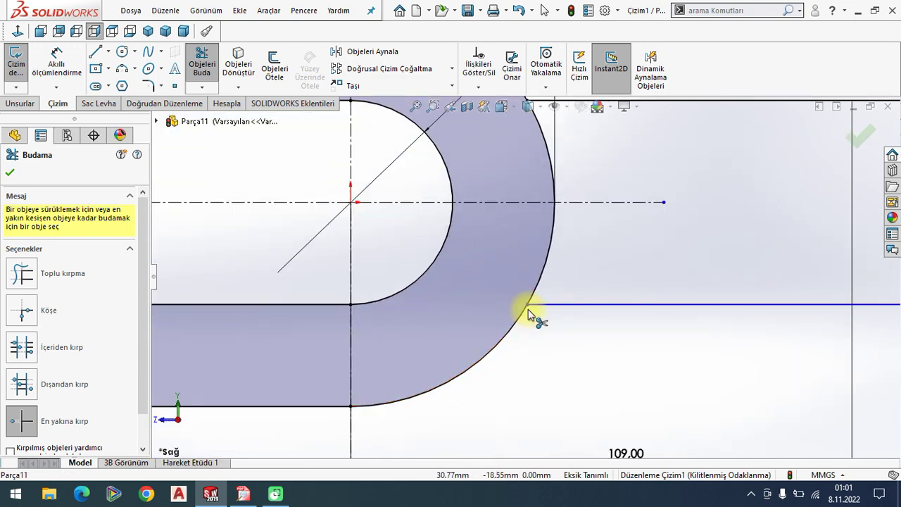
scroll(528, 313, up, 3)
scroll(527, 288, down, 2)
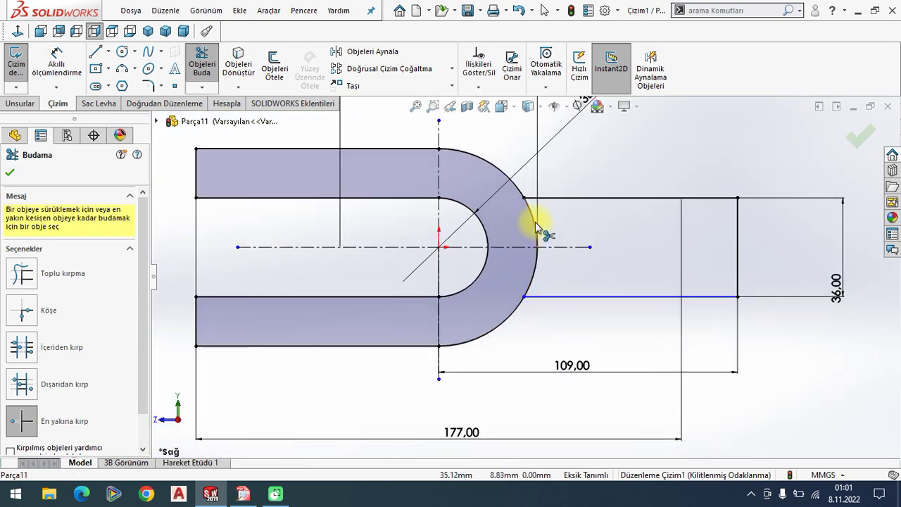
click(535, 227)
click(536, 264)
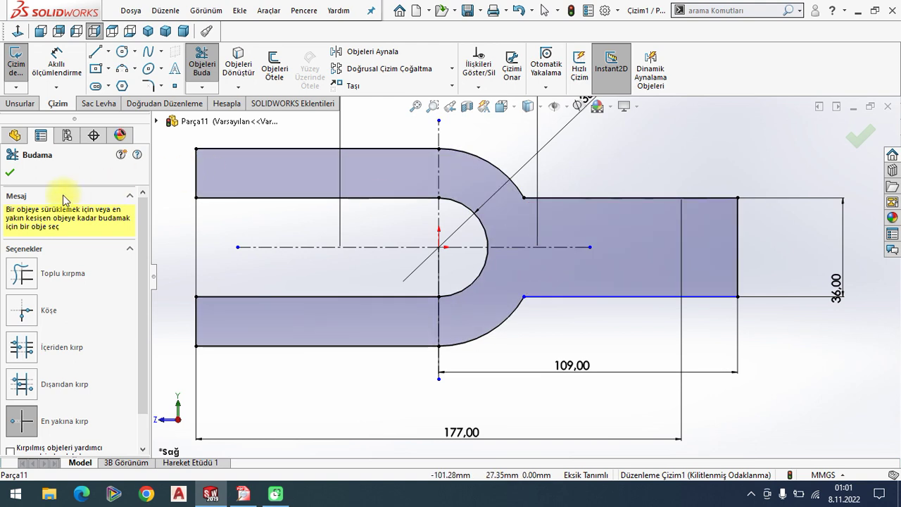
click(9, 175)
- Add a Horizontal relation to the bottom shank line
scroll(543, 301, up, 1)
click(584, 294)
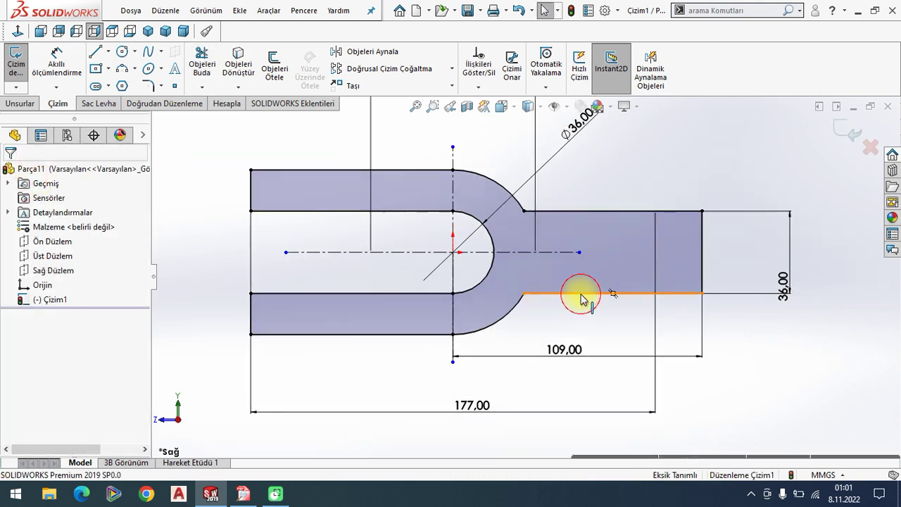
click(14, 311)
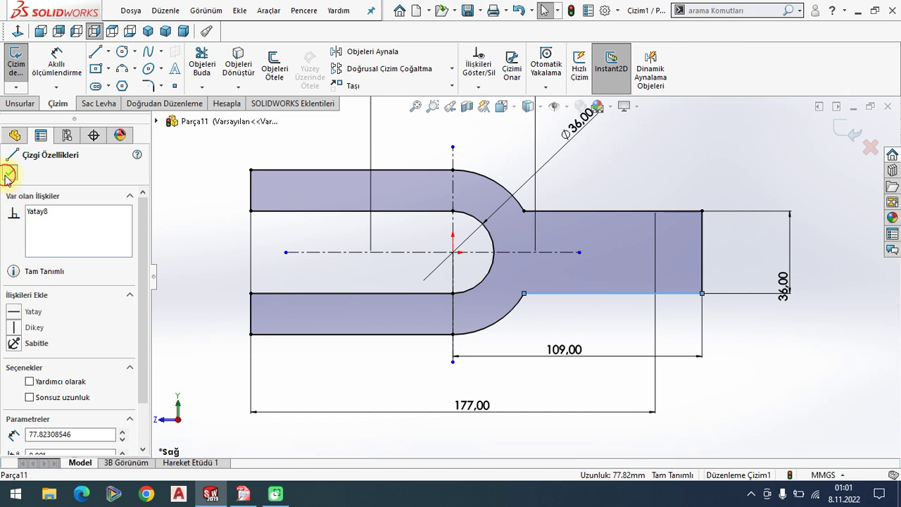
click(7, 177)
scroll(466, 304, up, 2)
click(241, 232)
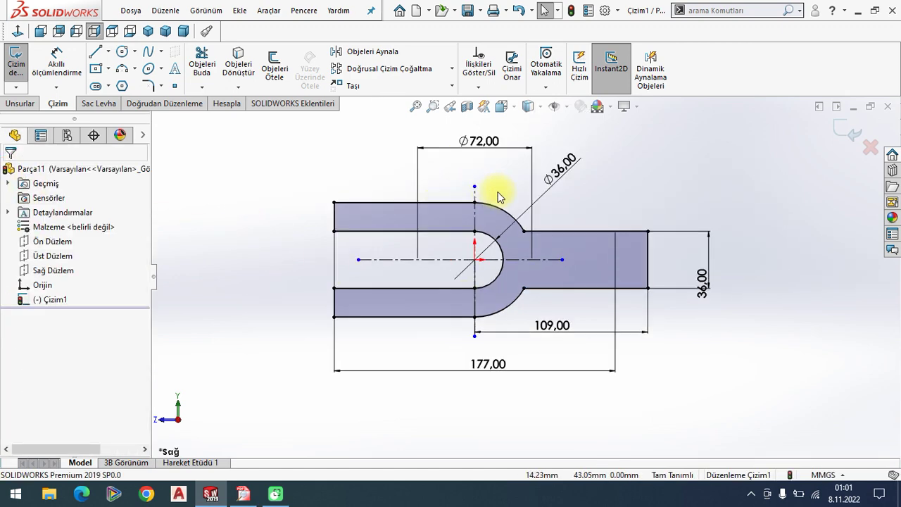
- Extrude the fork profile Mid Plane to 36 mm, creating Yükseklik-Ekstrüzyon1
click(147, 30)
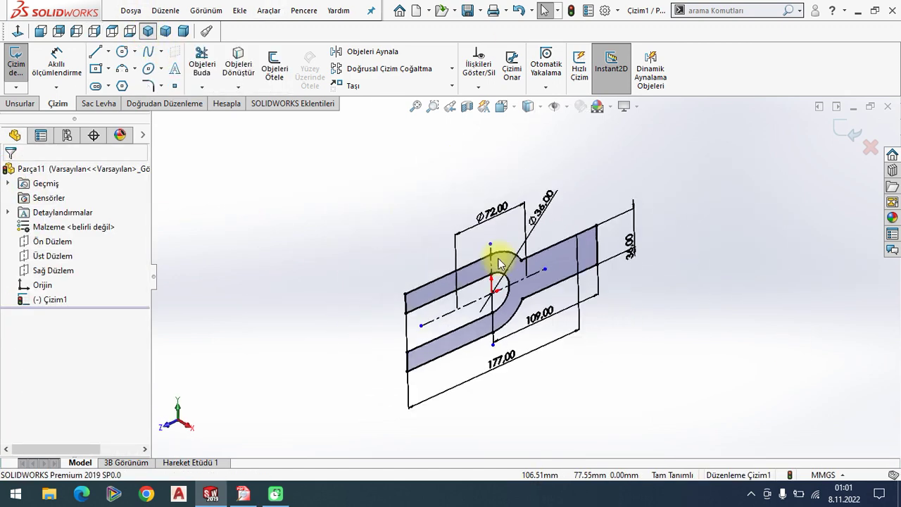
click(16, 104)
click(21, 71)
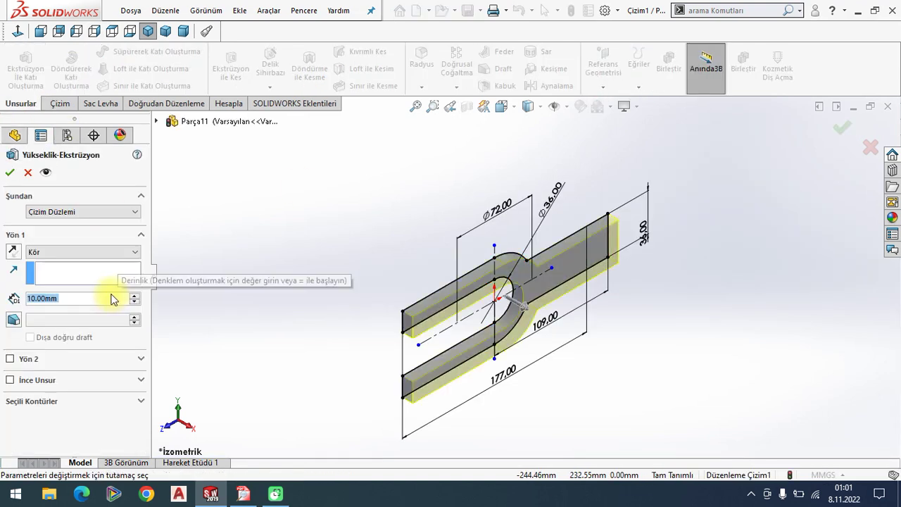
click(60, 253)
click(62, 307)
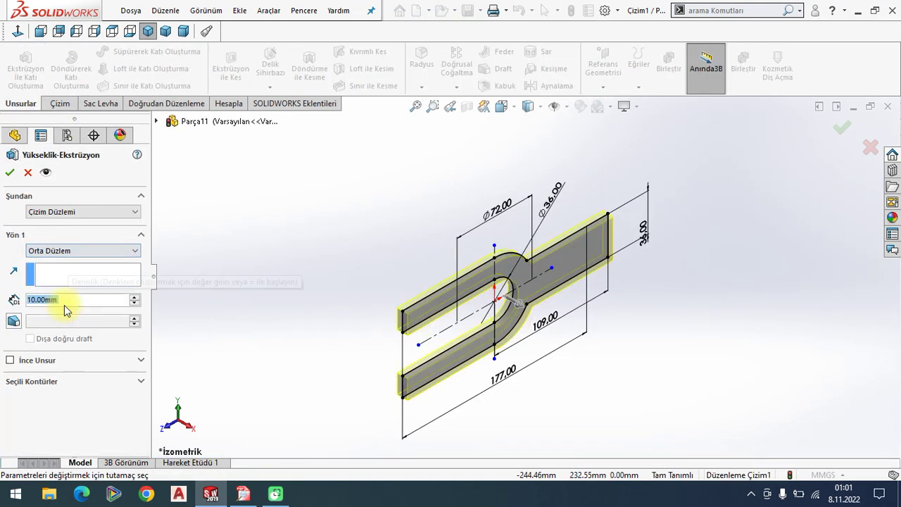
click(243, 494)
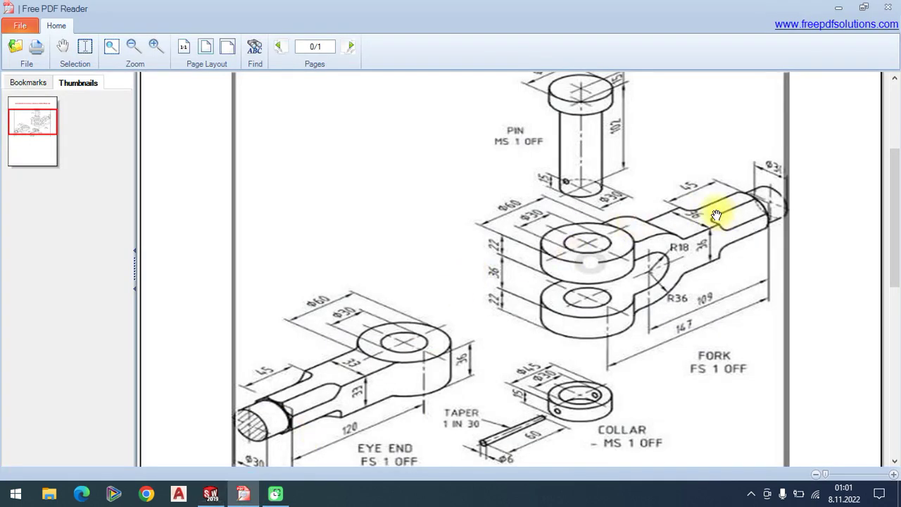
click(219, 488)
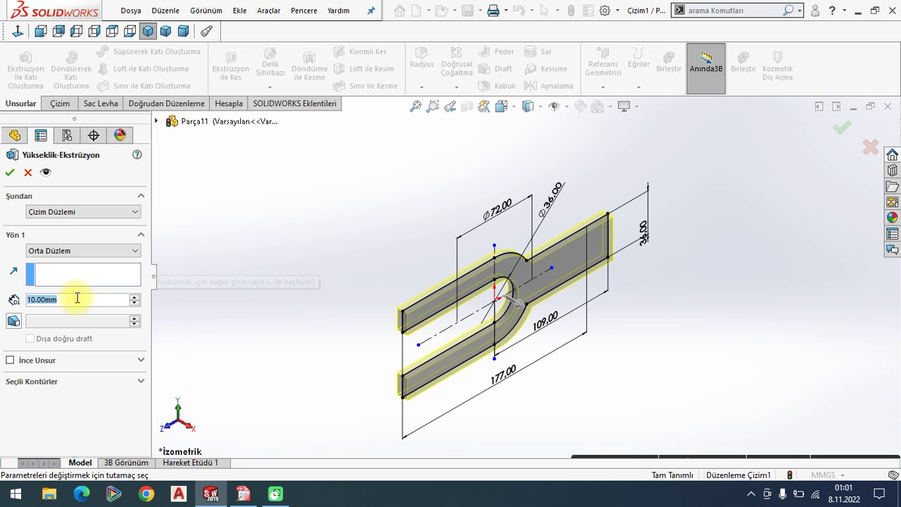
text(6)
key(Return)
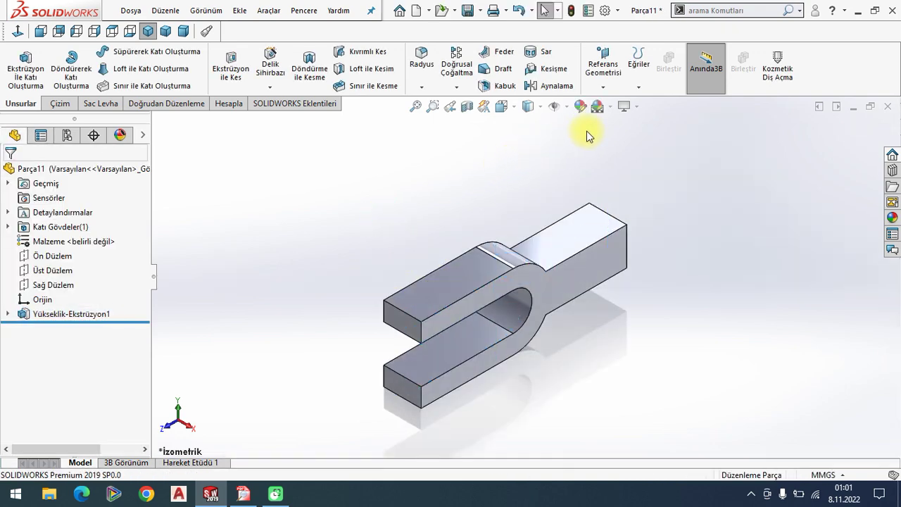
- Apply the Plain White scene background and bring up the reference drawing
click(609, 106)
click(622, 41)
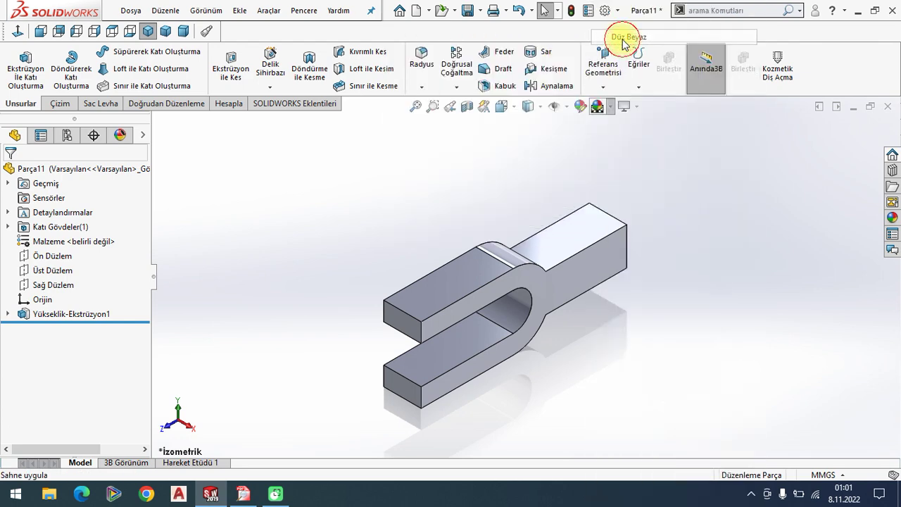
click(243, 492)
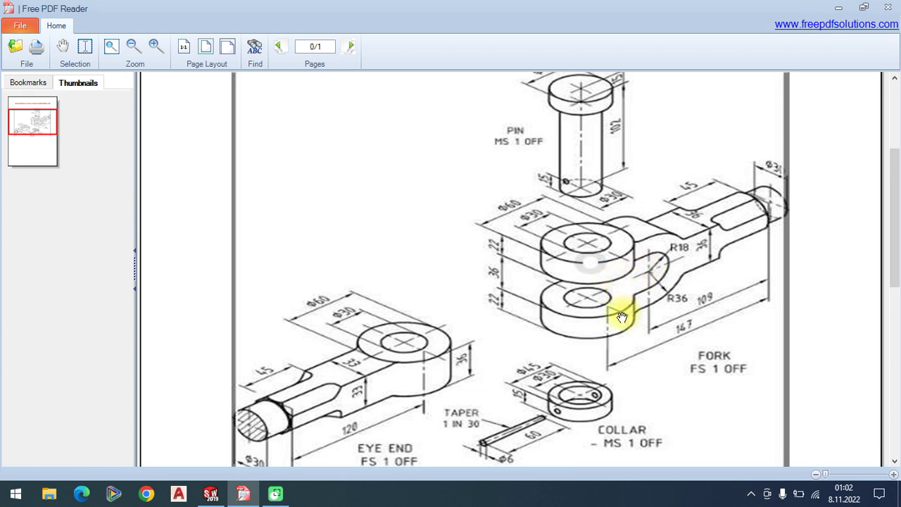
- Start a new sketch on the prong's top face, viewed normal to it
click(210, 494)
middle_drag(453, 312, 458, 181)
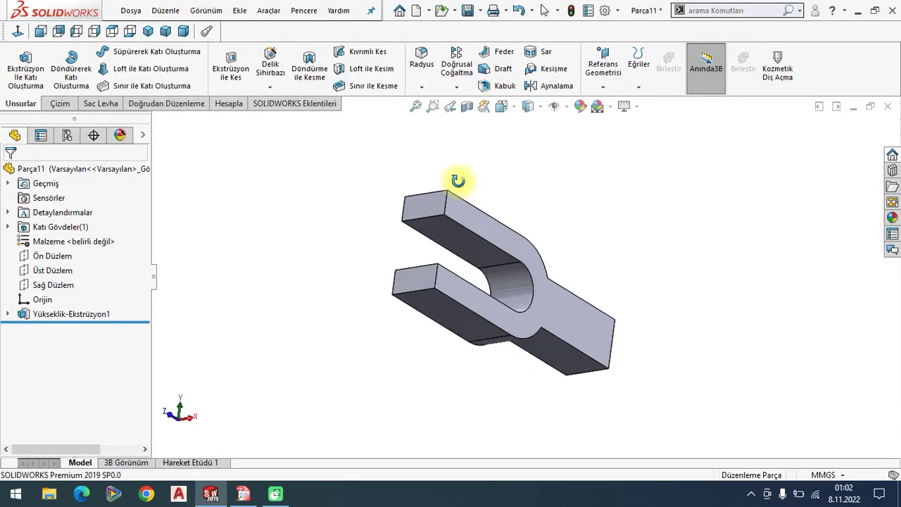
click(467, 246)
click(519, 201)
click(40, 33)
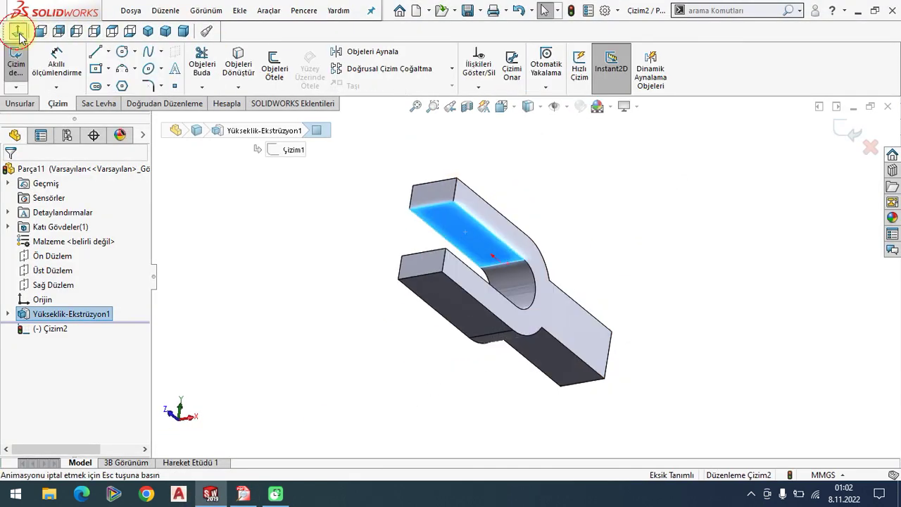
- Draw a circle near the prong's end
click(122, 51)
scroll(560, 174, up, 2)
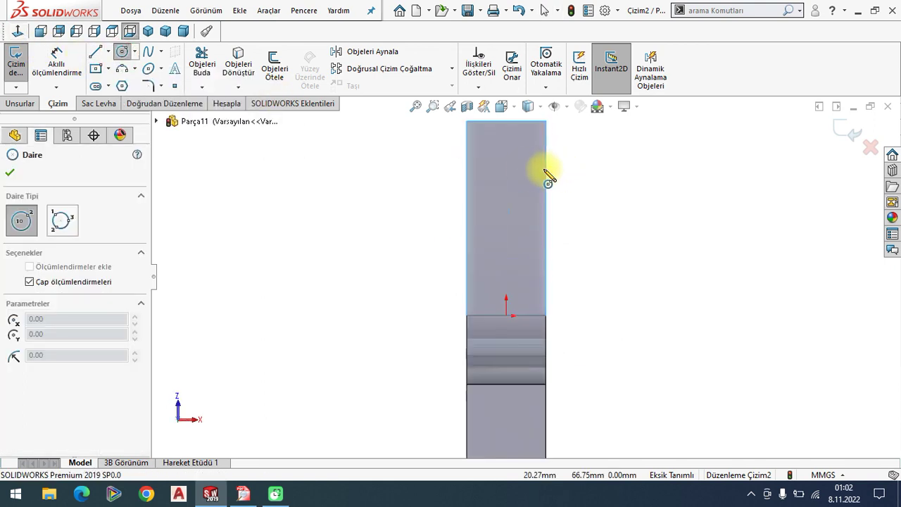
click(506, 163)
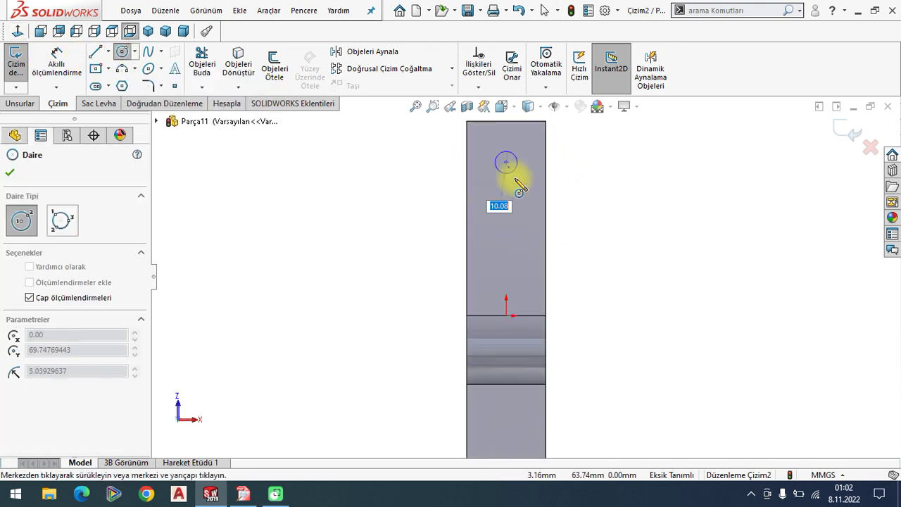
click(569, 203)
right_click(254, 202)
click(280, 204)
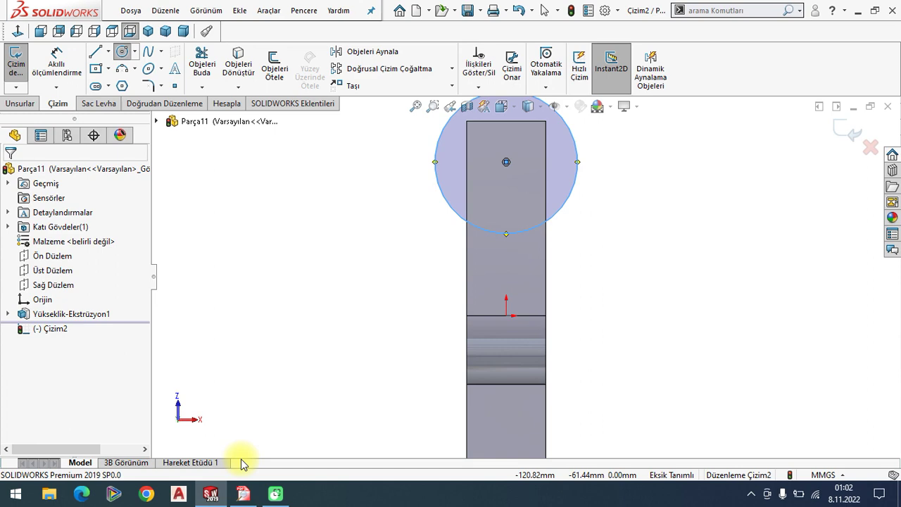
- After checking the reference drawing, dimension the circle's diameter to 60
click(243, 494)
drag(628, 191, 608, 205)
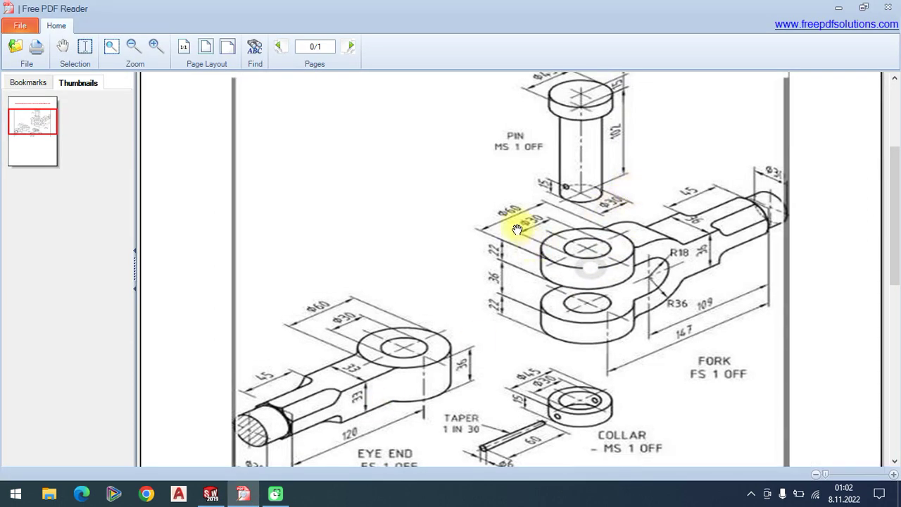
click(211, 494)
click(57, 62)
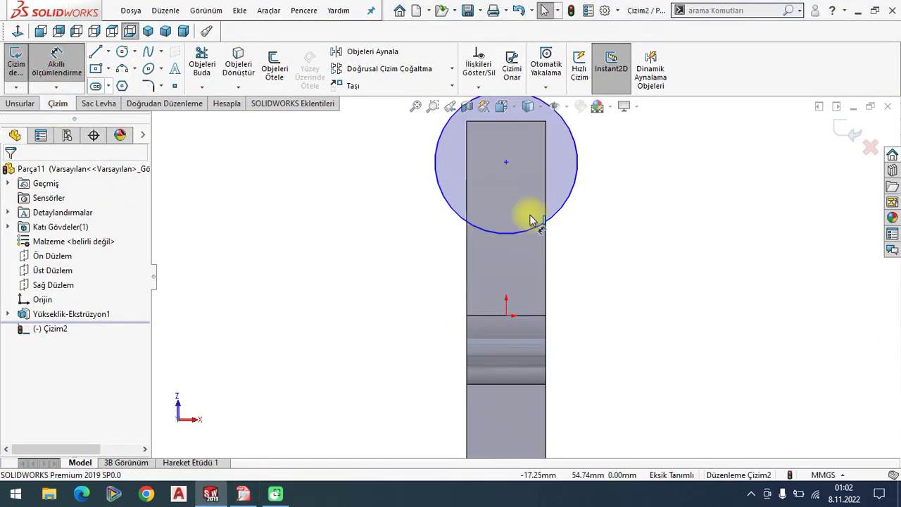
scroll(539, 213, down, 1)
click(577, 186)
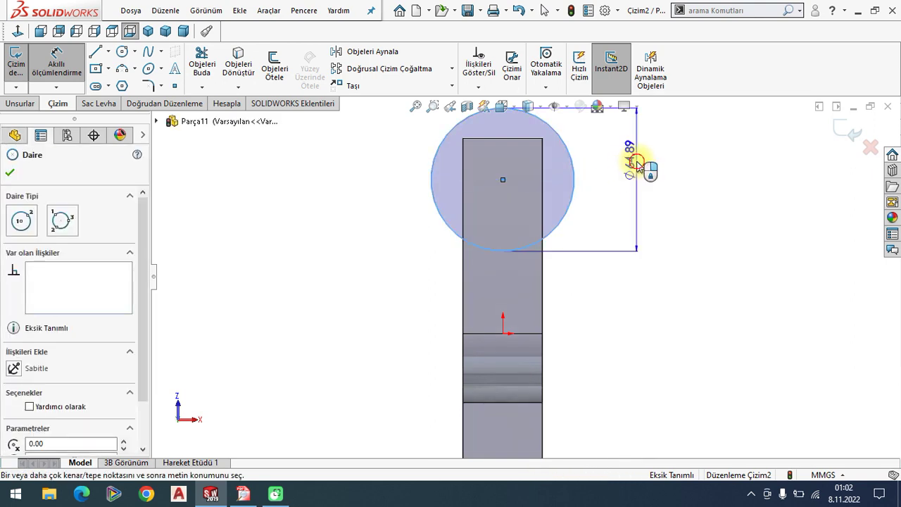
click(635, 152)
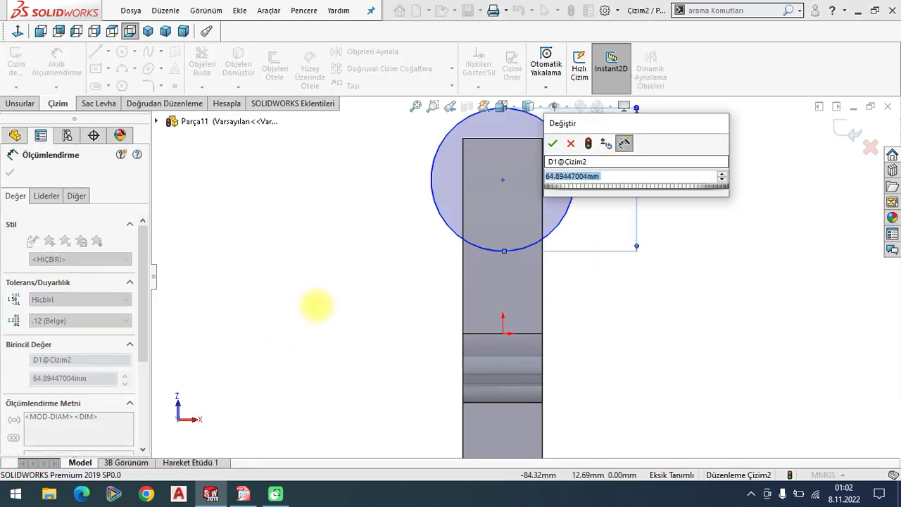
text(60)
key(Escape)
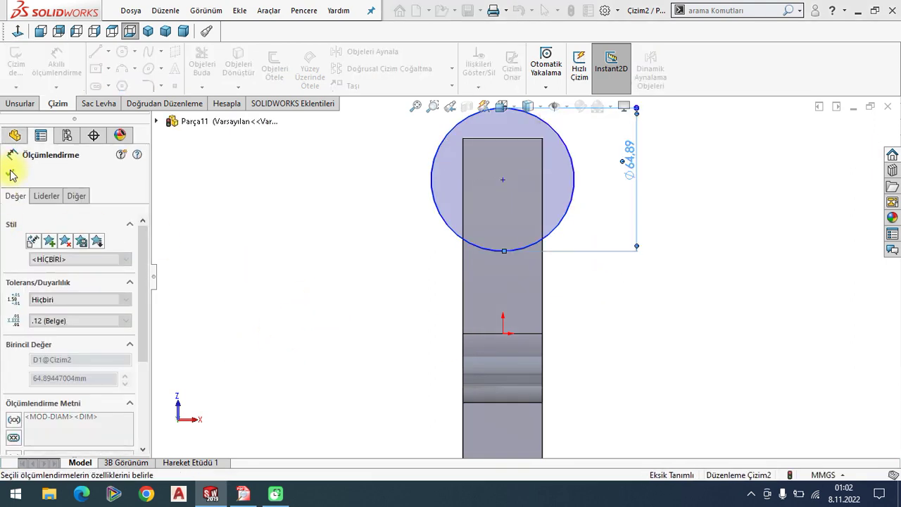
click(11, 174)
- Draw a construction centreline from the circle's centre down to the origin, checking the reference drawing
click(107, 51)
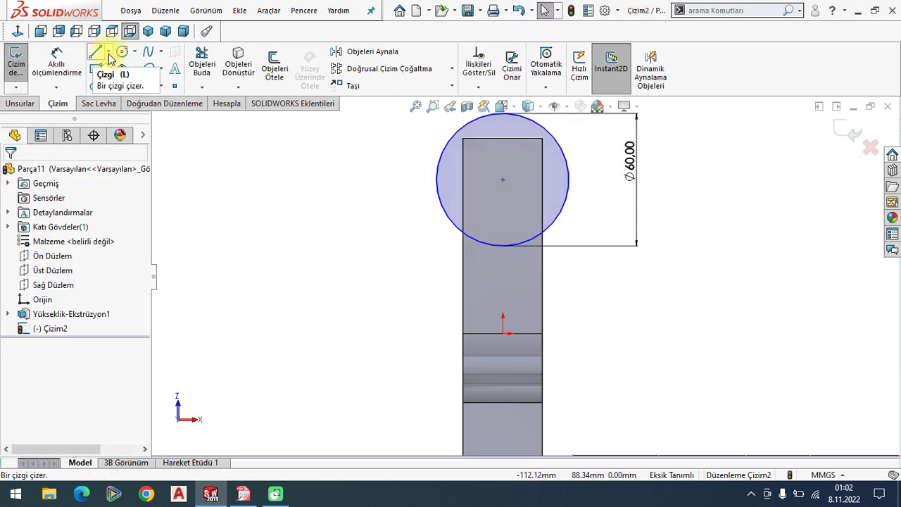
click(125, 85)
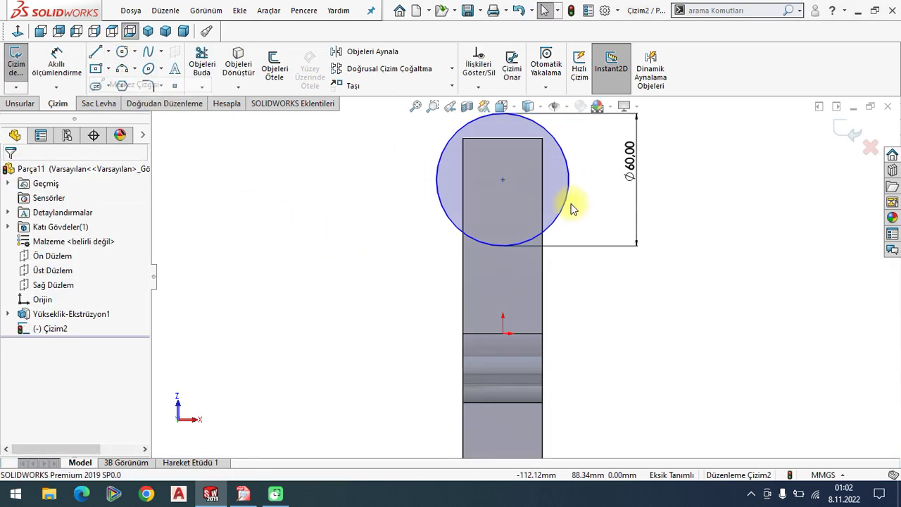
click(503, 179)
click(502, 333)
right_click(365, 250)
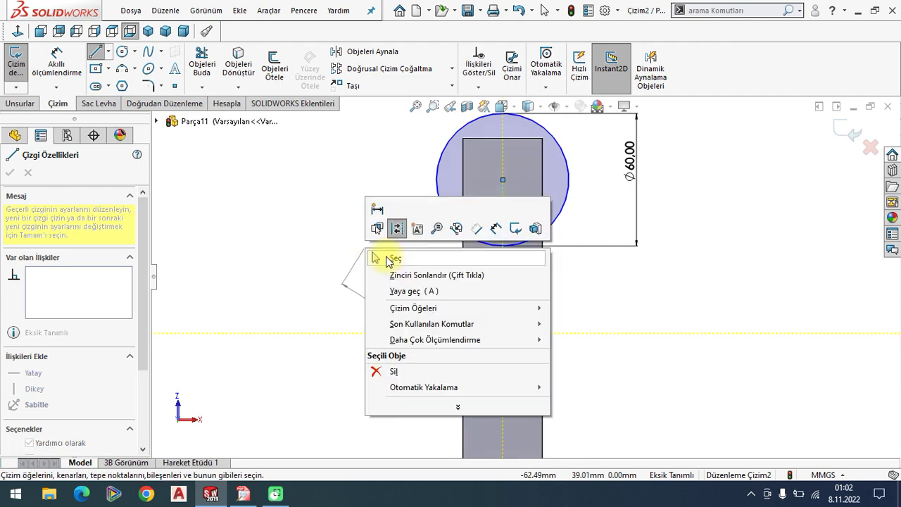
click(388, 259)
click(245, 494)
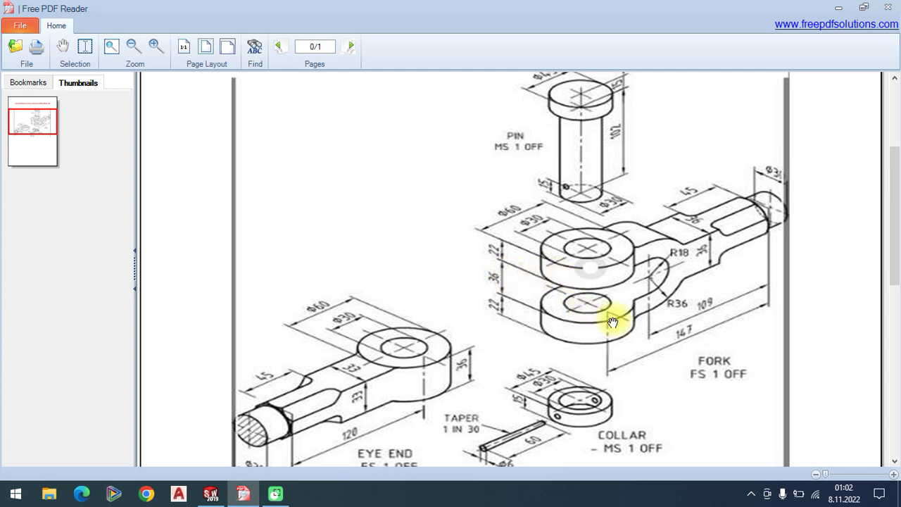
click(210, 494)
- Dimension the circle's centre 147 from the fork's bottom edge, then bring the reference drawing forward
click(57, 62)
scroll(529, 221, up, 2)
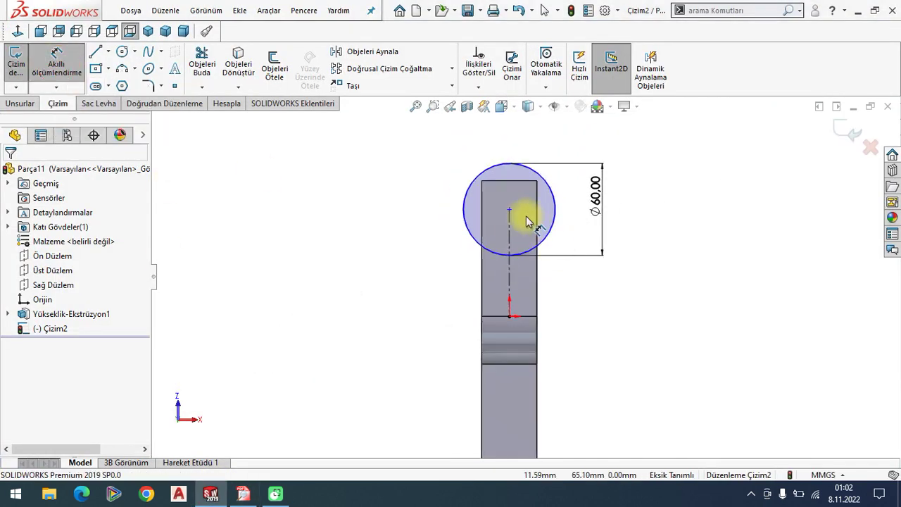
click(511, 213)
scroll(524, 288, up, 1)
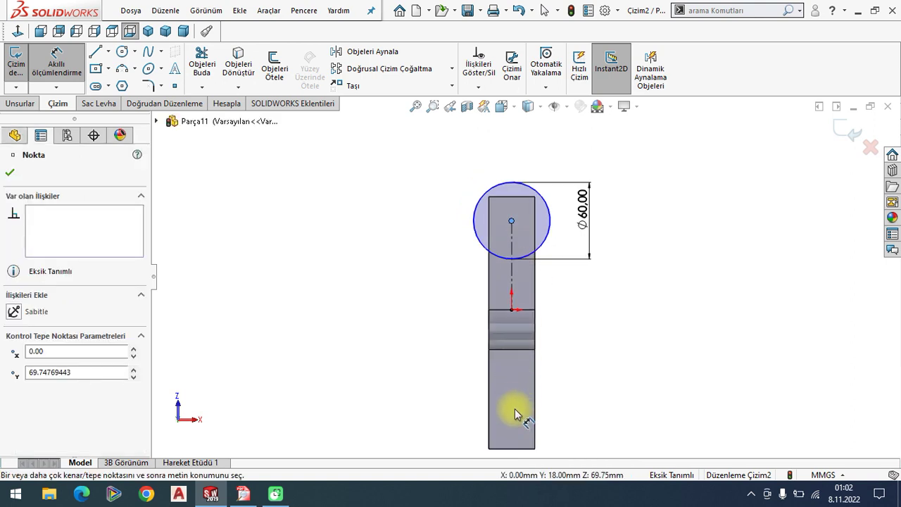
click(519, 449)
click(373, 317)
click(237, 302)
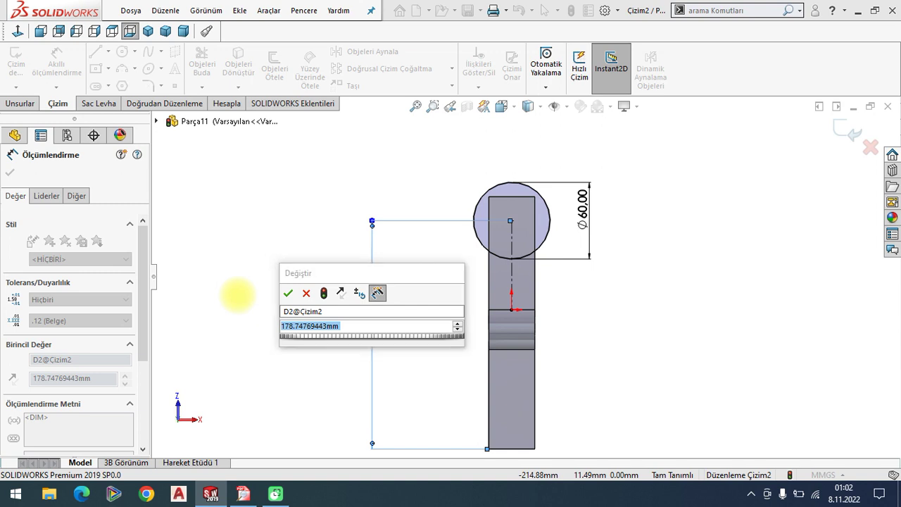
text(147)
key(Escape)
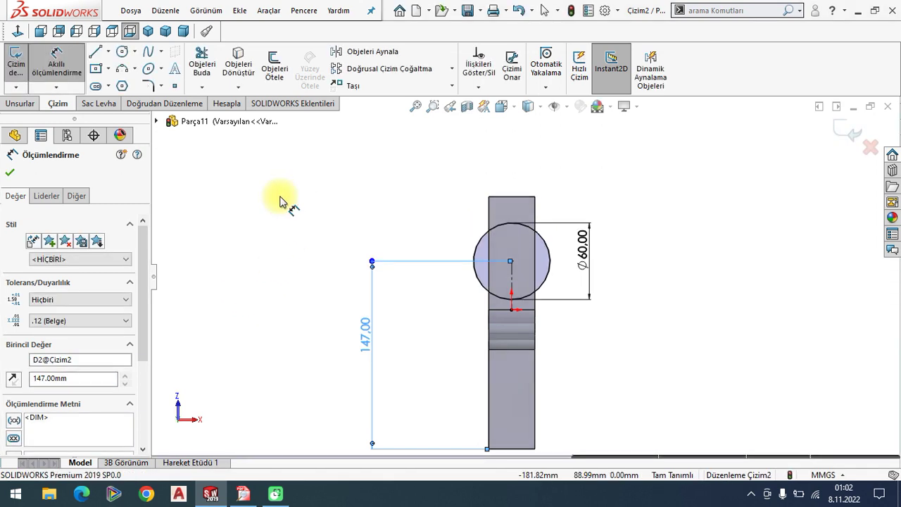
key(Escape)
click(245, 495)
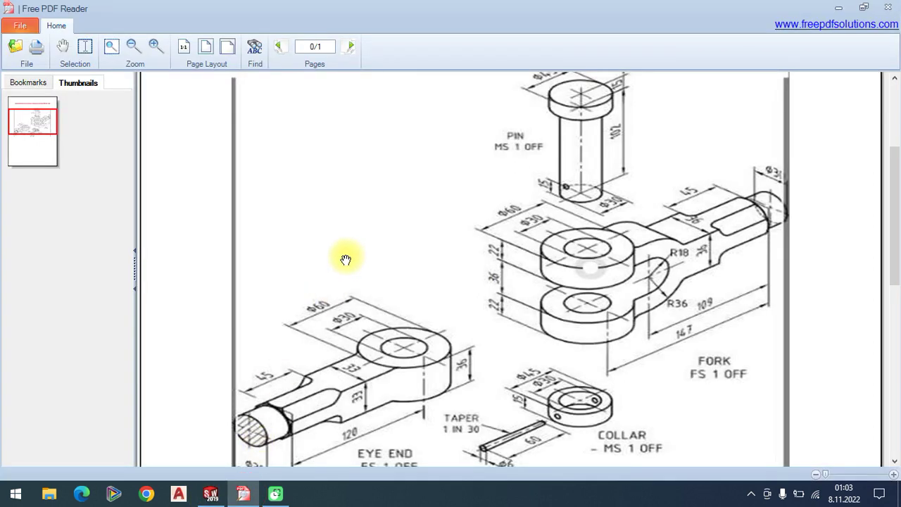
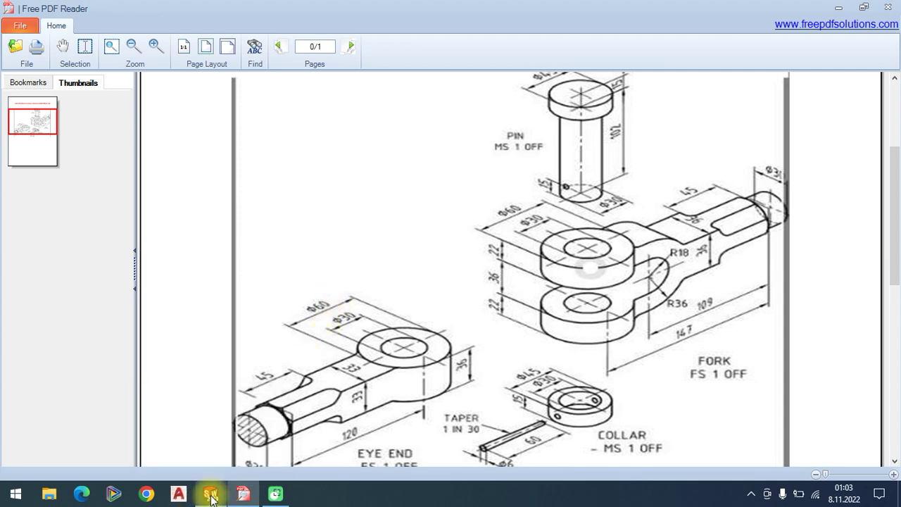
- In isometric view, extrude the Ø60 circle upward 22 mm as a boss on the fork's upper arm
click(211, 498)
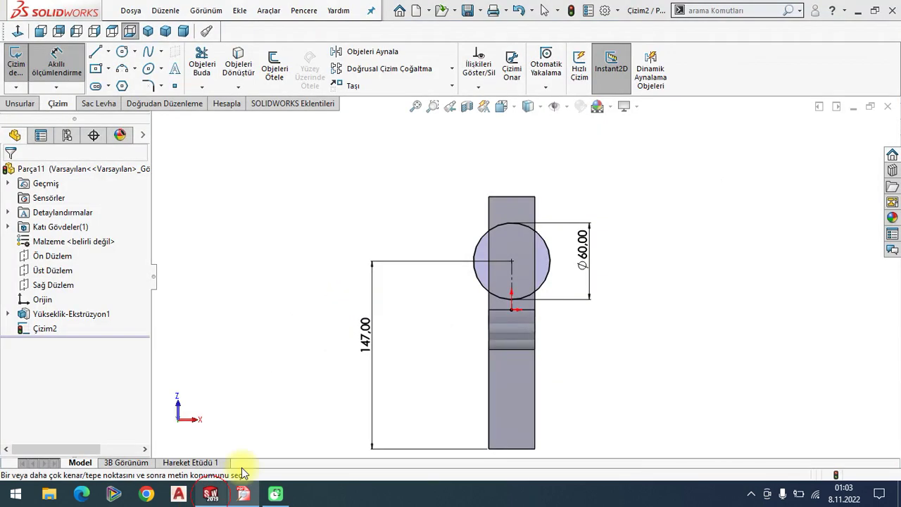
click(150, 32)
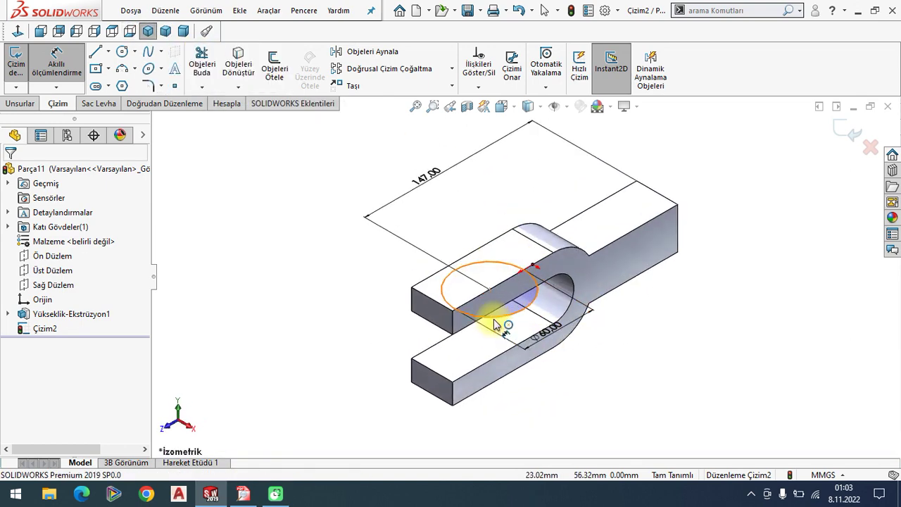
click(7, 102)
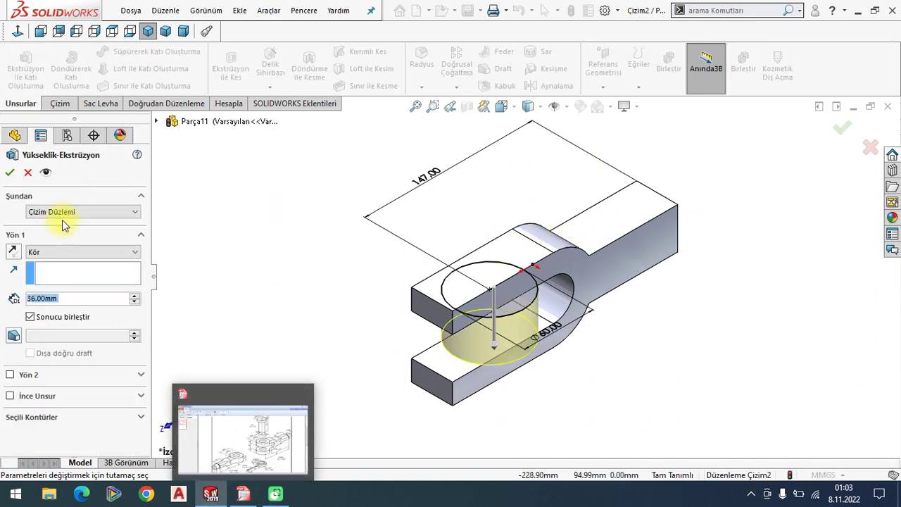
click(10, 251)
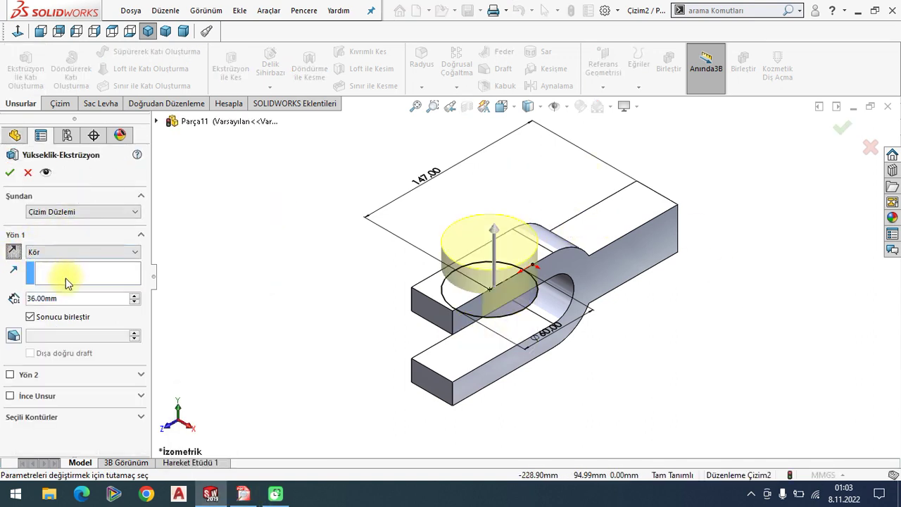
click(67, 301)
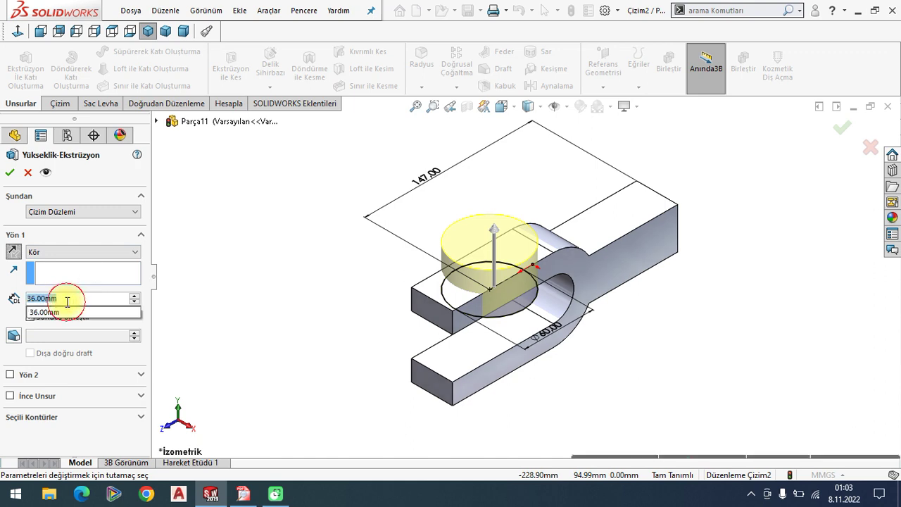
text(22)
key(Return)
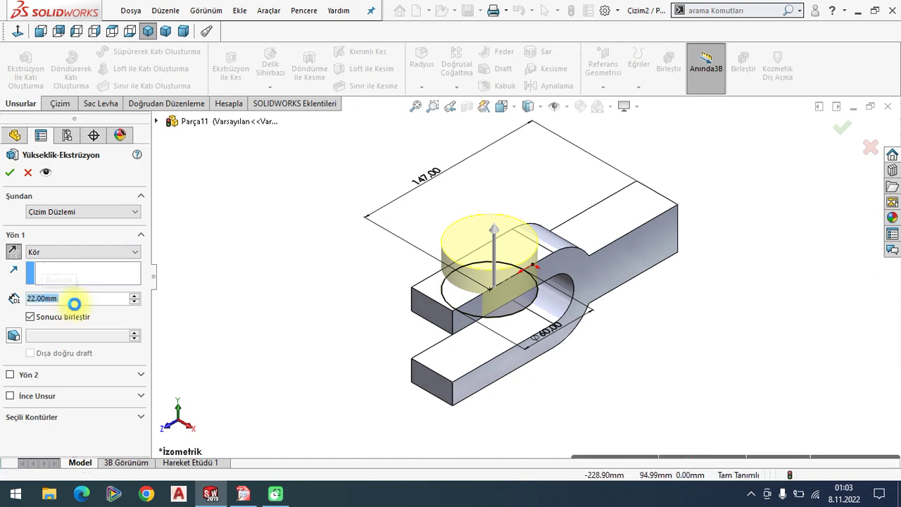
click(421, 318)
key(Return)
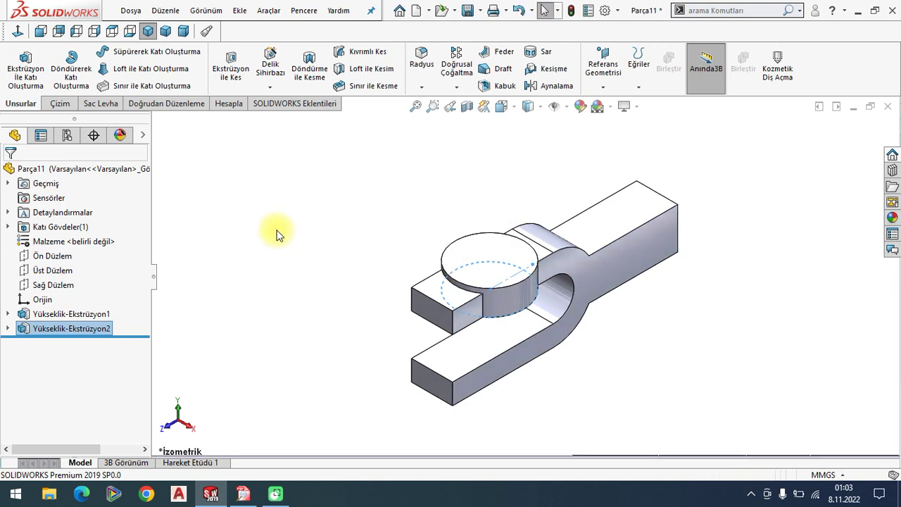
- Open the fork's base sketch for editing and delete its 197.50 overall length dimension
mouse_move(489, 312)
middle_down()
mouse_move(475, 286)
mouse_move(447, 296)
mouse_move(476, 312)
mouse_move(493, 306)
mouse_move(429, 393)
mouse_move(500, 384)
mouse_move(475, 321)
mouse_move(485, 309)
mouse_move(428, 277)
mouse_move(547, 302)
mouse_move(573, 284)
mouse_move(547, 281)
mouse_move(540, 261)
mouse_move(556, 274)
middle_up()
scroll(429, 277, down, 2)
scroll(459, 286, up, 2)
scroll(545, 285, down, 2)
scroll(548, 286, up, 1)
scroll(584, 317, up, 2)
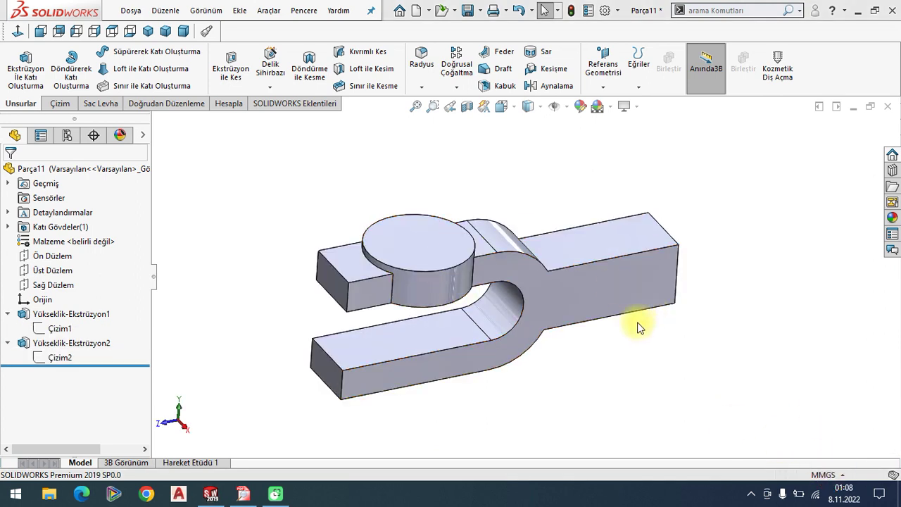
mouse_move(449, 297)
middle_down()
mouse_move(427, 257)
mouse_move(451, 282)
middle_up()
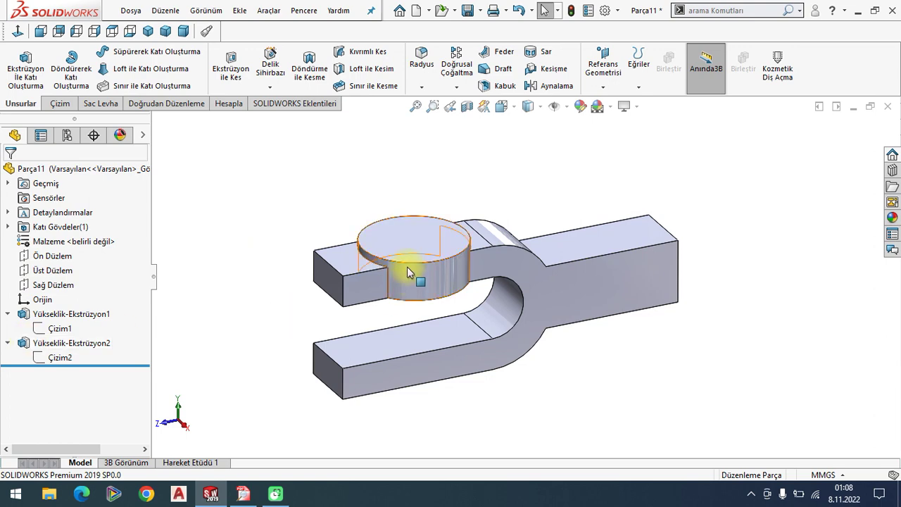
click(64, 321)
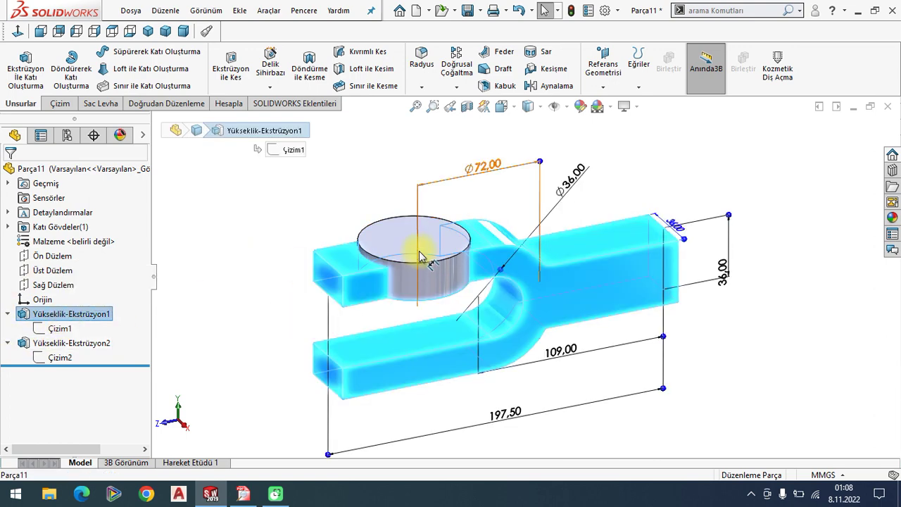
click(412, 256)
click(232, 295)
click(62, 328)
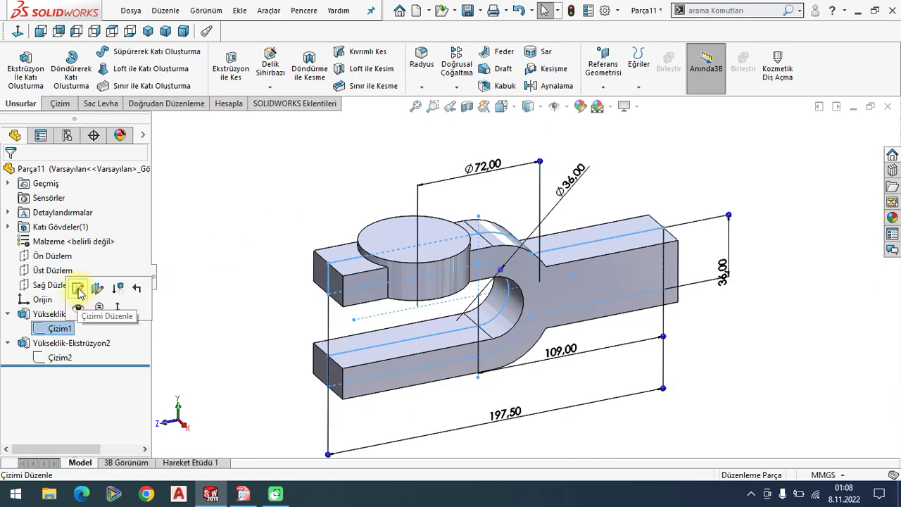
click(76, 290)
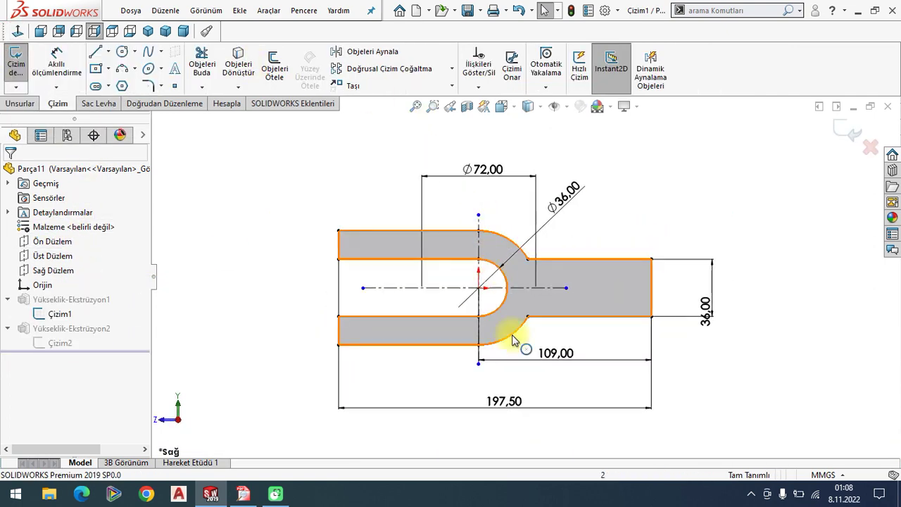
drag(514, 402, 505, 146)
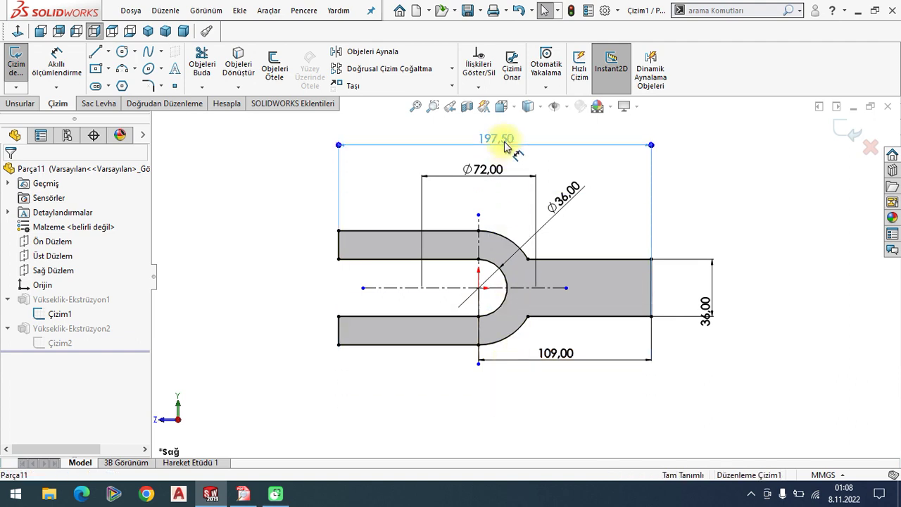
click(506, 141)
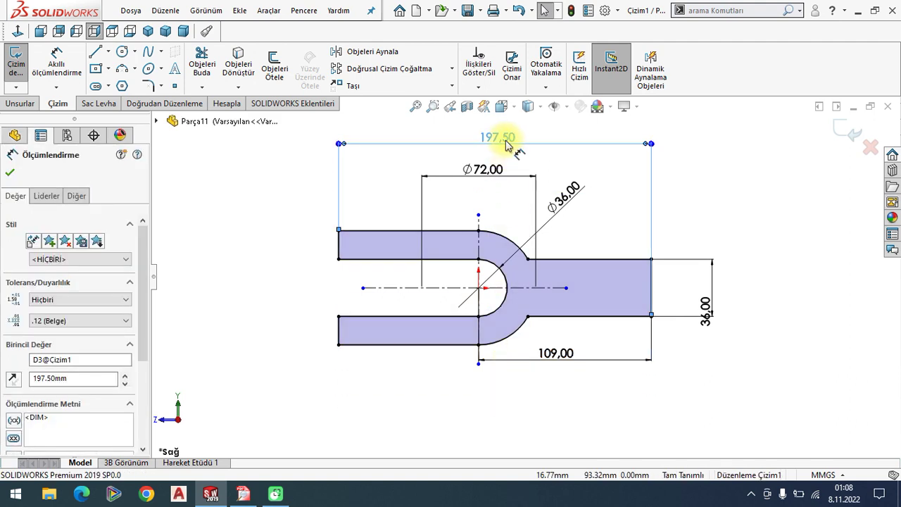
key(Delete)
- Dimension the overall length between the two end edges, entering 147+50,5 from the reference drawing
click(56, 64)
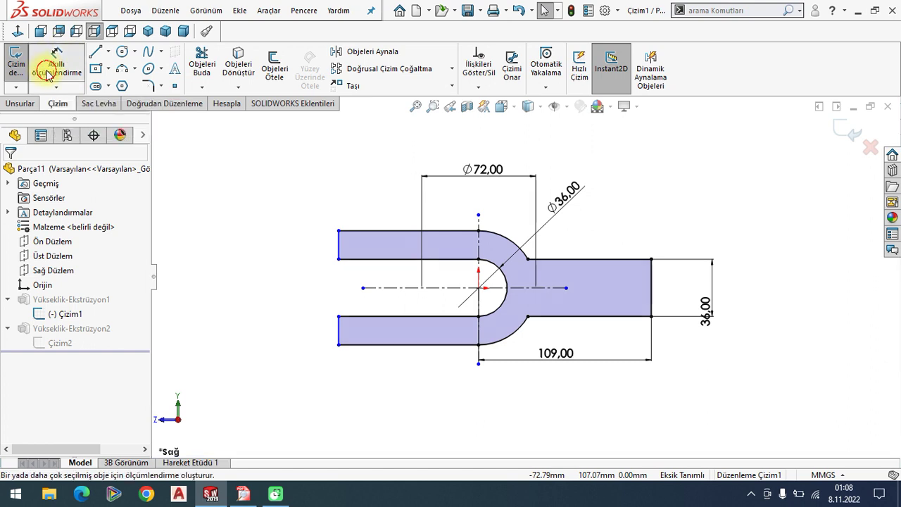
click(243, 494)
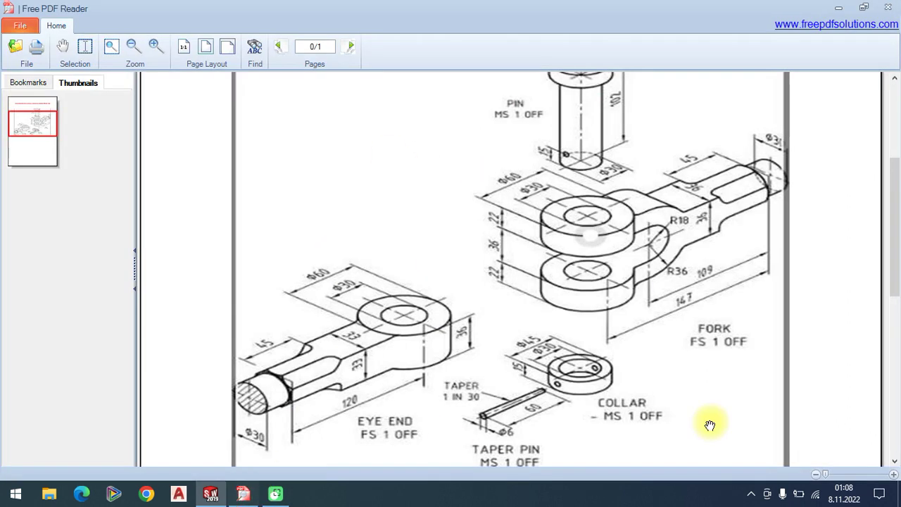
scroll(689, 310, up, 1)
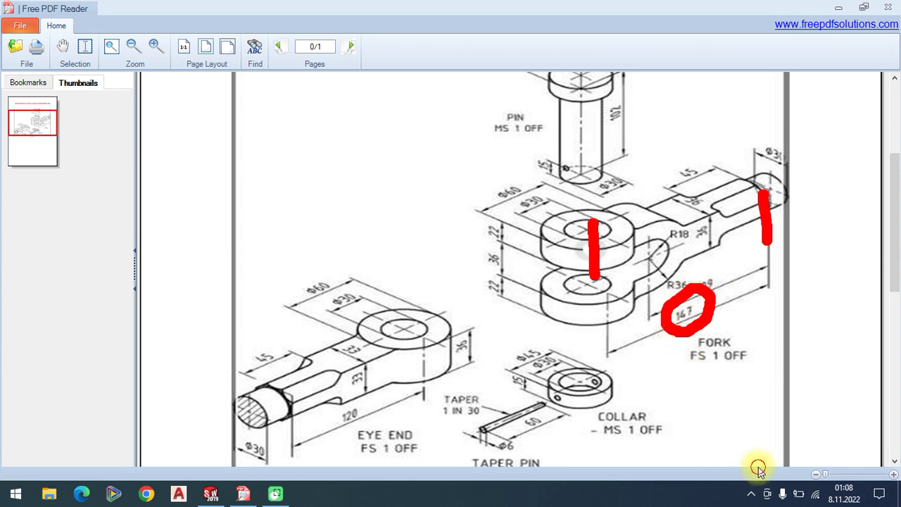
click(210, 493)
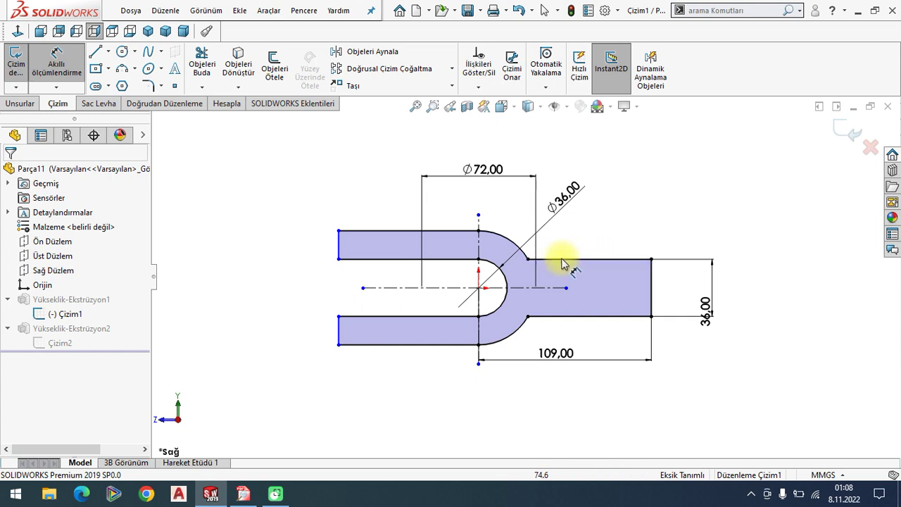
click(339, 247)
click(651, 292)
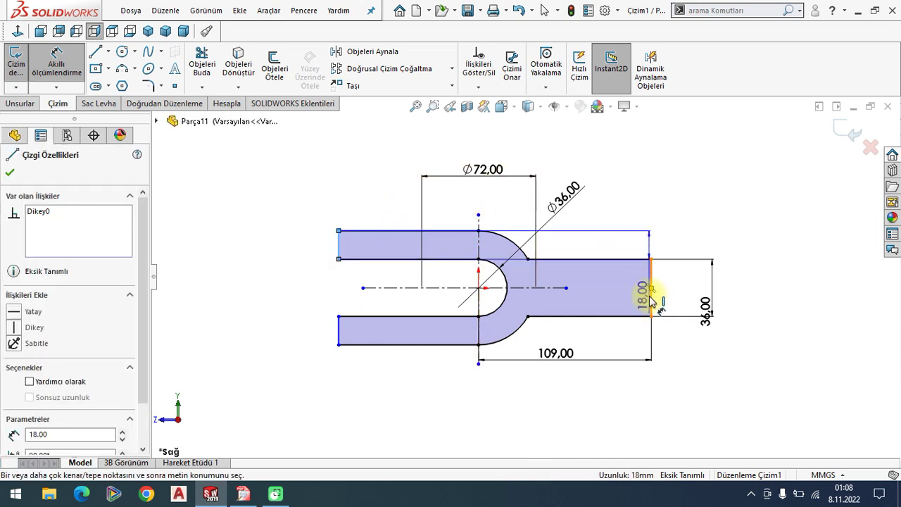
click(524, 418)
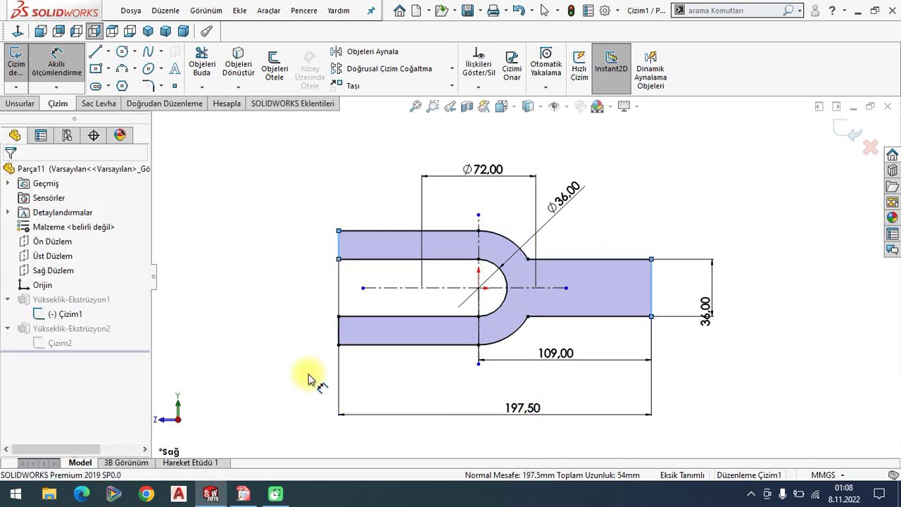
text(14)
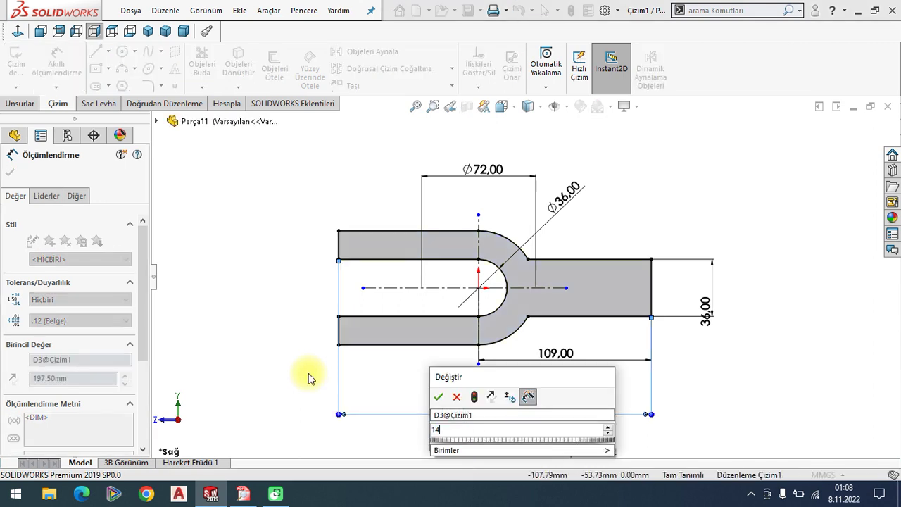
text(7+3)
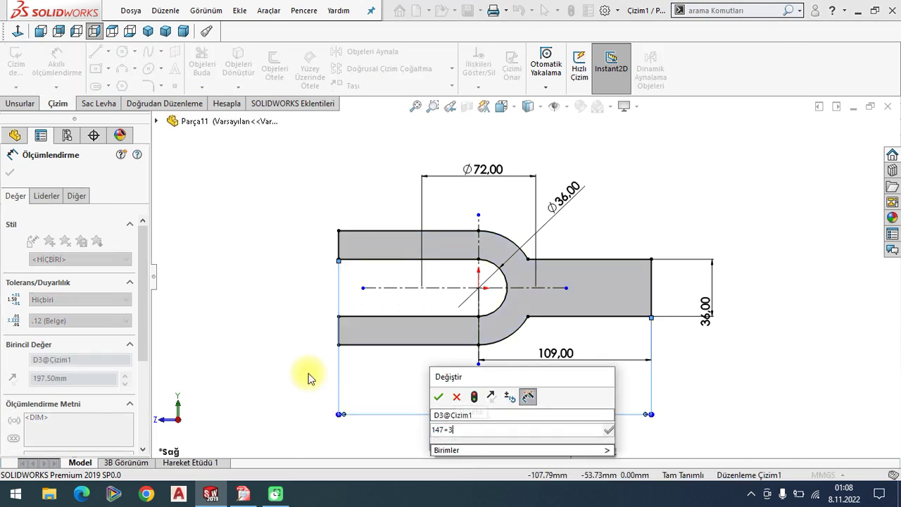
text(50,5)
key(Return)
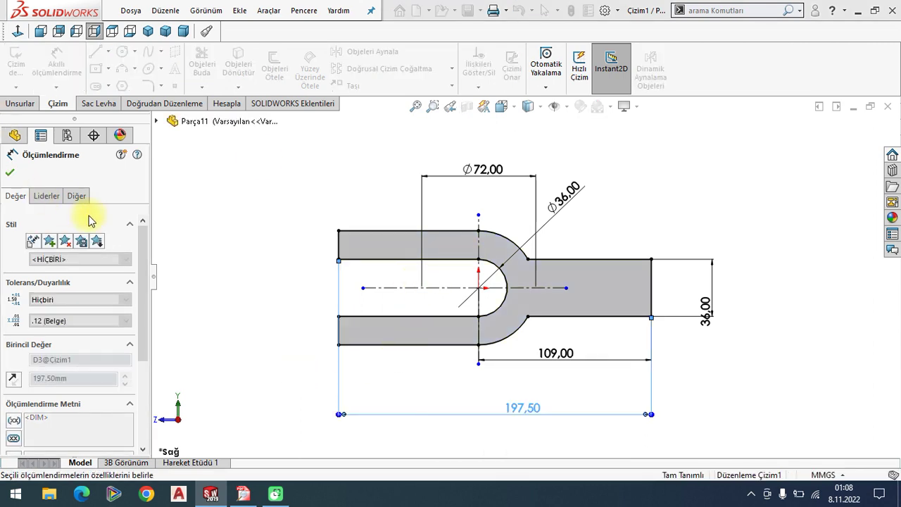
click(11, 172)
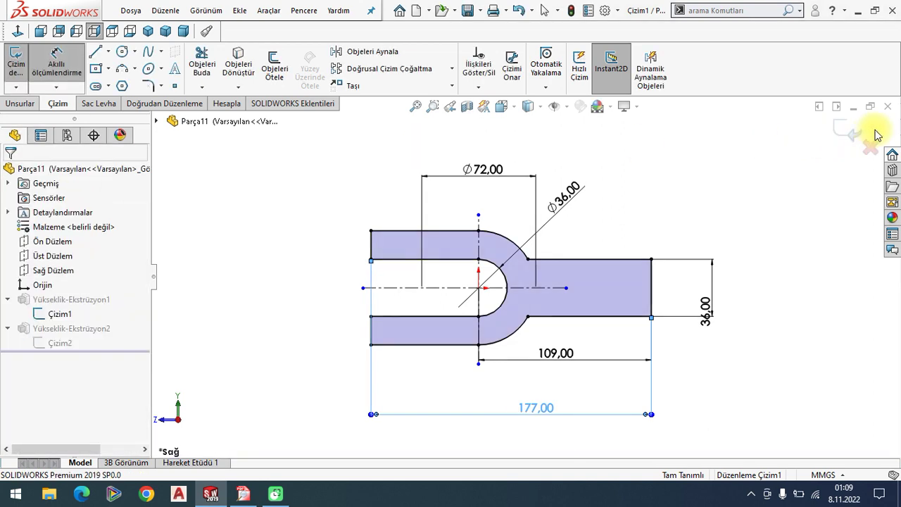
- Rebuild the part and start a new sketch on the lower arm's top face
key(ctrl+b)
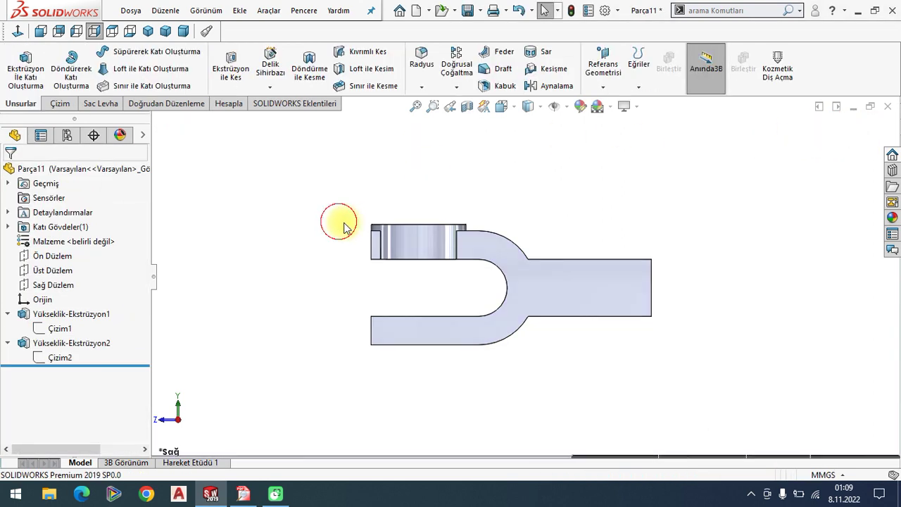
middle_drag(342, 221, 466, 278)
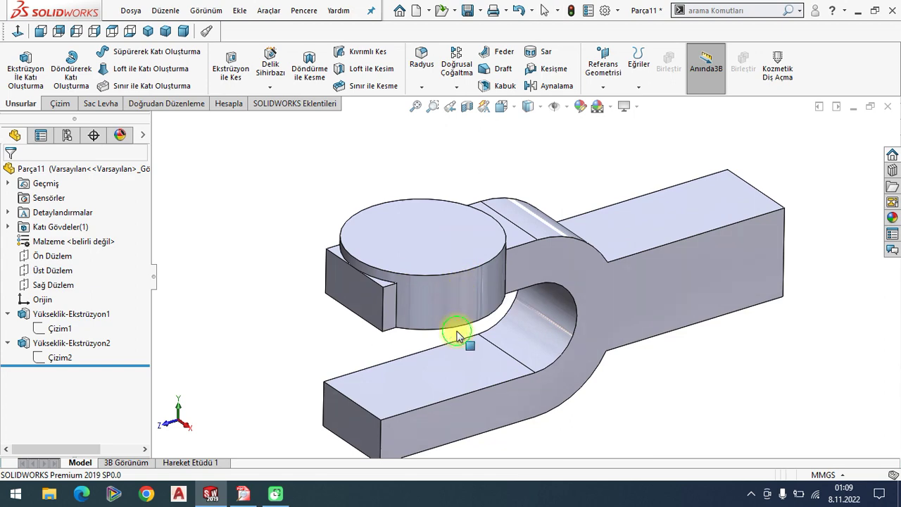
scroll(456, 335, up, 2)
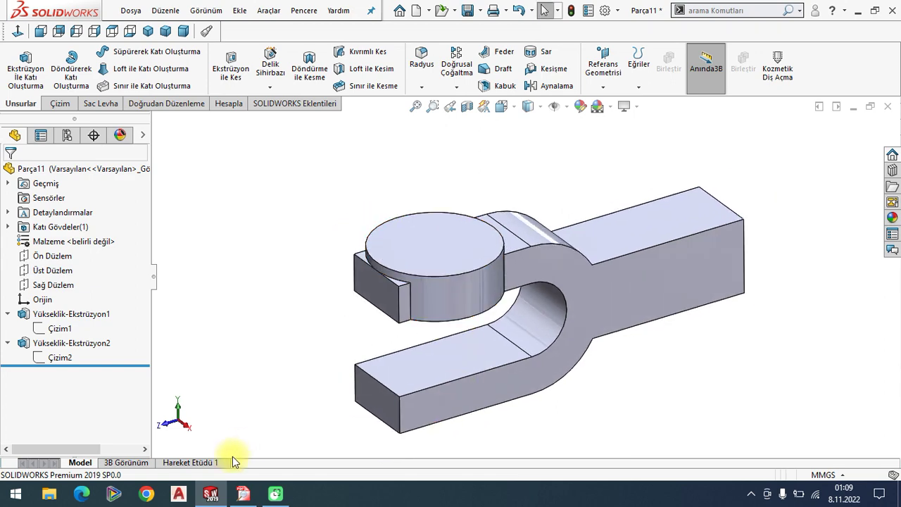
click(243, 493)
scroll(576, 295, up, 1)
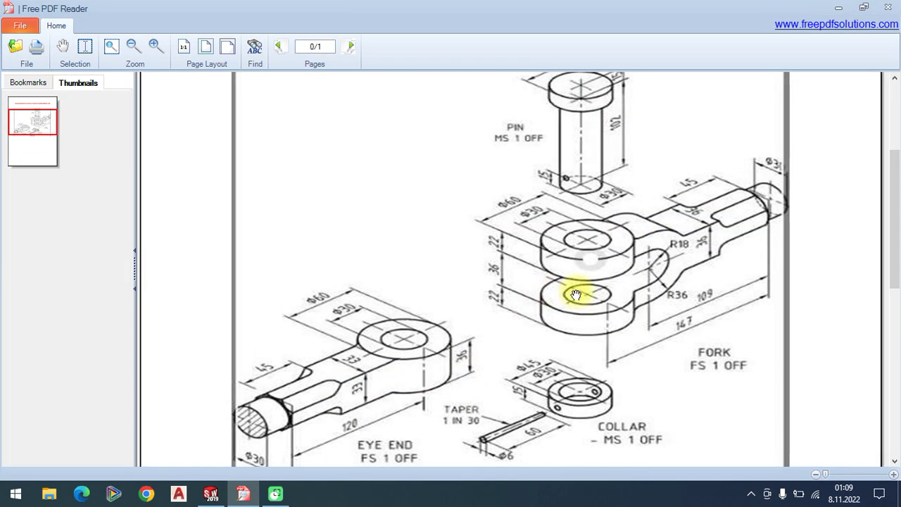
click(211, 493)
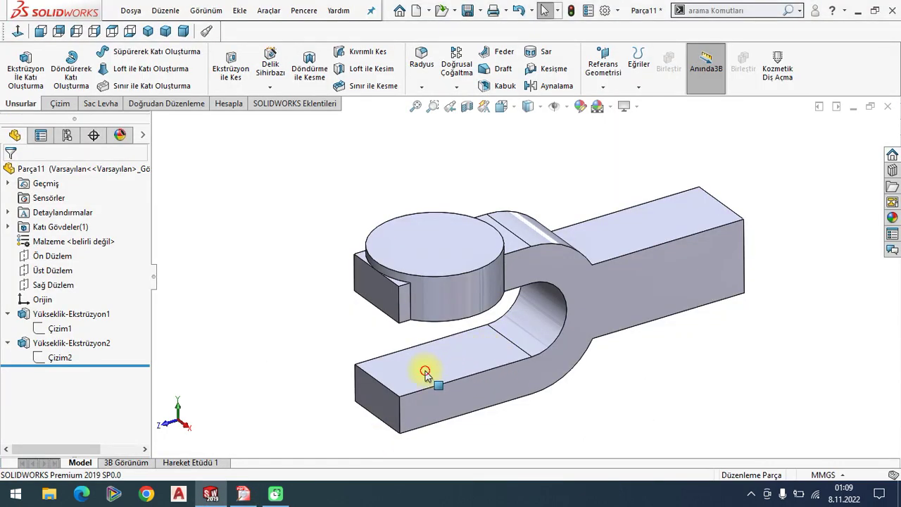
click(454, 366)
click(483, 331)
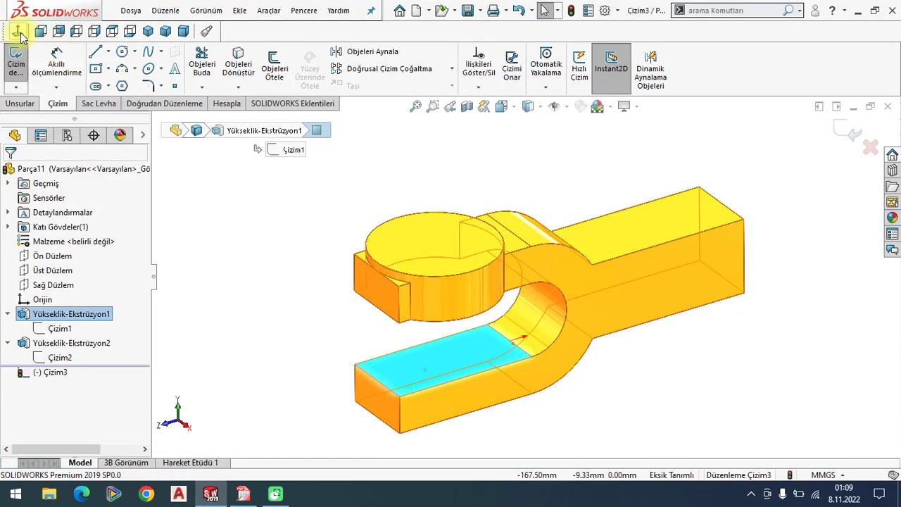
- Draw a circle at the lower arm's rounded end and dimension it to Ø60 mm
click(121, 51)
click(524, 380)
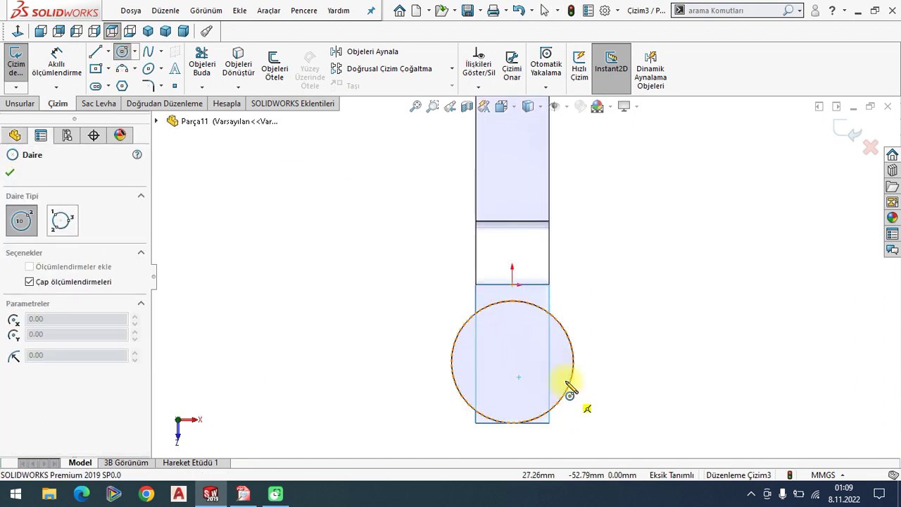
click(513, 364)
click(575, 339)
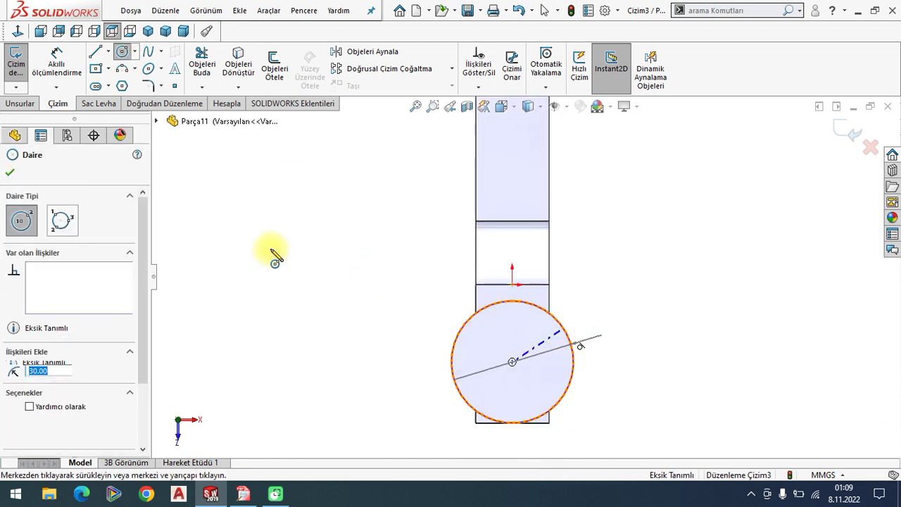
right_click(276, 252)
click(294, 257)
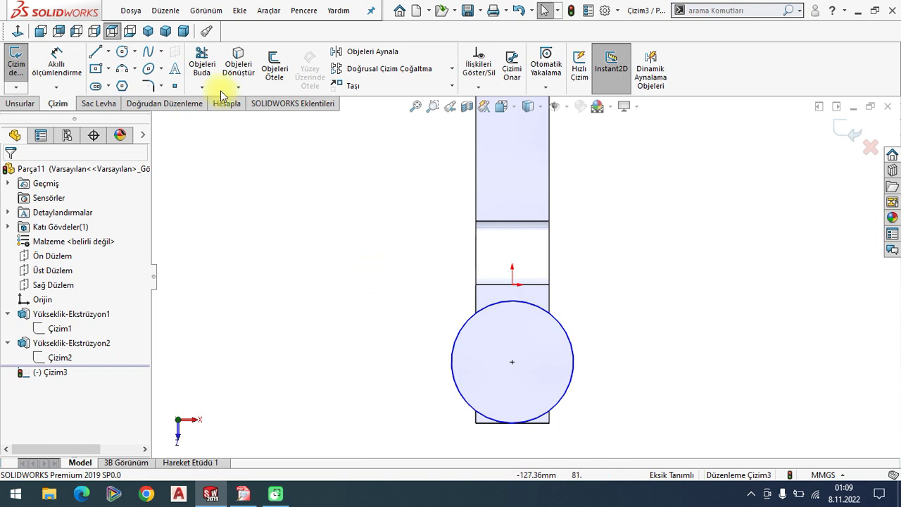
click(57, 63)
click(556, 320)
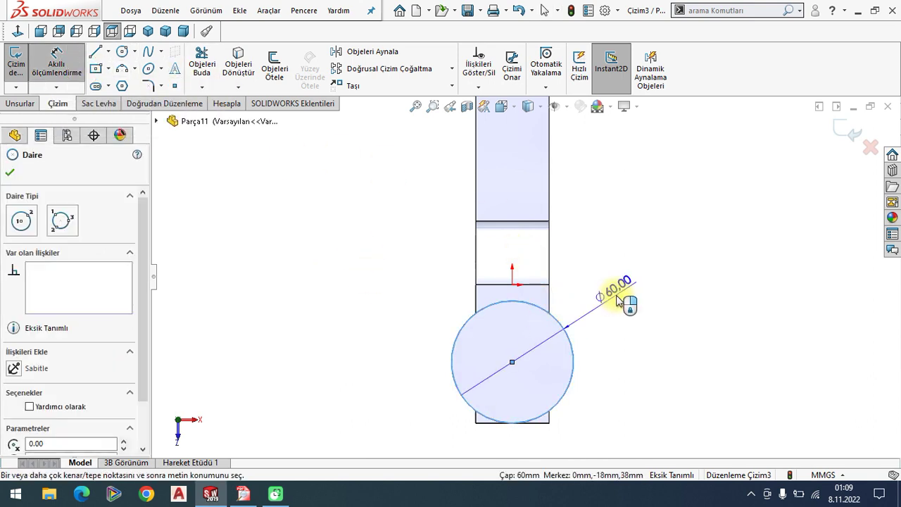
click(616, 299)
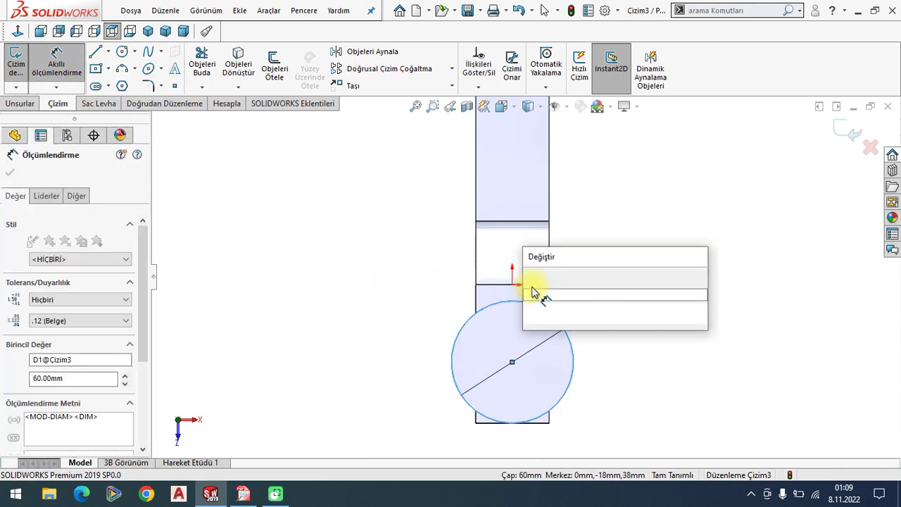
click(531, 274)
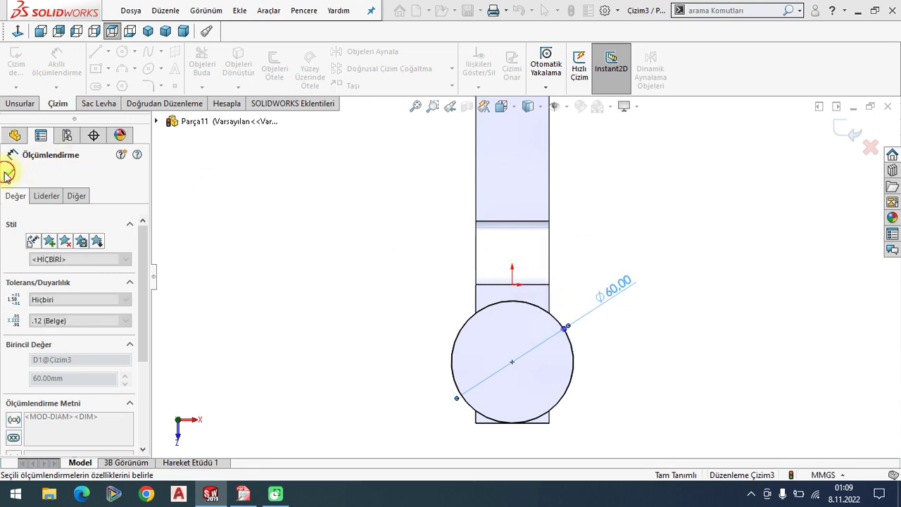
click(10, 172)
click(148, 31)
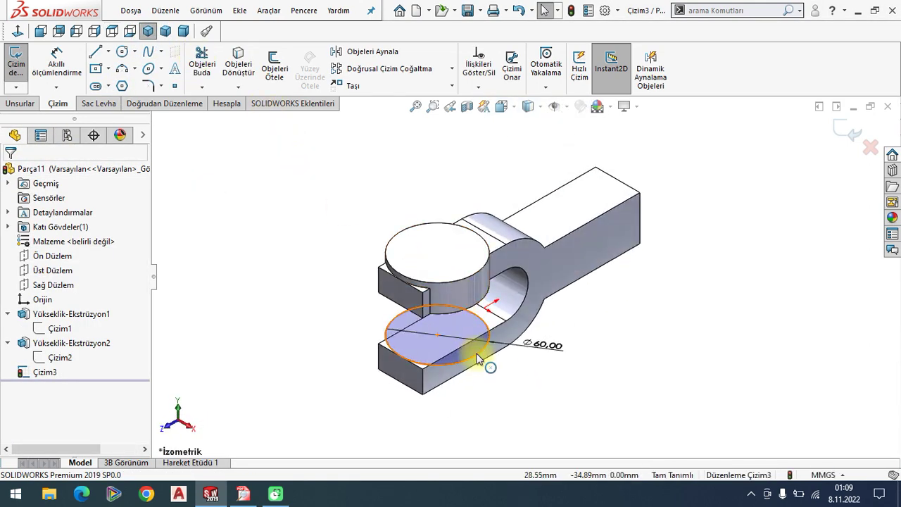
- Extrude the Ø60 circle in reverse with Up To Surface, ending at the picked face
click(21, 103)
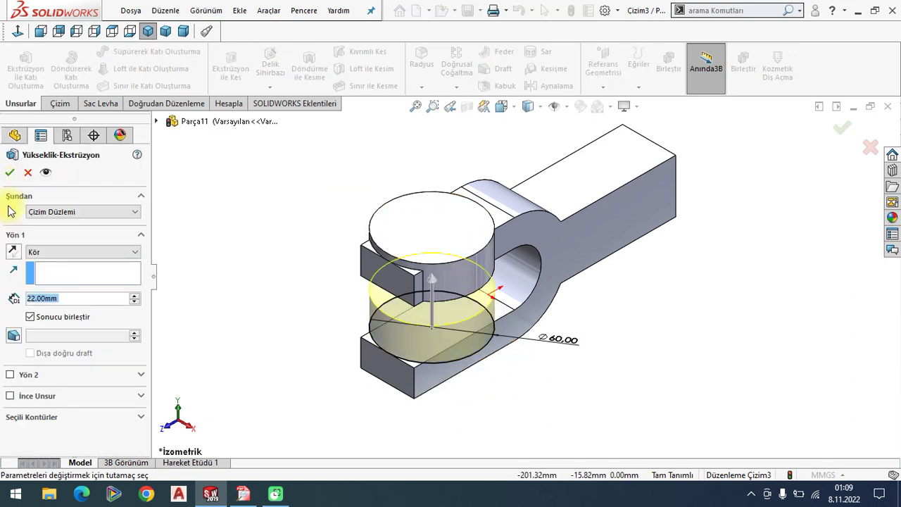
click(13, 252)
click(43, 252)
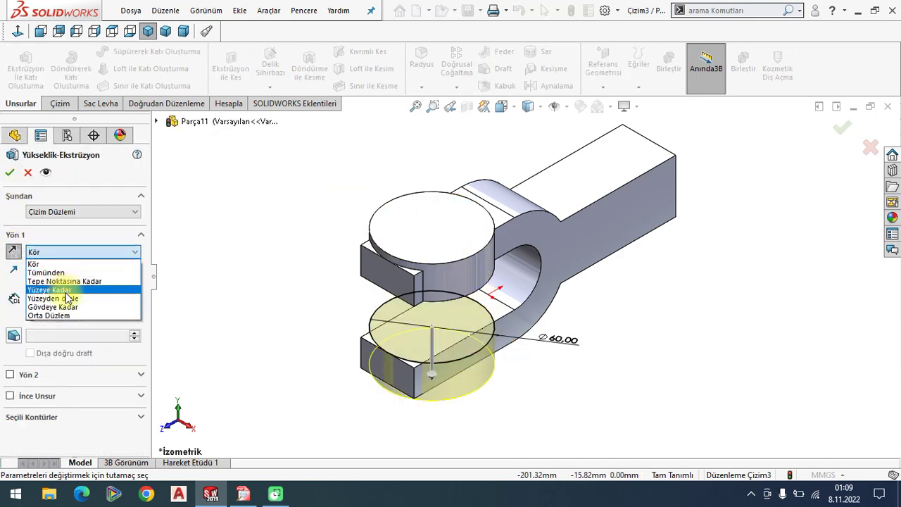
click(66, 289)
mouse_move(506, 402)
middle_down()
mouse_move(488, 303)
mouse_move(477, 301)
middle_up()
click(410, 292)
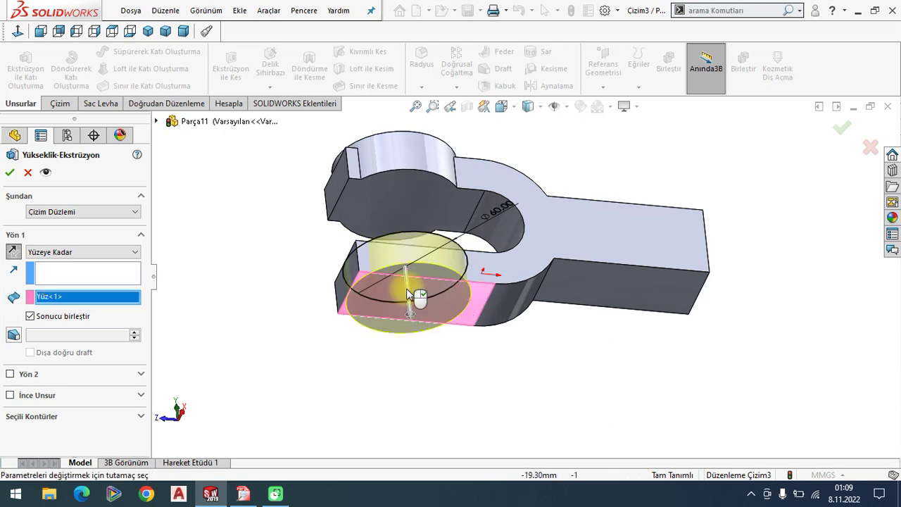
click(12, 173)
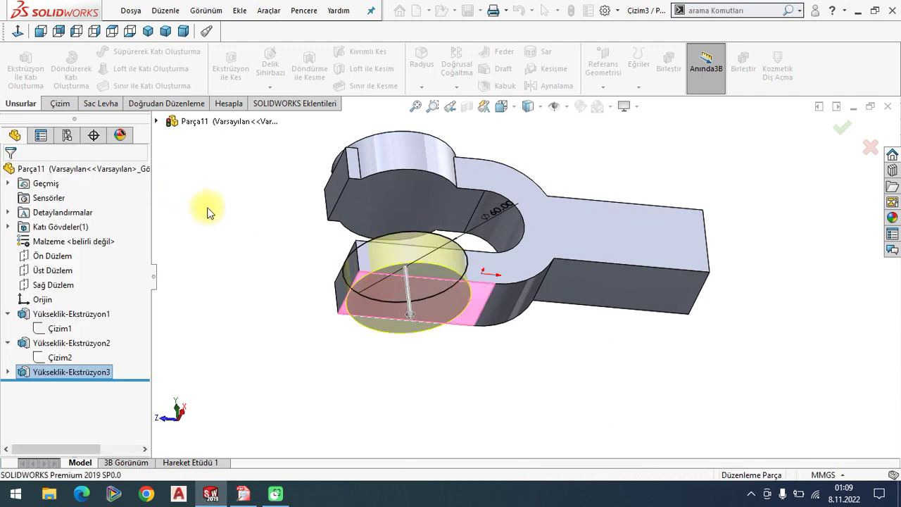
click(359, 237)
middle_drag(358, 236, 367, 382)
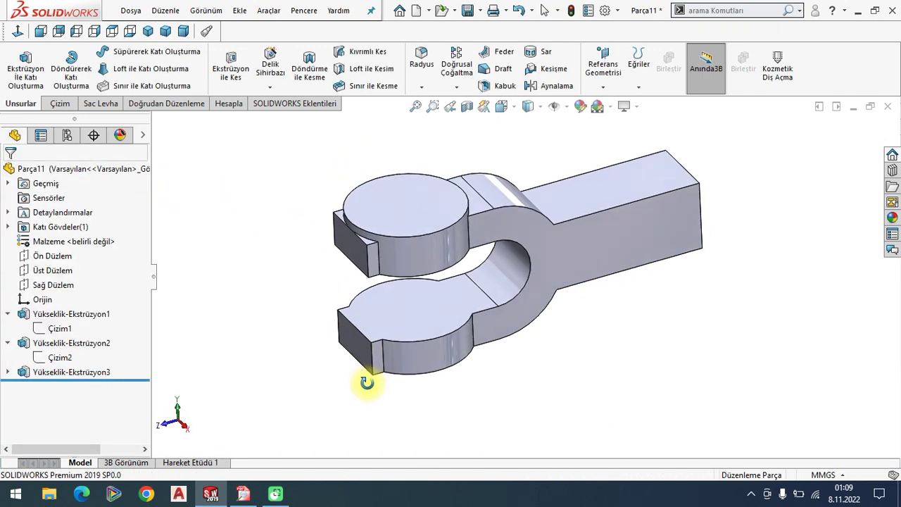
scroll(391, 229, down, 3)
scroll(386, 281, down, 2)
- Sketch on the side face, offset the boss edge, and cut both corner regions Through All
click(402, 239)
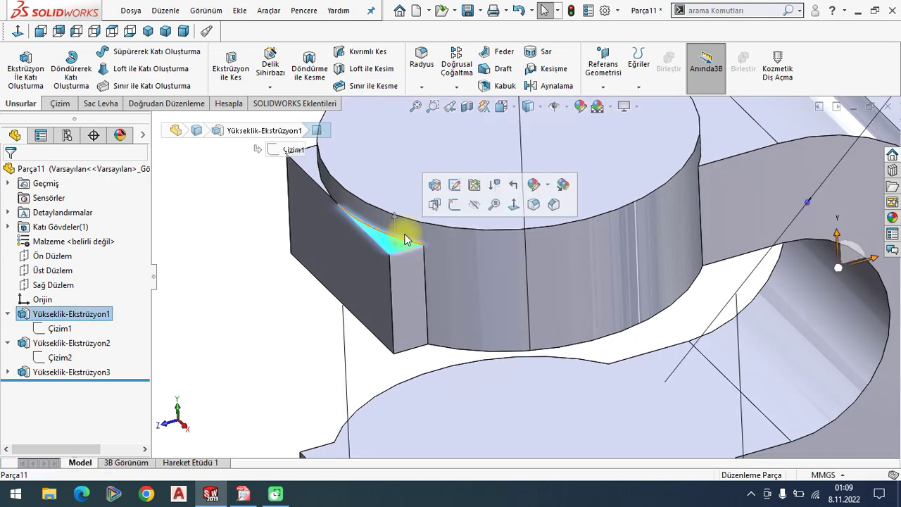
click(452, 205)
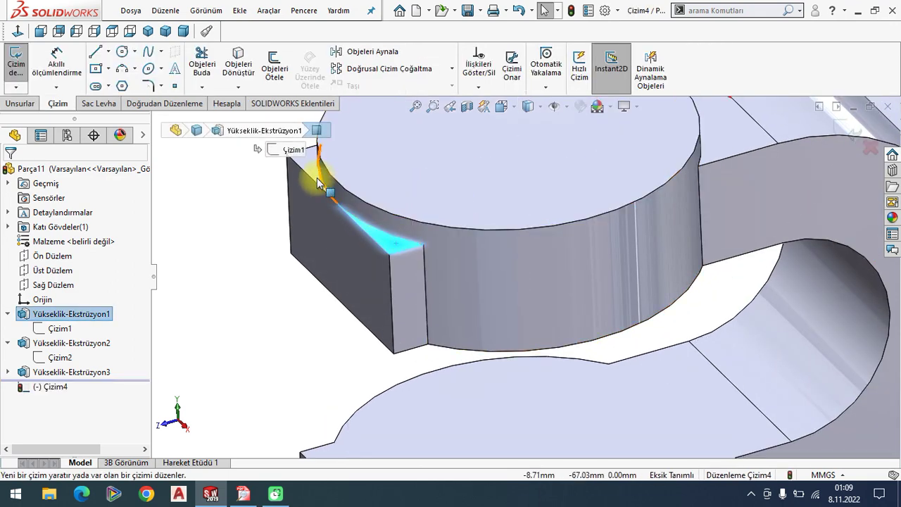
scroll(343, 194, up, 2)
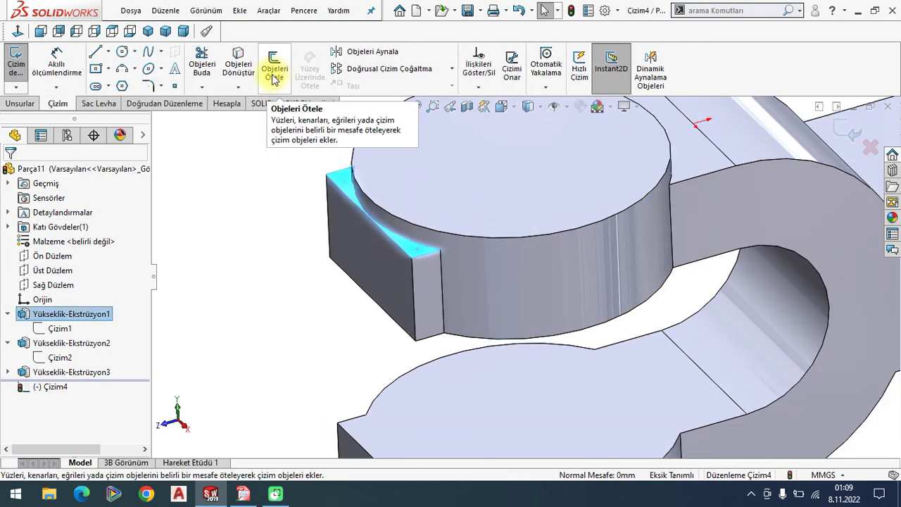
click(238, 63)
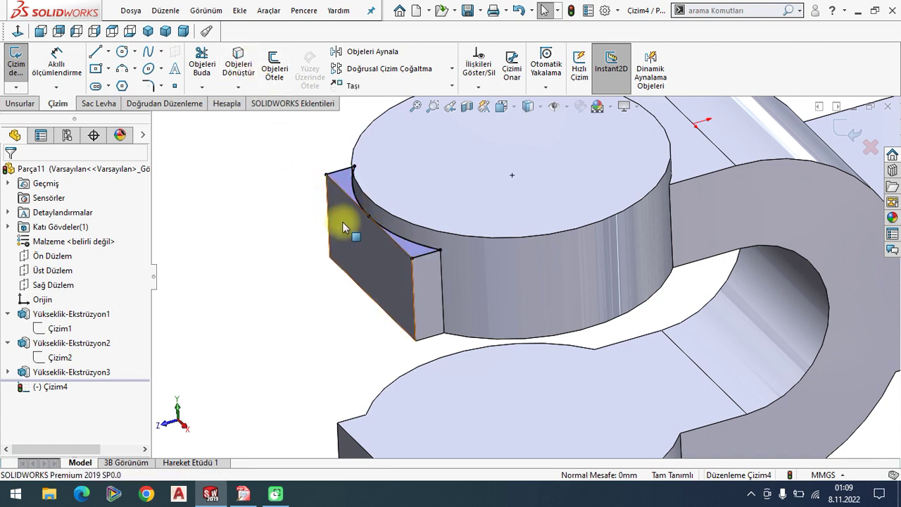
click(21, 107)
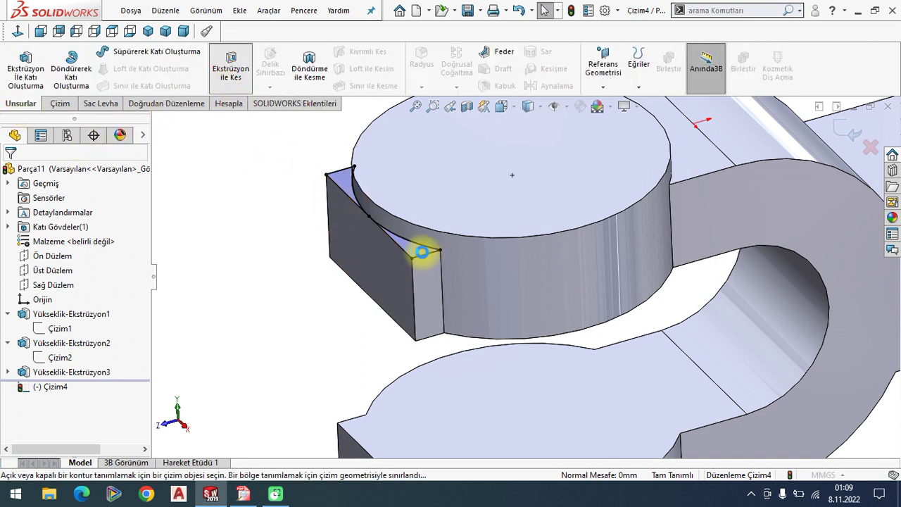
click(422, 252)
click(321, 158)
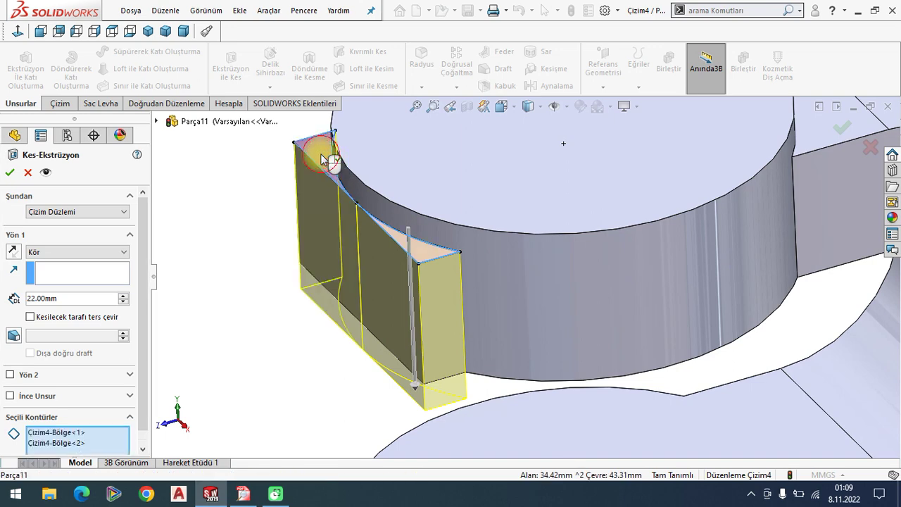
click(71, 252)
click(57, 262)
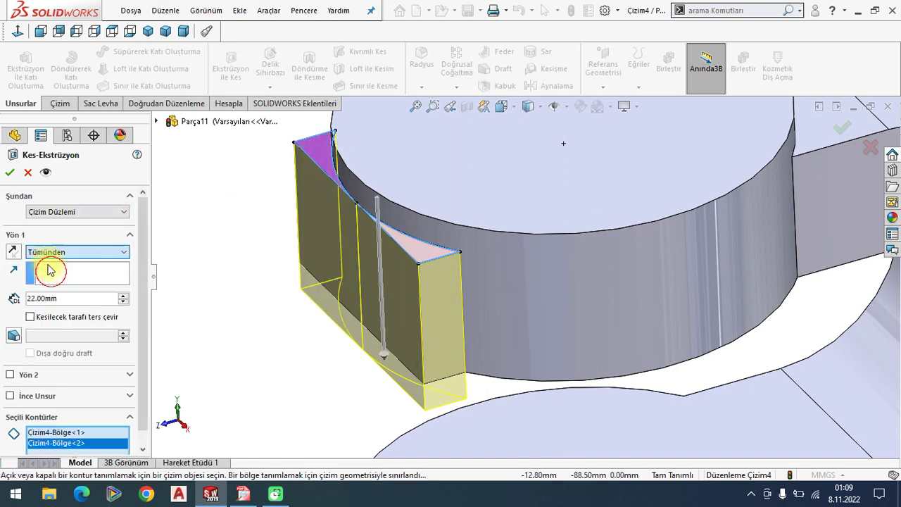
click(9, 176)
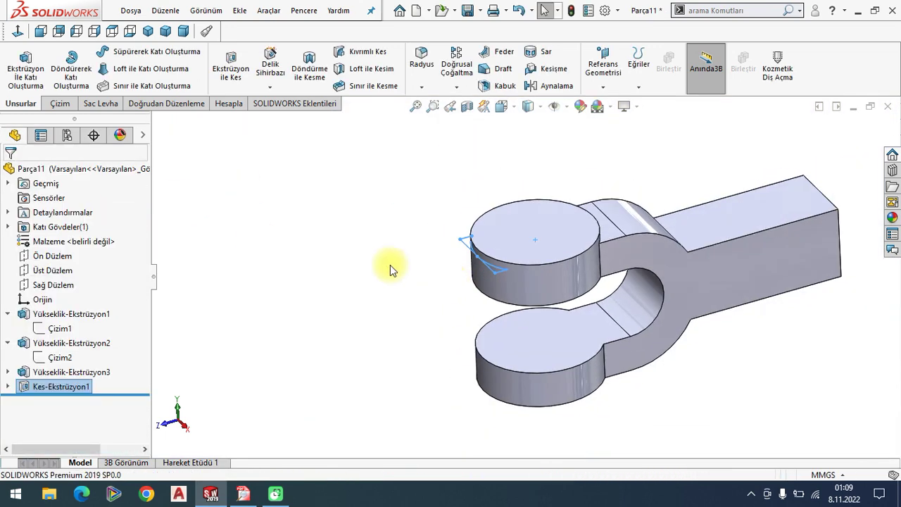
- Tilt the view and select the top face of the upper boss
middle_drag(569, 329, 583, 331)
scroll(680, 275, down, 2)
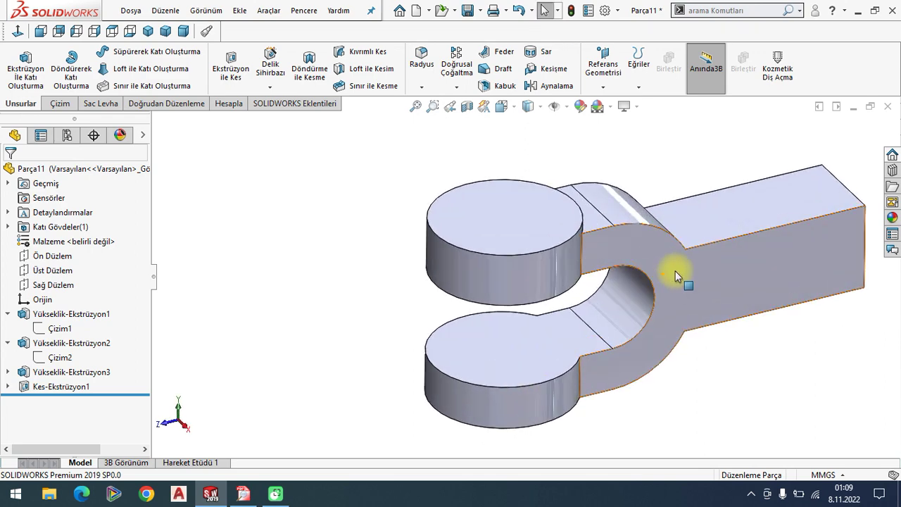
click(494, 200)
- Sketch a circle centred on the upper boss's top face
click(18, 32)
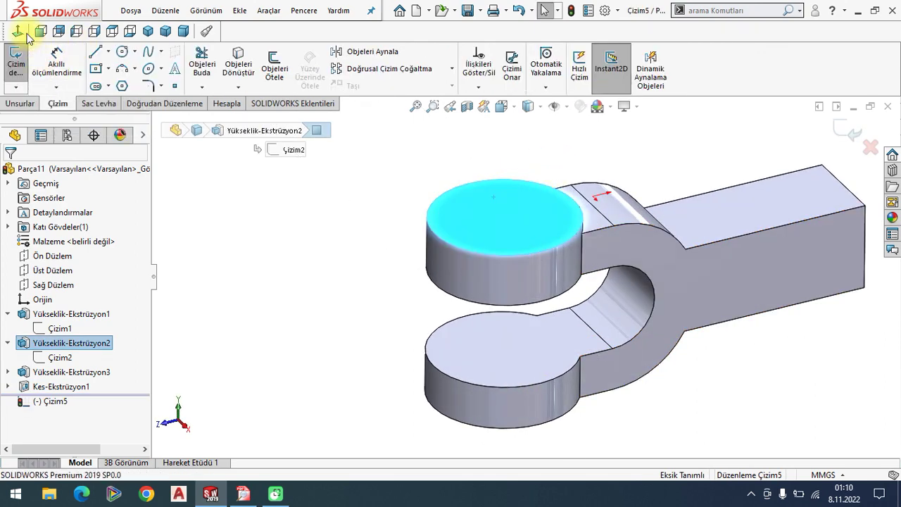
click(122, 51)
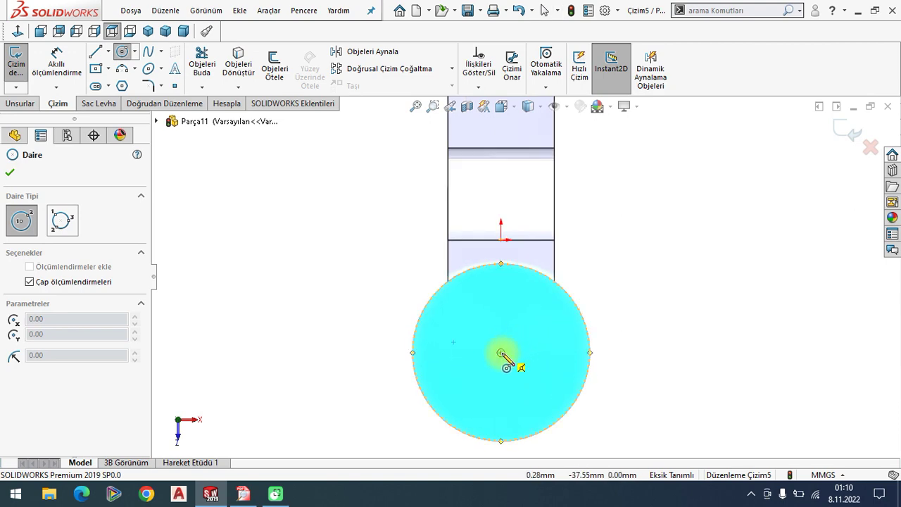
click(501, 352)
click(547, 371)
right_click(198, 262)
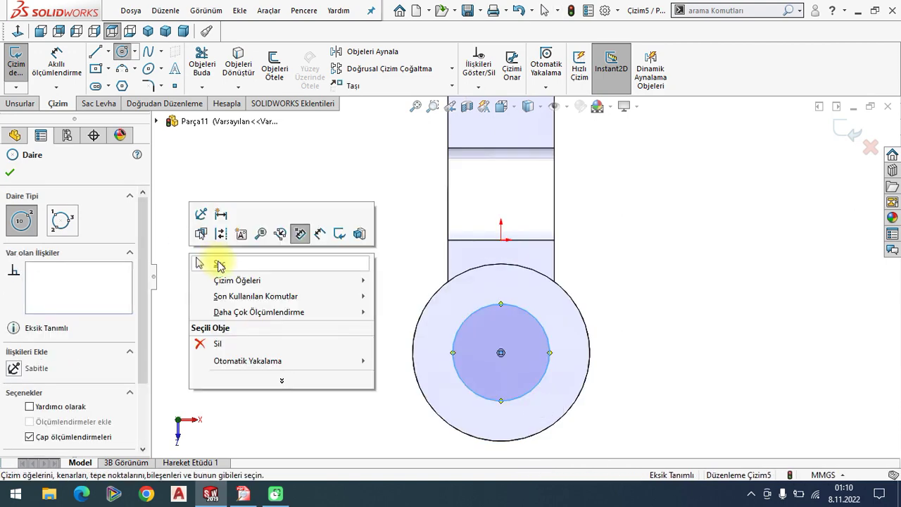
click(218, 263)
click(242, 494)
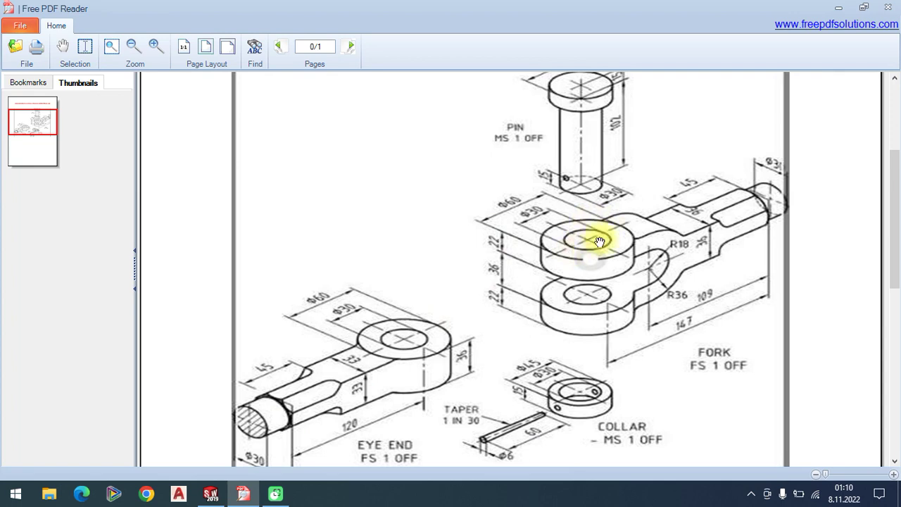
click(210, 494)
- Dimension the circle to Ø30 mm and return to isometric view
click(56, 62)
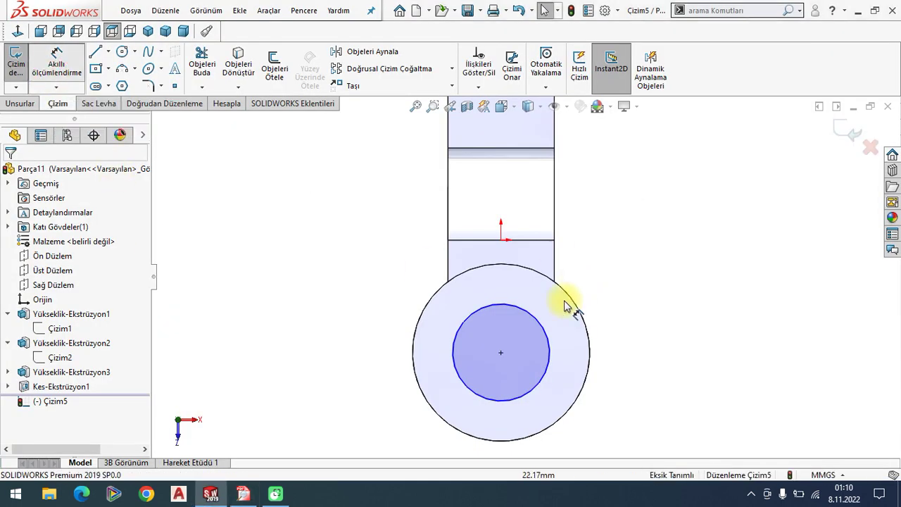
click(522, 318)
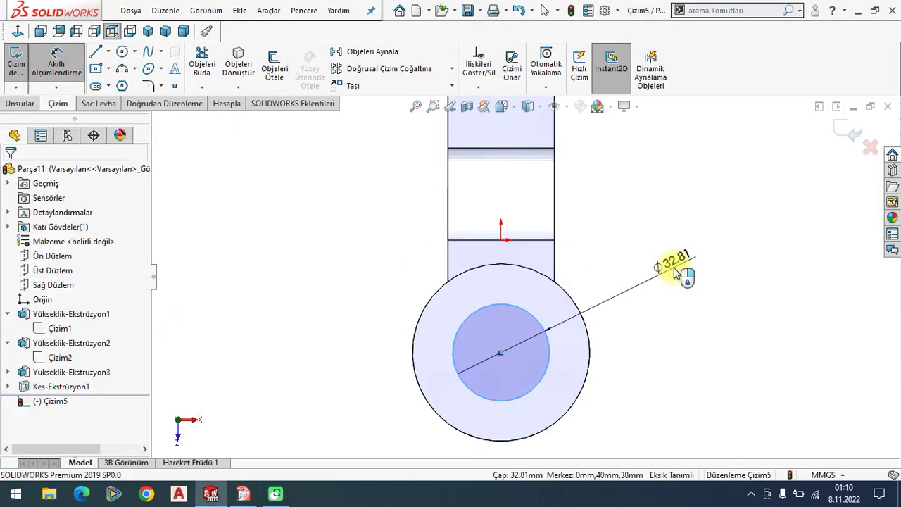
click(674, 272)
text(30)
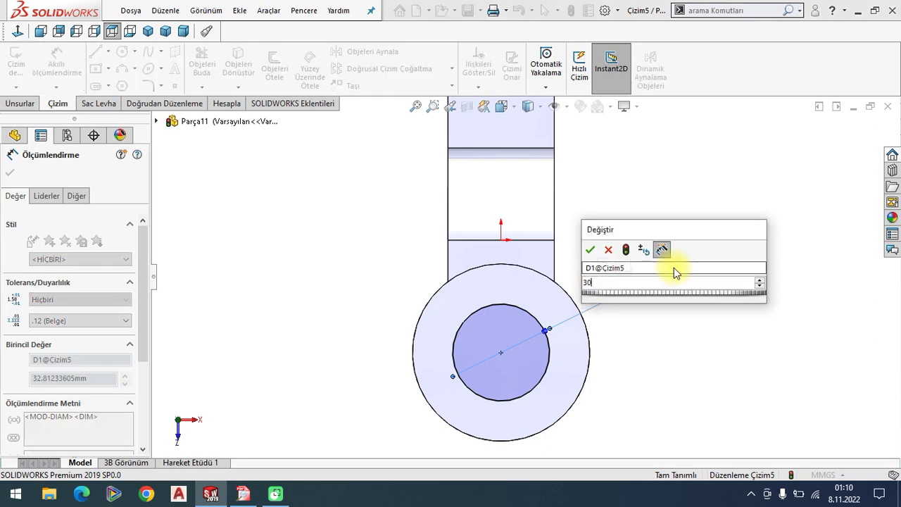
key(Return)
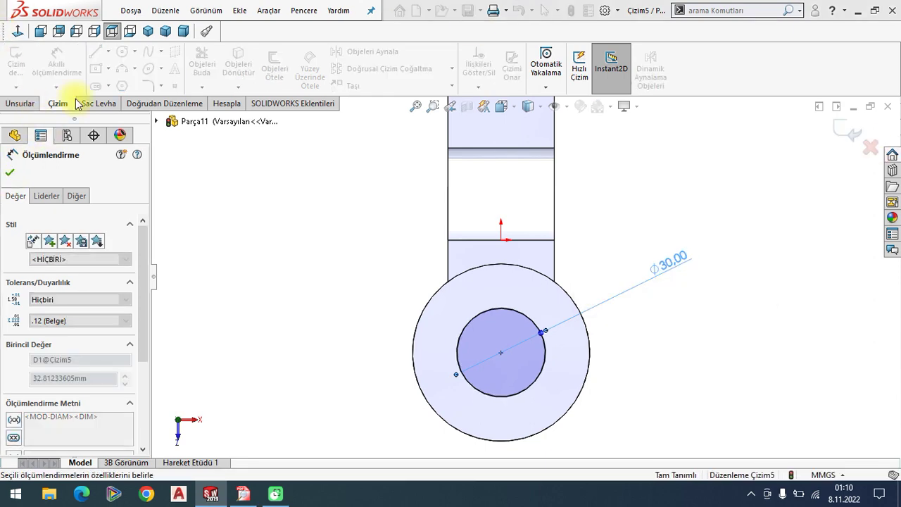
key(Escape)
click(148, 30)
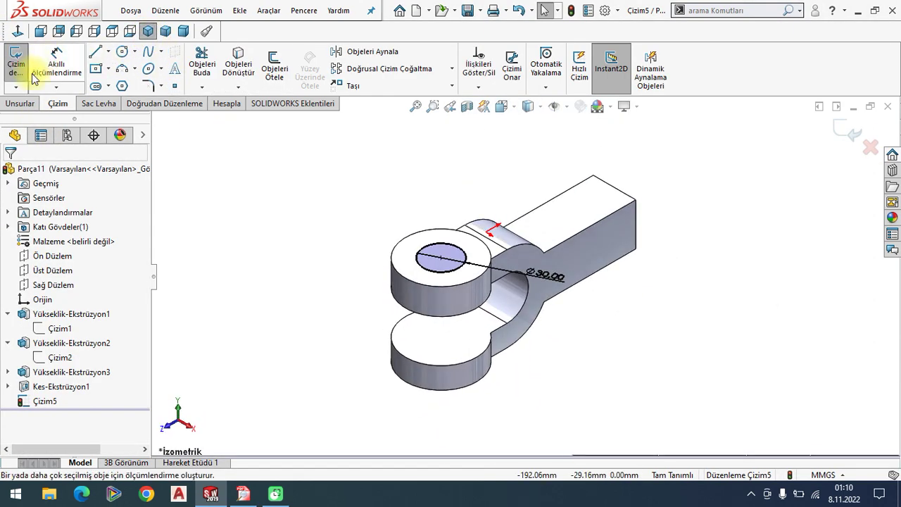
- Cut the Ø30 circle Through All to bore holes through both fork bosses
click(21, 106)
click(230, 68)
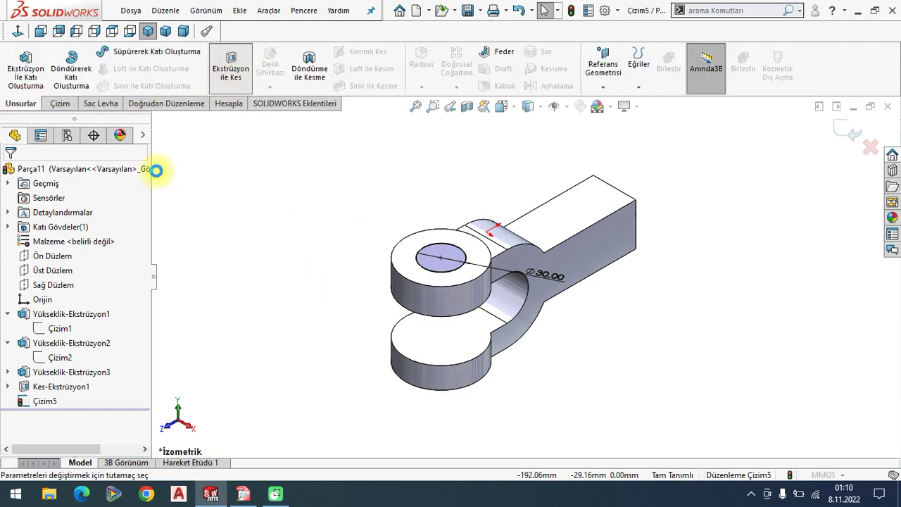
click(55, 252)
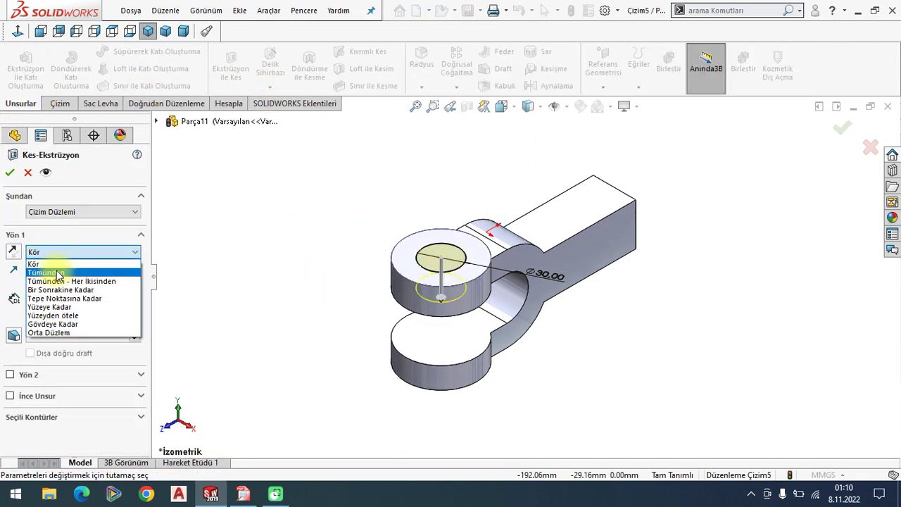
click(57, 271)
click(10, 173)
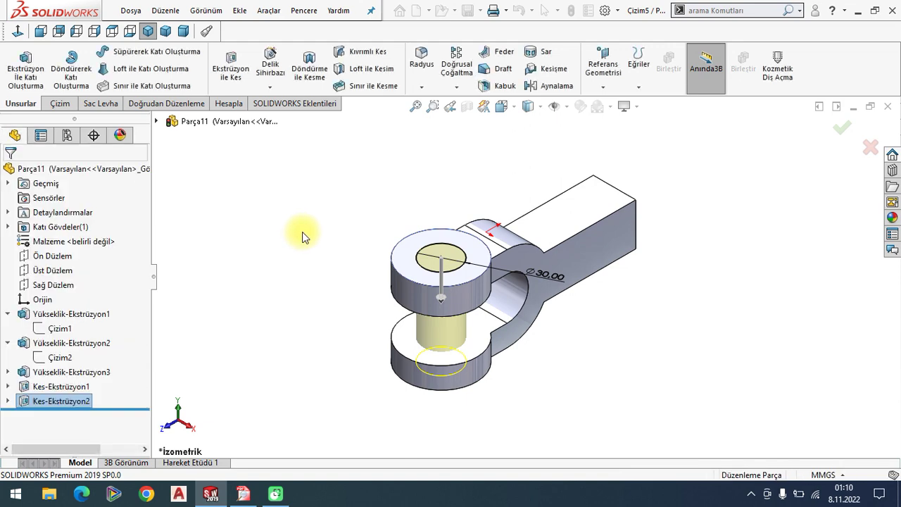
scroll(533, 299, down, 1)
- Review the reference drawing in the PDF reader before returning to the fork part
click(243, 493)
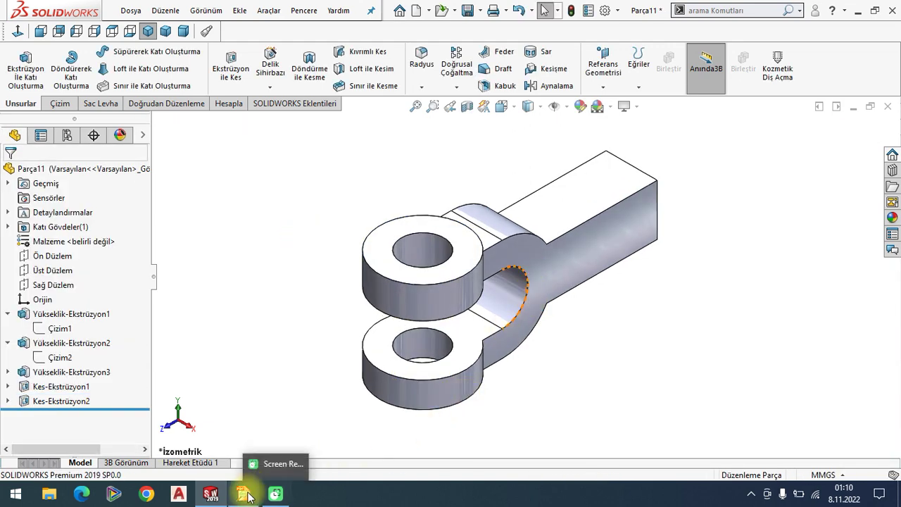
ctrl+scroll(615, 311, up, 2)
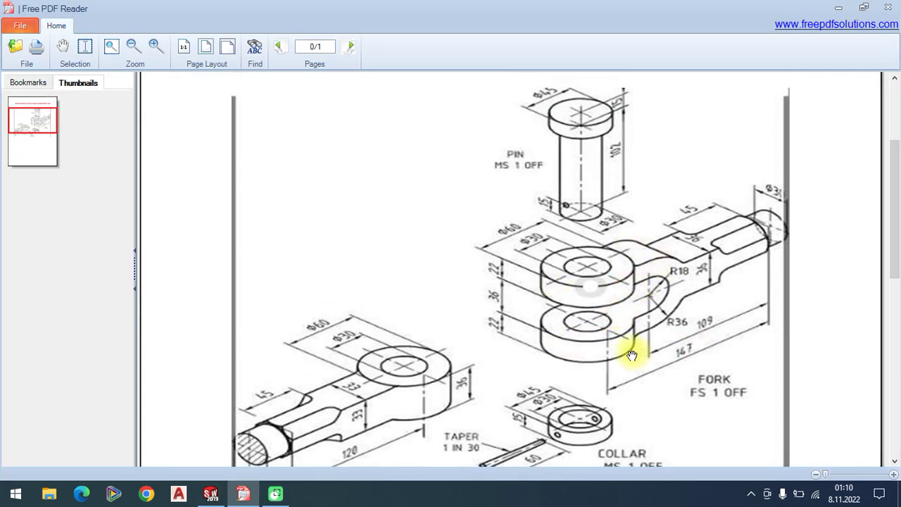
scroll(631, 355, down, 1)
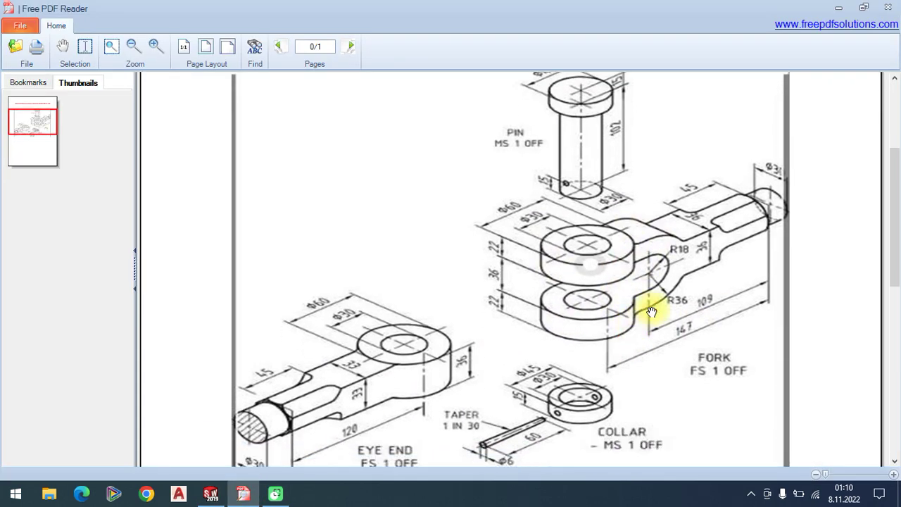
click(210, 493)
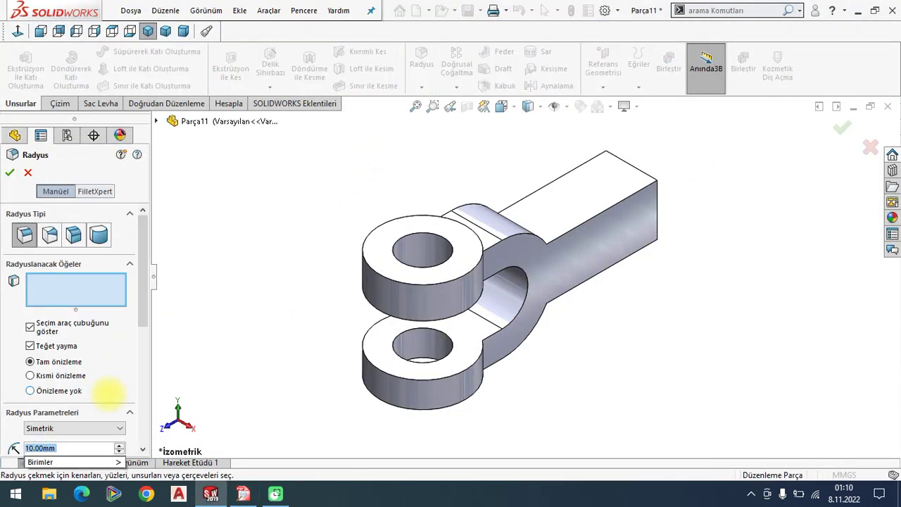
- Fillet the four boss-to-arm edges with a 20 mm radius
scroll(493, 265, down, 2)
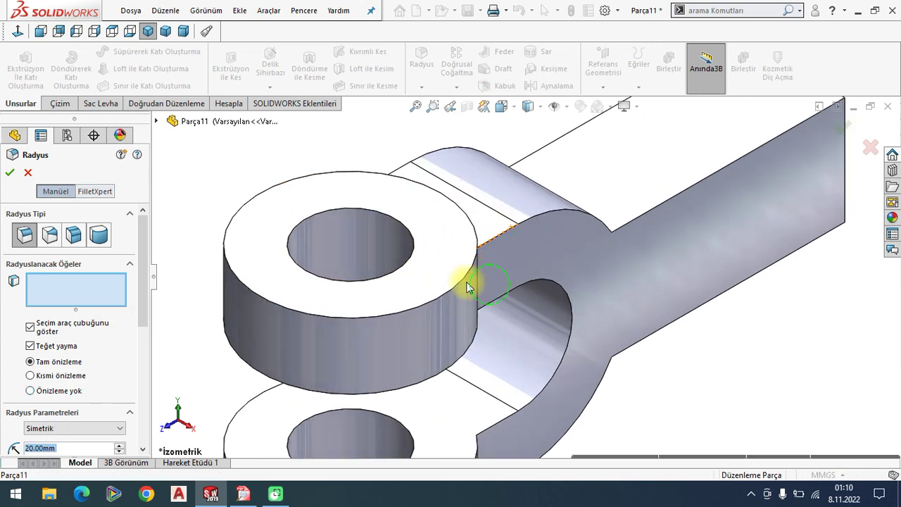
scroll(466, 282, down, 2)
click(472, 282)
scroll(458, 289, up, 2)
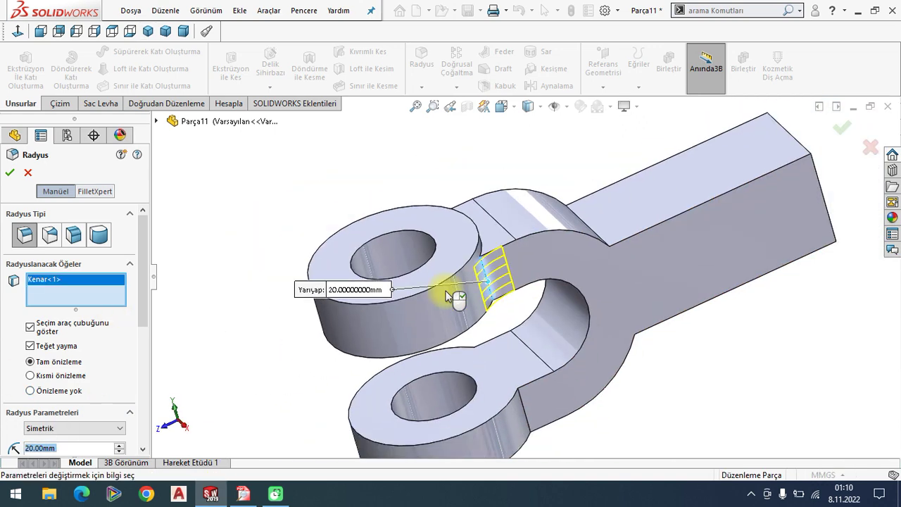
scroll(446, 291, up, 2)
middle_drag(416, 291, 483, 324)
scroll(242, 256, down, 2)
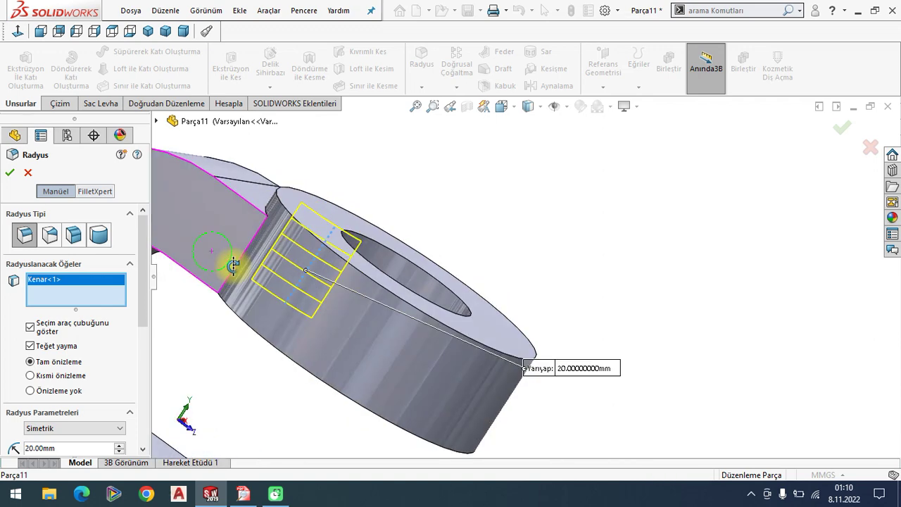
scroll(232, 262, down, 2)
click(296, 251)
scroll(309, 266, up, 2)
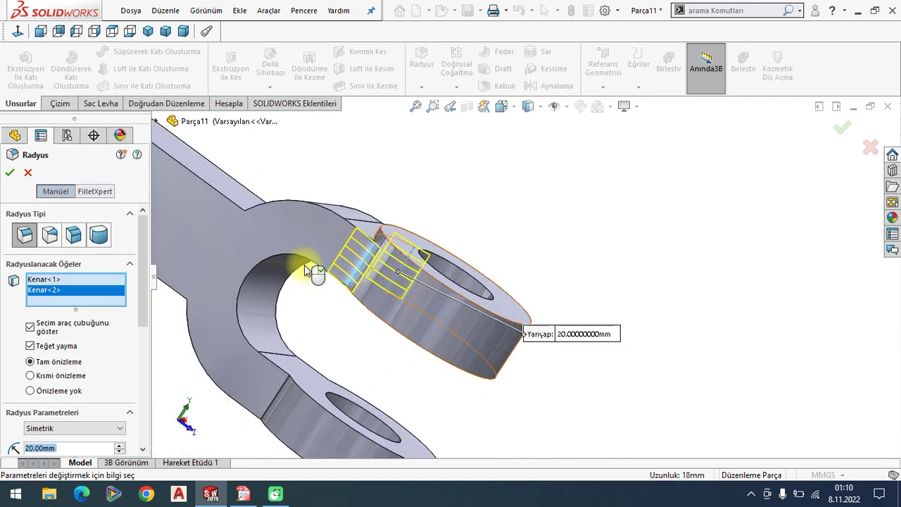
scroll(338, 317, up, 2)
click(354, 363)
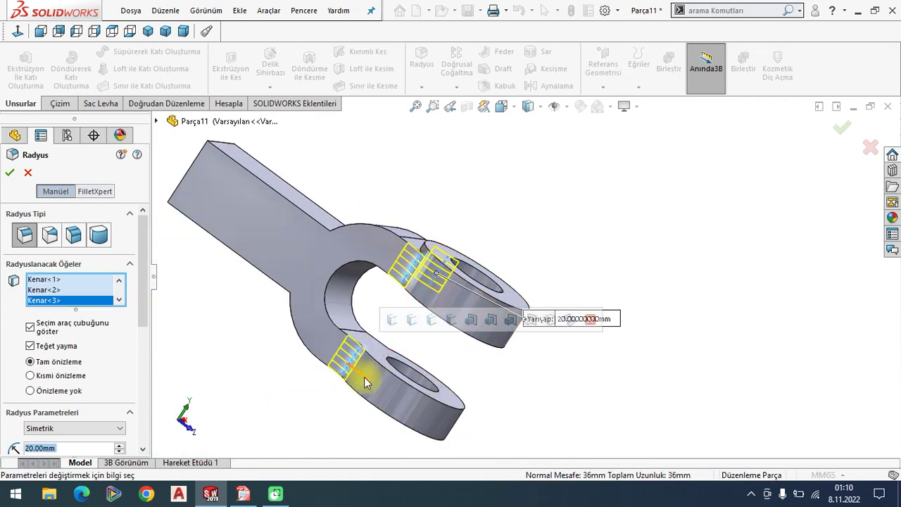
middle_drag(354, 364, 334, 352)
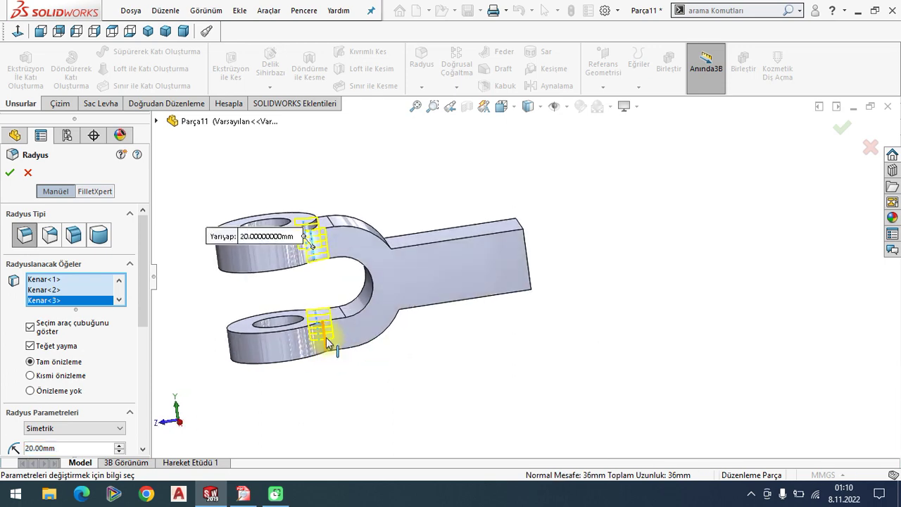
scroll(352, 348, down, 3)
scroll(345, 354, down, 2)
scroll(380, 349, down, 1)
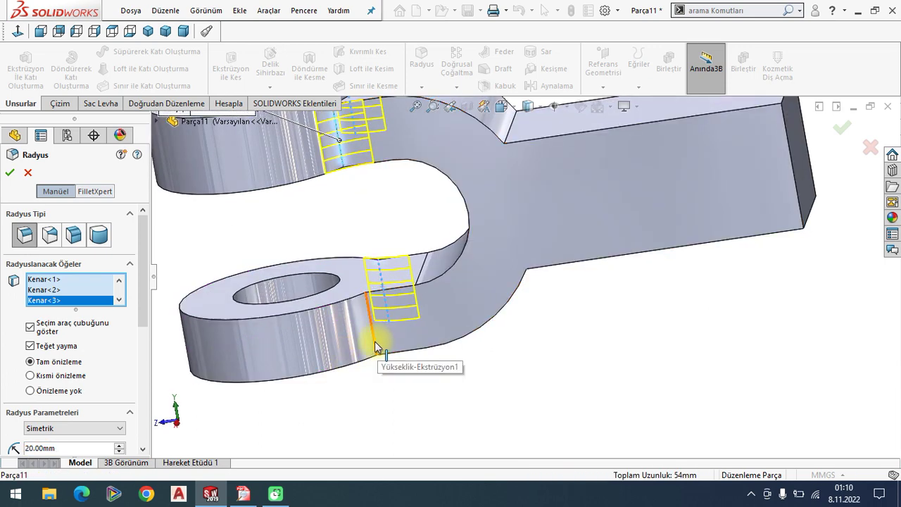
click(374, 342)
scroll(394, 340, up, 3)
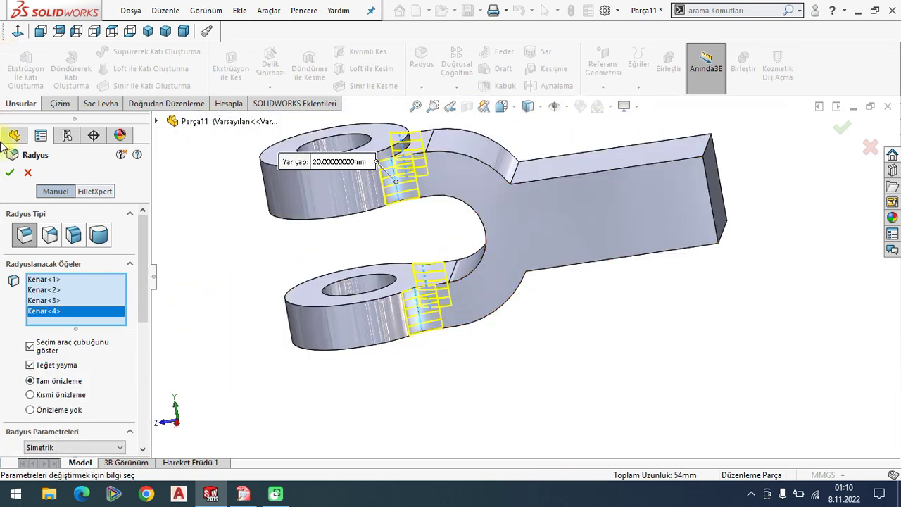
click(6, 172)
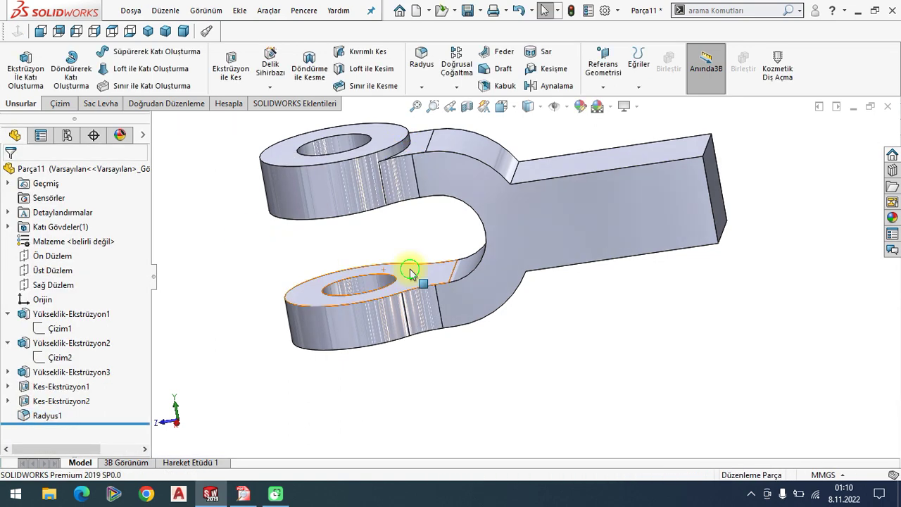
- Add a second fillet on the two edges where the neck meets the shank
mouse_move(408, 267)
middle_down()
mouse_move(432, 212)
mouse_move(319, 253)
middle_up()
mouse_move(458, 286)
middle_down()
mouse_move(422, 225)
mouse_move(422, 143)
middle_up()
click(421, 60)
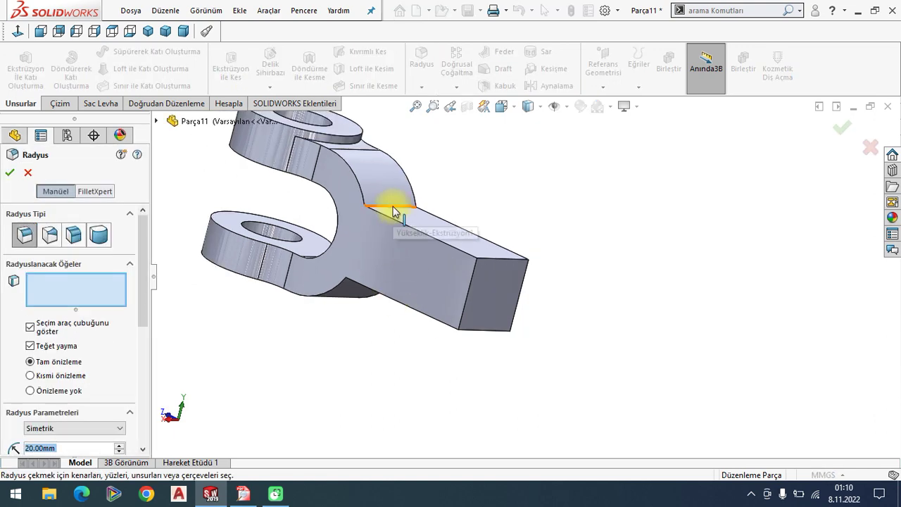
click(394, 212)
mouse_move(346, 326)
middle_down()
mouse_move(348, 261)
mouse_move(366, 258)
middle_up()
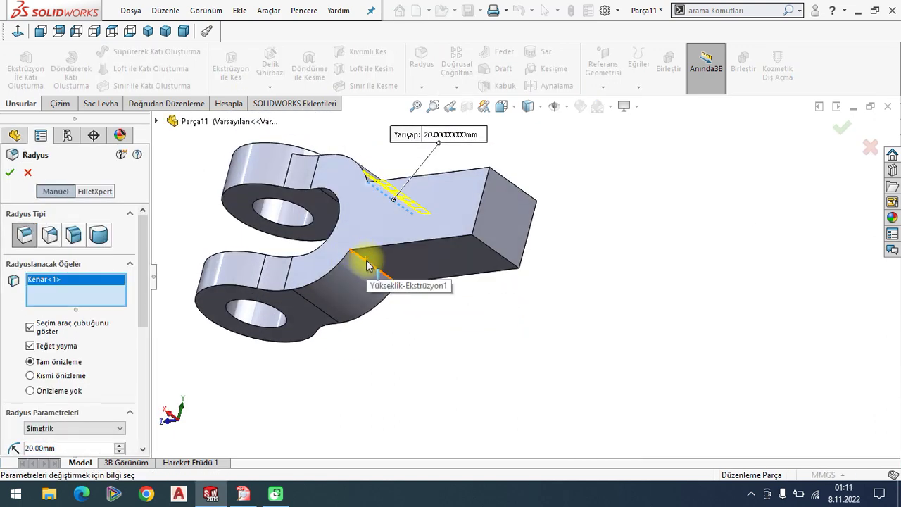
click(367, 261)
click(9, 173)
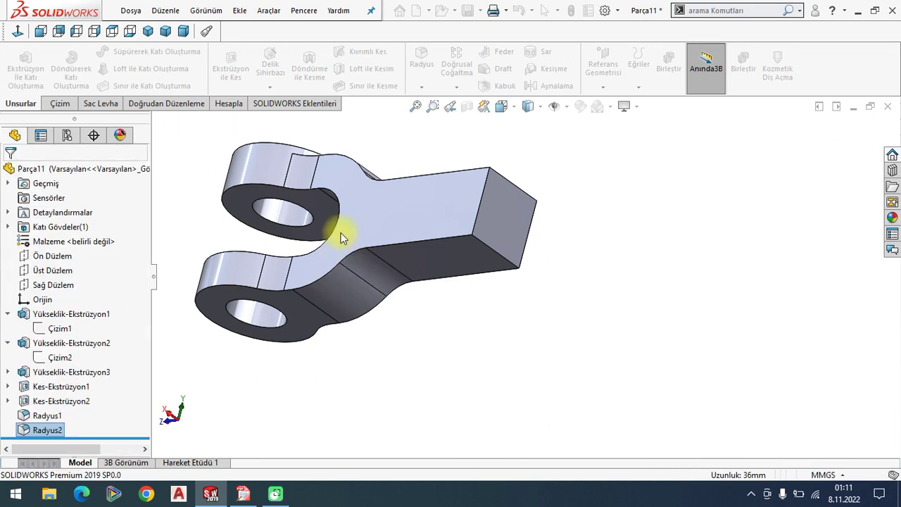
mouse_move(338, 232)
middle_down()
mouse_move(354, 217)
mouse_move(433, 233)
mouse_move(422, 275)
middle_up()
- Sketch an eight-sided polygon centred on the origin on the shank's square end face
scroll(528, 296, down, 3)
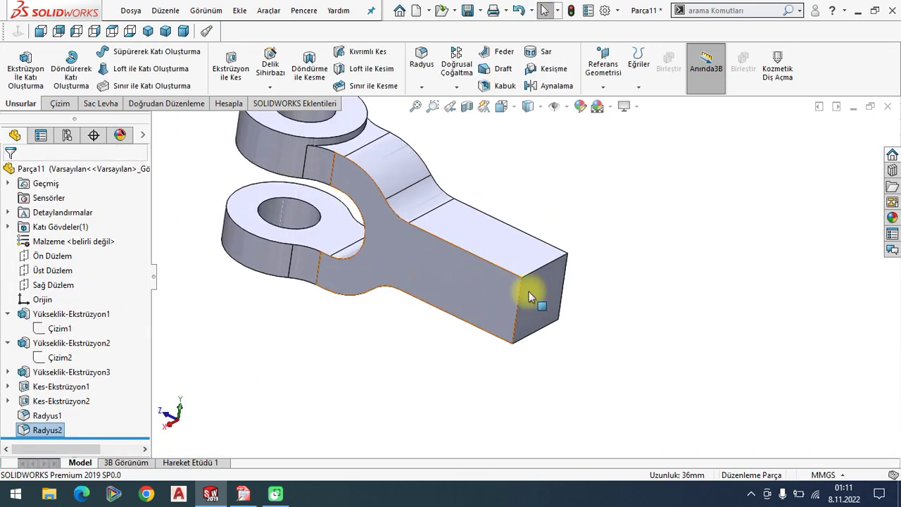
click(535, 299)
click(603, 252)
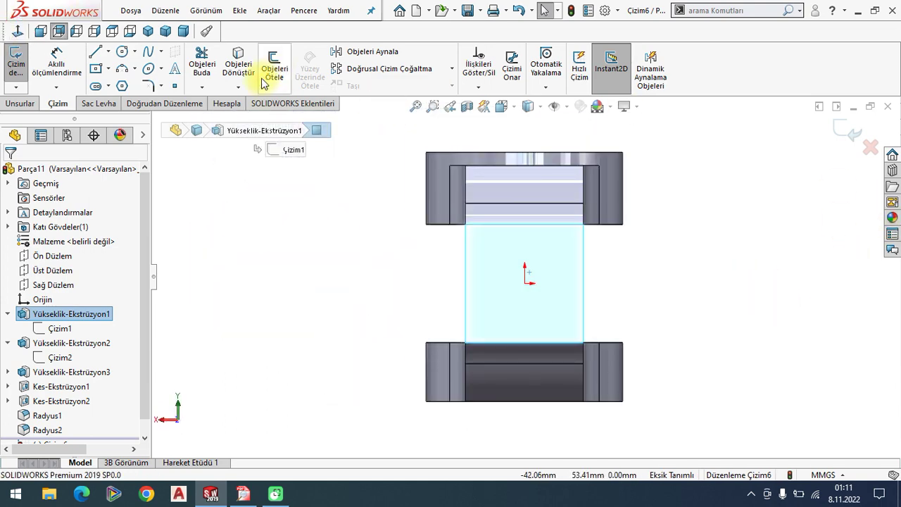
click(122, 86)
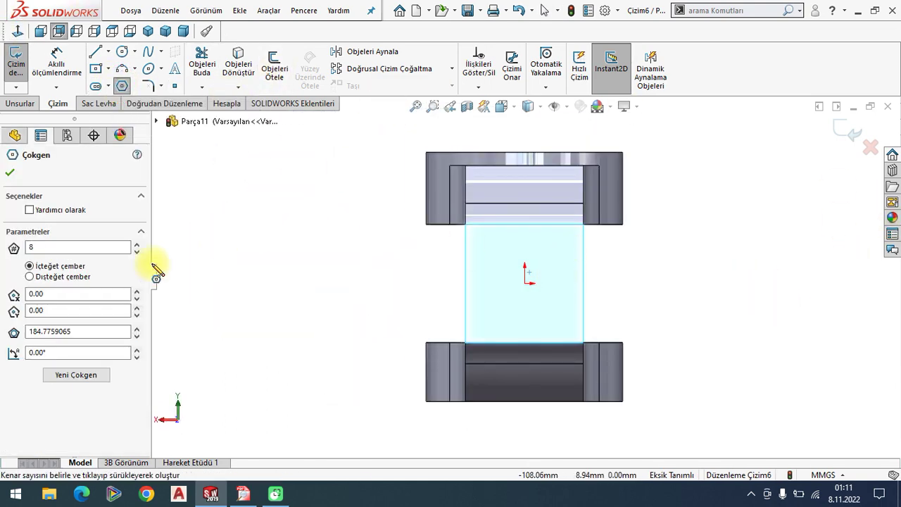
scroll(524, 283, up, 2)
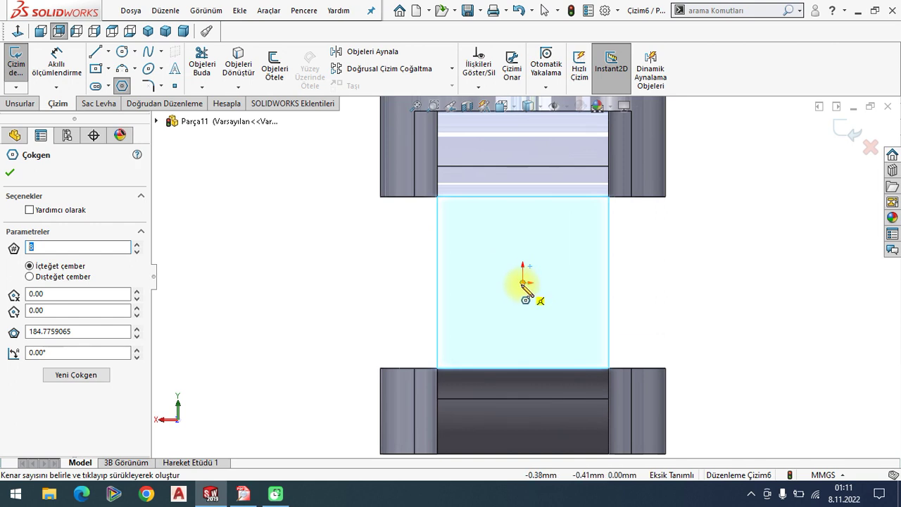
click(524, 283)
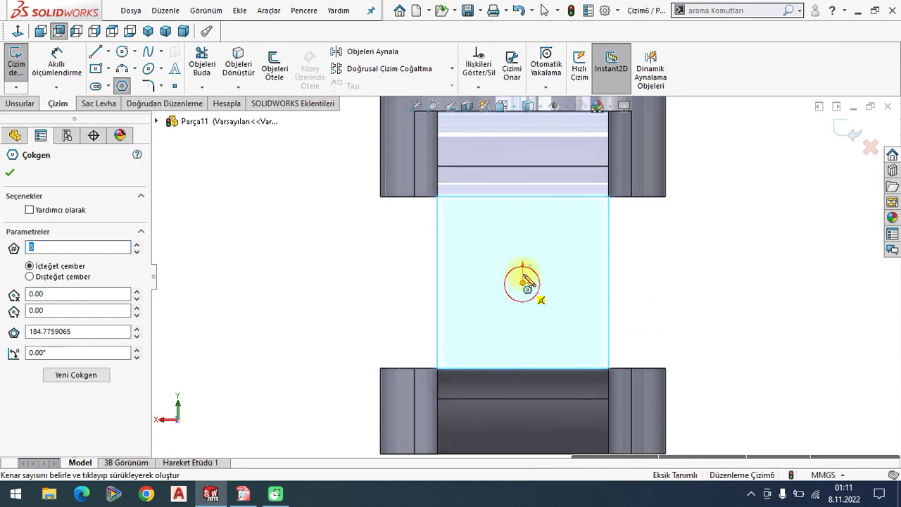
click(556, 199)
right_click(318, 217)
click(346, 226)
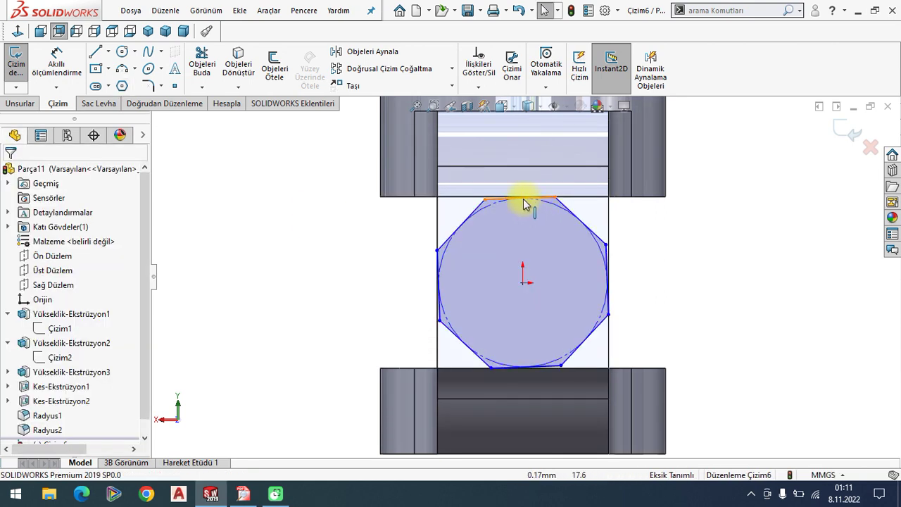
- Make the octagon's left edge vertical and adjust its top vertex to fully define it
click(520, 200)
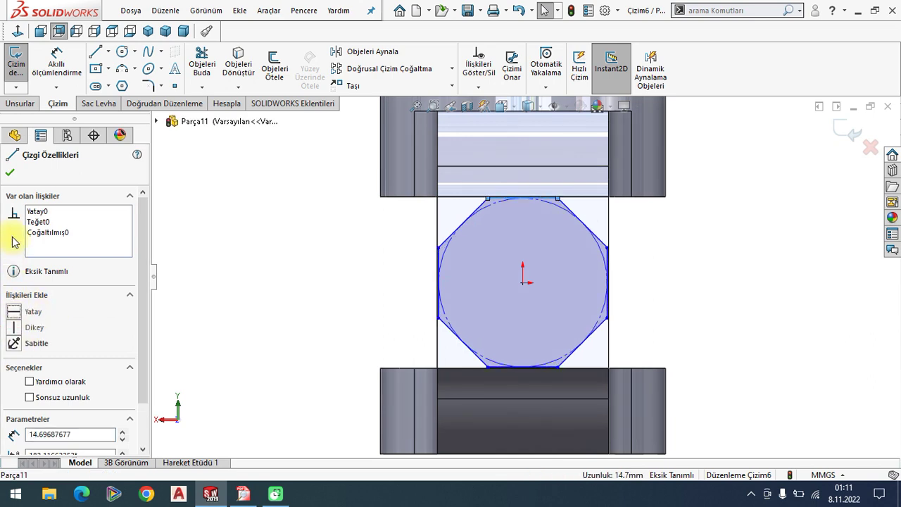
click(9, 174)
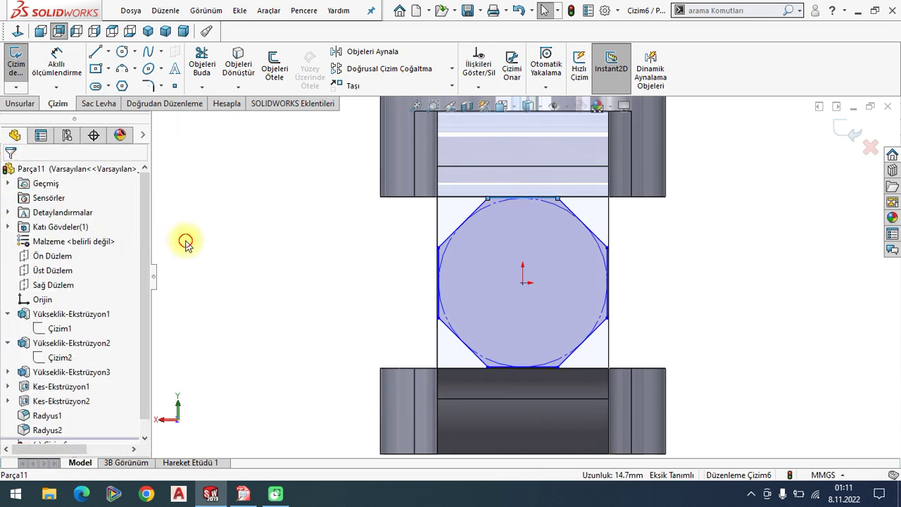
click(439, 291)
click(14, 330)
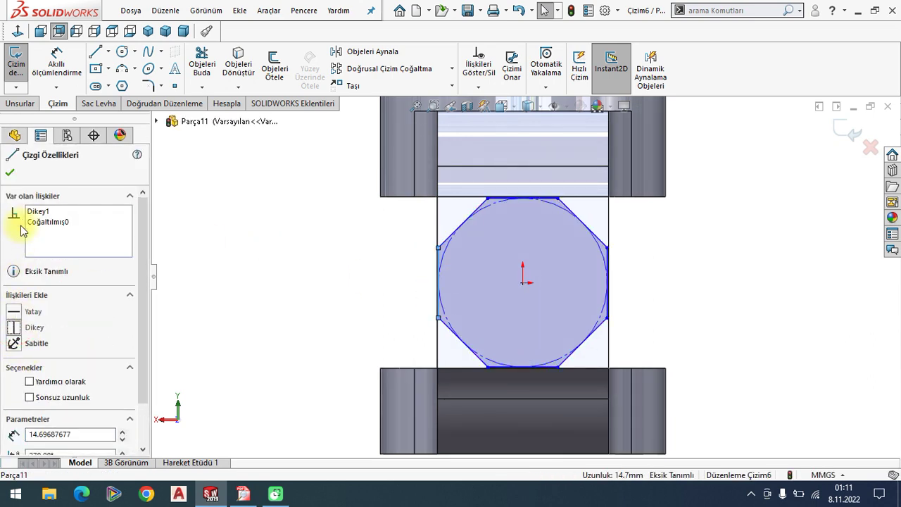
click(11, 176)
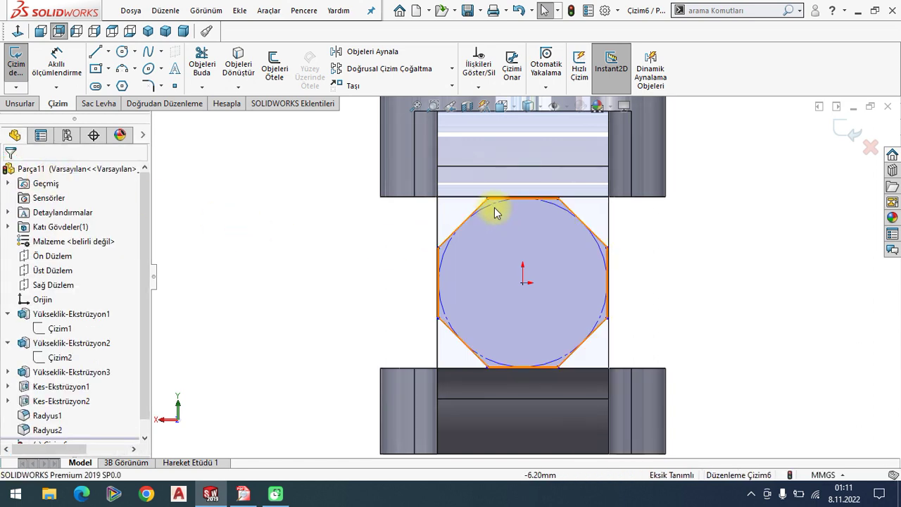
drag(489, 200, 489, 202)
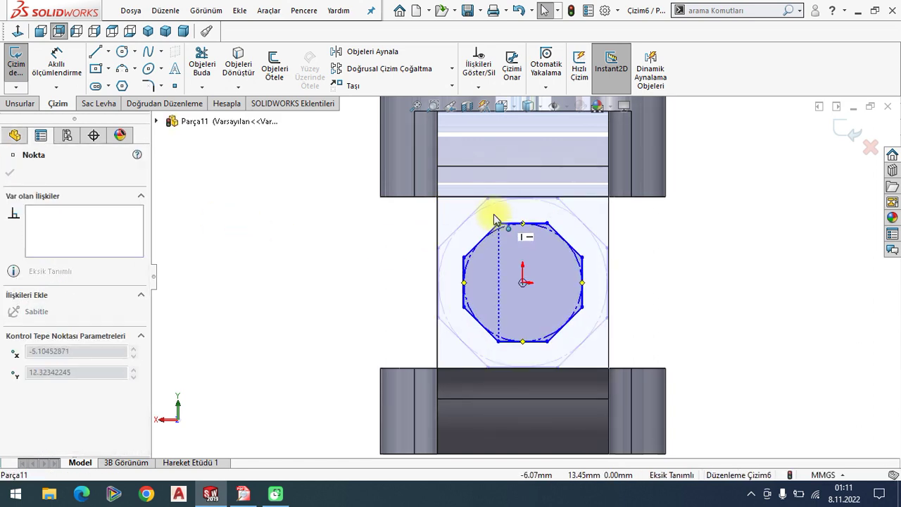
click(298, 242)
- Convert the square end face's outer edges into lines in Çizim6
middle_drag(298, 242, 530, 285)
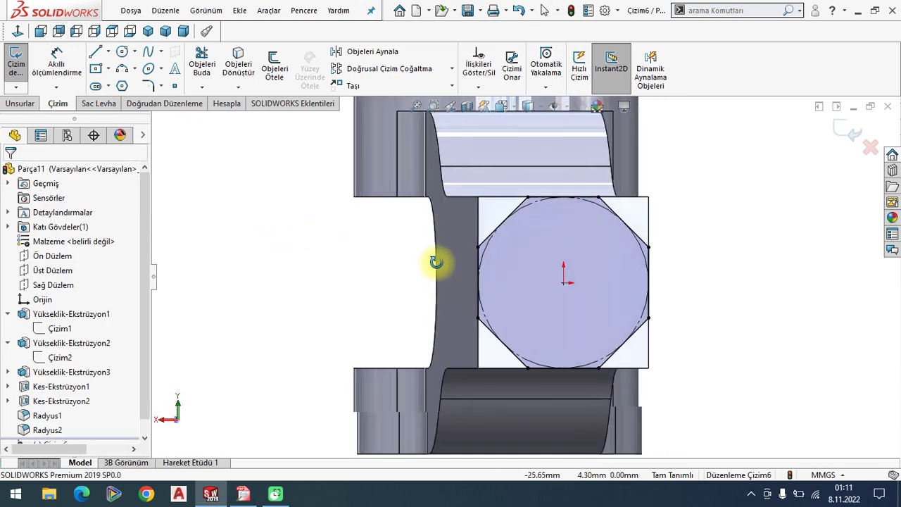
click(530, 285)
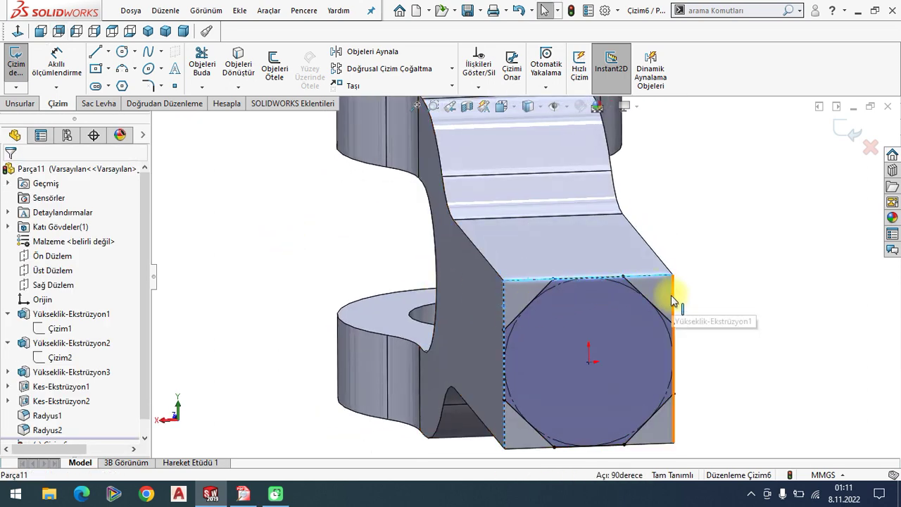
scroll(631, 329, up, 1)
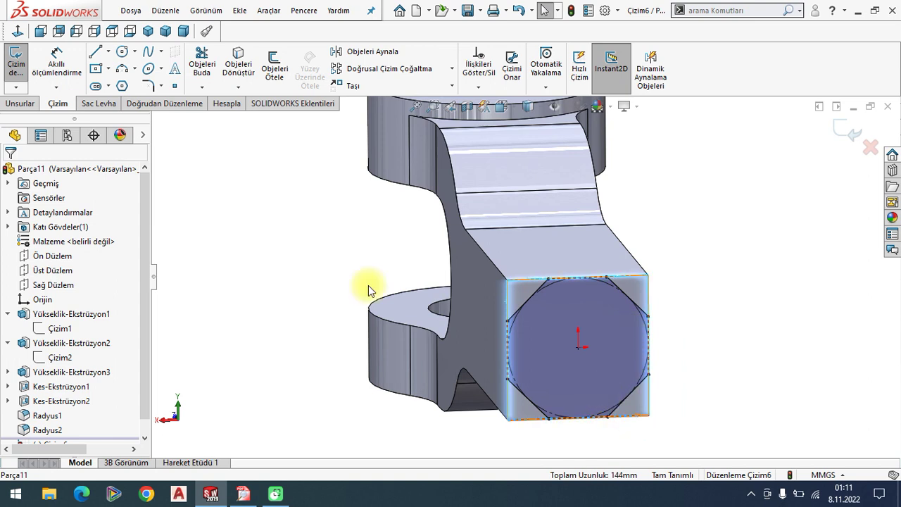
click(243, 74)
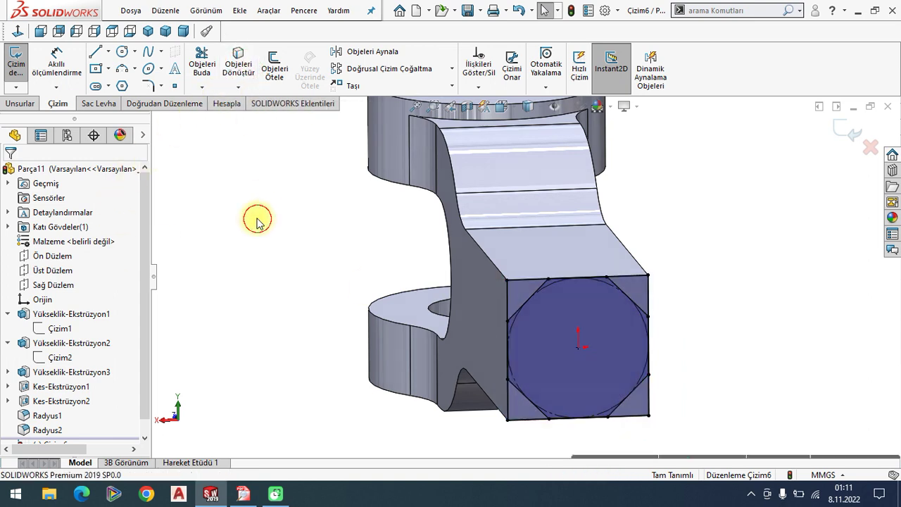
click(20, 103)
- Extrude-cut Çizim6's four corner regions to a blind depth of 45 mm
click(232, 67)
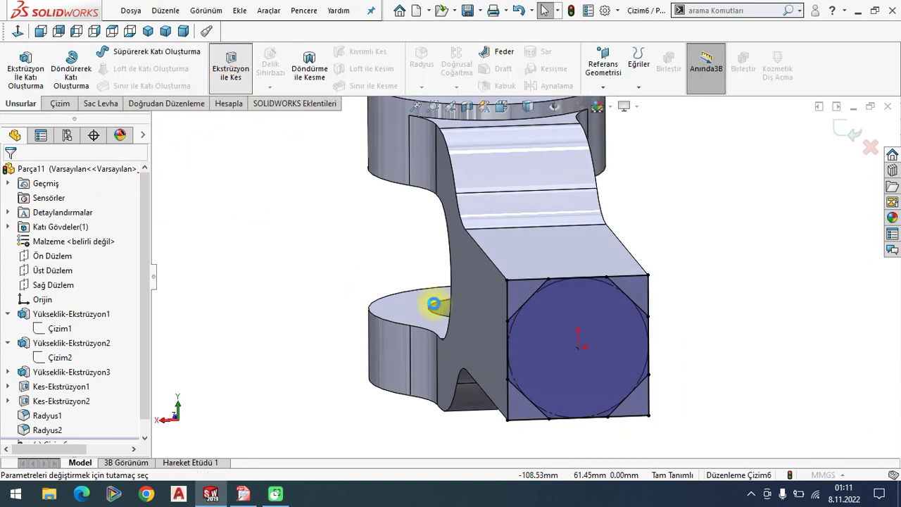
click(520, 298)
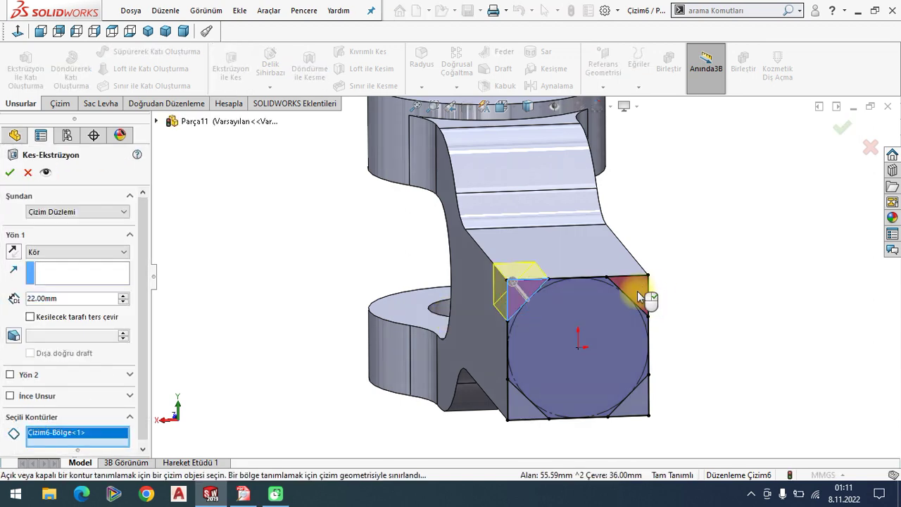
click(637, 292)
click(637, 398)
click(524, 403)
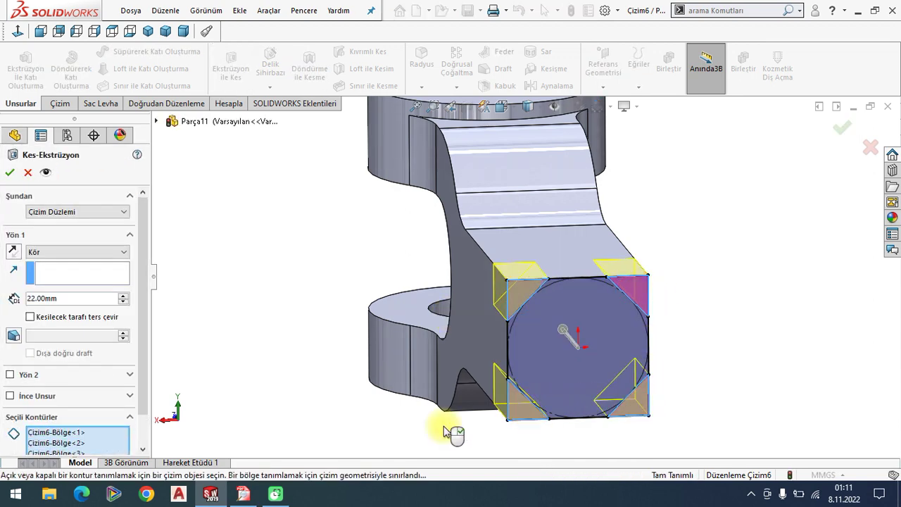
click(243, 493)
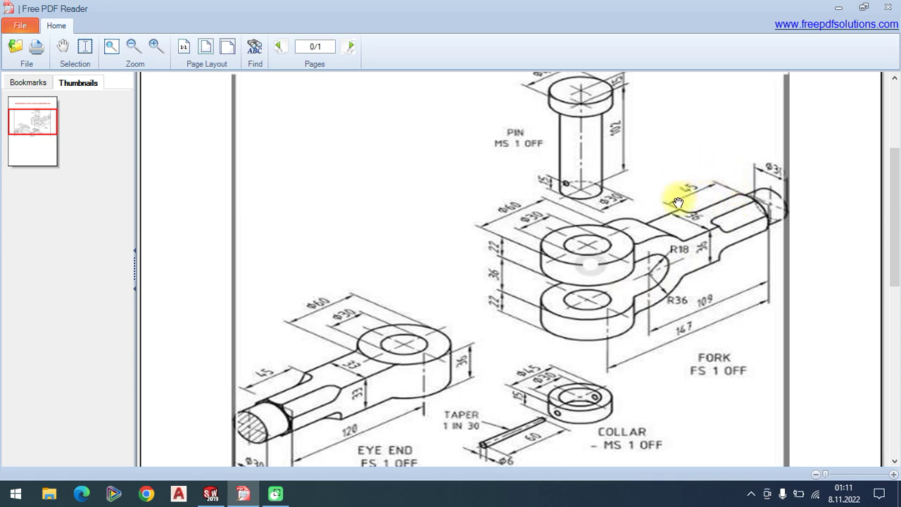
click(210, 493)
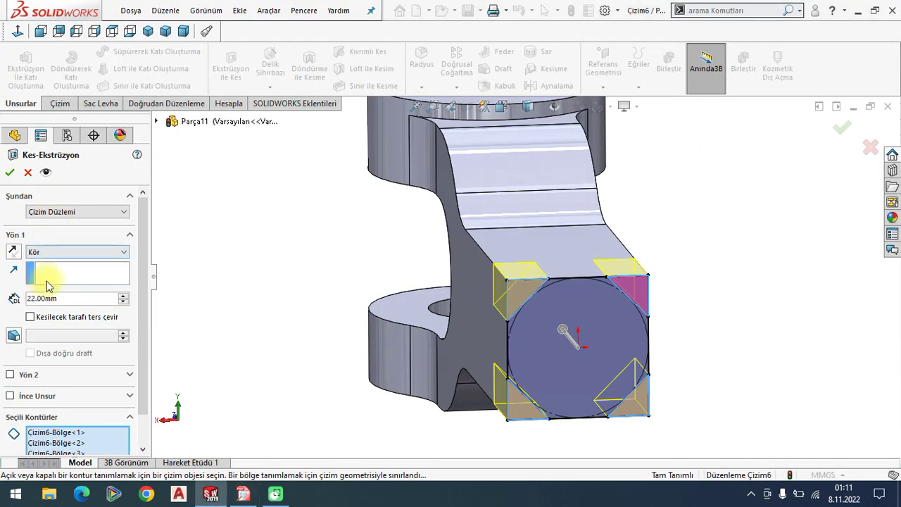
click(71, 301)
text(45)
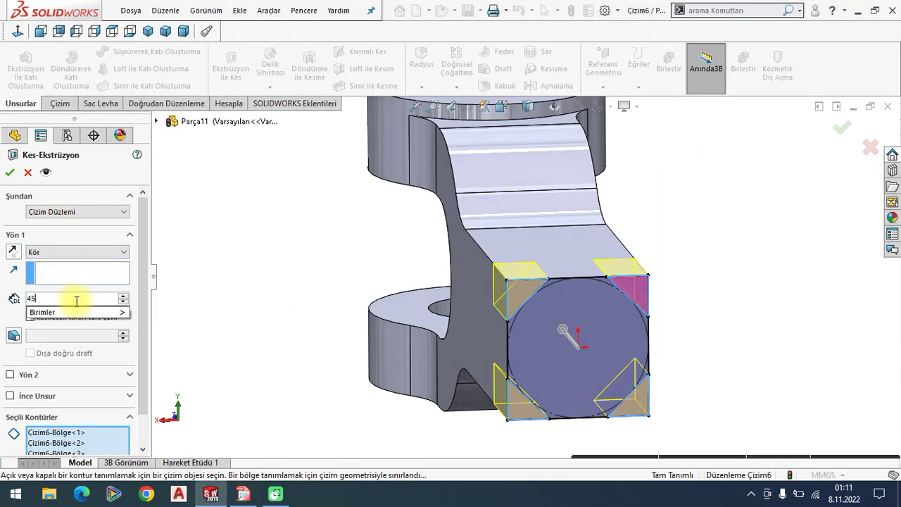
key(Return)
key(Return)
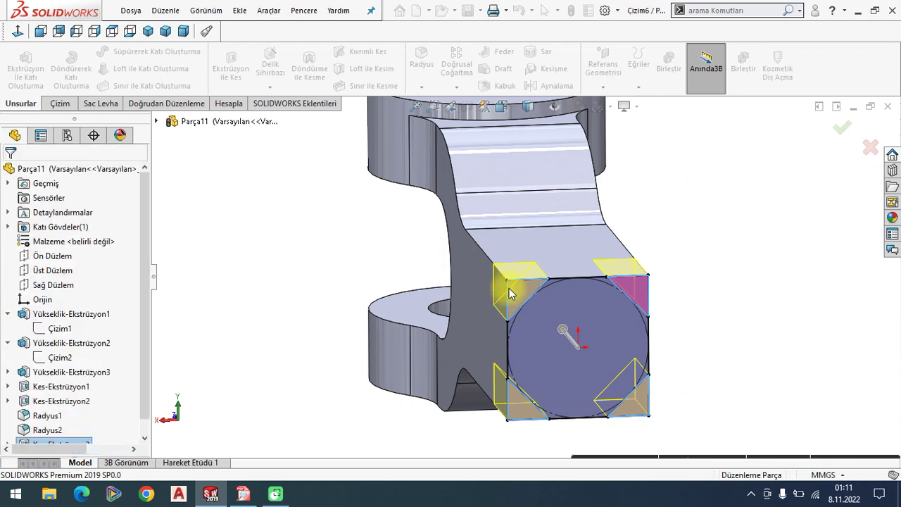
mouse_move(470, 314)
middle_down()
mouse_move(482, 302)
mouse_move(518, 325)
middle_up()
scroll(603, 272, down, 4)
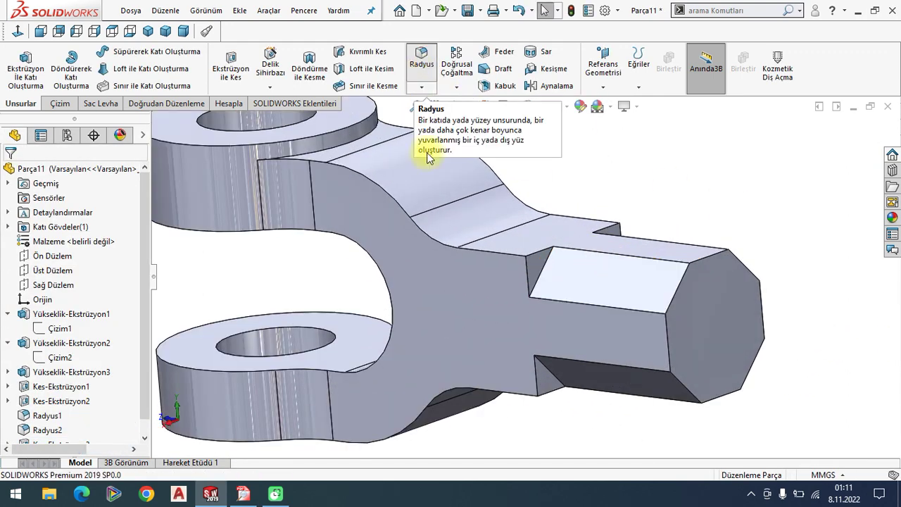
- Fillet the four edges between the octagonal section and the shaft with a 5 mm radius
click(424, 79)
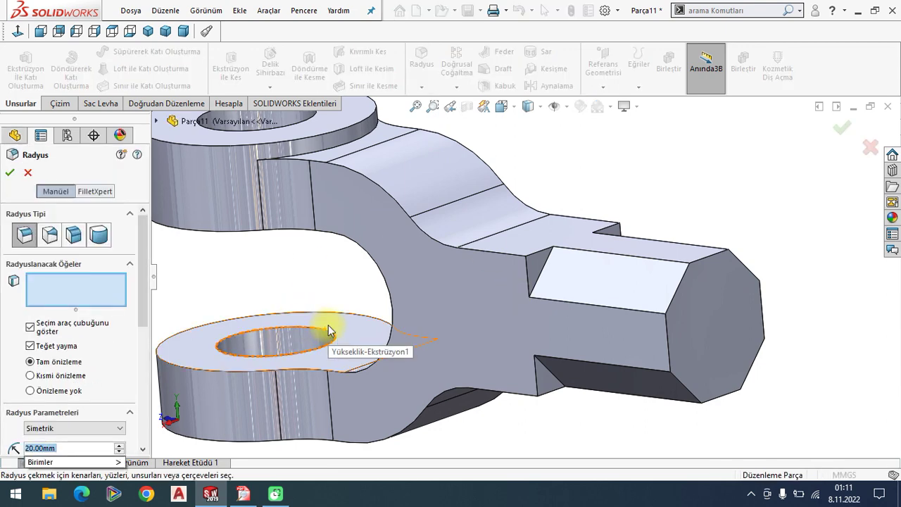
click(544, 273)
middle_drag(549, 312, 554, 366)
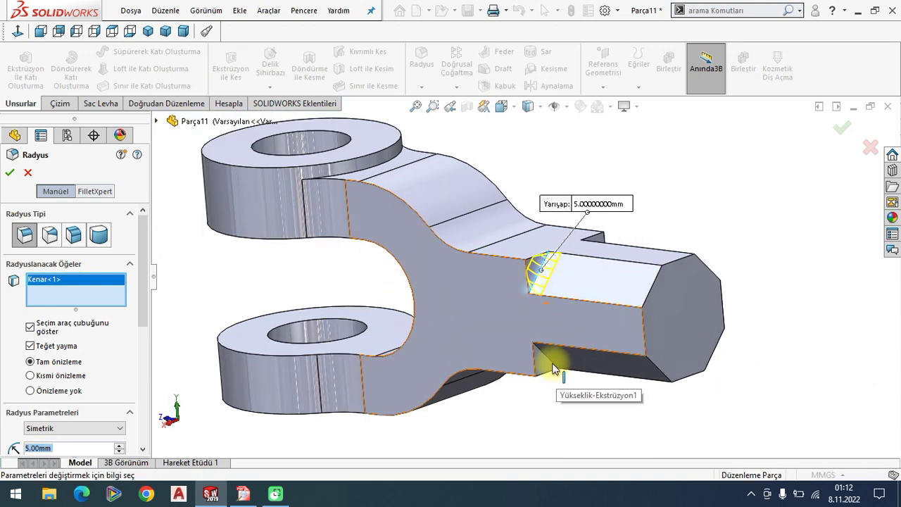
click(542, 360)
mouse_move(596, 252)
middle_down()
mouse_move(523, 298)
mouse_move(458, 312)
middle_up()
click(420, 311)
mouse_move(463, 372)
middle_down()
mouse_move(451, 349)
mouse_move(471, 381)
middle_up()
click(471, 381)
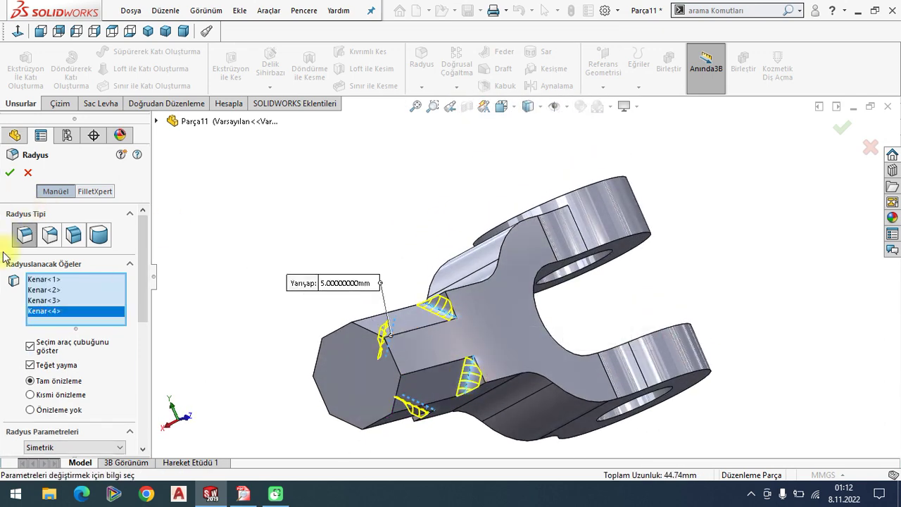
click(10, 174)
mouse_move(360, 263)
middle_down()
mouse_move(409, 308)
mouse_move(464, 331)
mouse_move(519, 306)
mouse_move(636, 312)
mouse_move(609, 307)
mouse_move(628, 335)
middle_up()
- Sketch a Ø30 mm circle at the origin on the octagonal end face in Çizim7
click(628, 334)
click(637, 288)
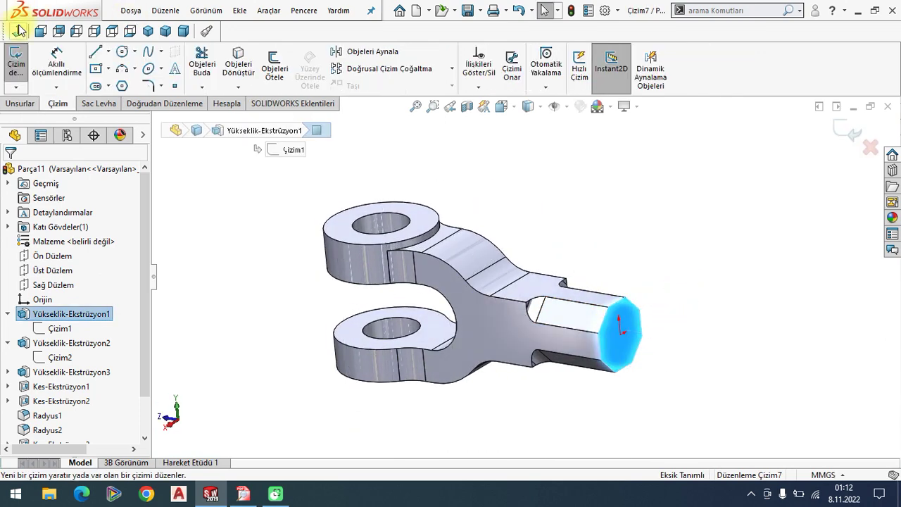
click(243, 493)
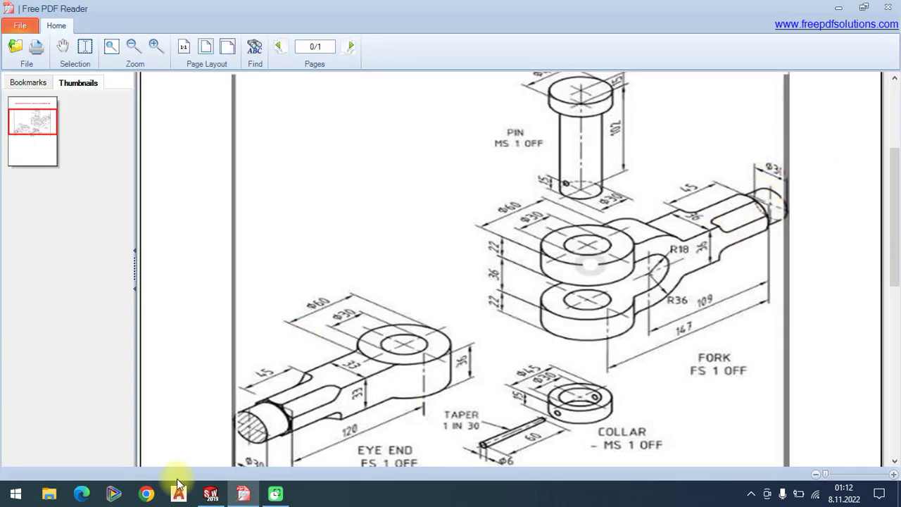
click(210, 492)
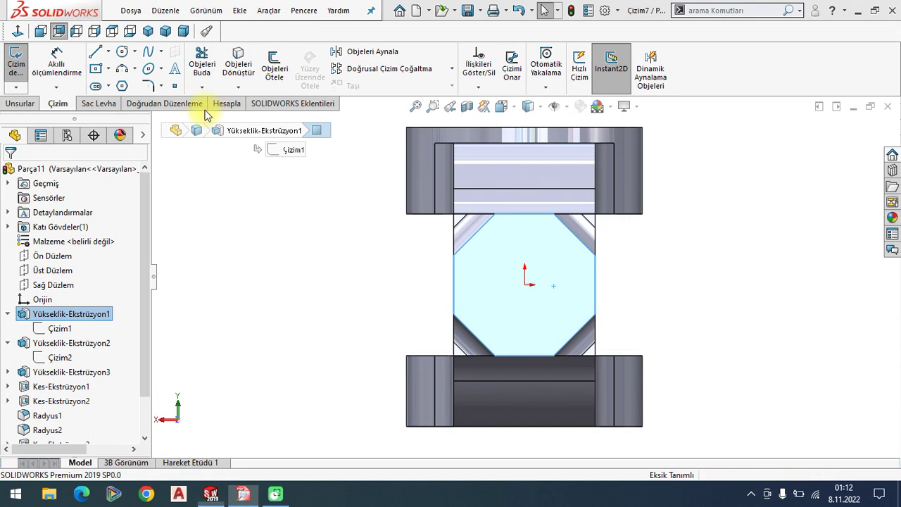
click(123, 53)
click(524, 285)
text(30)
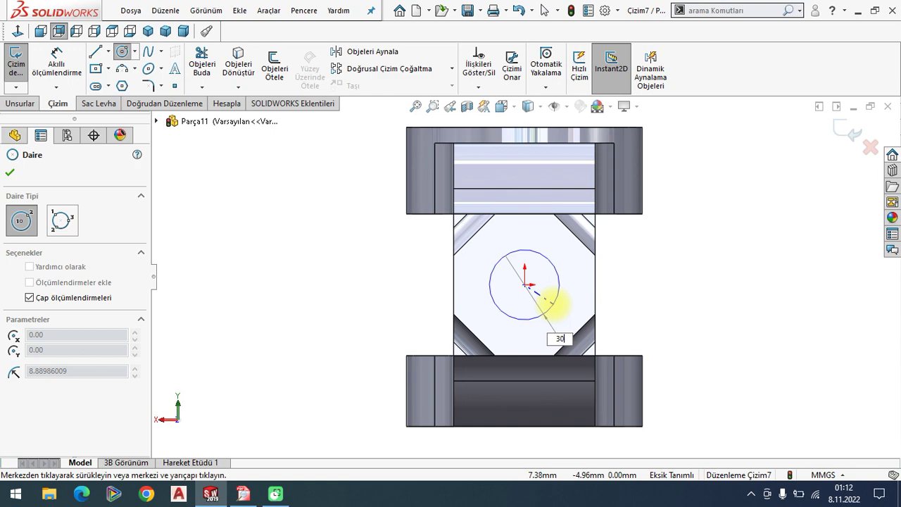
key(Return)
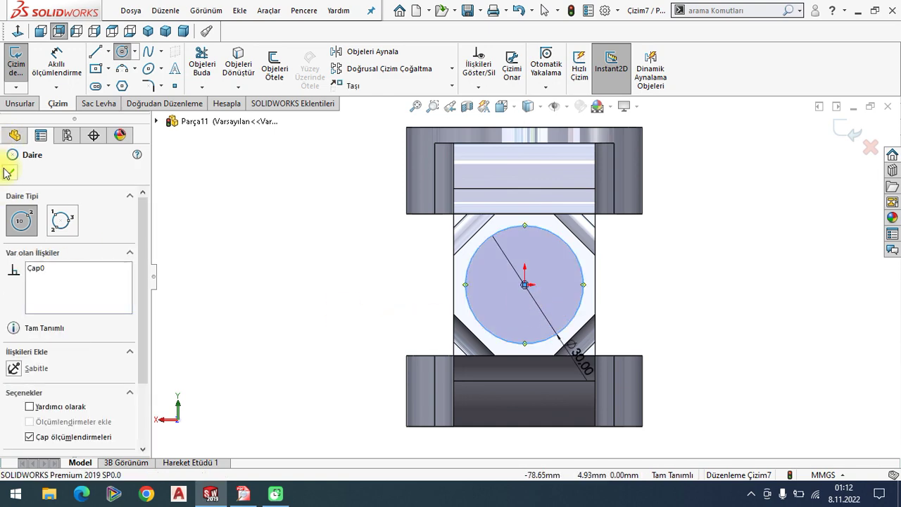
click(9, 172)
click(148, 30)
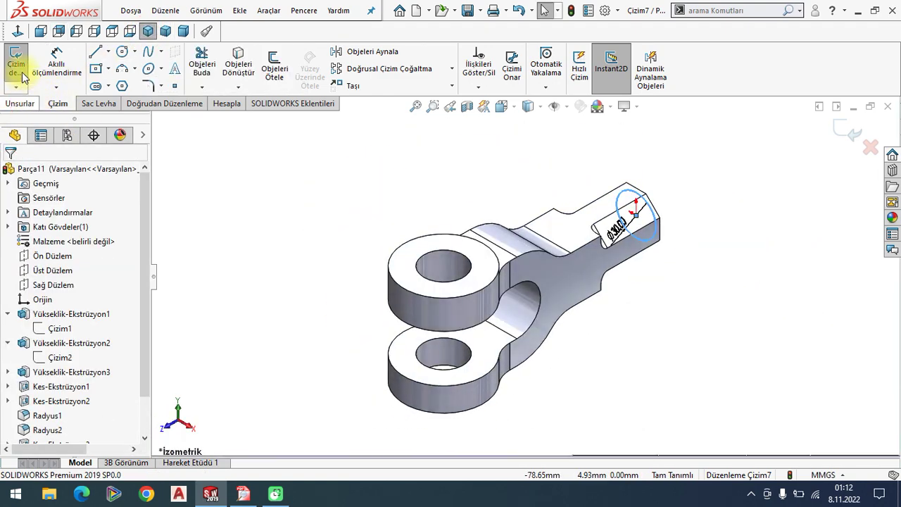
- Extrude the Ø30 circle into a 15 mm round boss on the shaft end
click(23, 76)
click(26, 71)
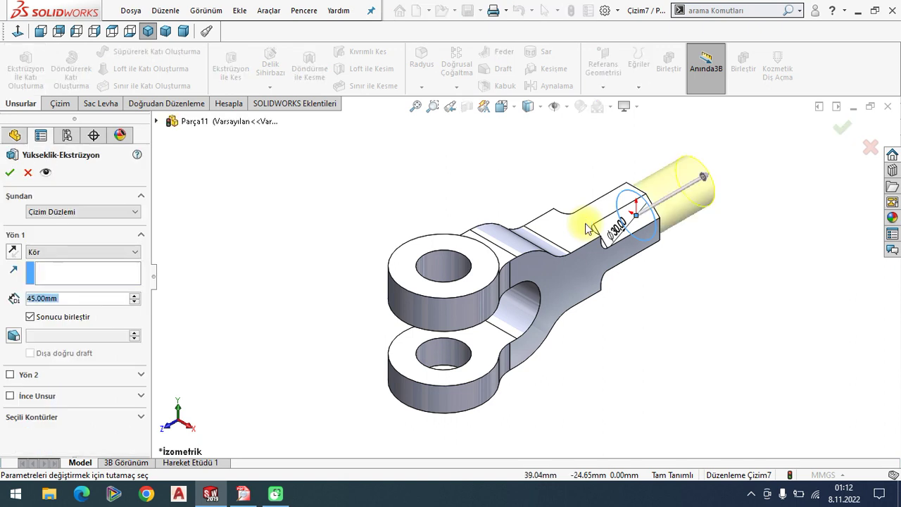
text(1)
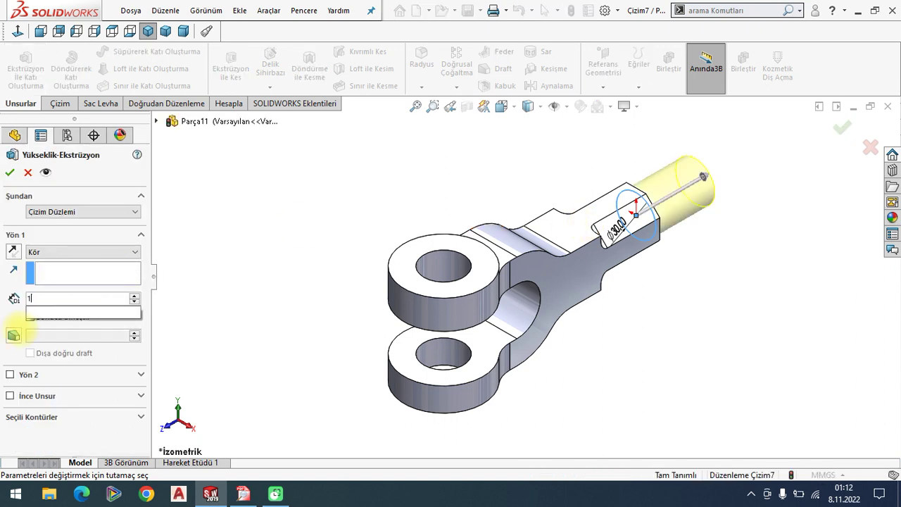
key(Return)
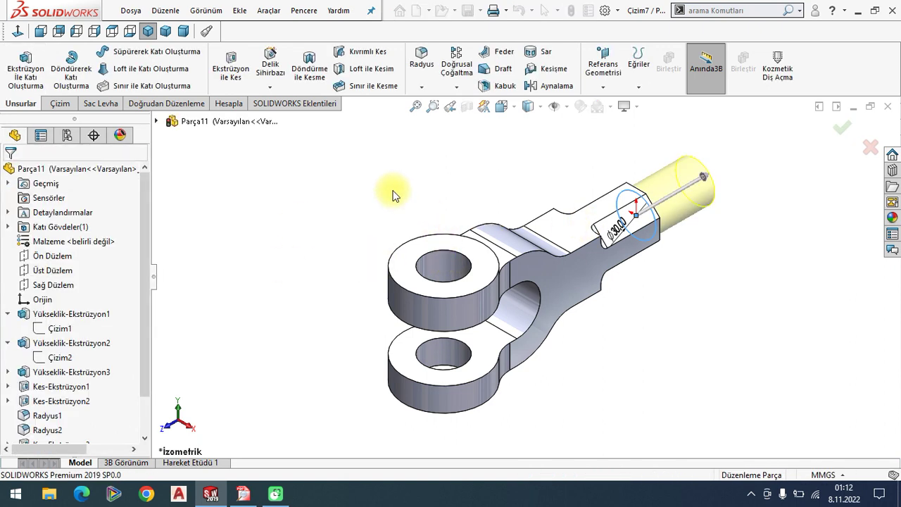
scroll(509, 287, down, 2)
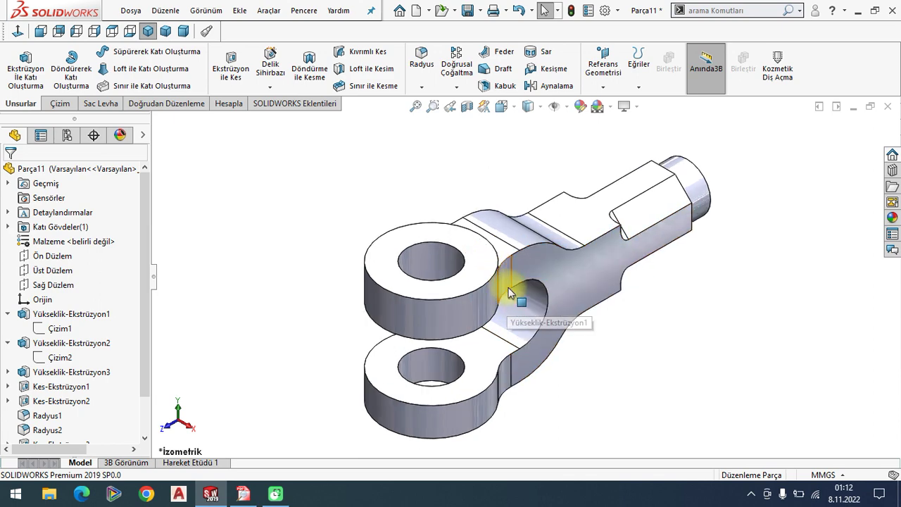
mouse_move(563, 334)
middle_down()
mouse_move(540, 322)
mouse_move(563, 331)
middle_up()
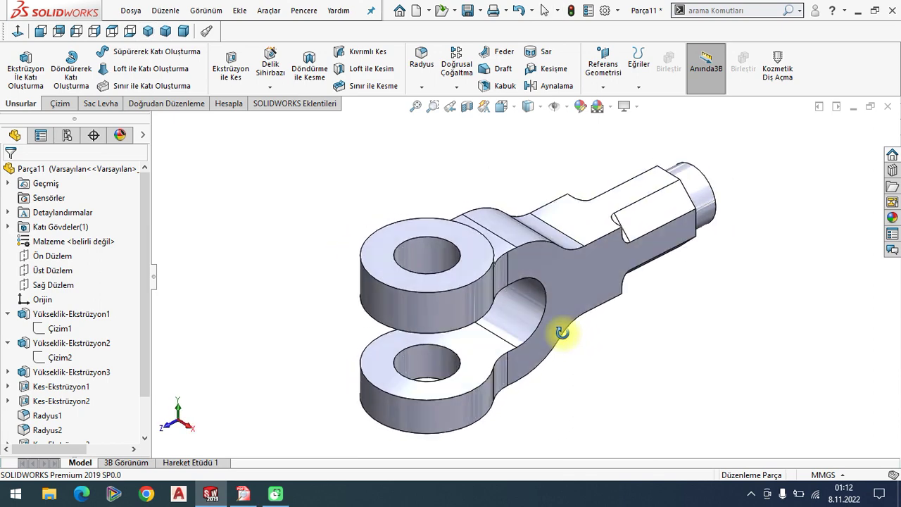
- Zoom into the fork drawing in the PDF reader, then return to the model
click(242, 495)
ctrl+scroll(673, 346, up, 1)
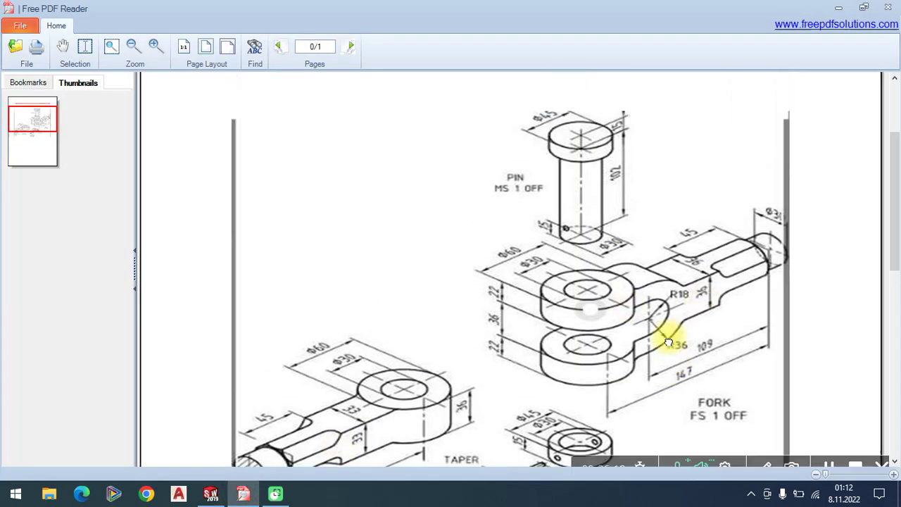
ctrl+scroll(690, 358, up, 1)
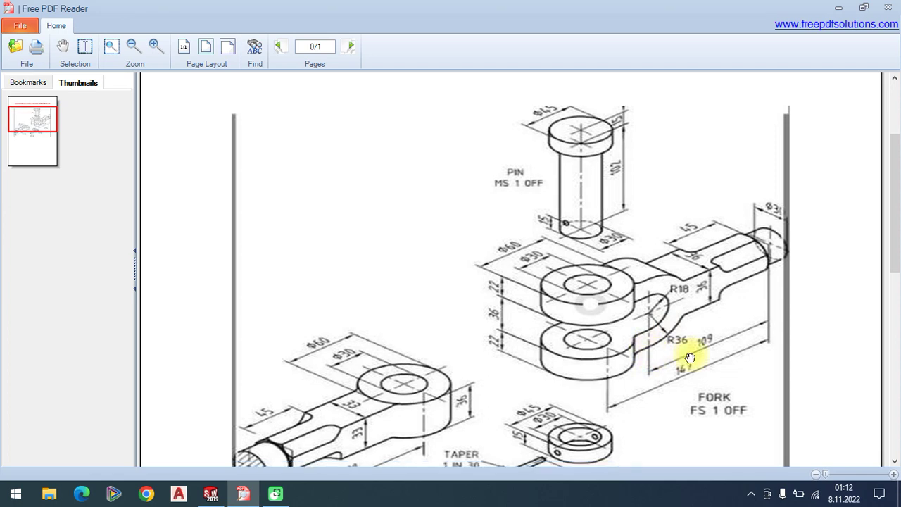
click(210, 494)
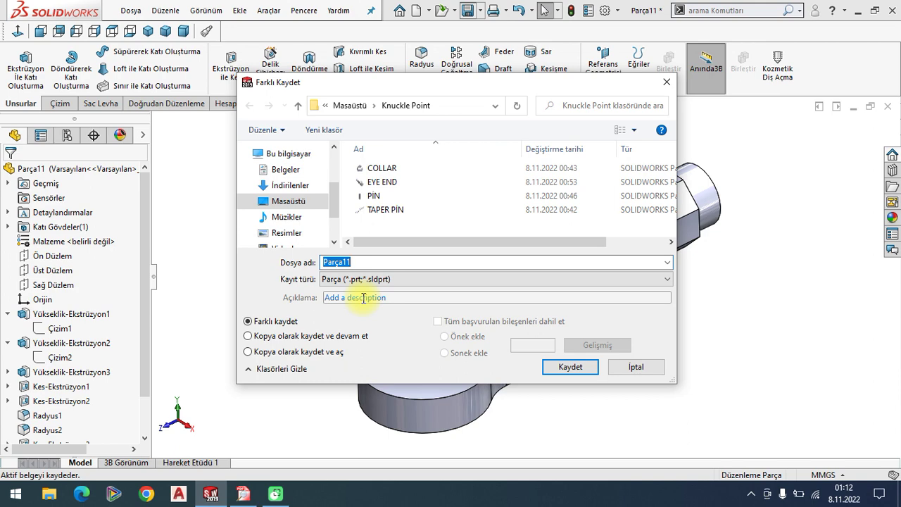
- Save the part as FORK and close its document
key(Return)
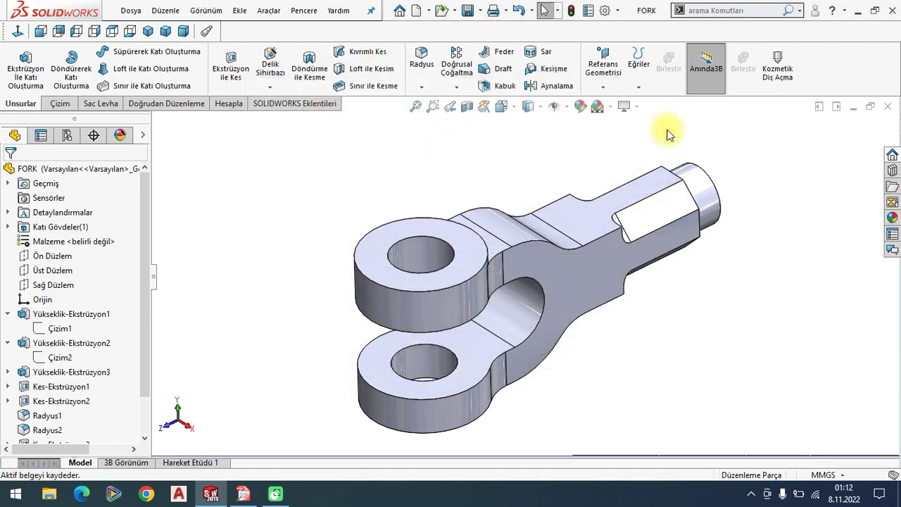
click(888, 107)
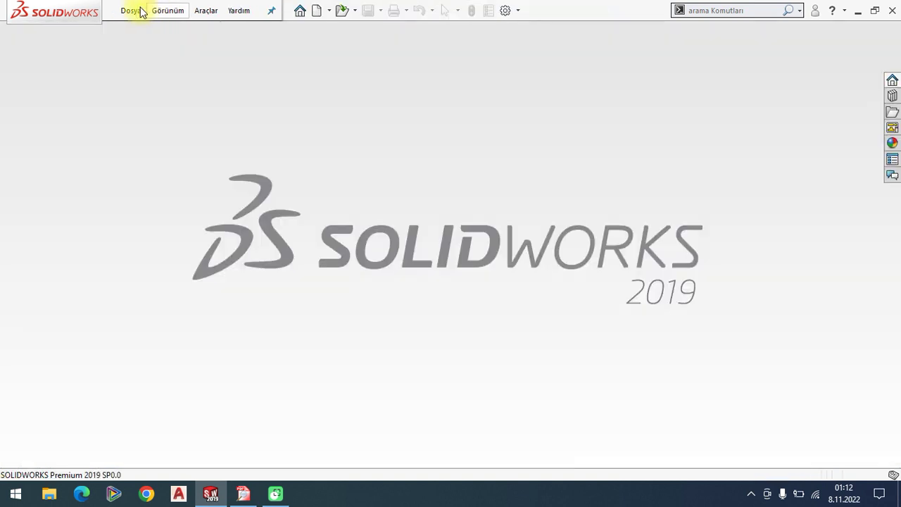
- Remove Knuckle Point and clear the recent folders list in the welcome window
click(134, 10)
click(159, 101)
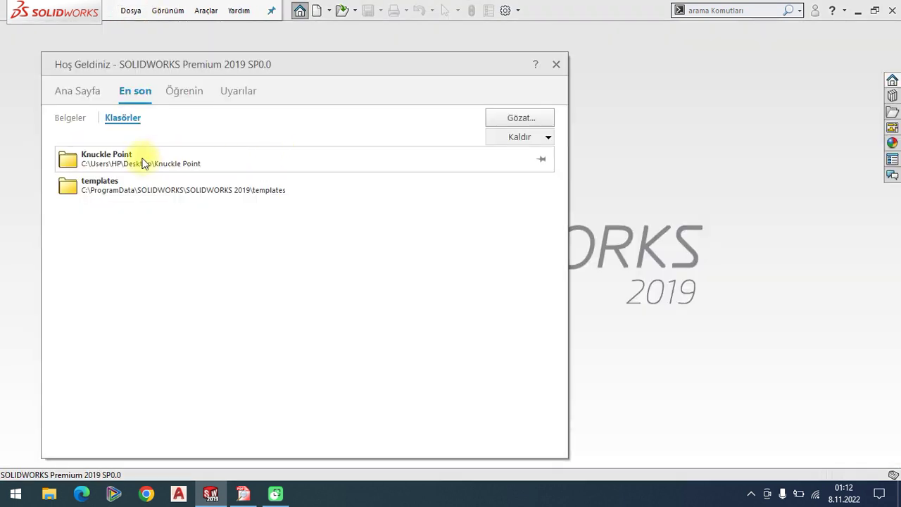
right_click(142, 159)
click(176, 168)
right_click(113, 161)
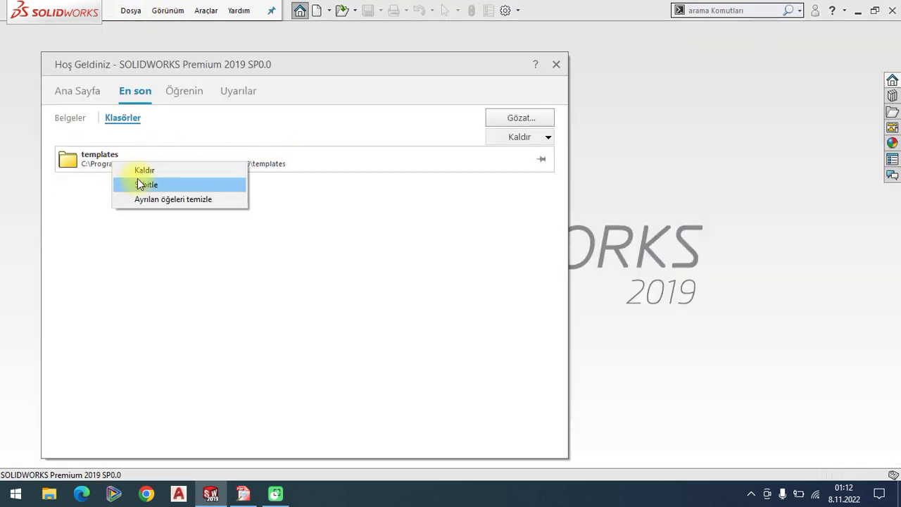
click(139, 184)
click(556, 64)
- Start a new assembly and choose the FORK part from large-thumbnail file view
click(131, 11)
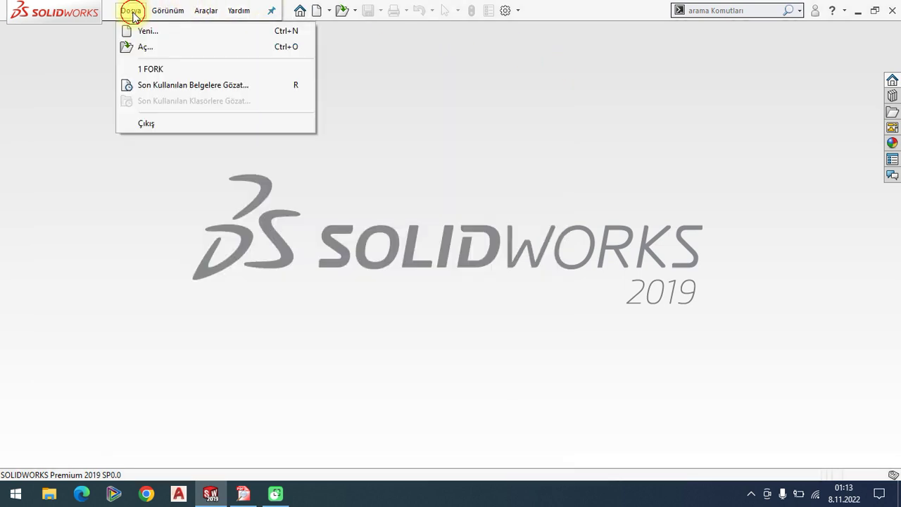
click(148, 31)
click(439, 208)
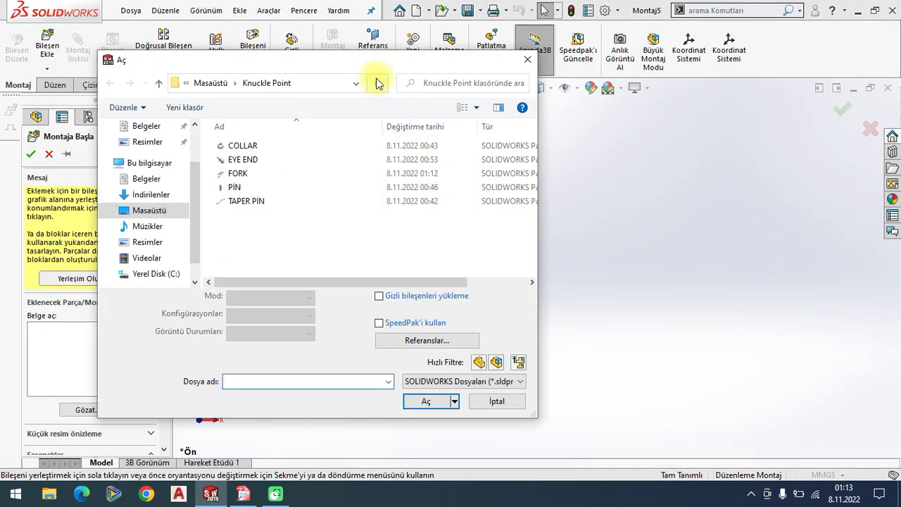
drag(359, 68, 367, 62)
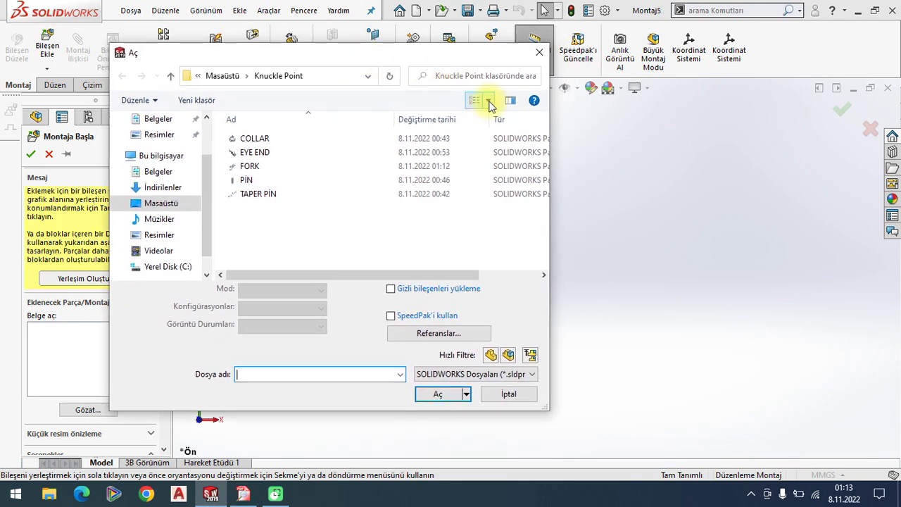
click(489, 102)
click(536, 40)
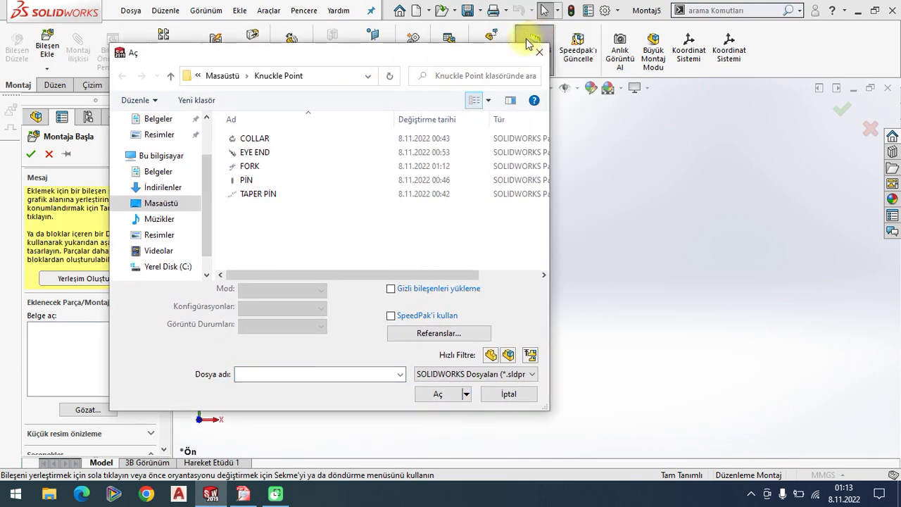
click(412, 163)
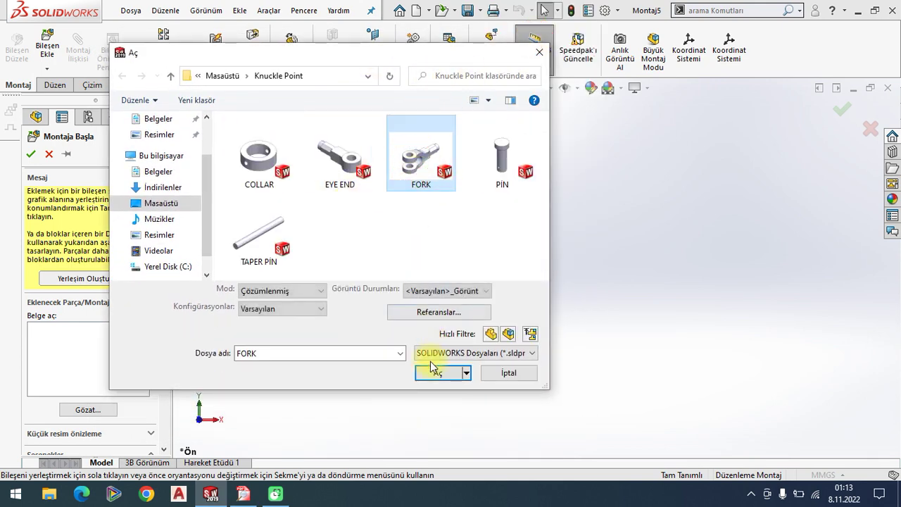
click(436, 394)
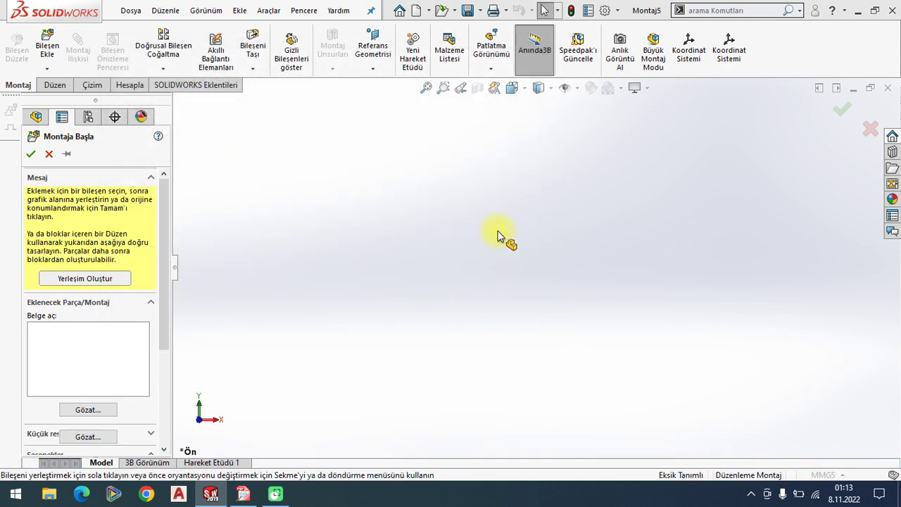
- Place FORK in isometric view and apply a plain white background scene
click(519, 88)
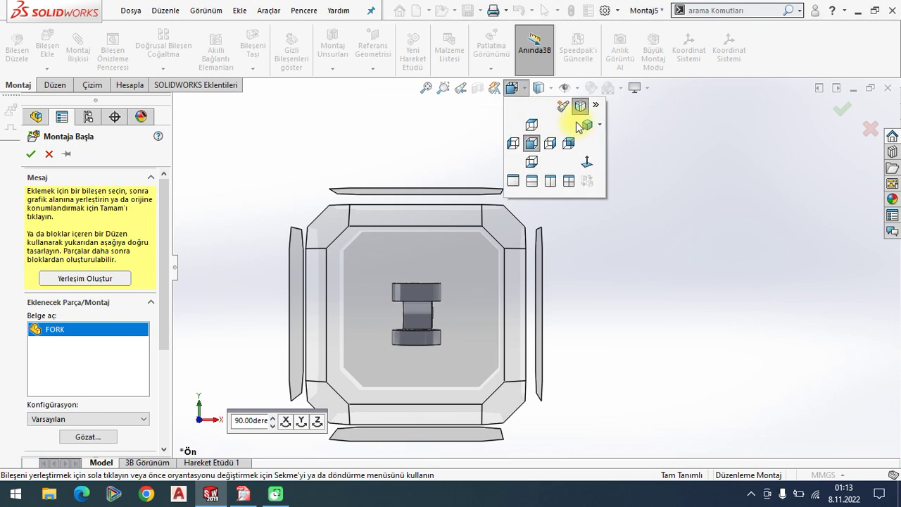
click(584, 125)
click(518, 290)
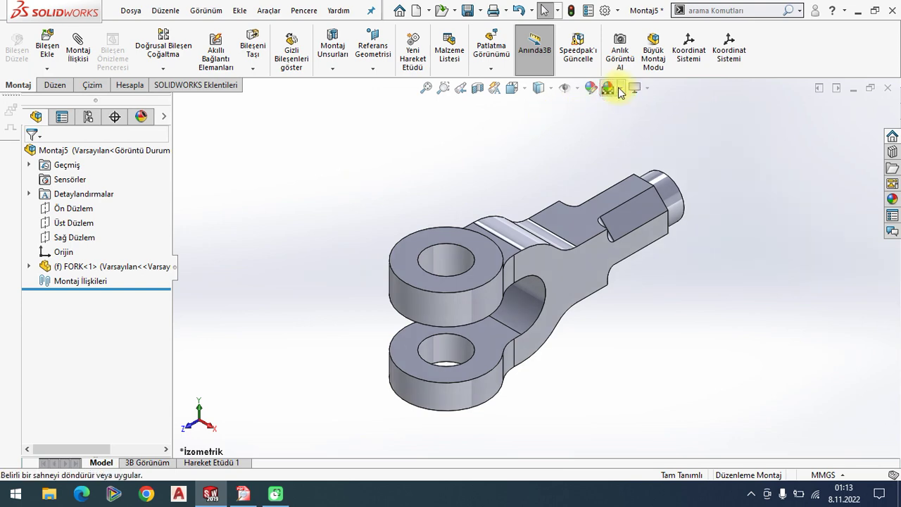
click(620, 88)
click(636, 33)
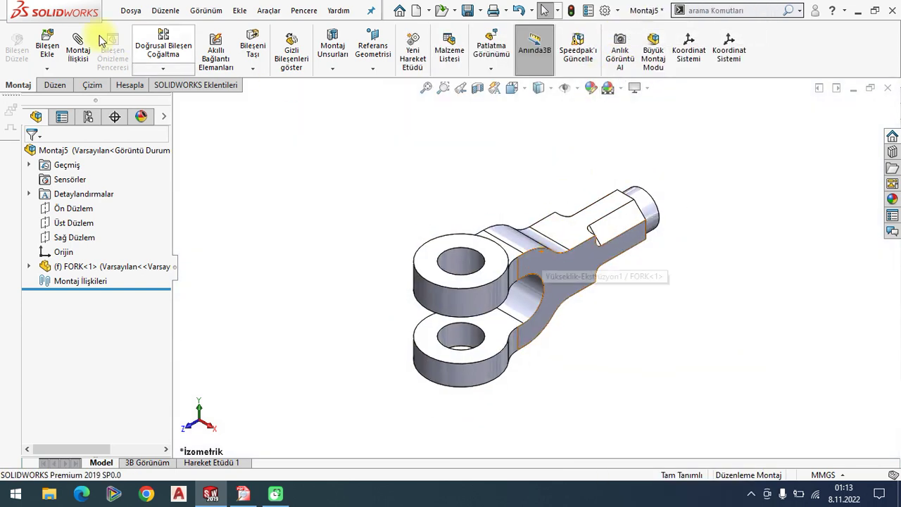
click(48, 43)
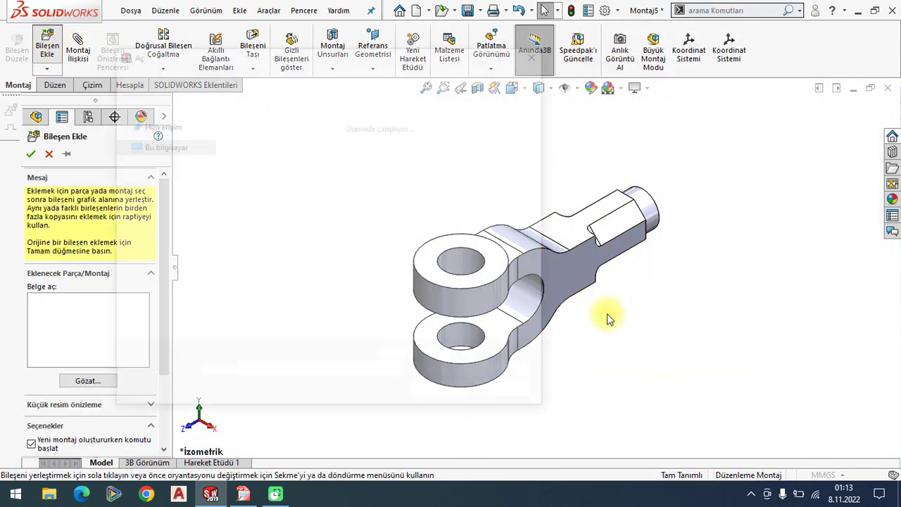
- Insert EYE END and place it to the left of the FORK
click(340, 159)
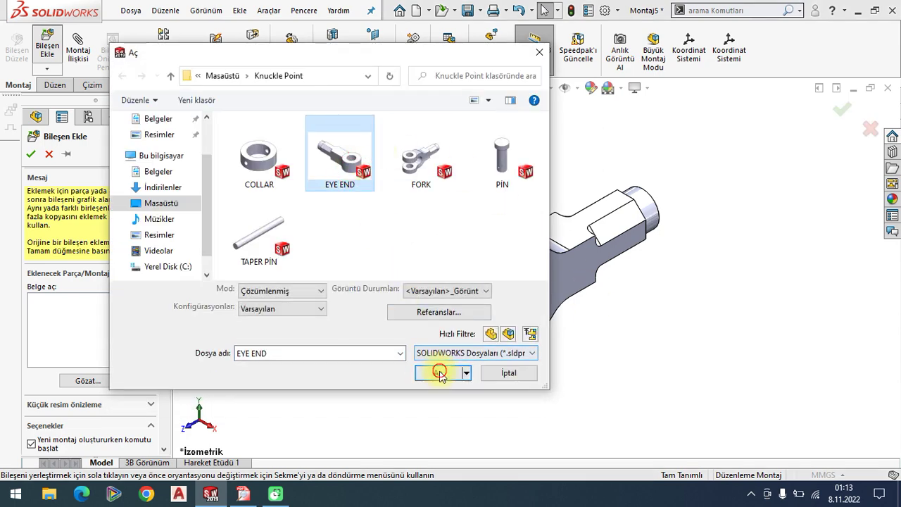
click(439, 373)
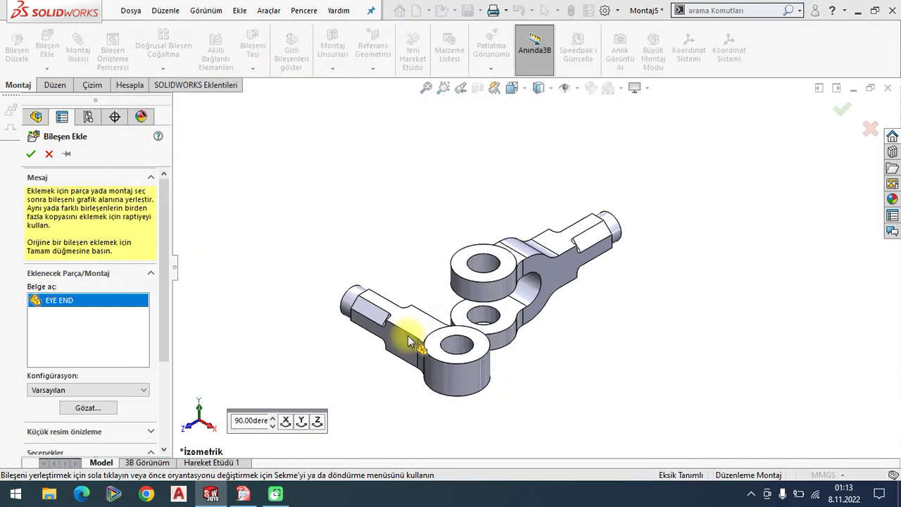
click(339, 333)
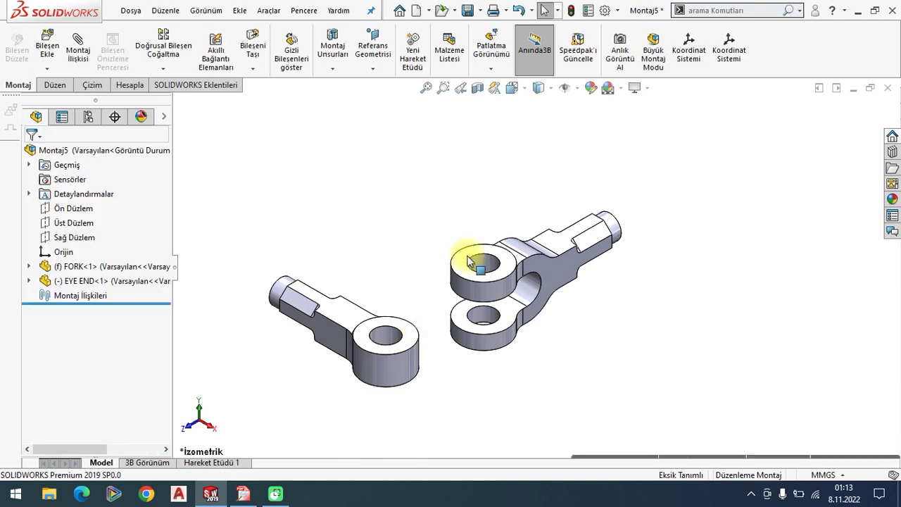
click(79, 53)
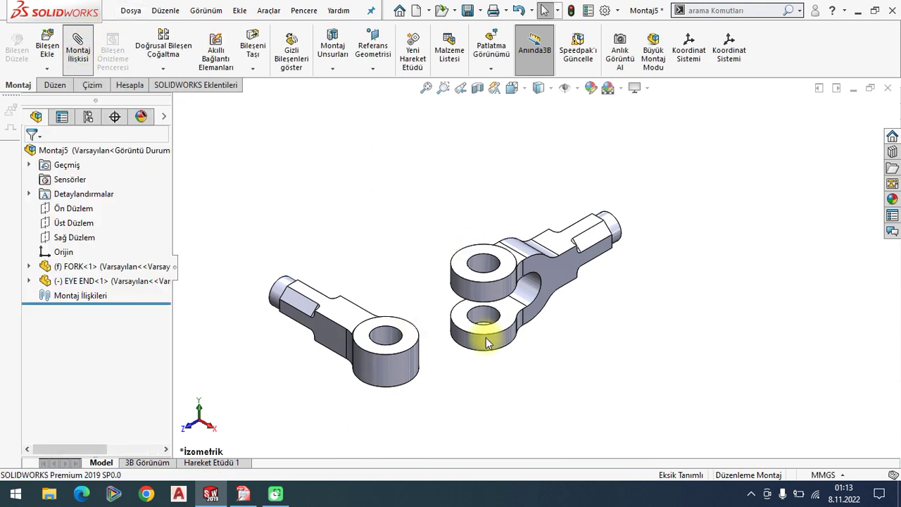
- Mate the EYE END hole concentric with the FORK hole and drag EYE END below
scroll(438, 347, down, 2)
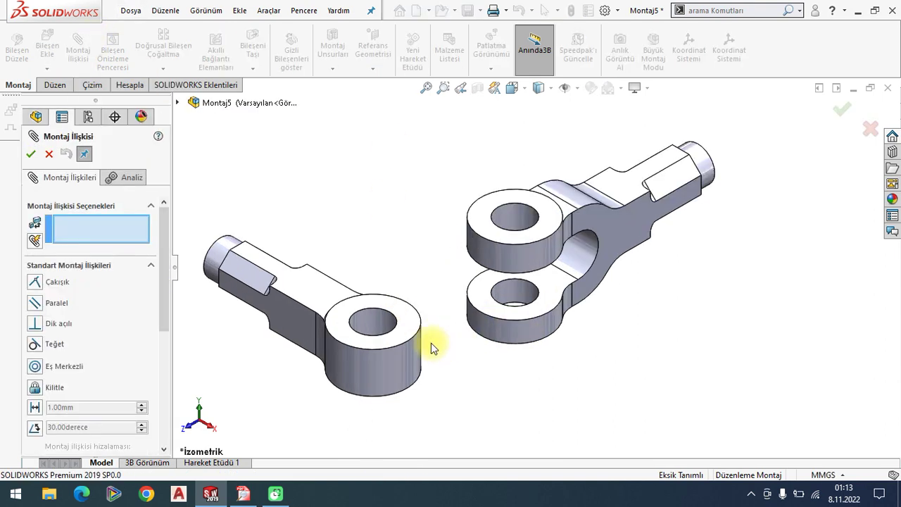
click(378, 330)
click(521, 292)
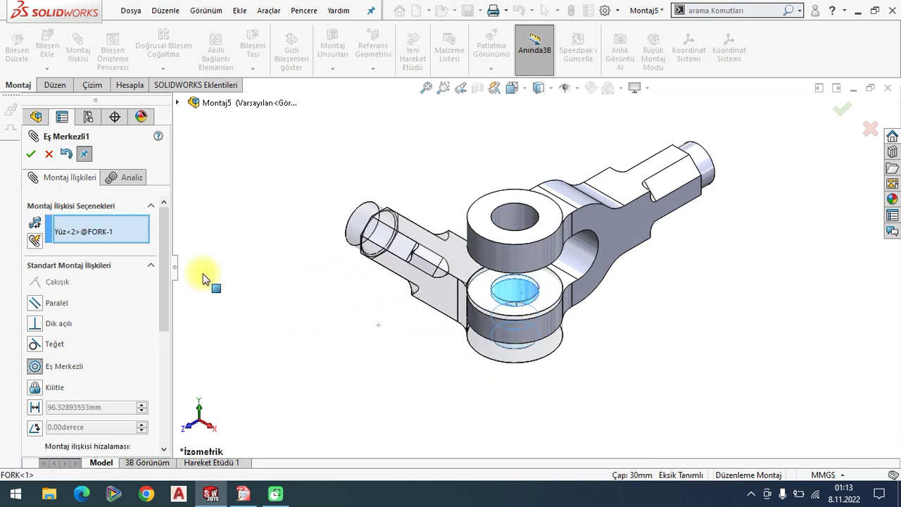
click(187, 295)
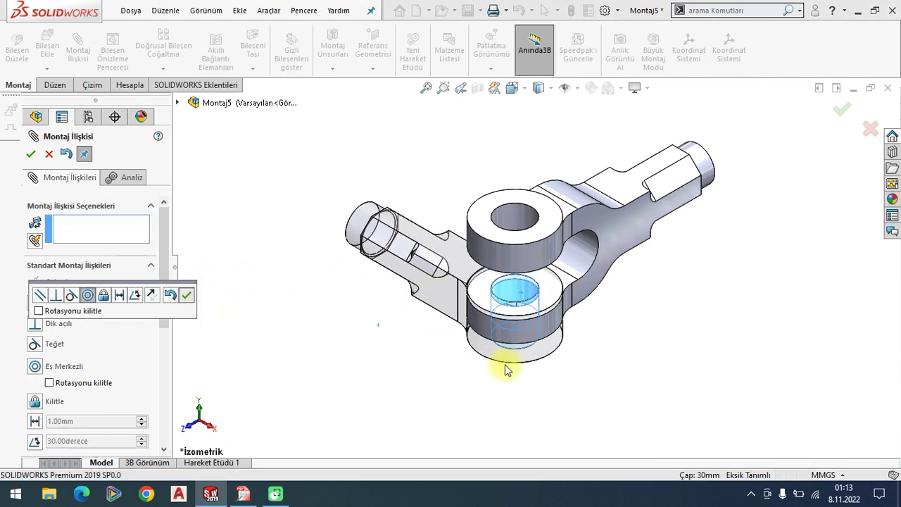
scroll(479, 331, up, 1)
drag(450, 285, 398, 383)
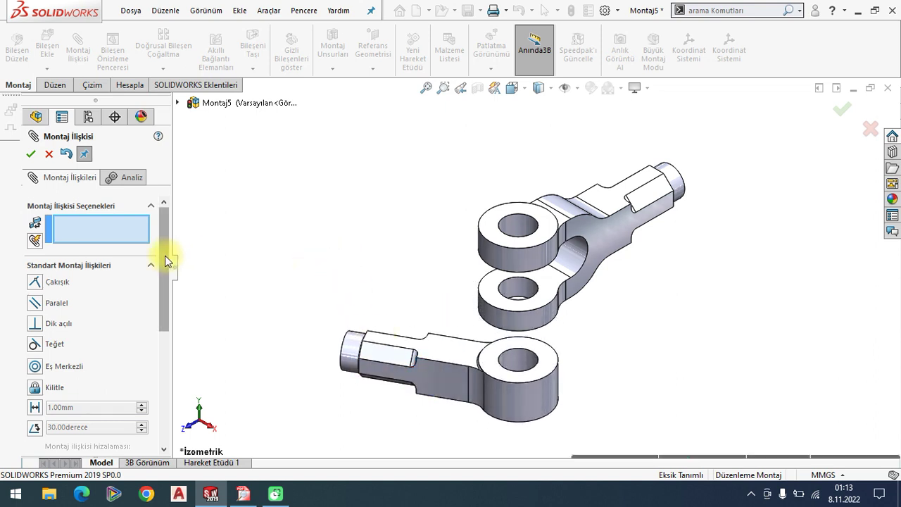
- Add a width mate centring EYE END's top and bottom faces between FORK's inner arm faces
scroll(168, 262, down, 2)
scroll(168, 287, up, 2)
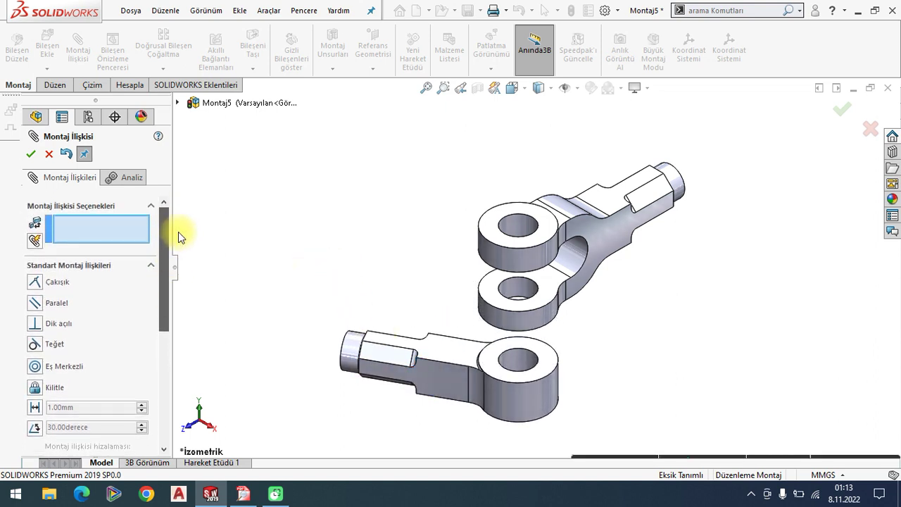
scroll(167, 298, down, 2)
scroll(167, 317, down, 1)
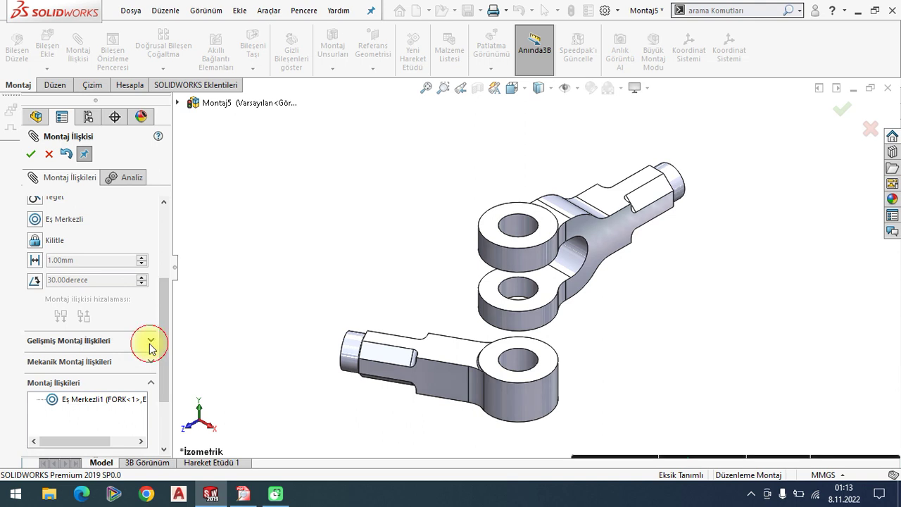
click(150, 343)
scroll(169, 313, up, 2)
scroll(141, 306, up, 2)
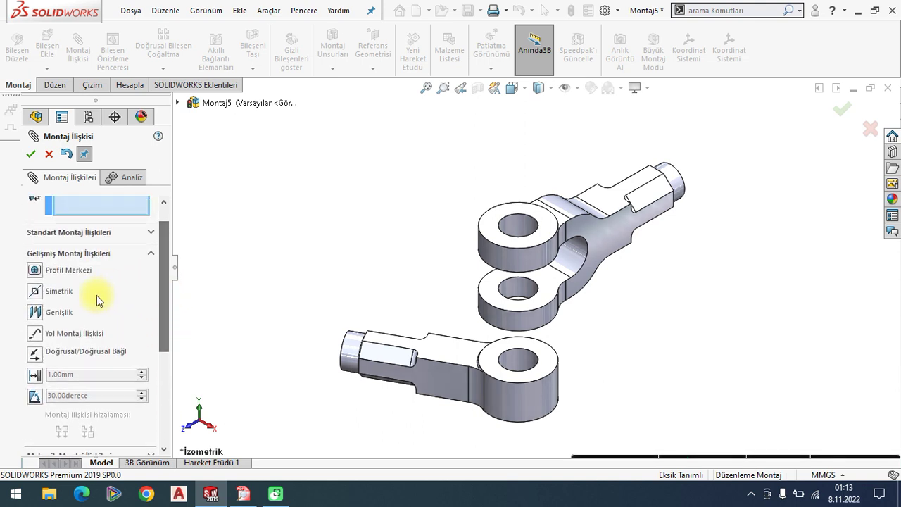
click(33, 314)
click(498, 366)
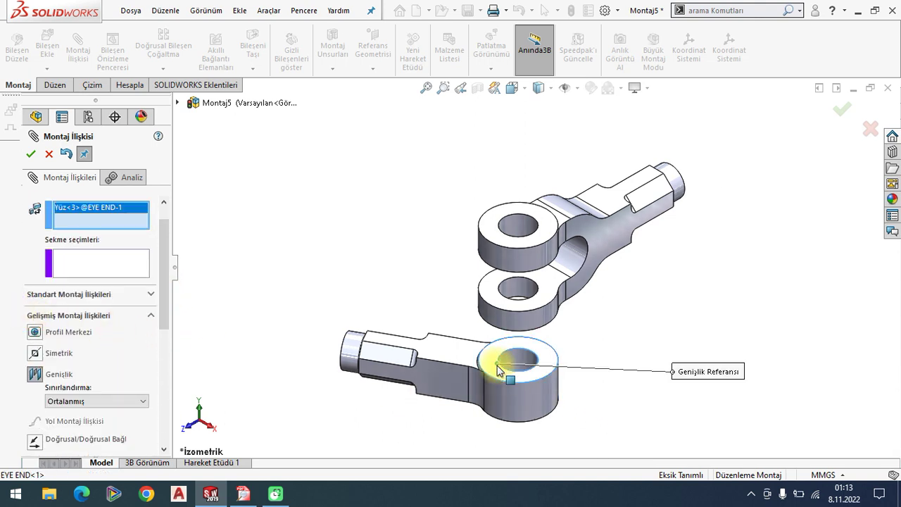
middle_drag(535, 397, 552, 283)
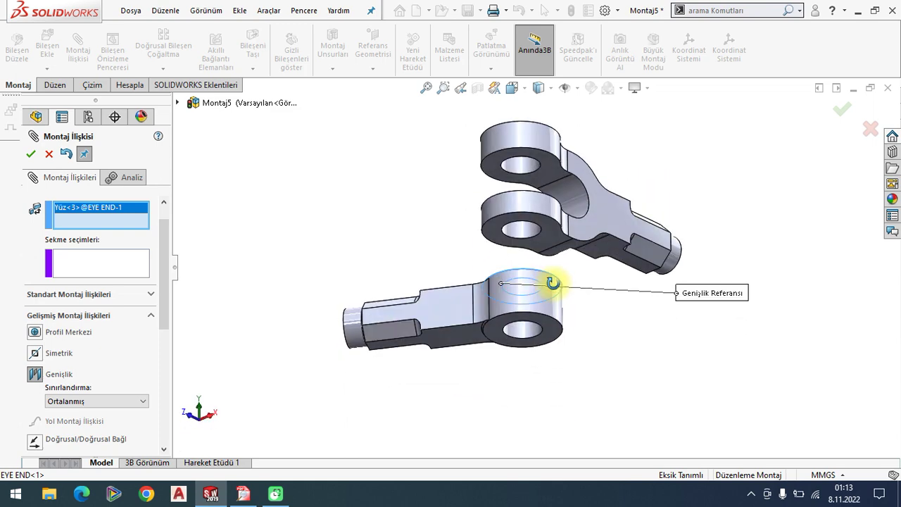
click(556, 330)
middle_drag(519, 231, 516, 352)
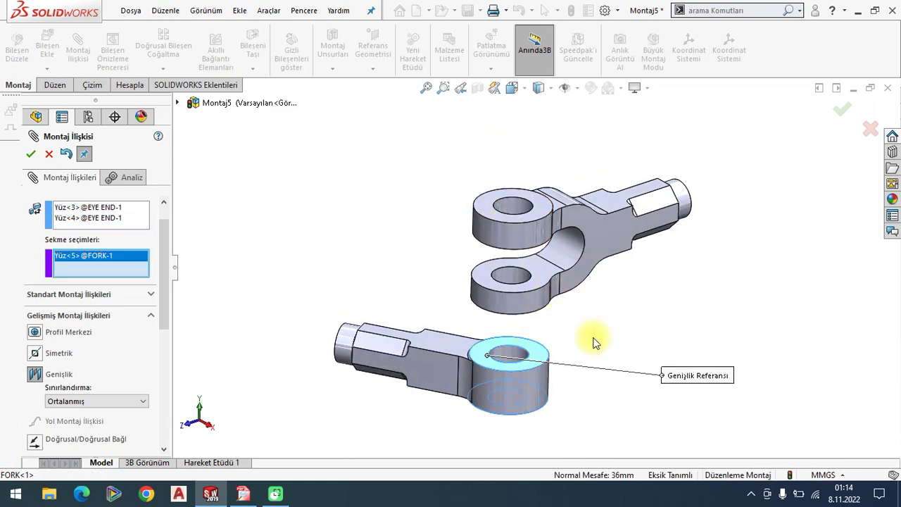
middle_drag(598, 376, 584, 309)
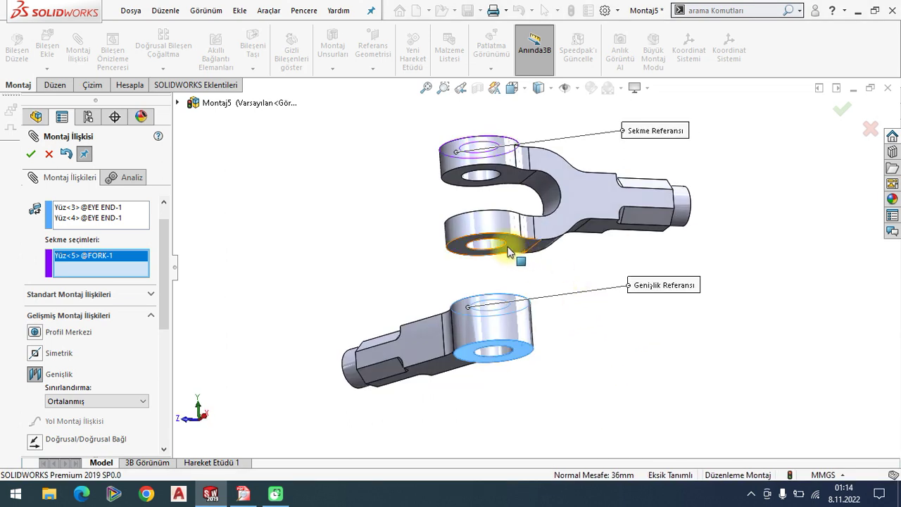
click(464, 254)
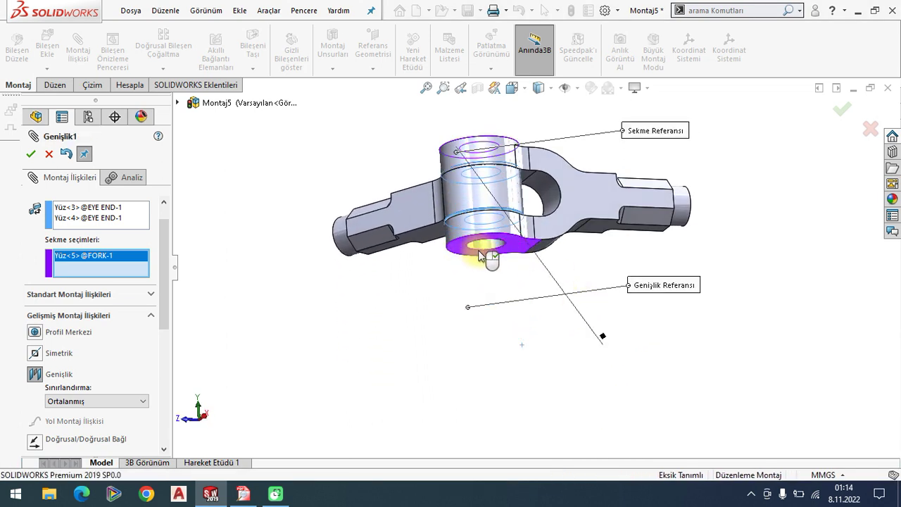
click(30, 154)
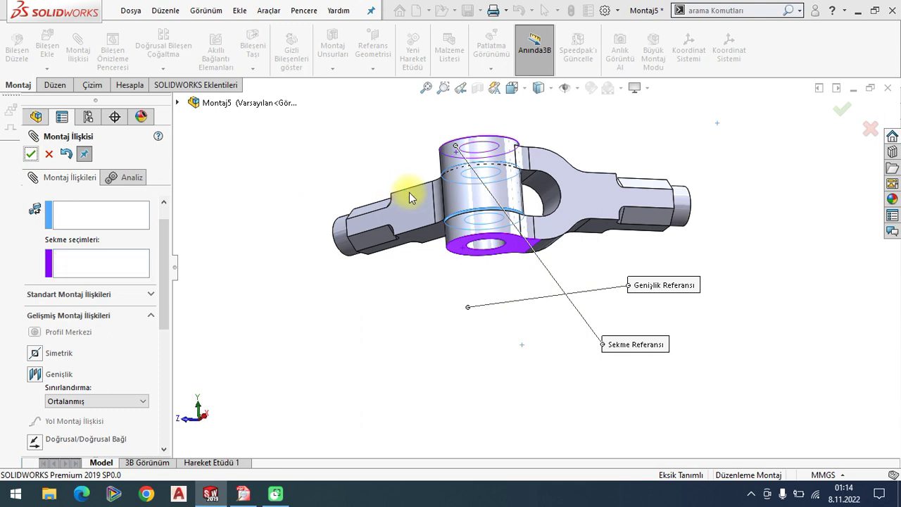
- Close the mate panel, switch to isometric view and undo to free the EYE END
mouse_move(408, 195)
middle_down()
mouse_move(421, 274)
mouse_move(483, 256)
middle_up()
scroll(583, 314, down, 3)
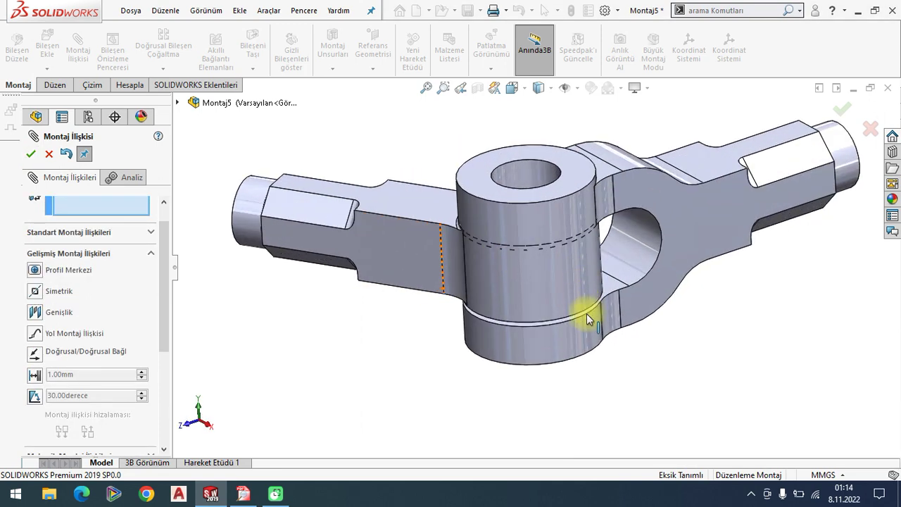
scroll(582, 306, down, 3)
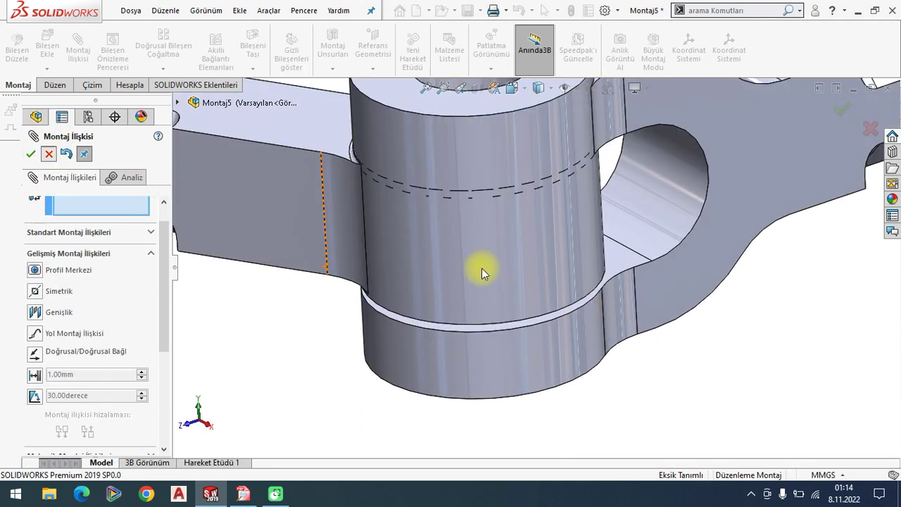
key(Escape)
key(f)
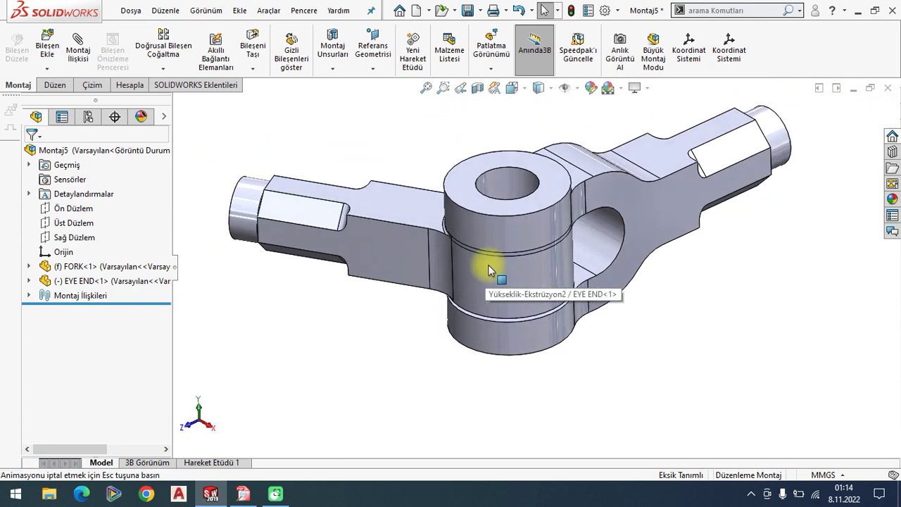
key(ctrl+7)
key(ctrl+z)
- Make the EYE END's hole concentric with the FORK's lower hole
click(382, 319)
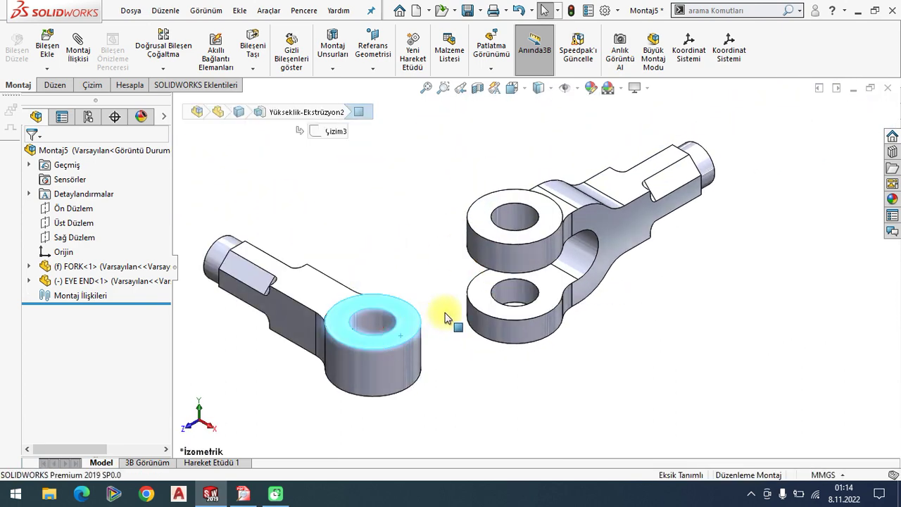
click(402, 252)
scroll(549, 312, down, 3)
scroll(539, 268, down, 2)
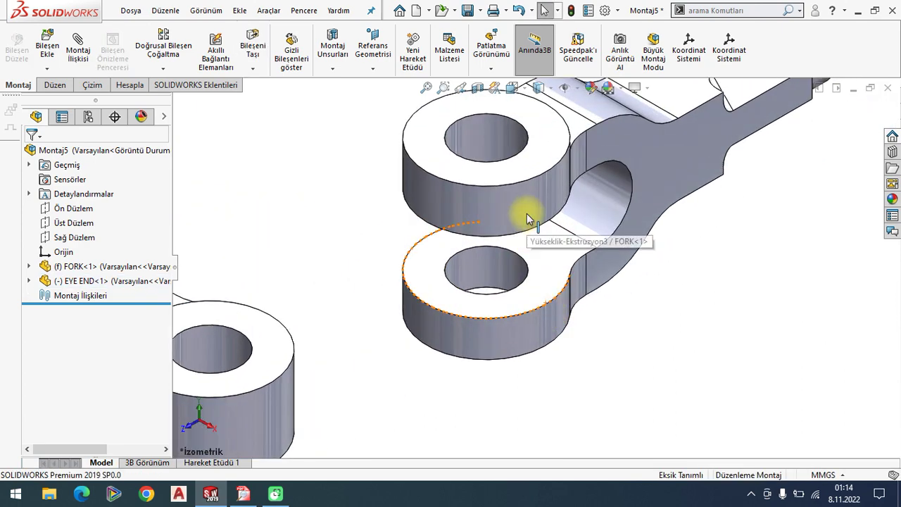
scroll(559, 171, up, 3)
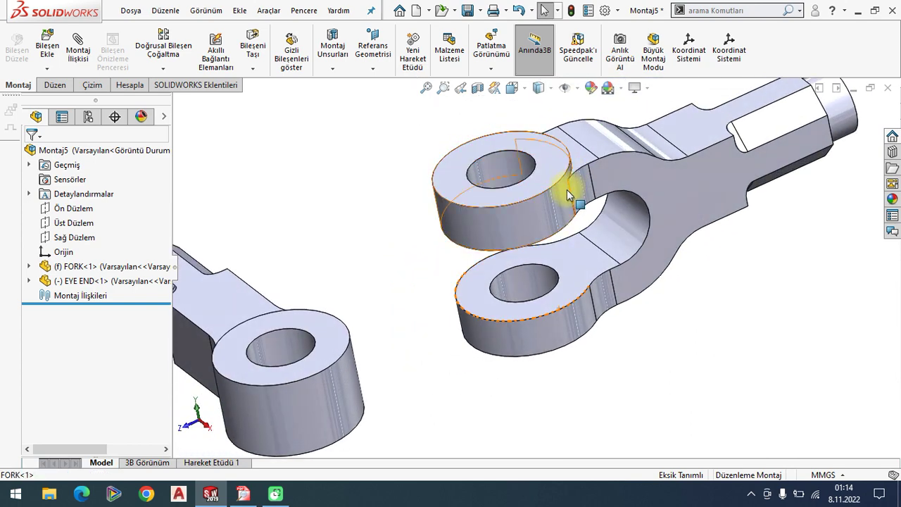
scroll(569, 196, up, 3)
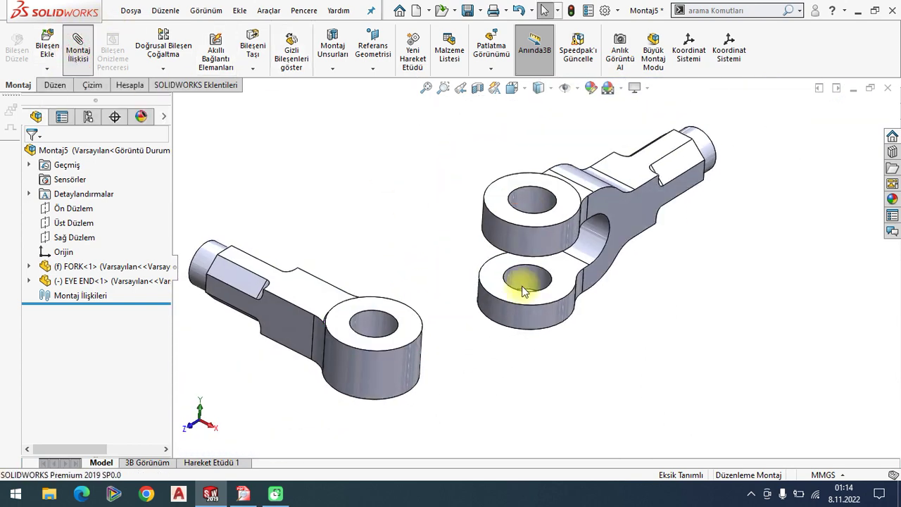
click(416, 342)
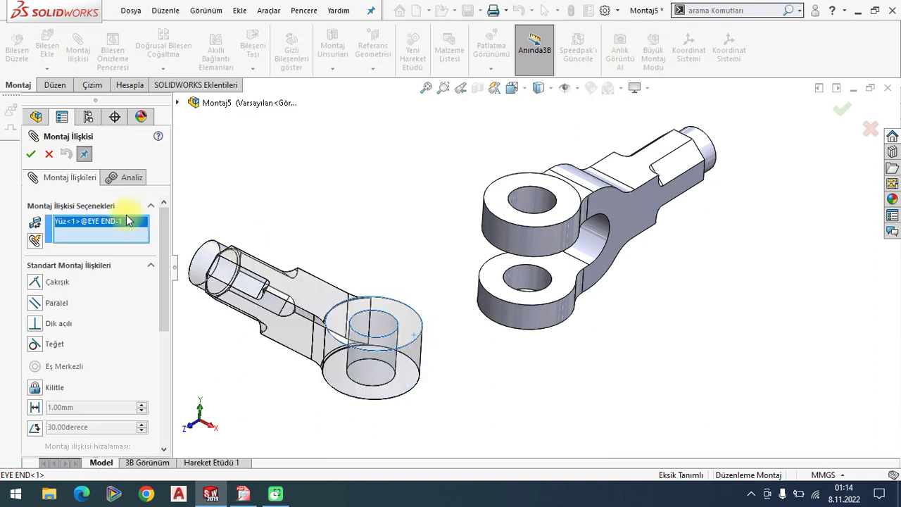
right_click(103, 223)
click(113, 229)
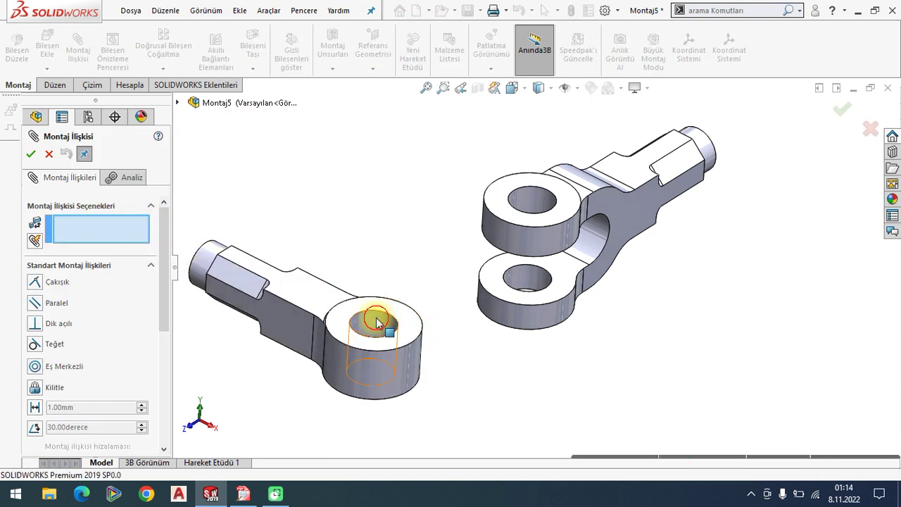
click(378, 322)
click(529, 278)
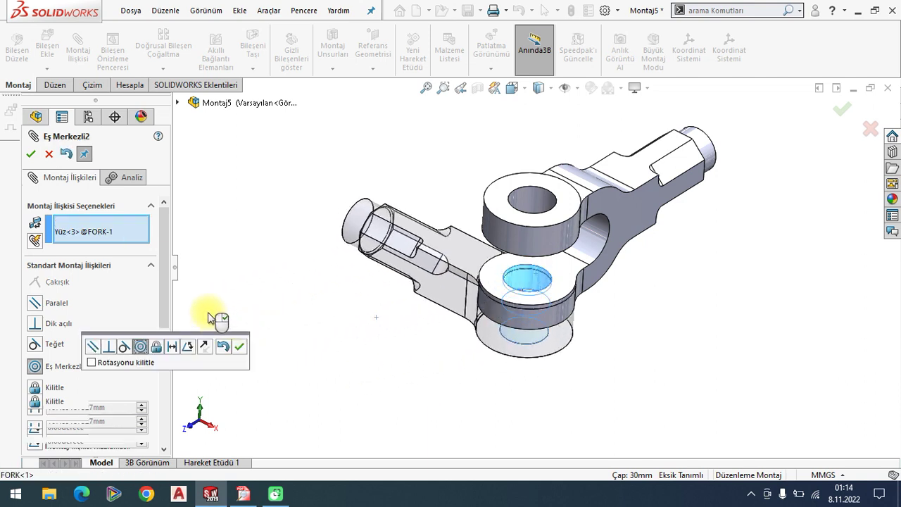
click(240, 346)
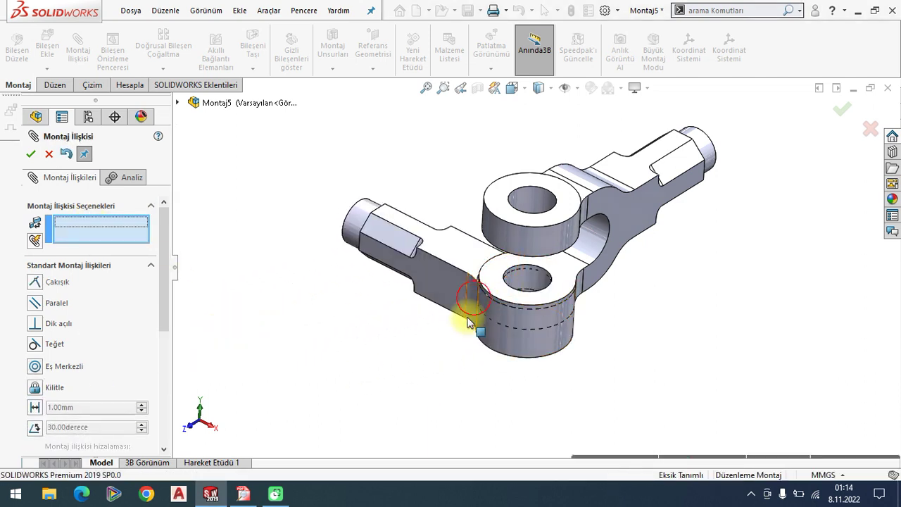
- Centre the EYE END between the fork's inner eye faces with width mate Genişlik2
mouse_move(468, 322)
mouse_down()
mouse_move(427, 388)
mouse_move(311, 215)
mouse_up()
mouse_move(162, 261)
mouse_down()
mouse_move(165, 366)
mouse_move(162, 256)
mouse_up()
click(152, 275)
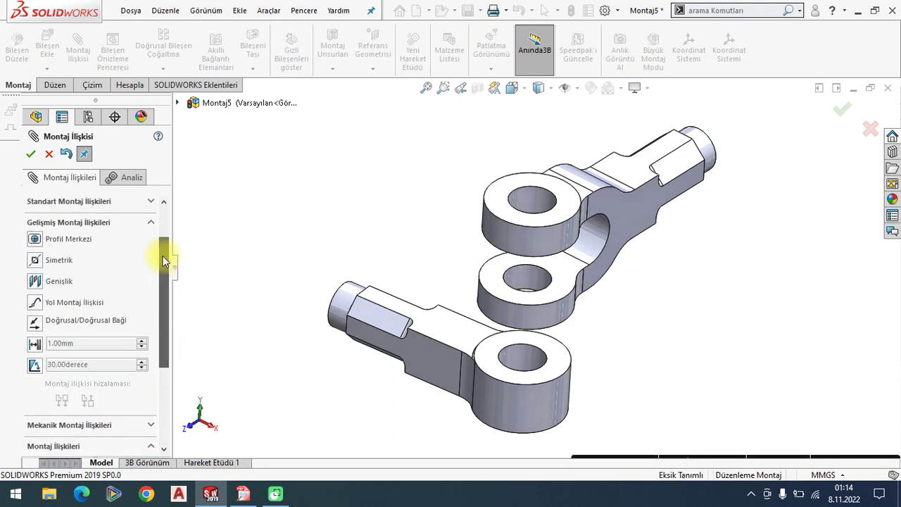
click(36, 281)
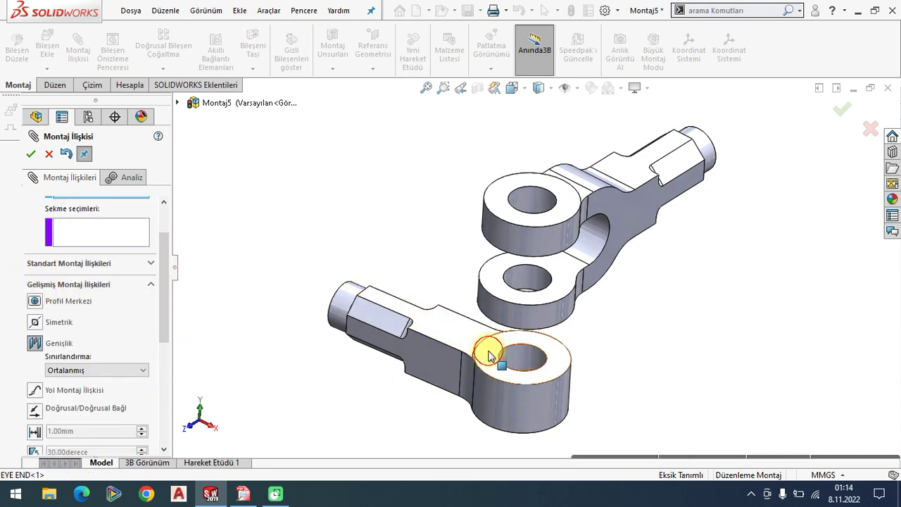
click(489, 355)
middle_drag(486, 360, 510, 304)
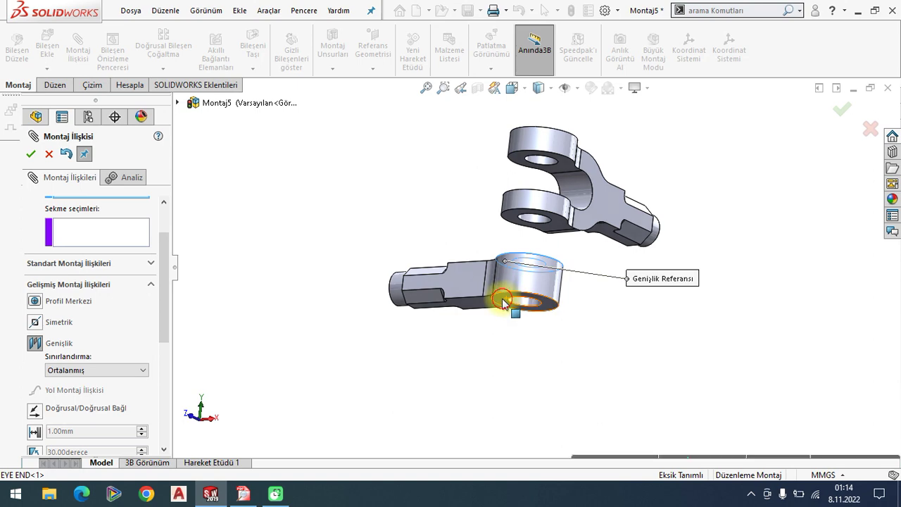
middle_drag(533, 217, 525, 286)
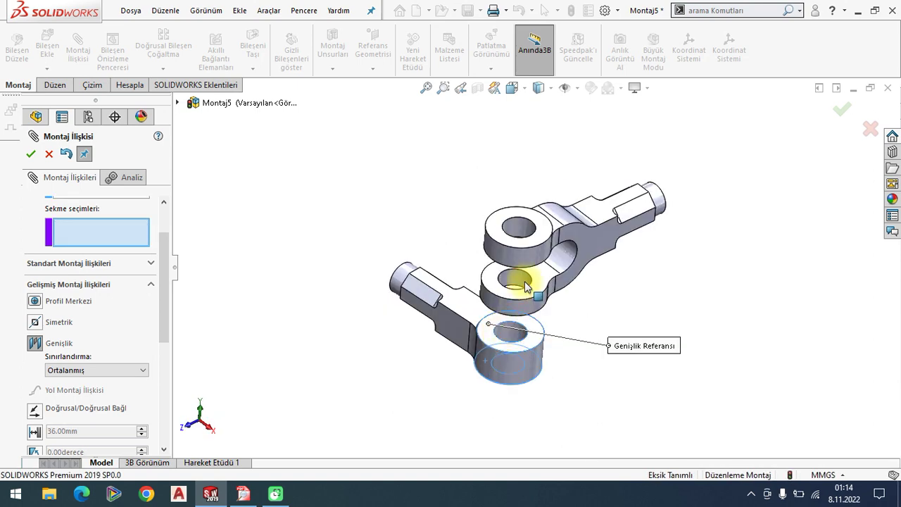
click(539, 294)
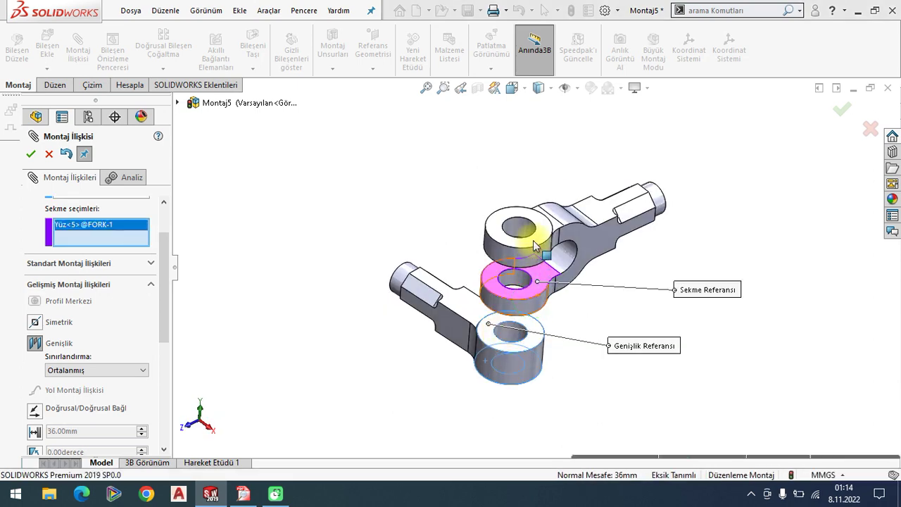
mouse_move(538, 295)
middle_down()
mouse_move(542, 177)
mouse_move(548, 253)
middle_up()
scroll(537, 186, down, 5)
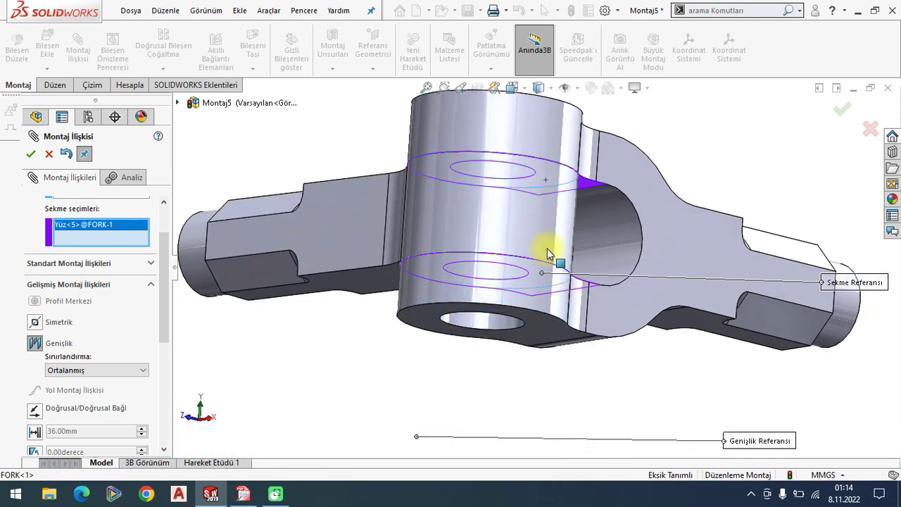
click(31, 154)
click(31, 154)
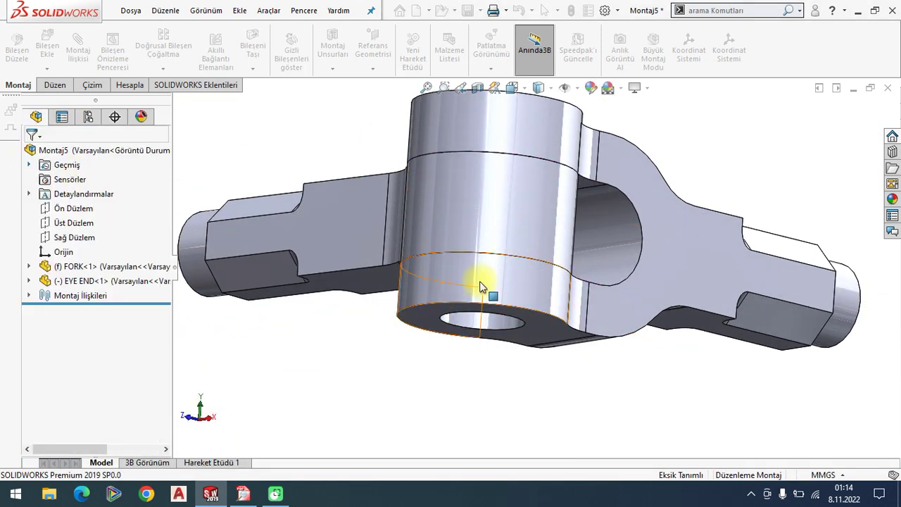
- Swing the EYE END to test its limited rotation about the fork
mouse_move(477, 282)
middle_down()
mouse_move(491, 296)
mouse_move(448, 303)
mouse_move(391, 291)
mouse_move(488, 314)
mouse_move(713, 317)
middle_up()
mouse_move(713, 316)
mouse_down()
mouse_move(589, 461)
mouse_move(292, 298)
mouse_move(599, 227)
mouse_move(655, 259)
mouse_move(473, 251)
mouse_move(395, 354)
mouse_move(428, 408)
mouse_move(408, 281)
mouse_up()
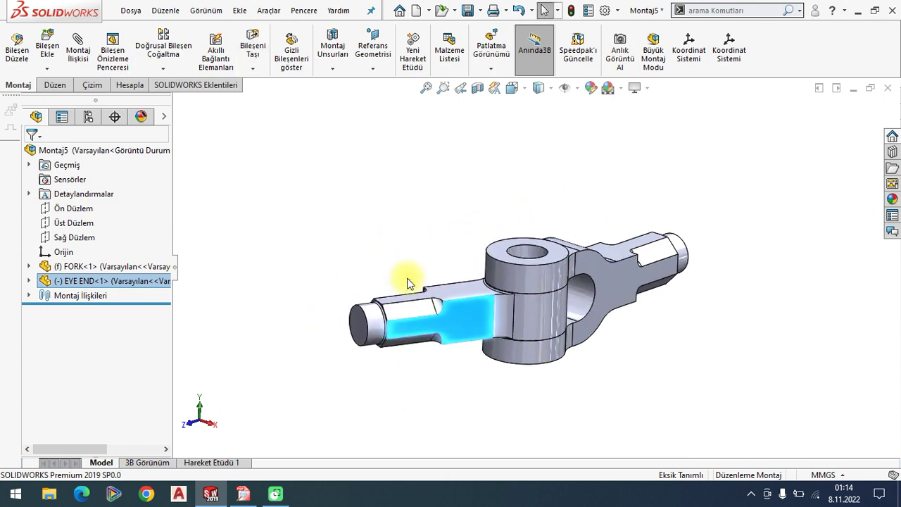
key(Escape)
middle_drag(629, 287, 549, 308)
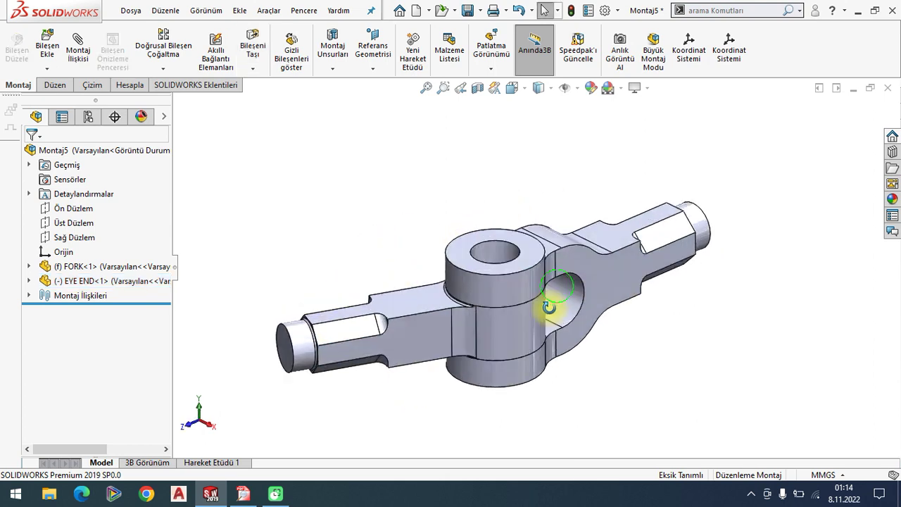
- Insert the PIN part file and place it above the fork
click(47, 45)
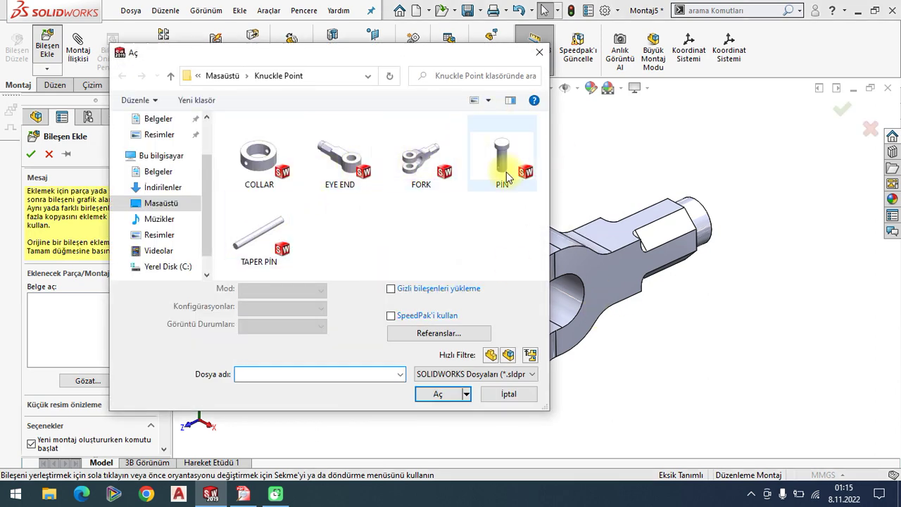
click(506, 176)
click(435, 375)
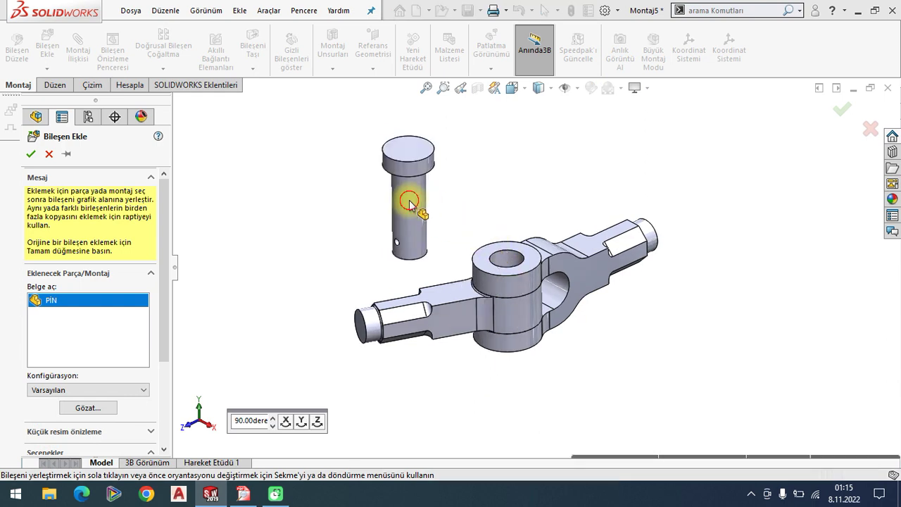
click(406, 203)
scroll(546, 234, down, 1)
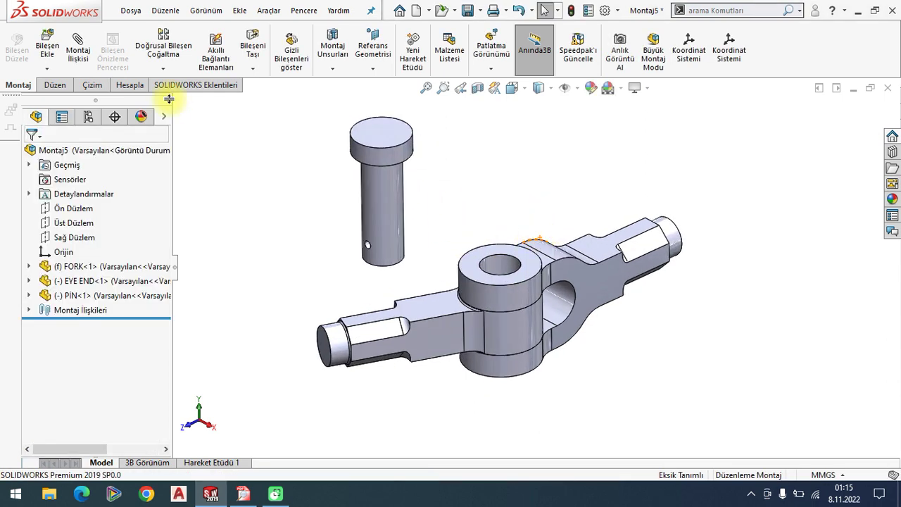
- Make the PIN's cylindrical face concentric with the fork's hole
click(76, 56)
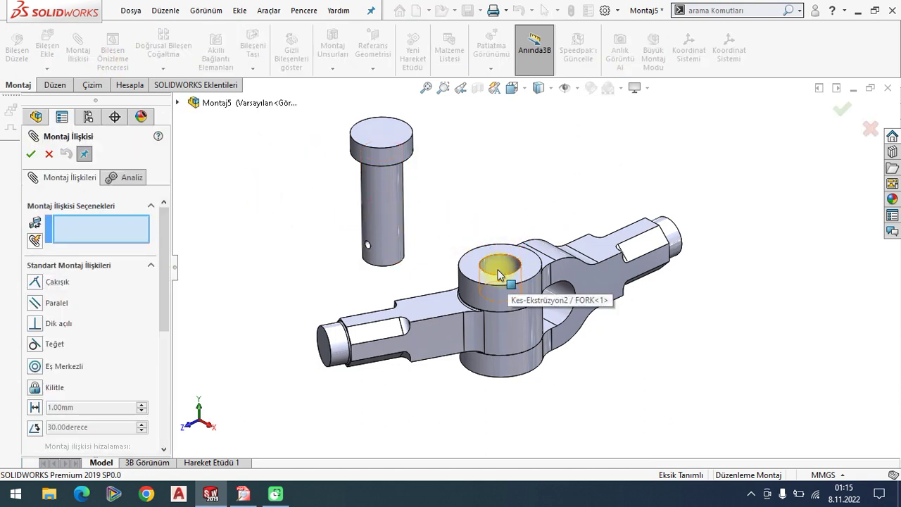
scroll(498, 275, down, 2)
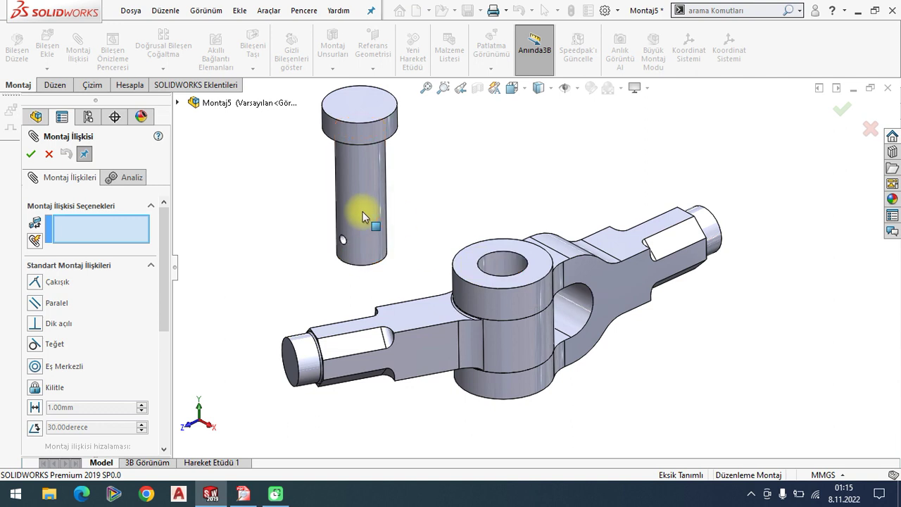
click(365, 194)
click(511, 276)
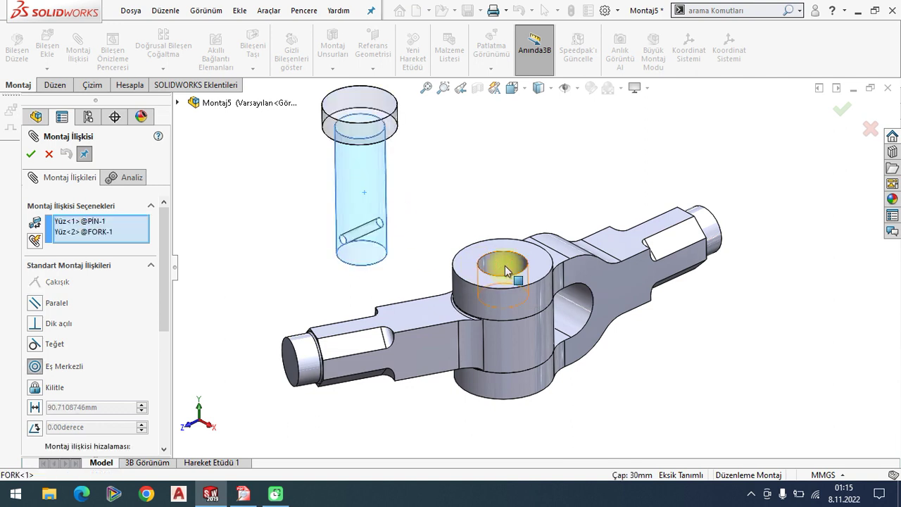
click(297, 303)
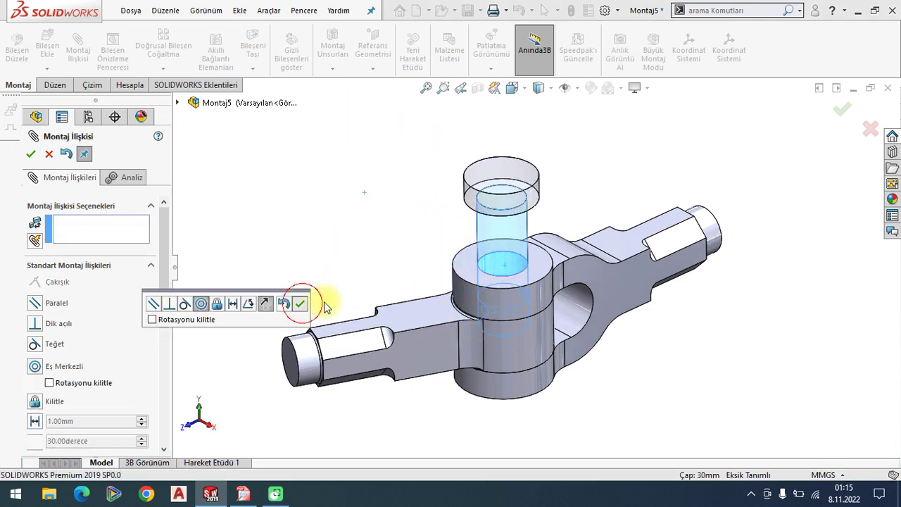
- Make the pin head's underside coincident with the fork's top face, then close Mate
middle_drag(493, 264, 542, 224)
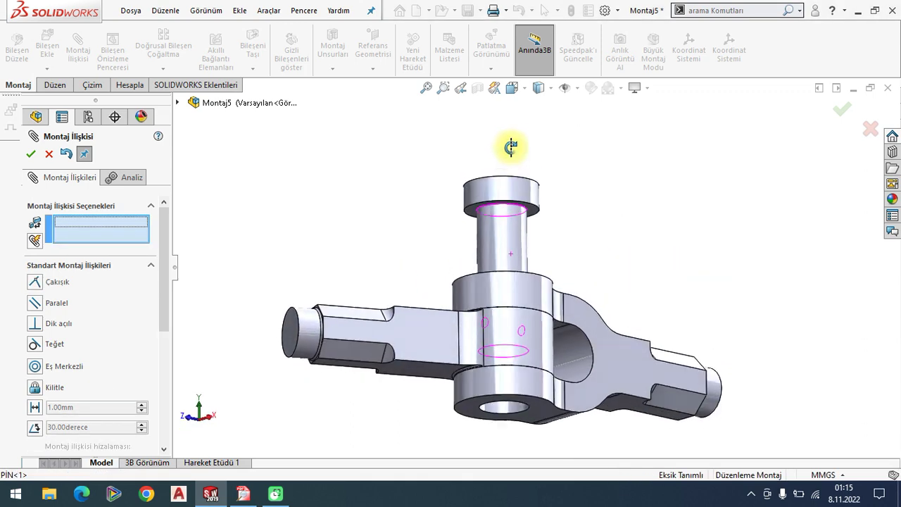
scroll(542, 224, down, 5)
click(540, 243)
scroll(540, 242, up, 5)
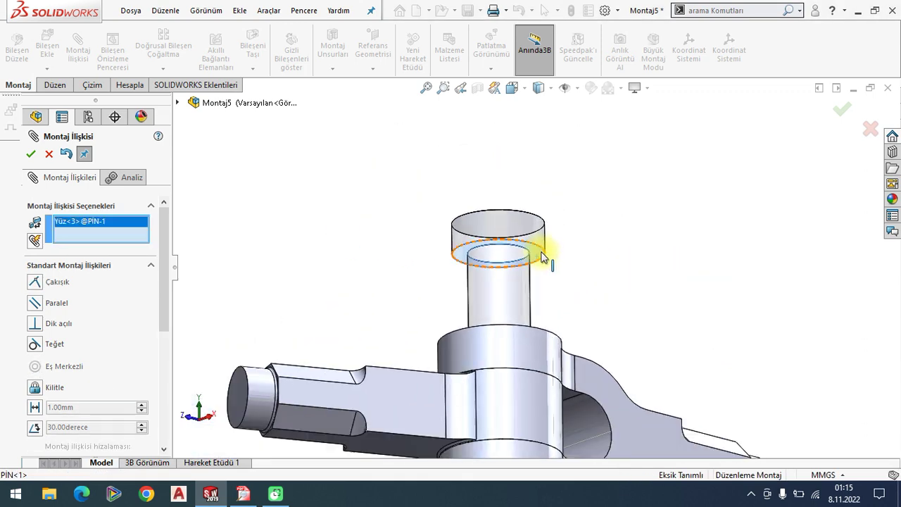
click(463, 296)
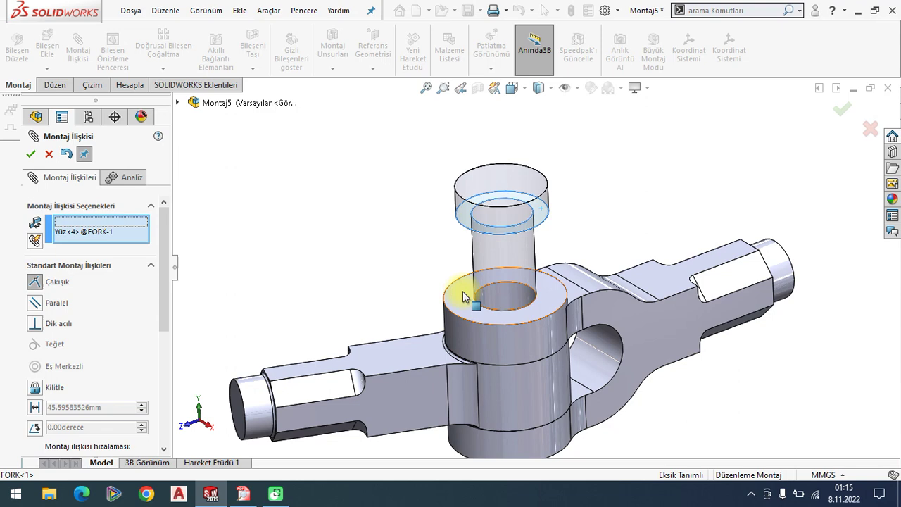
click(30, 154)
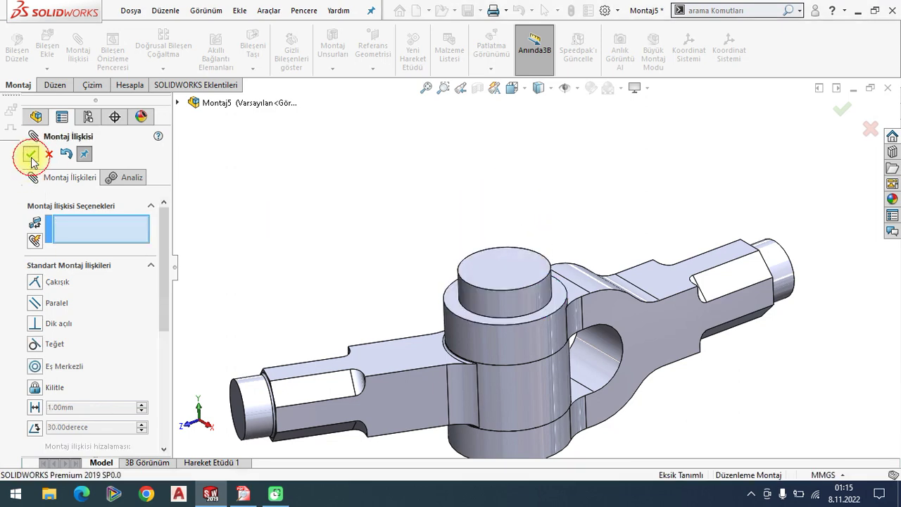
click(30, 155)
scroll(383, 256, up, 3)
middle_drag(384, 256, 533, 312)
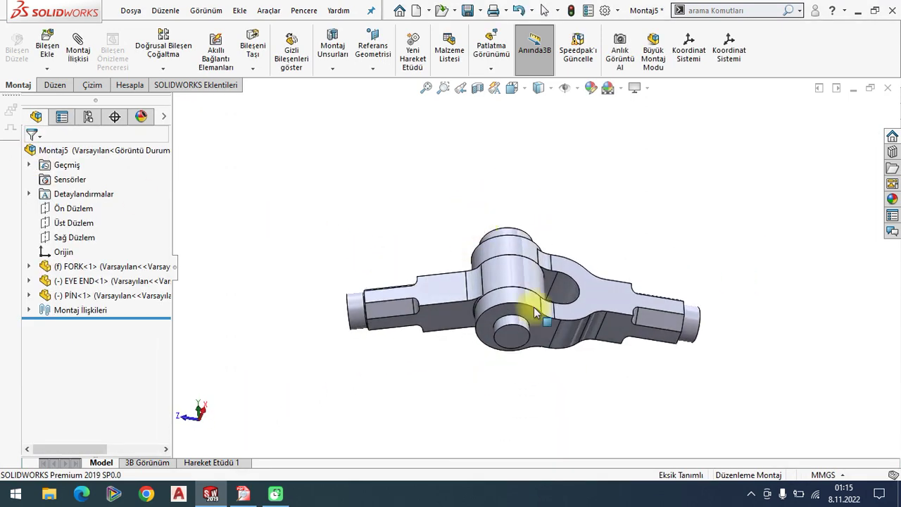
- Slide the pin outward along its axis to test its movement
scroll(512, 328, down, 5)
click(493, 288)
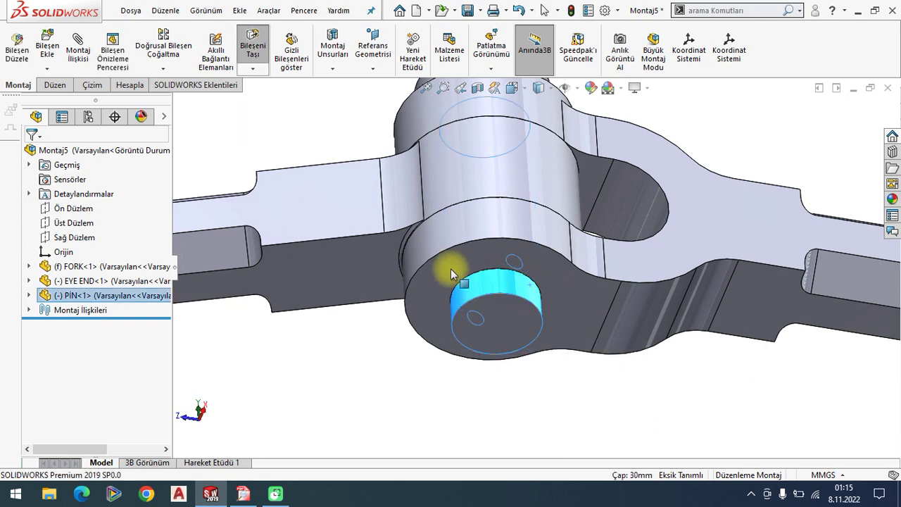
scroll(430, 406, up, 2)
mouse_move(430, 405)
middle_down()
mouse_move(499, 346)
mouse_move(542, 263)
mouse_move(570, 368)
mouse_move(607, 284)
middle_up()
scroll(607, 284, down, 3)
mouse_move(582, 256)
mouse_down()
mouse_move(547, 306)
mouse_move(547, 357)
mouse_move(563, 294)
mouse_up()
click(668, 326)
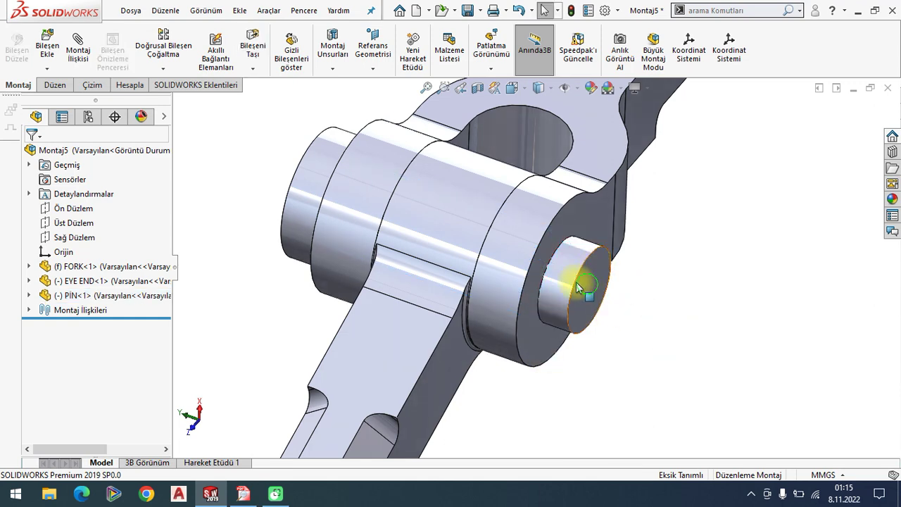
- Open the PIN part in its own window
mouse_move(577, 295)
middle_down()
mouse_move(492, 288)
mouse_move(556, 319)
middle_up()
scroll(556, 319, up, 3)
scroll(573, 289, up, 2)
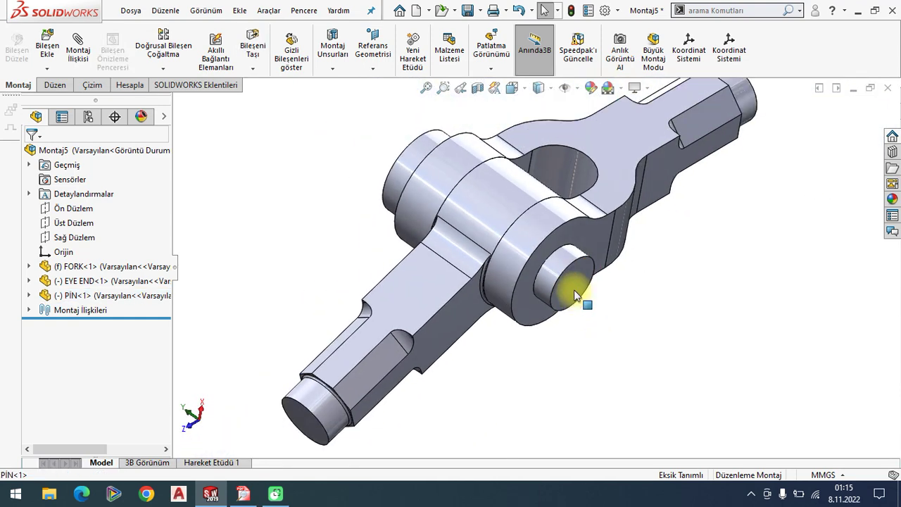
right_click(611, 225)
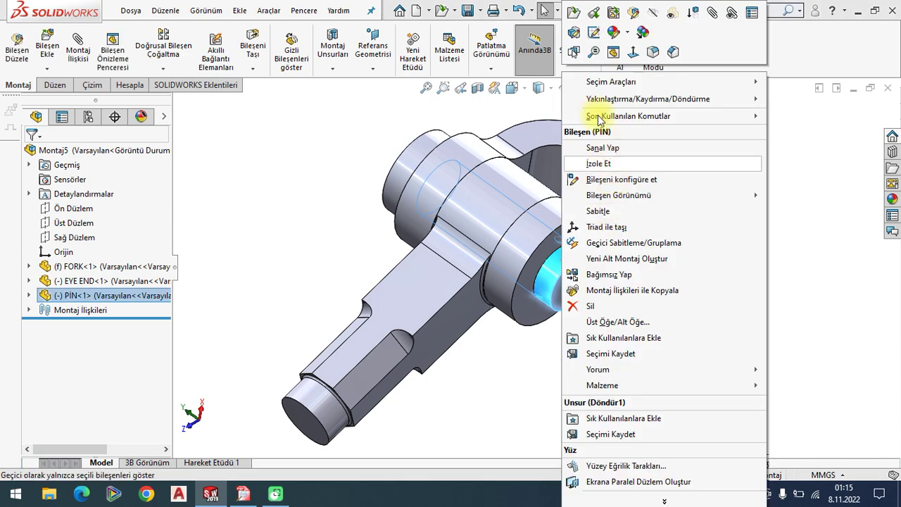
click(569, 16)
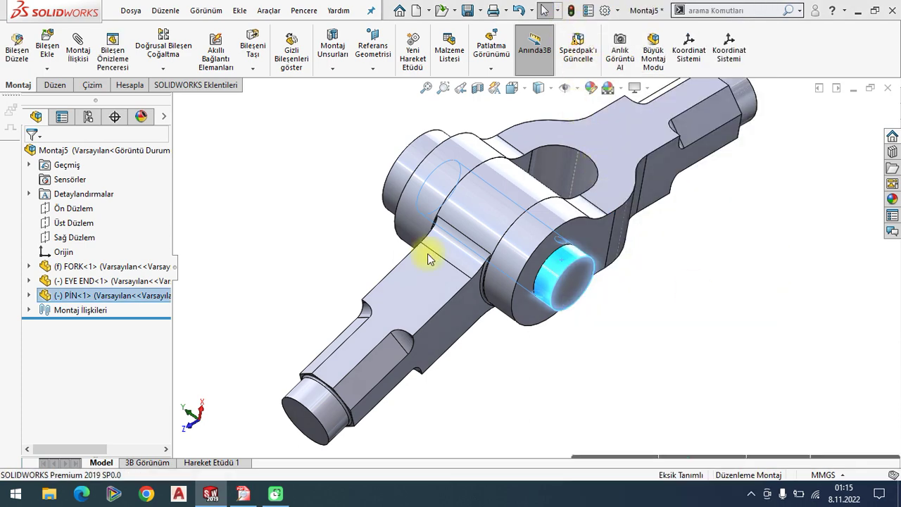
click(105, 281)
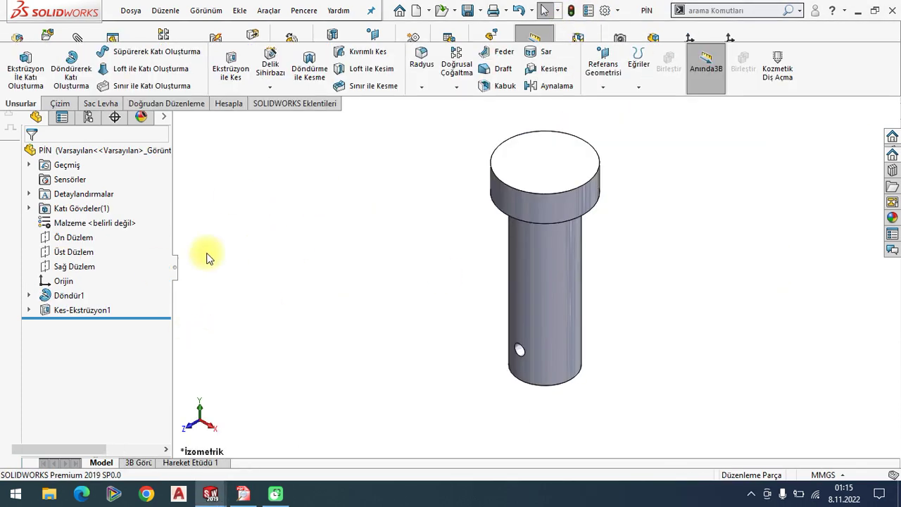
- Change the PIN sketch's 102 mm shank dimension to 117 mm and rebuild
click(7, 314)
click(60, 328)
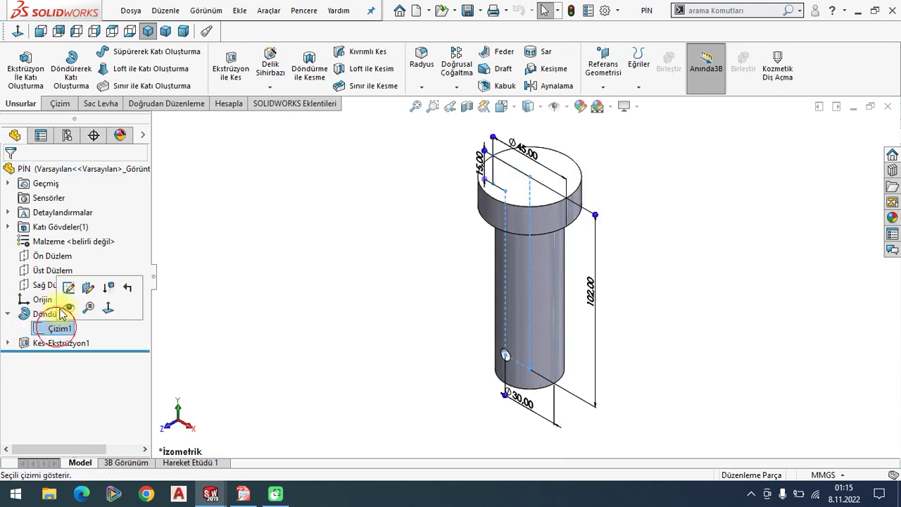
click(592, 298)
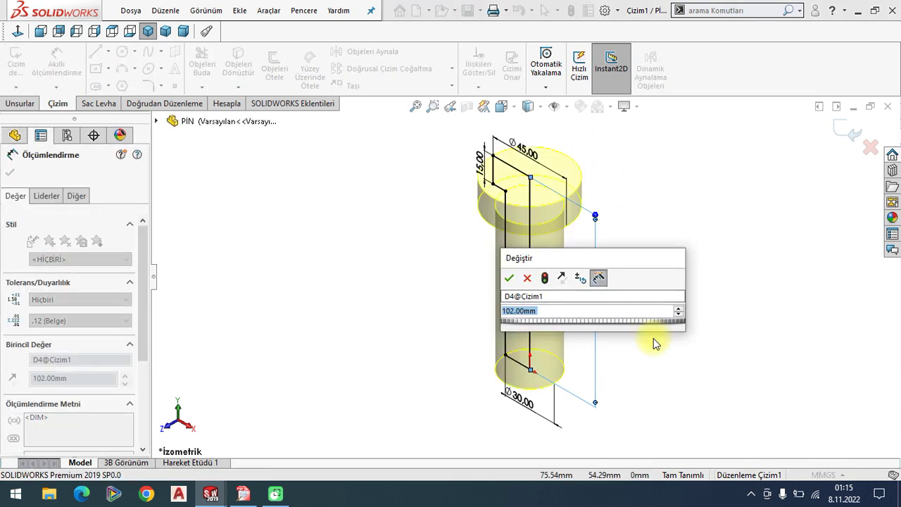
text(117)
key(Escape)
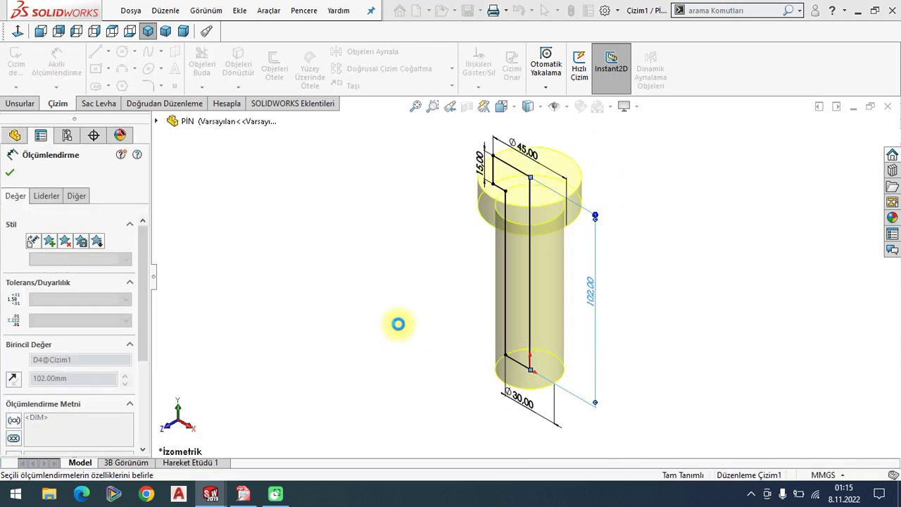
click(10, 172)
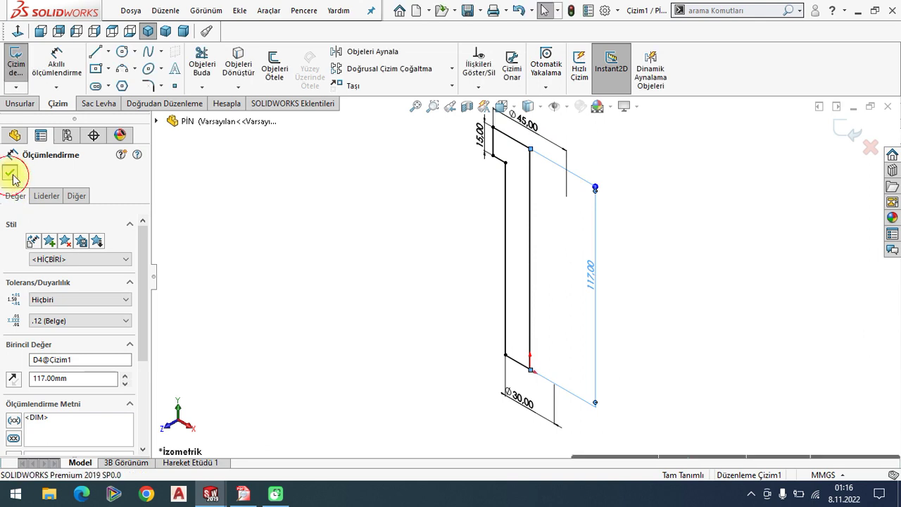
click(850, 138)
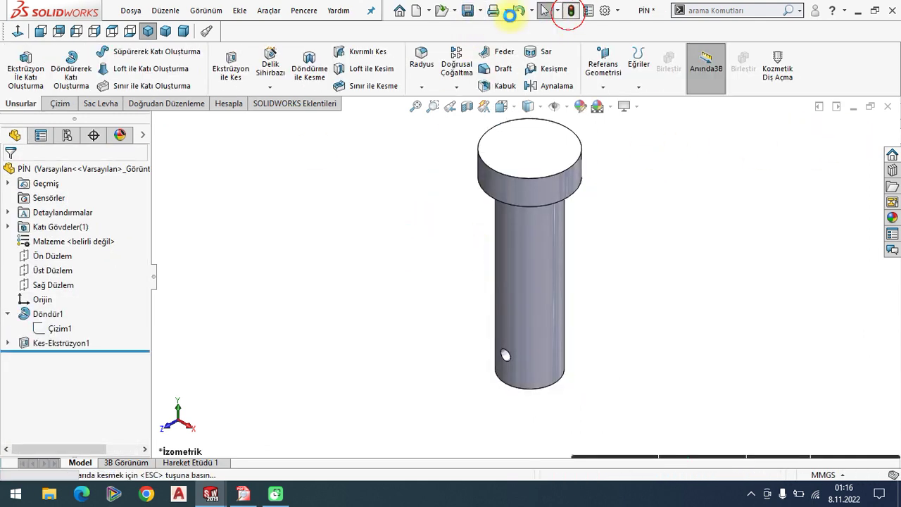
- Switch back to the Montaj5 assembly window
click(268, 11)
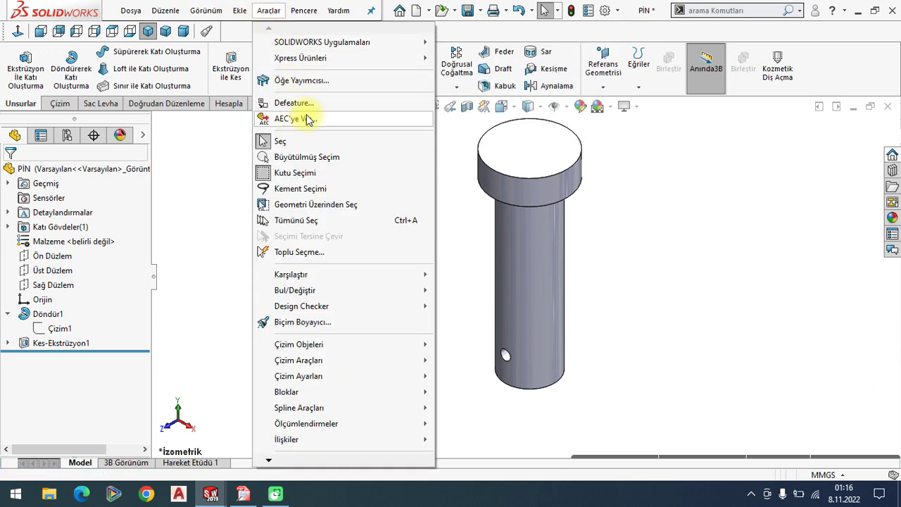
click(208, 163)
click(305, 10)
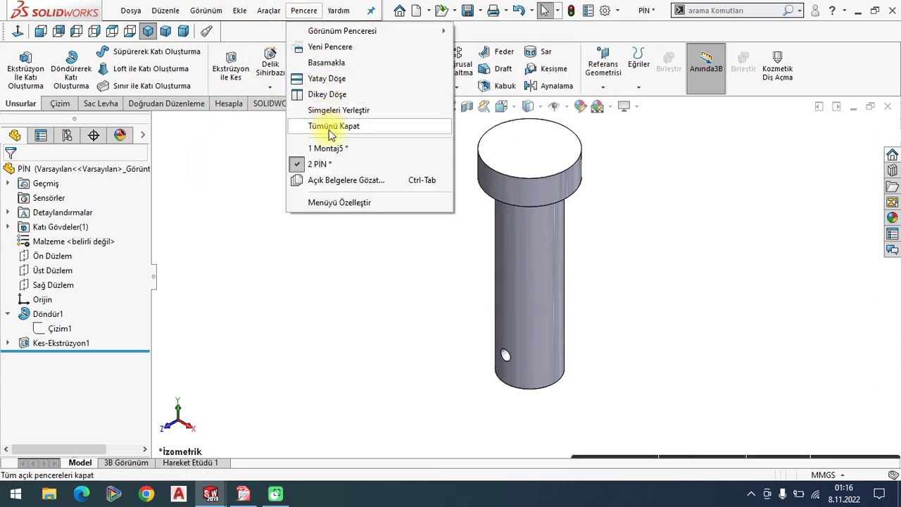
click(316, 151)
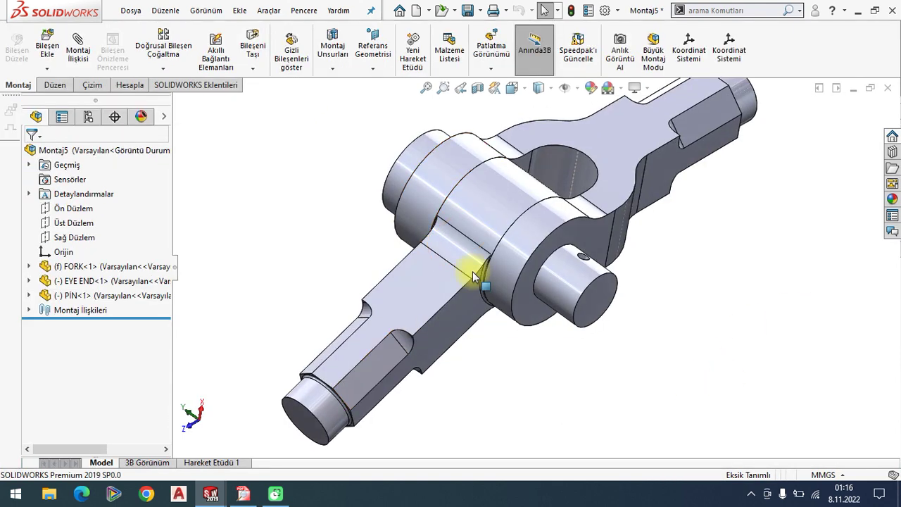
- Expand the FORK and PIN feature lists in the FeatureManager tree
scroll(472, 267, down, 2)
click(588, 279)
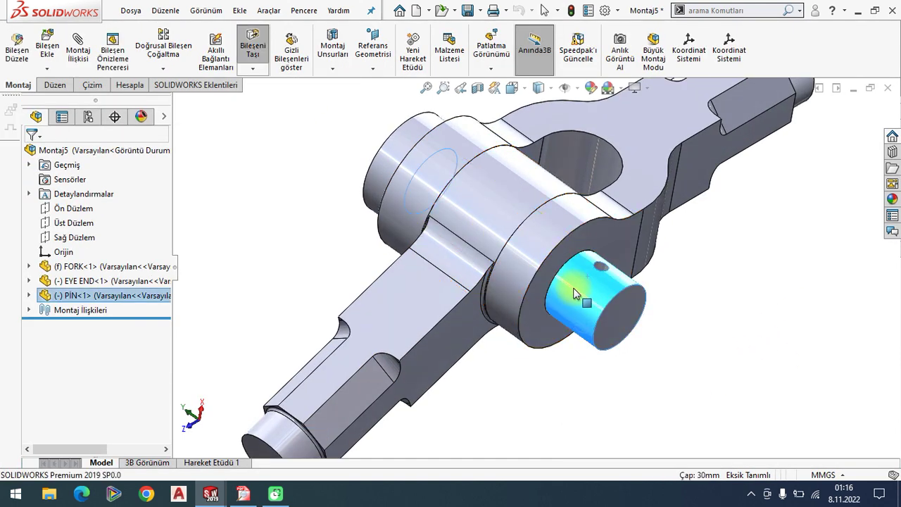
scroll(564, 296, up, 3)
mouse_move(317, 225)
middle_down()
mouse_move(410, 238)
mouse_move(478, 262)
middle_up()
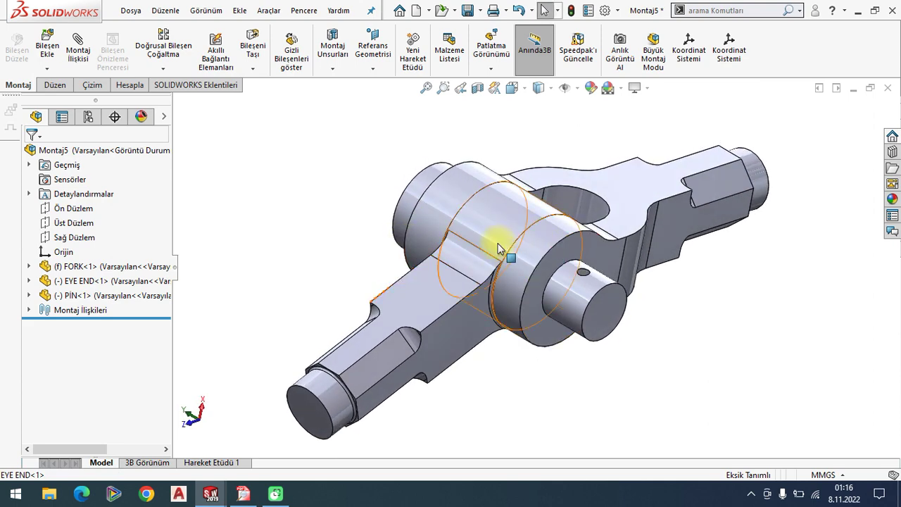
click(653, 202)
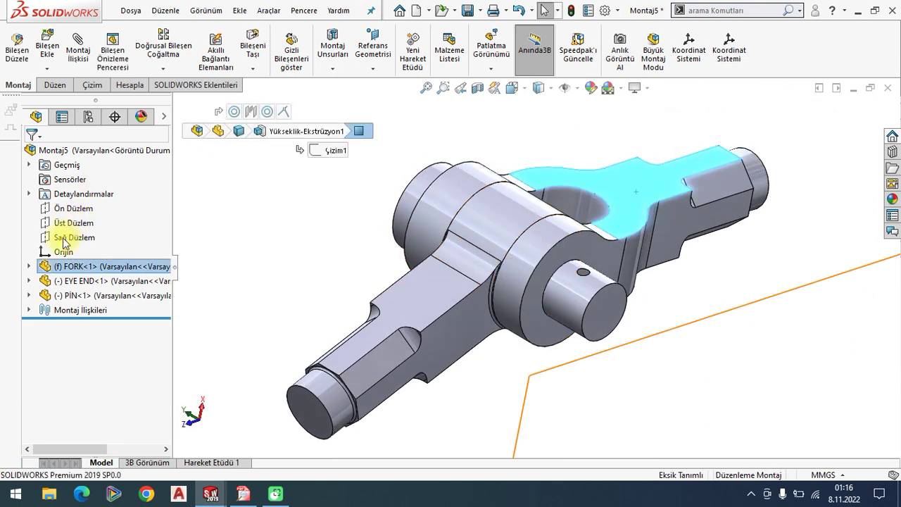
click(246, 220)
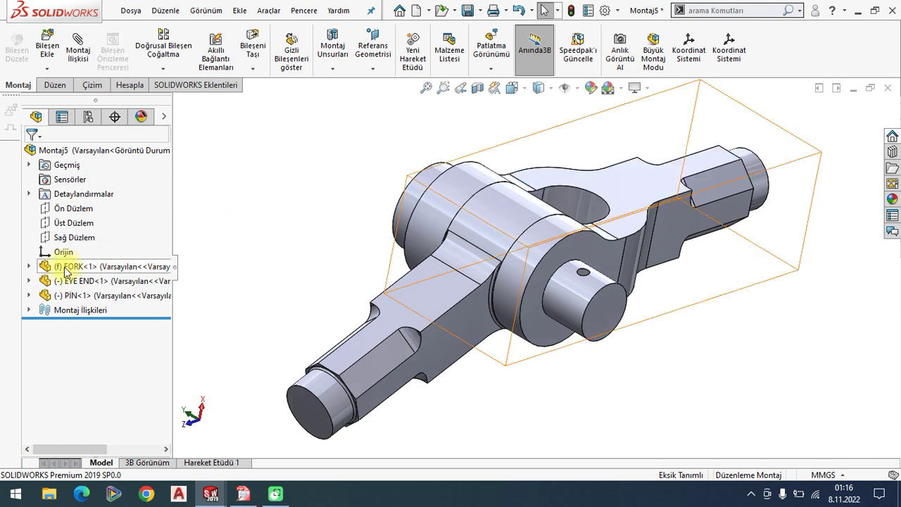
click(29, 266)
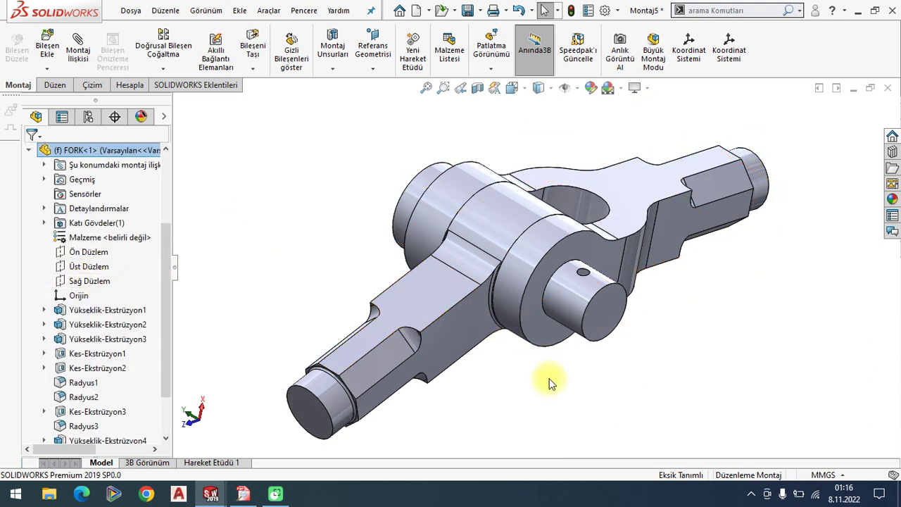
click(581, 318)
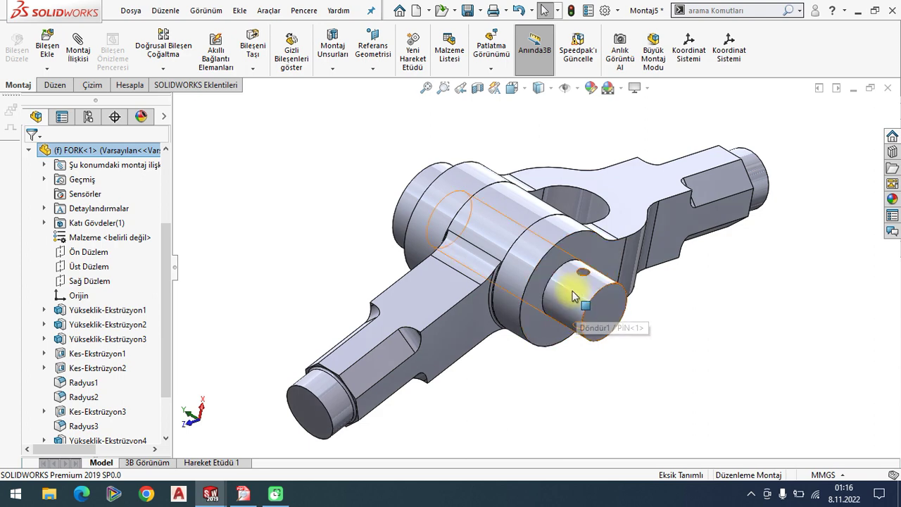
click(576, 304)
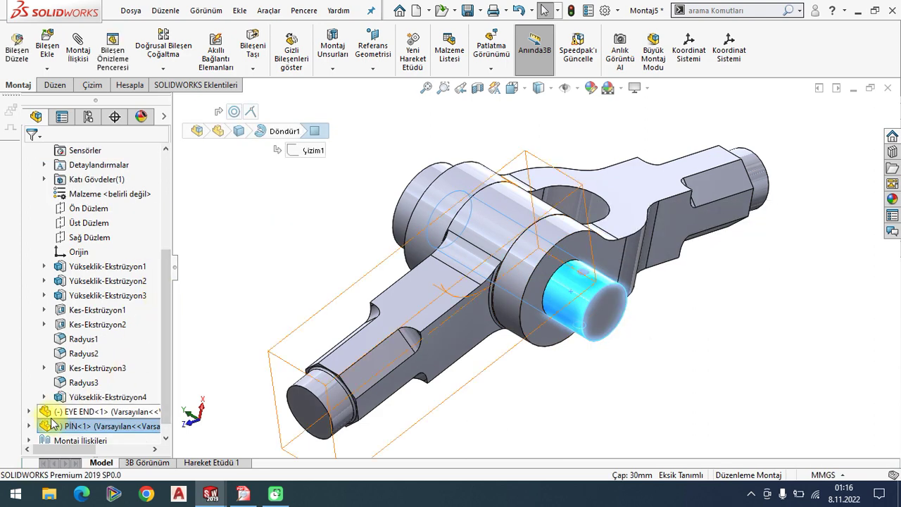
click(29, 426)
- Mate the PIN's Ön Düzlem coincident with the FORK's Sağ Düzlem
scroll(167, 341, down, 1)
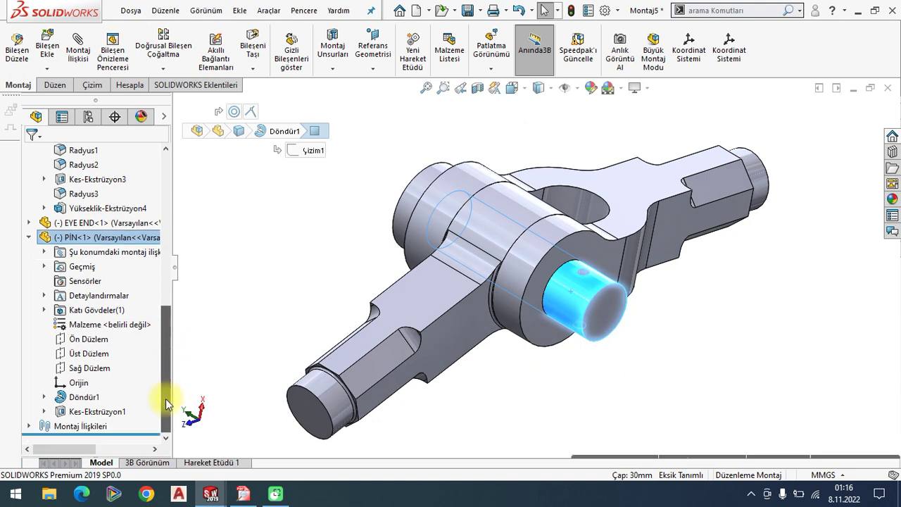
click(99, 344)
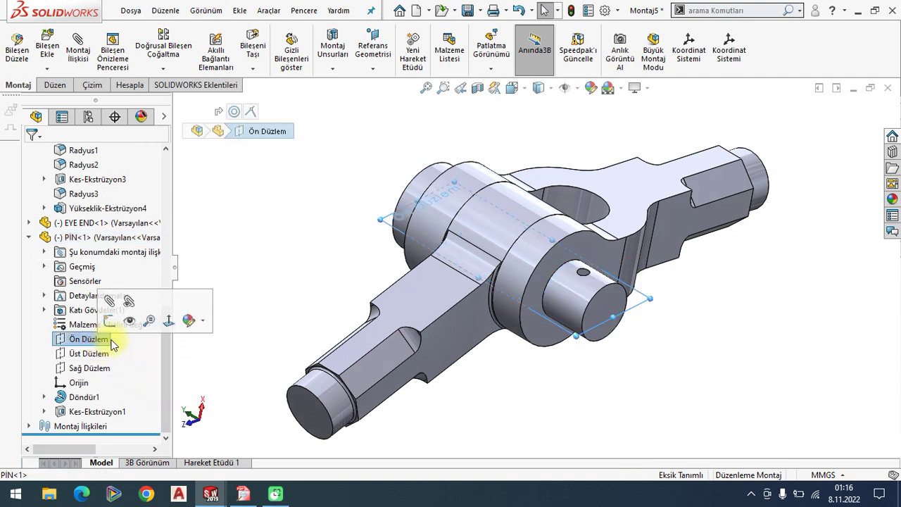
drag(168, 366, 166, 257)
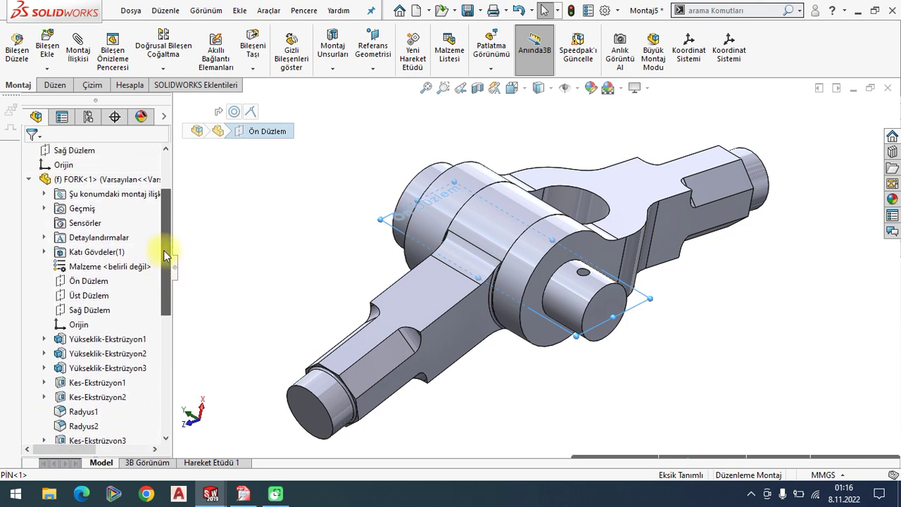
click(94, 319)
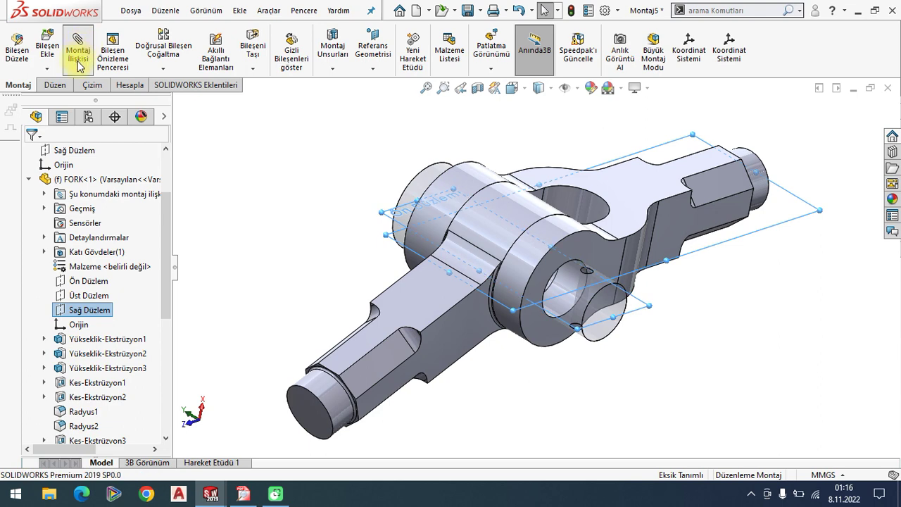
click(31, 155)
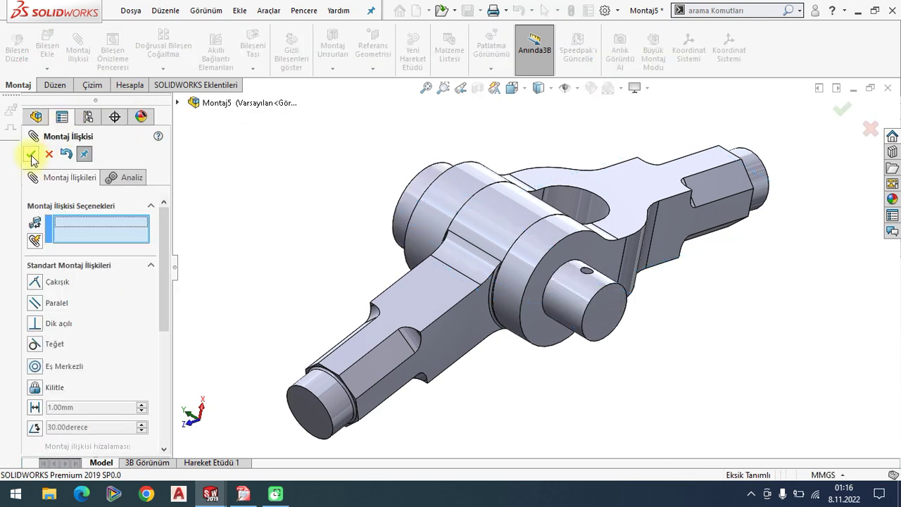
click(31, 156)
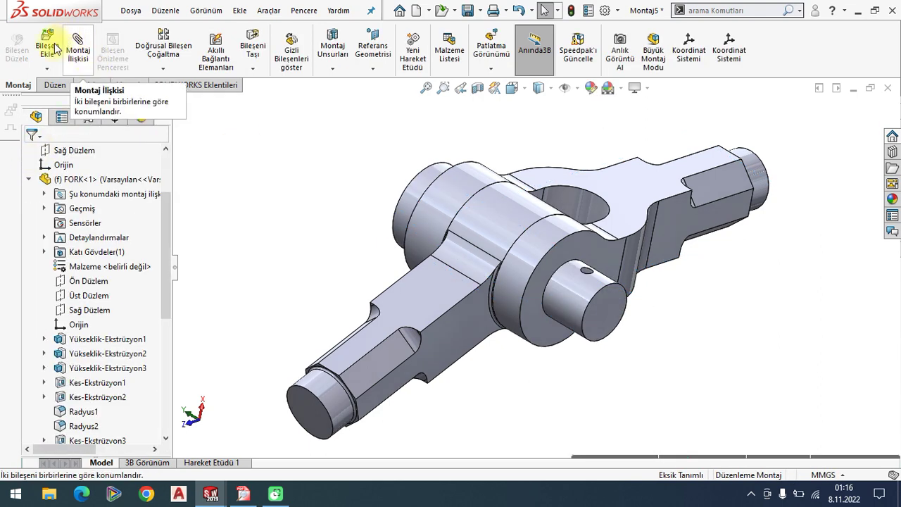
- Insert the COLLAR beside the pin and start a mate on its bore face
click(48, 51)
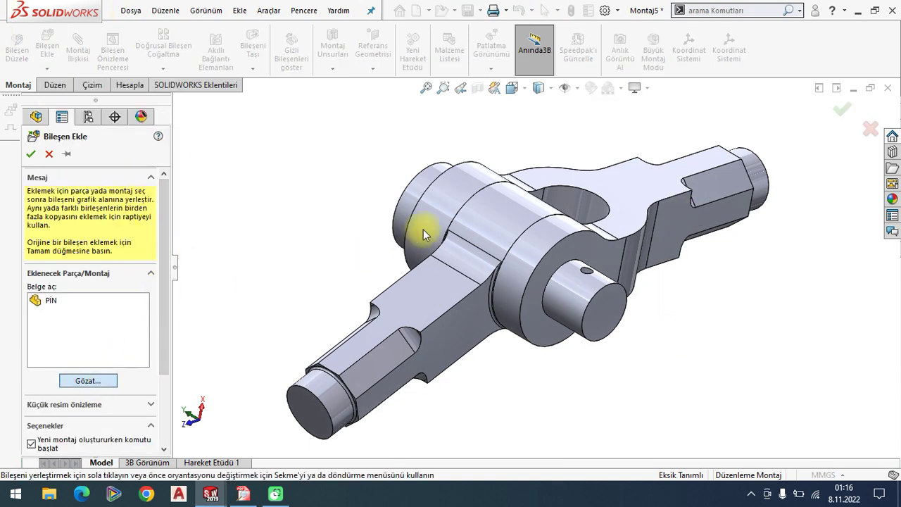
click(257, 169)
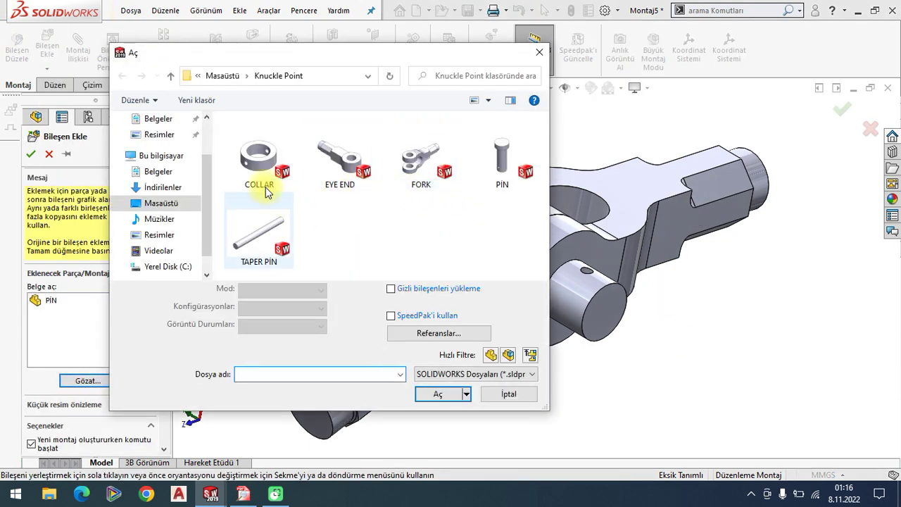
click(465, 374)
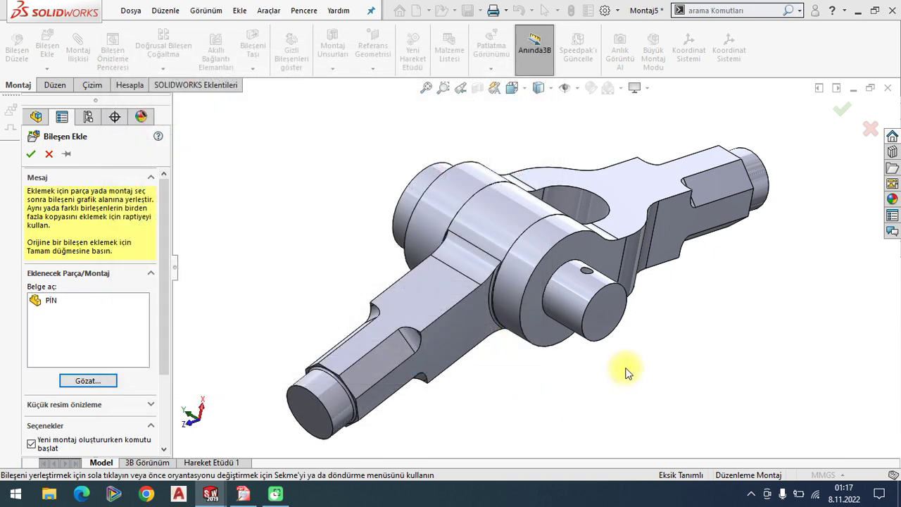
click(626, 370)
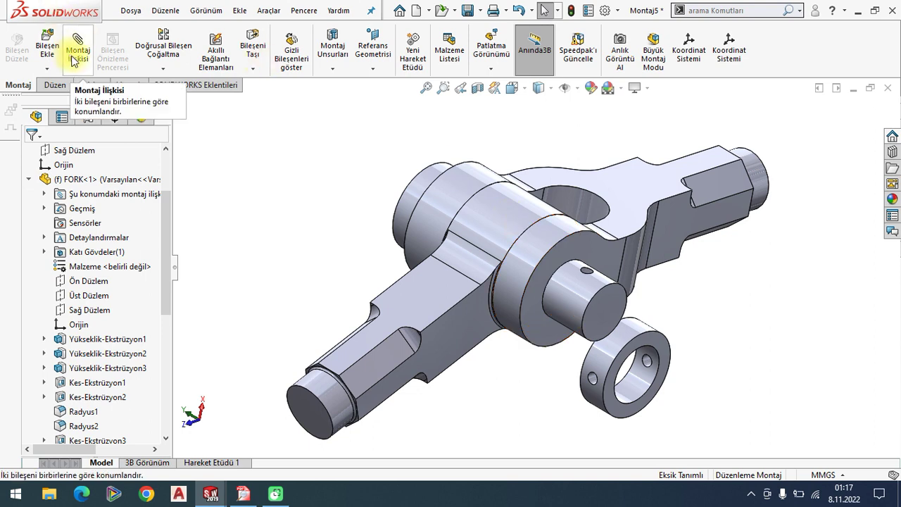
click(73, 60)
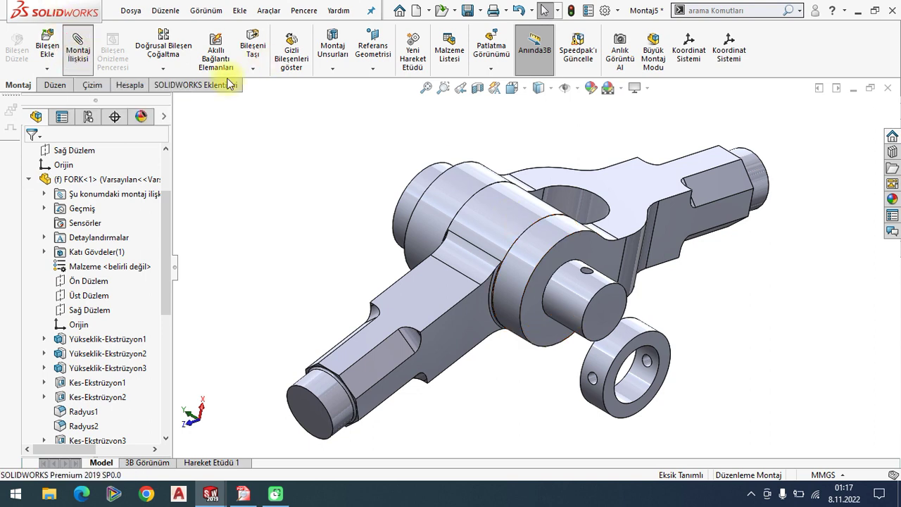
click(635, 386)
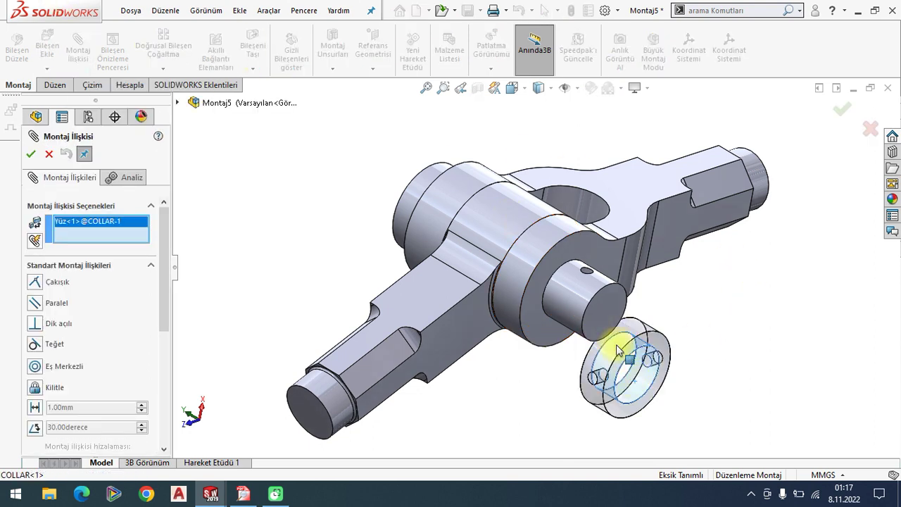
- Make the collar's bore concentric with the pin's shaft
click(579, 299)
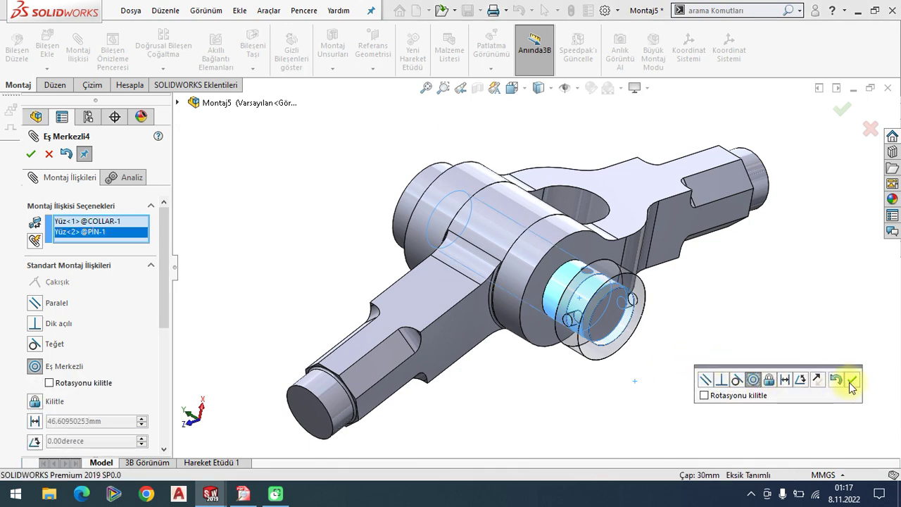
click(844, 381)
scroll(586, 289, down, 2)
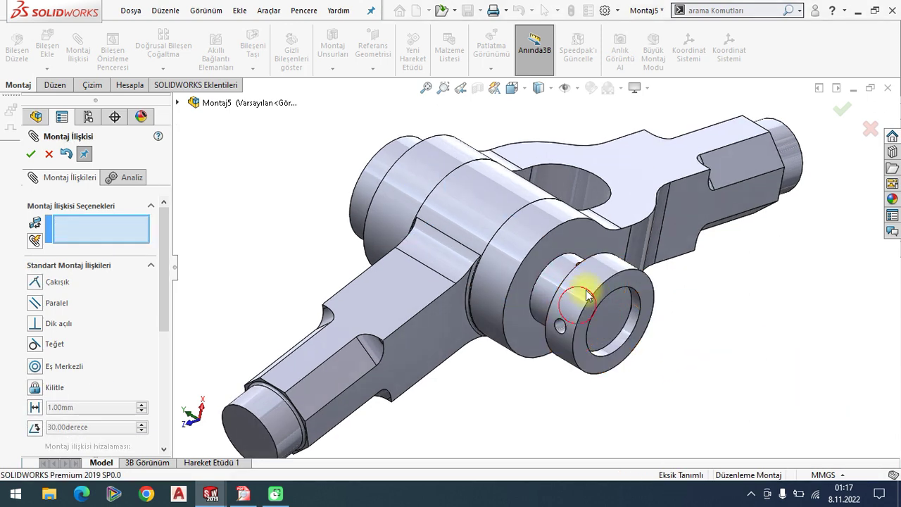
scroll(618, 307, down, 2)
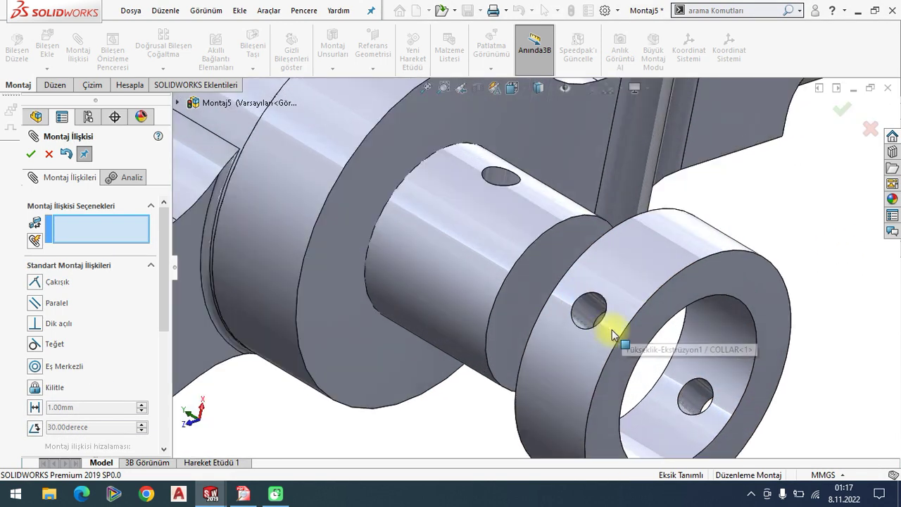
- Align the collar's cross hole concentric with the pin's cross hole, then close Mate
click(590, 309)
click(503, 175)
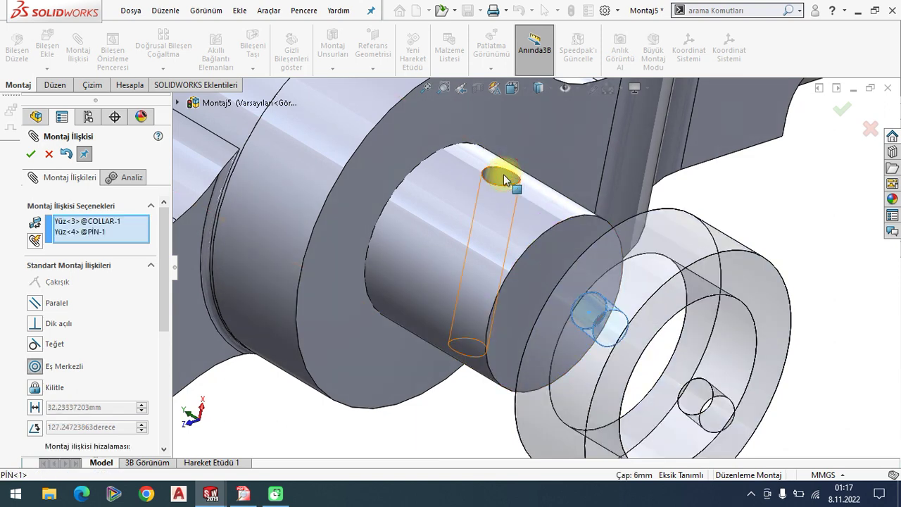
click(698, 245)
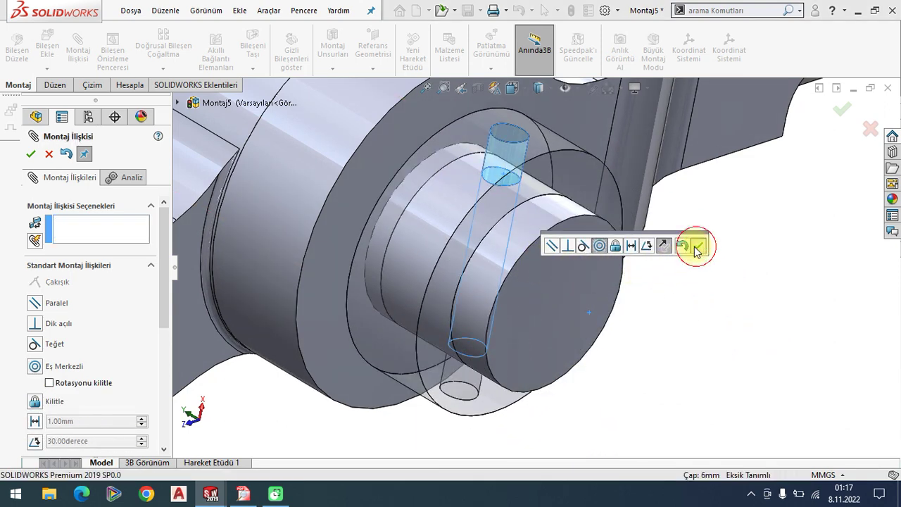
scroll(465, 212, up, 1)
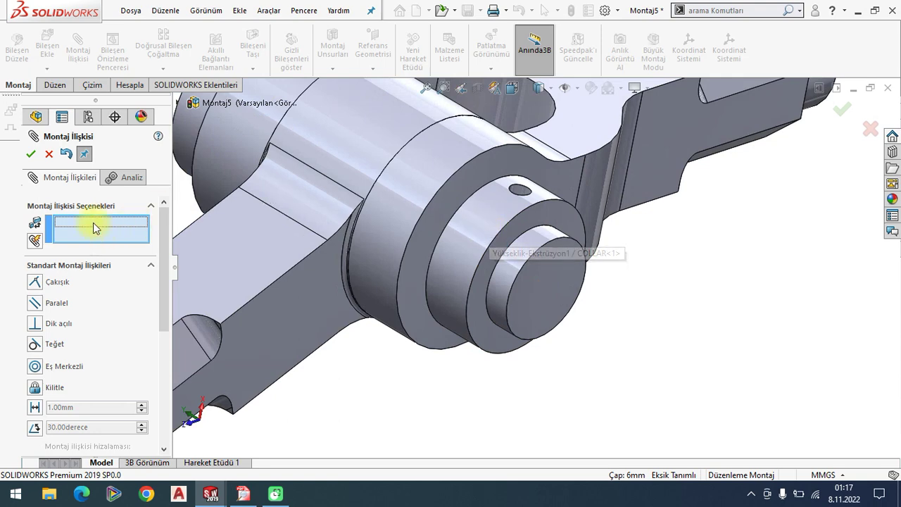
key(Escape)
scroll(519, 293, up, 3)
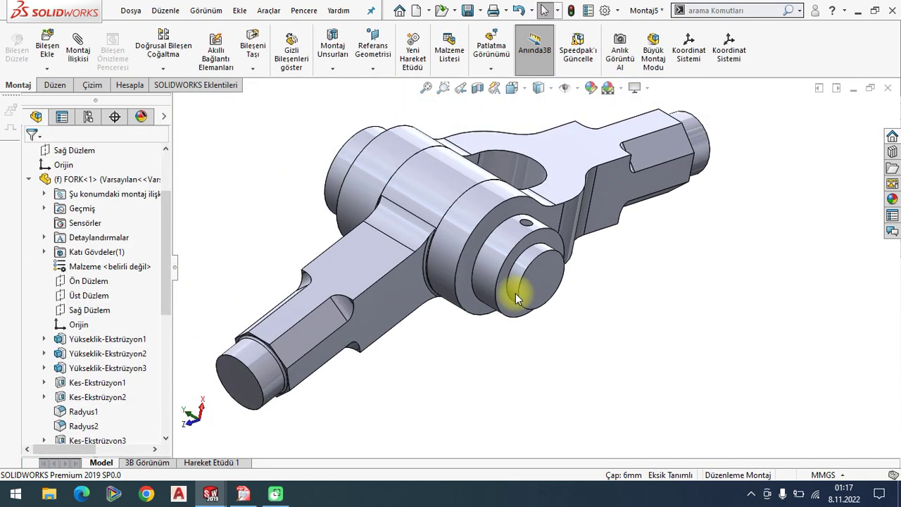
middle_drag(519, 294, 493, 195)
scroll(515, 204, up, 1)
scroll(514, 204, down, 2)
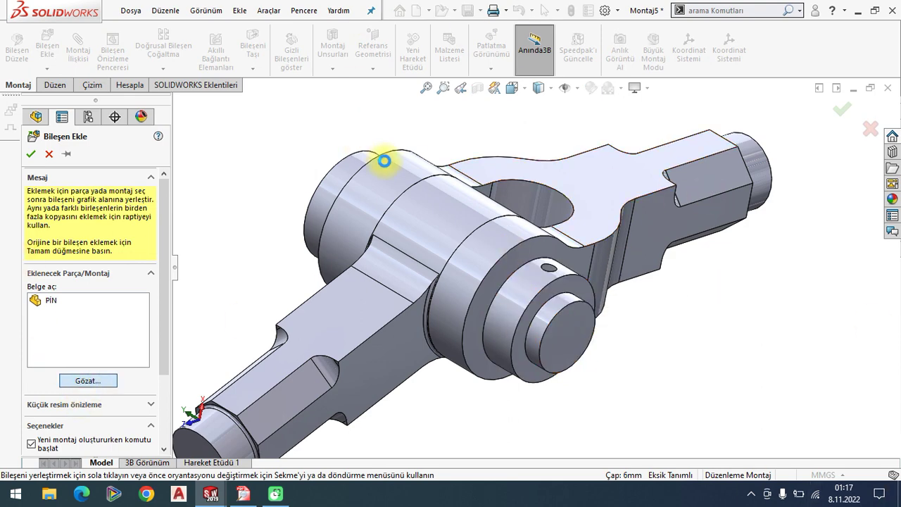
- Insert the TAPER PİN part below the fork
click(259, 229)
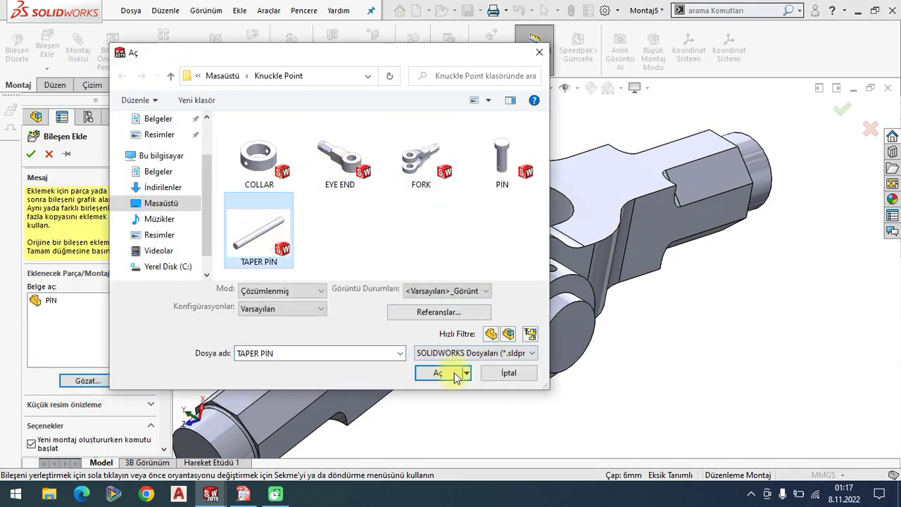
click(456, 376)
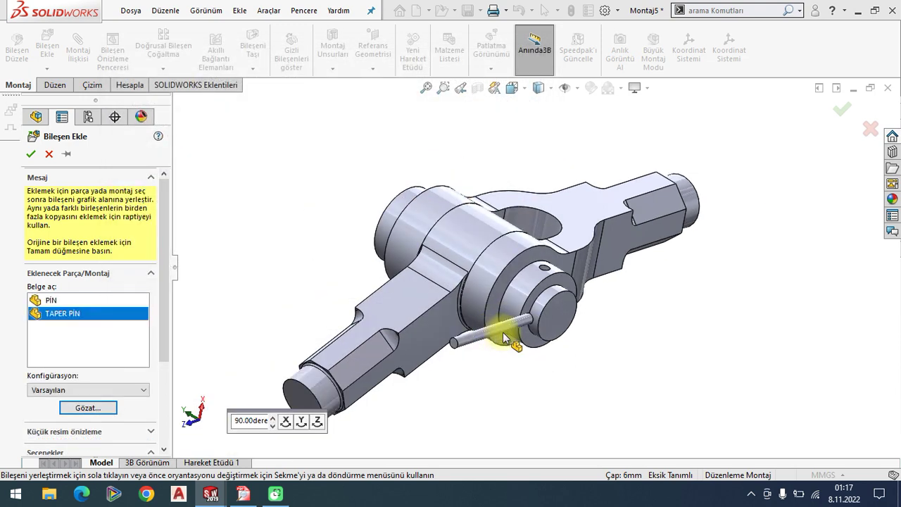
click(559, 378)
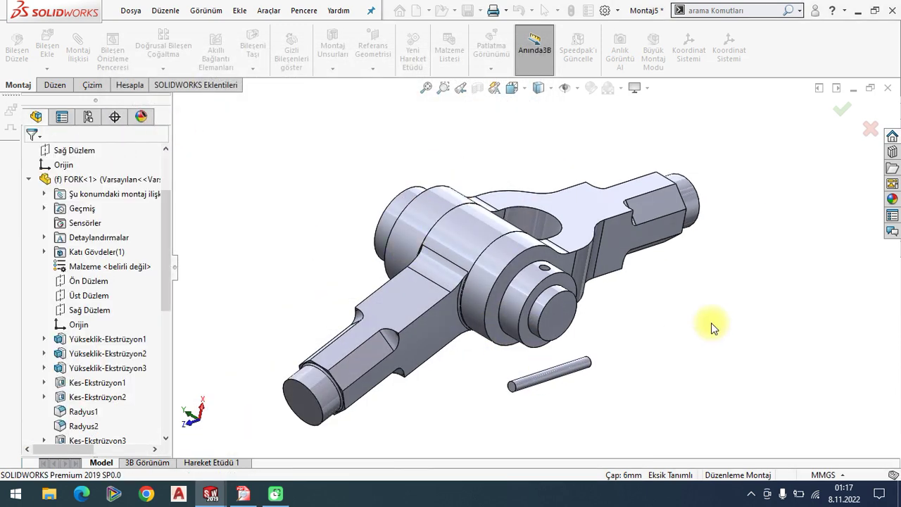
- Mate the taper pin's cylindrical face concentric with the collar's cross hole
click(78, 51)
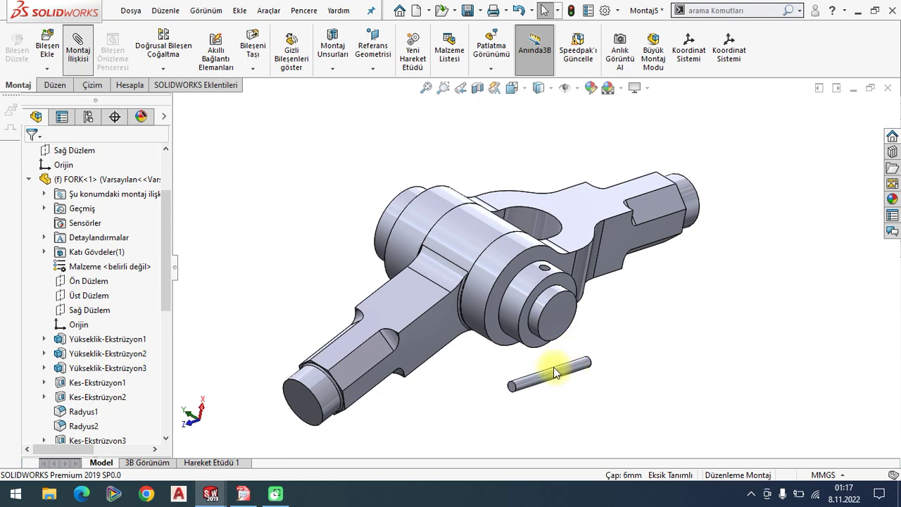
scroll(537, 359, down, 3)
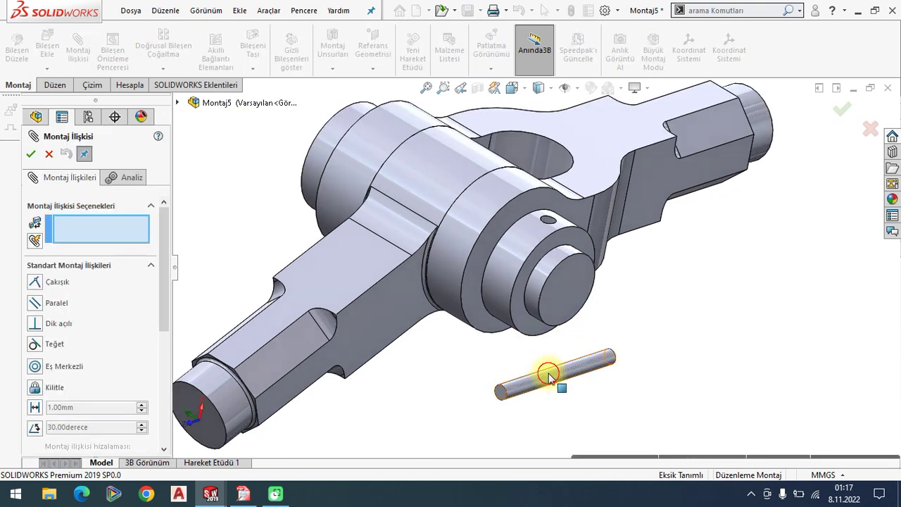
click(547, 371)
scroll(551, 224, down, 3)
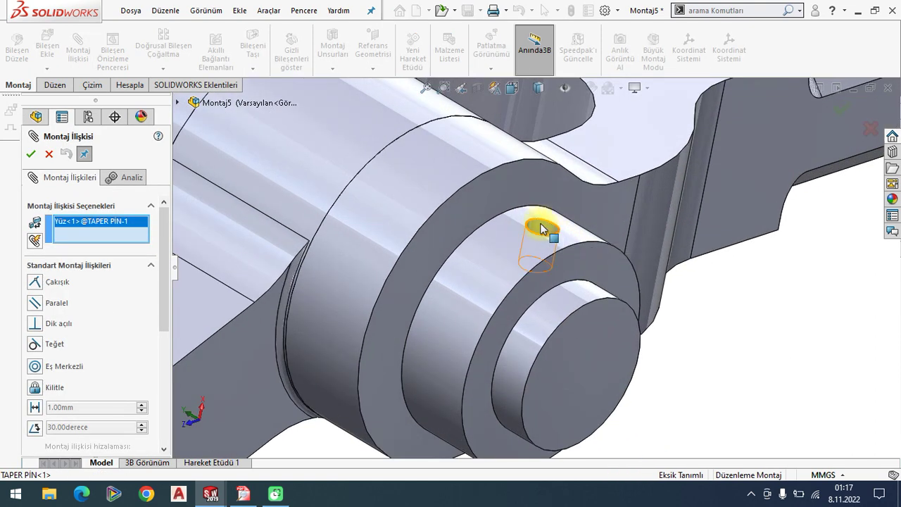
click(540, 228)
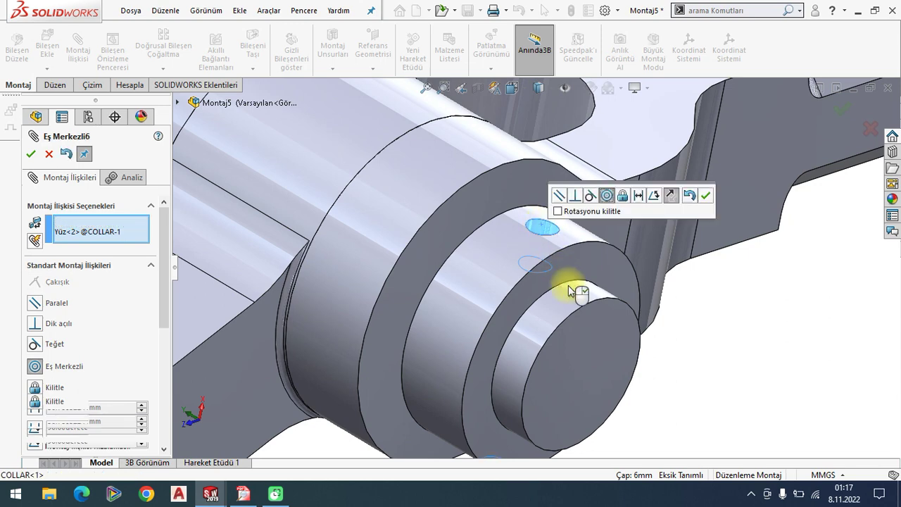
scroll(572, 291, up, 5)
scroll(517, 238, up, 2)
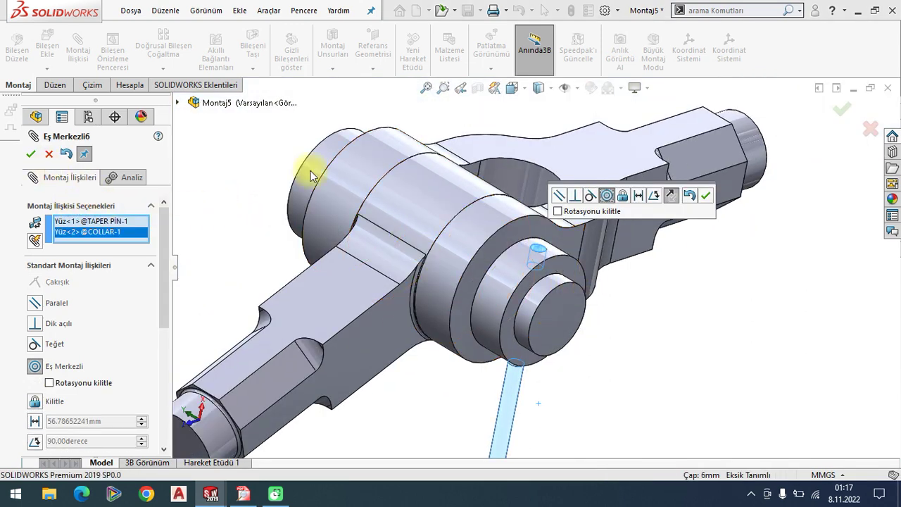
click(705, 195)
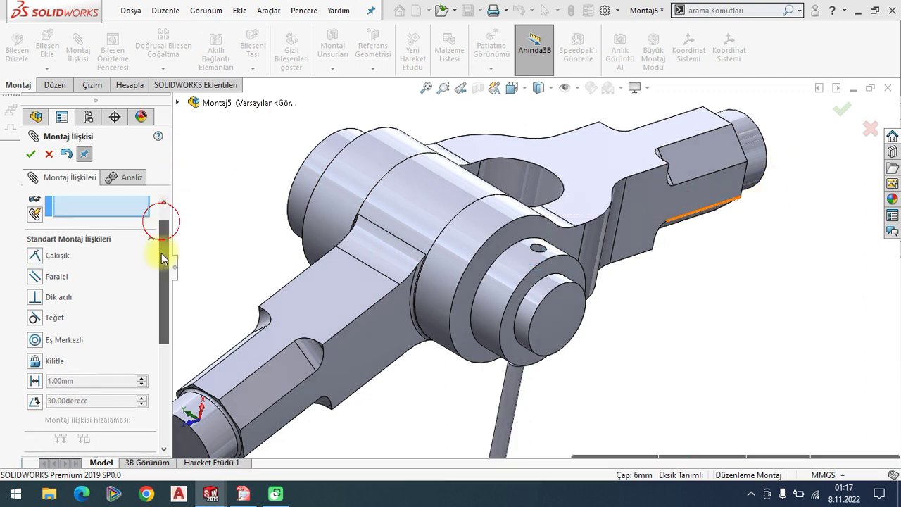
- Start a width mate using the taper pin's top and bottom end faces
mouse_move(161, 252)
mouse_down()
mouse_move(159, 308)
mouse_move(166, 294)
mouse_up()
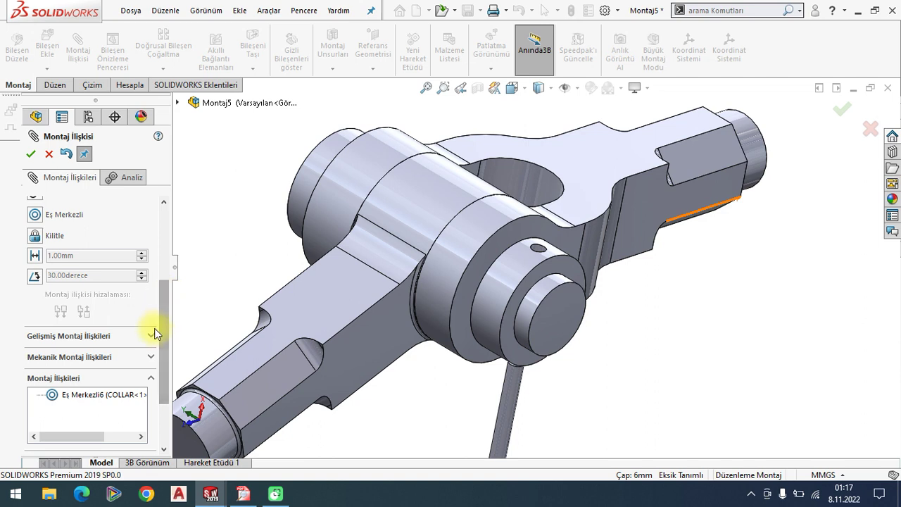
drag(163, 325, 165, 243)
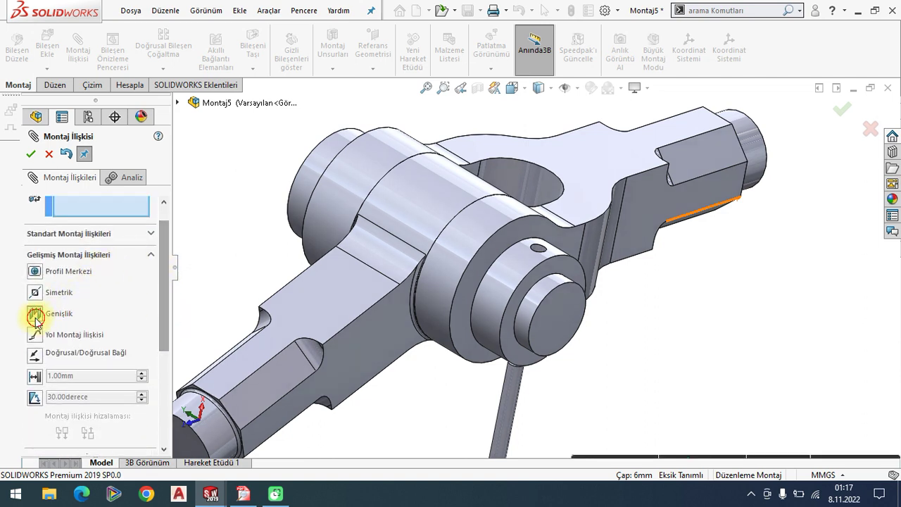
click(36, 319)
scroll(556, 395, up, 2)
mouse_move(507, 392)
mouse_down()
mouse_move(556, 244)
mouse_move(551, 266)
mouse_up()
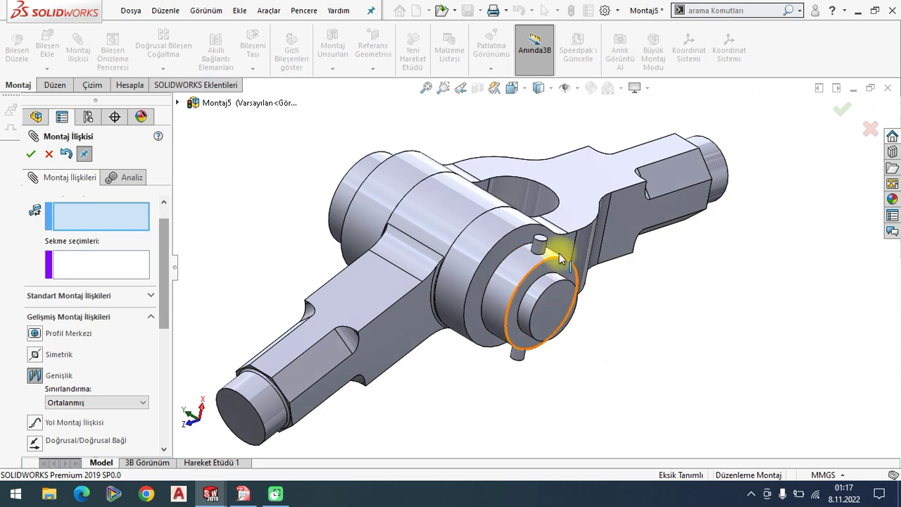
scroll(559, 253, down, 4)
click(526, 234)
scroll(523, 251, up, 3)
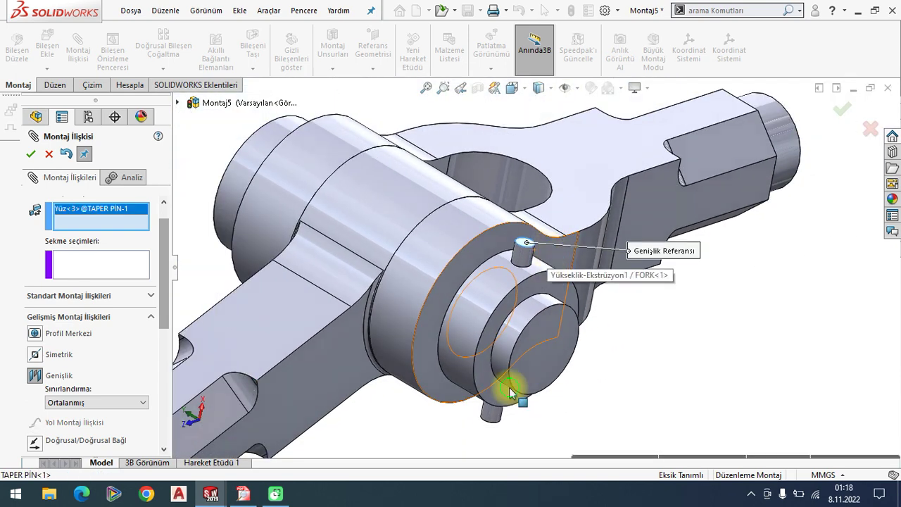
middle_drag(511, 388, 533, 247)
scroll(486, 437, down, 2)
click(484, 419)
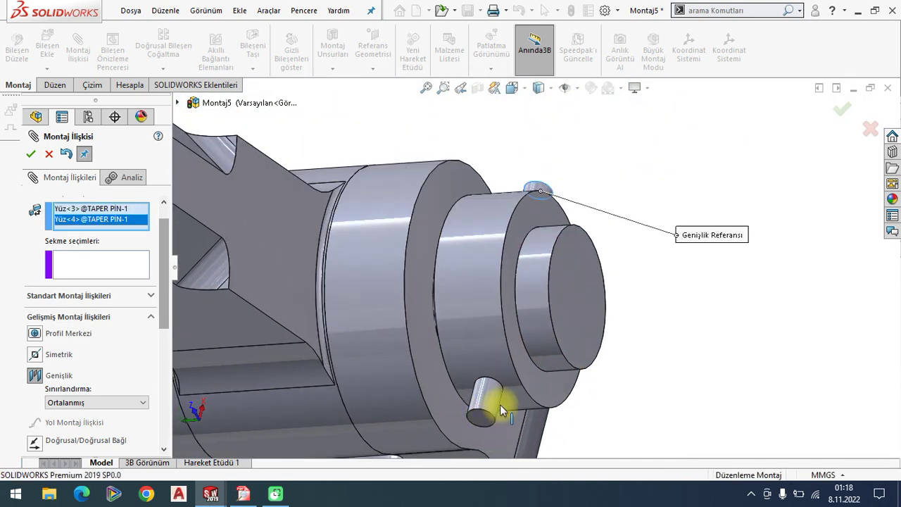
- Use the collar's outer face as tab reference and accept width mate Genişlik3
middle_drag(500, 404, 511, 350)
click(481, 266)
mouse_move(481, 265)
middle_down()
mouse_move(468, 345)
mouse_move(499, 227)
middle_up()
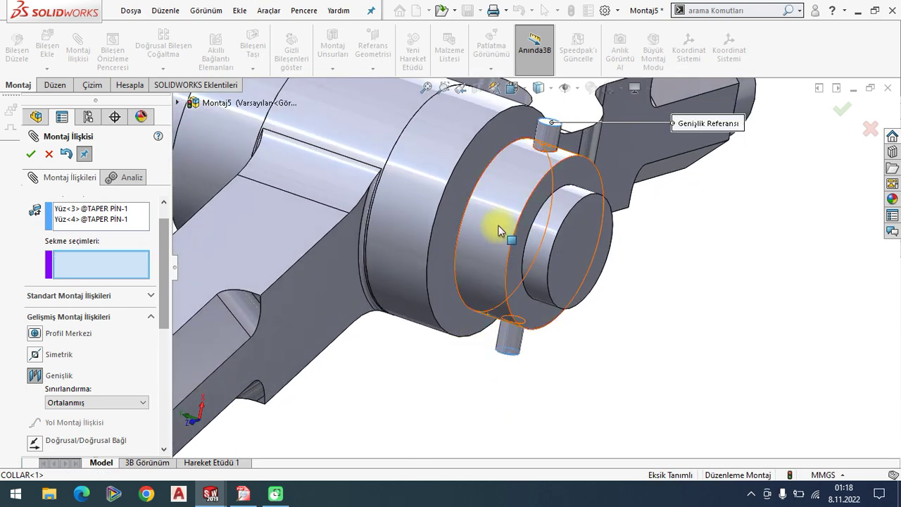
click(498, 226)
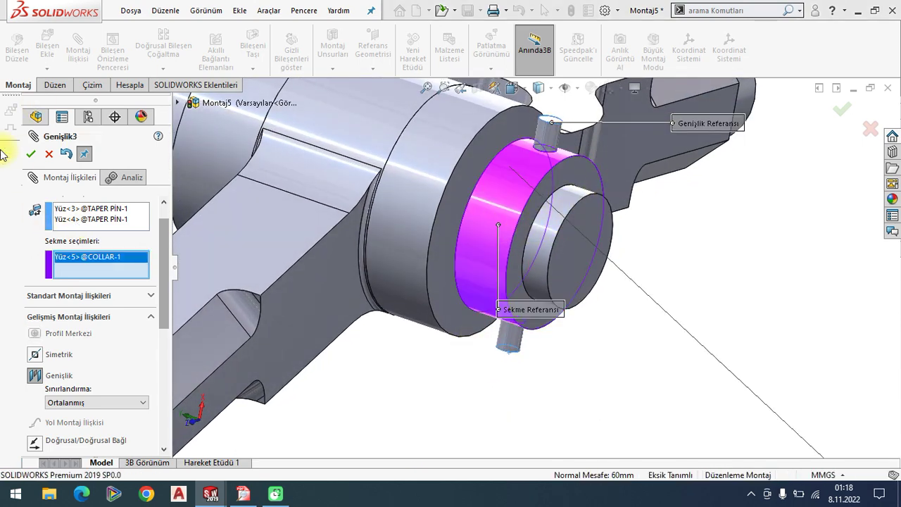
click(31, 155)
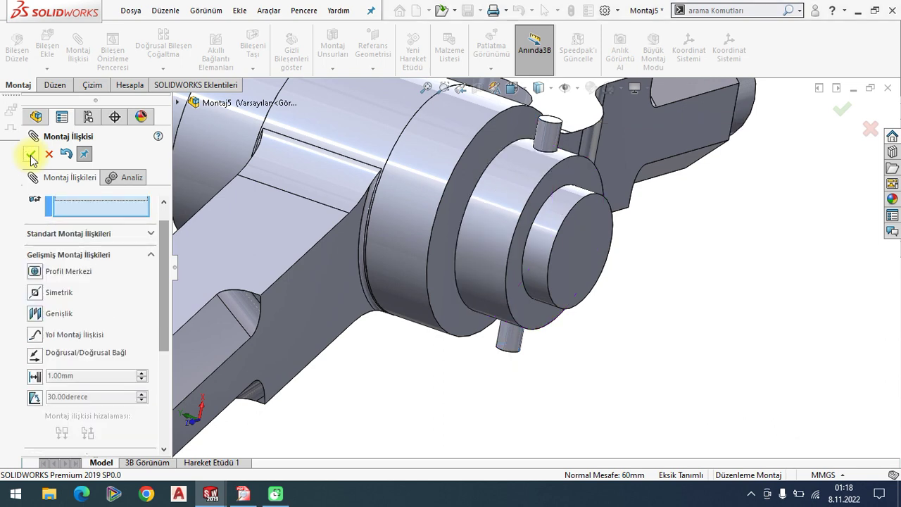
click(30, 155)
scroll(583, 245, up, 2)
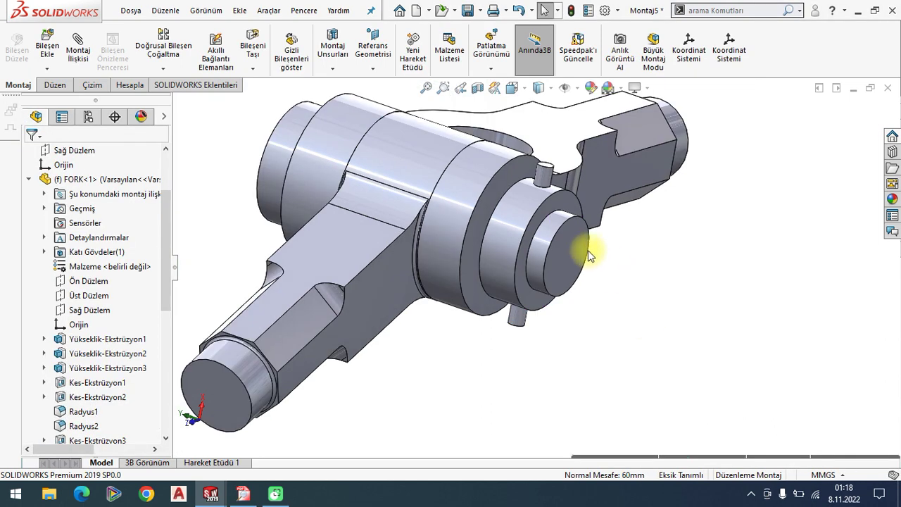
- Swing the EYE END arm about the pin to confirm it pivots freely, then start a new mate
click(542, 169)
scroll(516, 312, up, 2)
scroll(488, 382, up, 1)
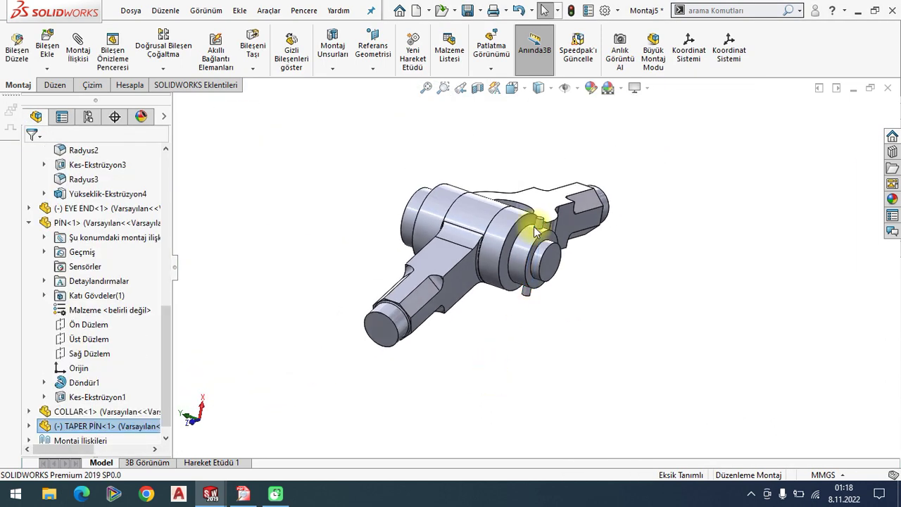
key(Escape)
scroll(510, 265, down, 1)
middle_drag(508, 265, 488, 280)
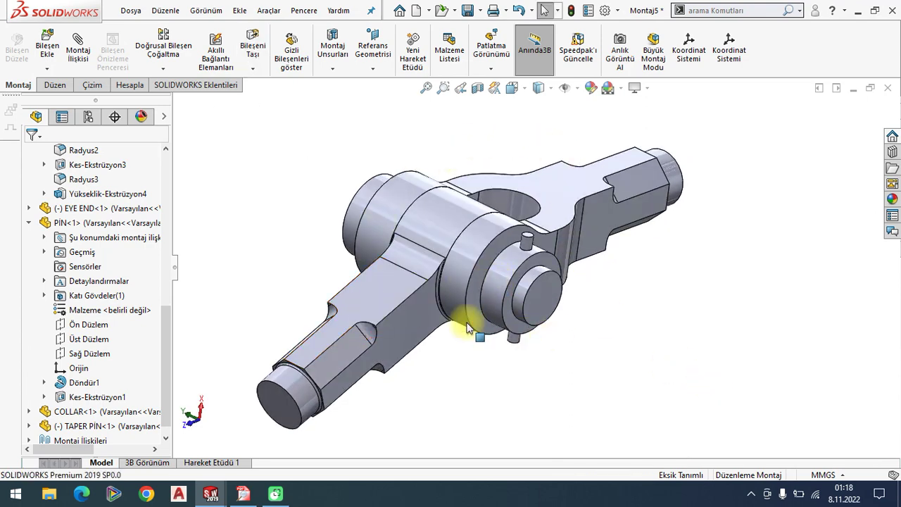
mouse_move(415, 336)
mouse_down()
mouse_move(519, 293)
mouse_move(438, 172)
mouse_move(458, 288)
mouse_move(358, 261)
mouse_move(410, 310)
mouse_up()
scroll(422, 296, down, 2)
scroll(472, 330, up, 3)
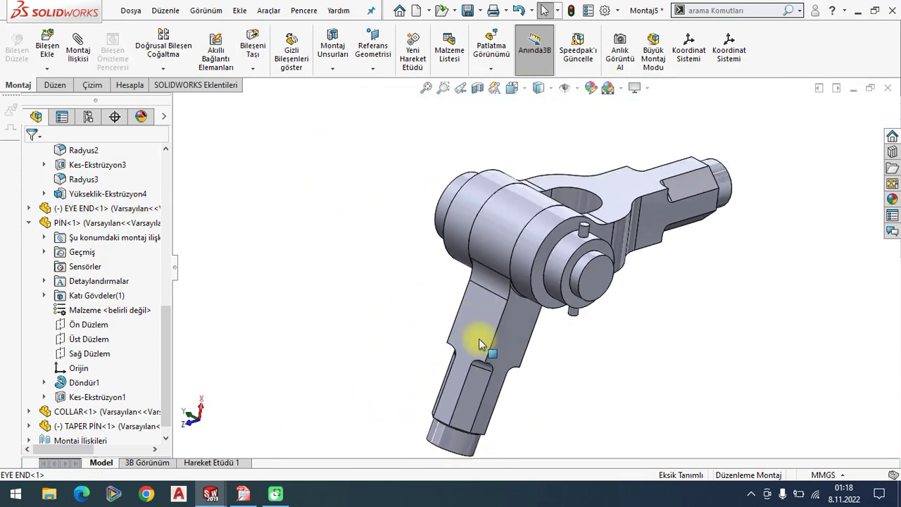
mouse_move(477, 342)
mouse_down()
mouse_move(414, 232)
mouse_move(391, 234)
mouse_move(392, 318)
mouse_up()
key(Escape)
mouse_move(694, 232)
middle_down()
mouse_move(605, 203)
mouse_move(618, 293)
middle_up()
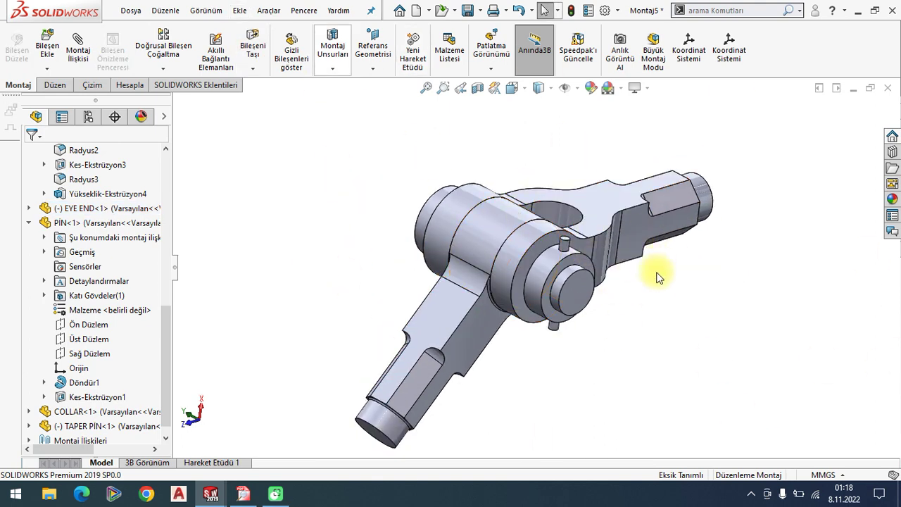
click(78, 49)
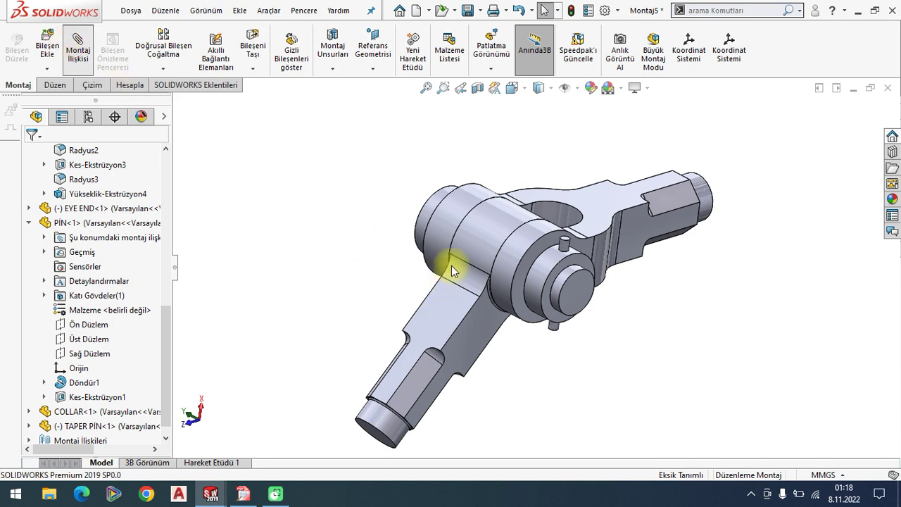
- Add an angle-limit mate between the EYE END and FORK end faces: 90°, maximum 270°, minimum 90°
click(392, 426)
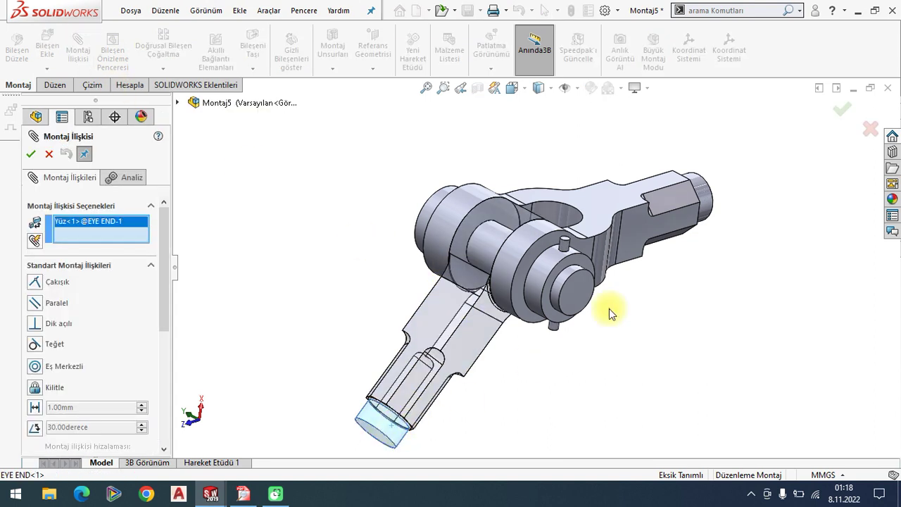
click(704, 206)
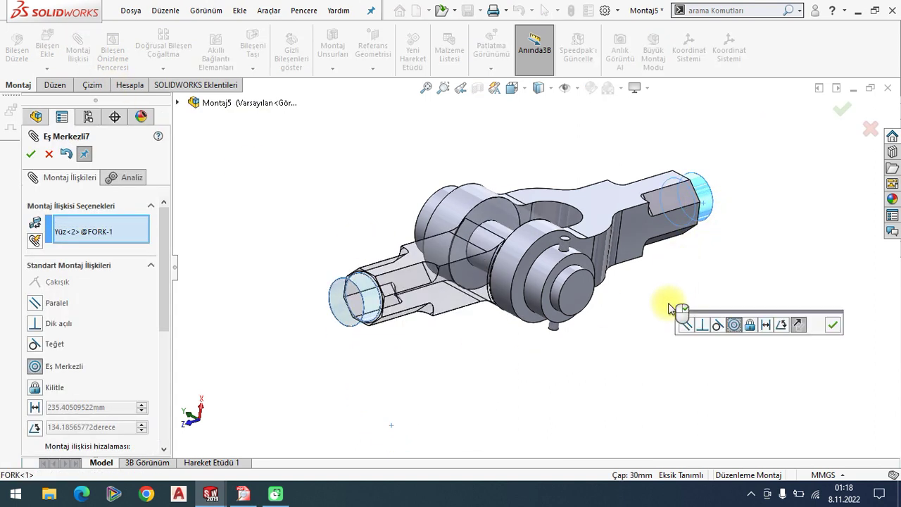
click(782, 325)
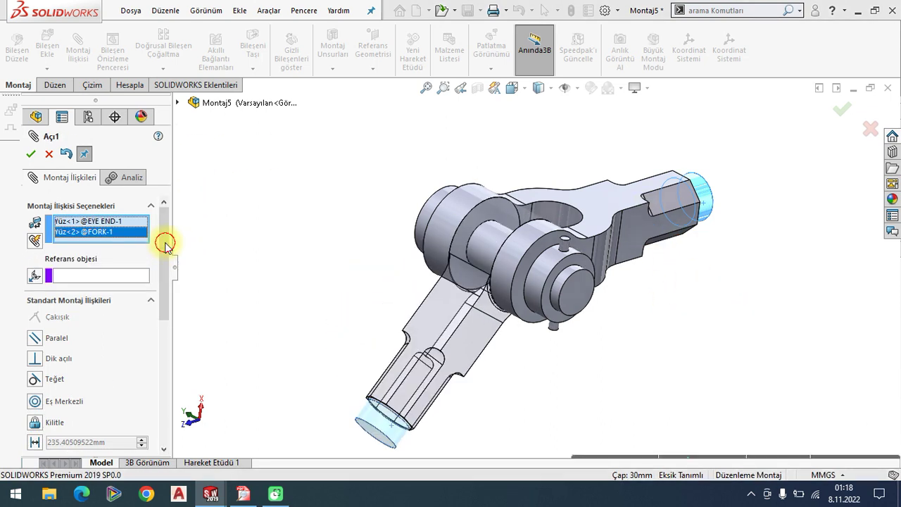
mouse_move(164, 239)
mouse_down()
mouse_move(161, 311)
mouse_move(50, 297)
mouse_up()
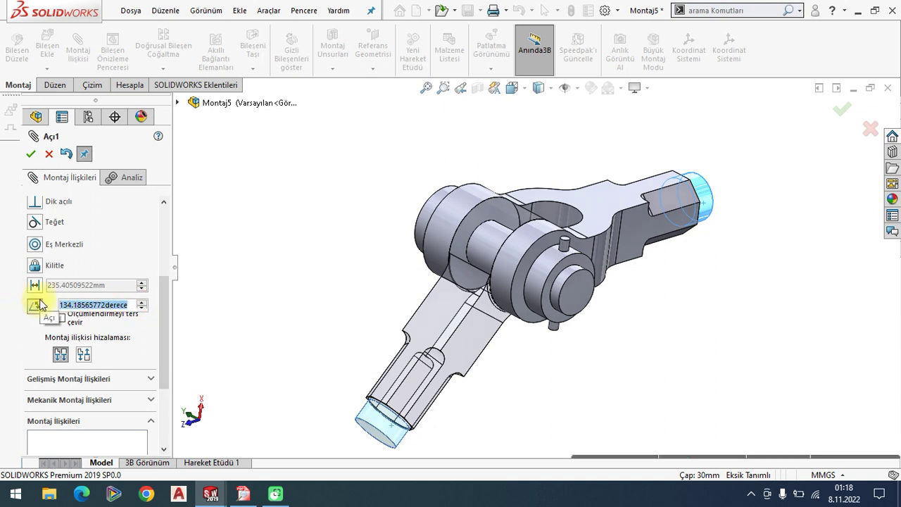
text(90)
key(Return)
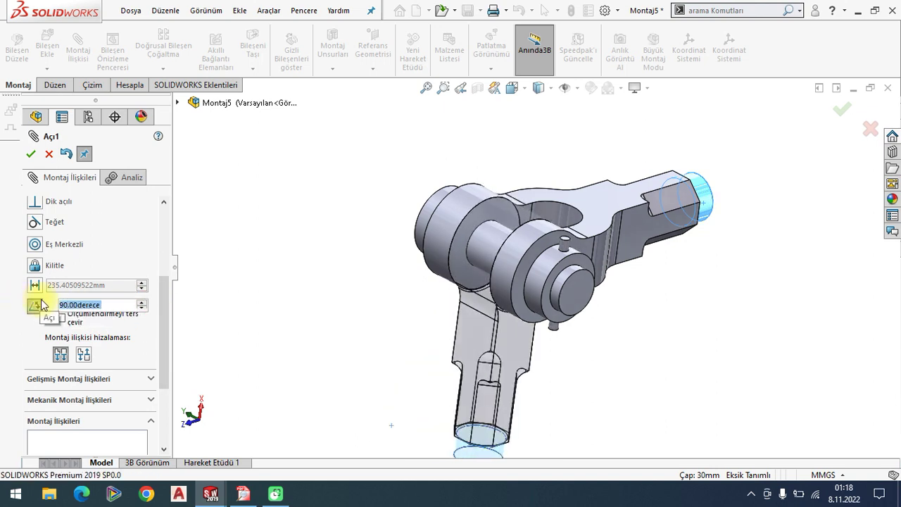
drag(166, 321, 162, 329)
click(159, 350)
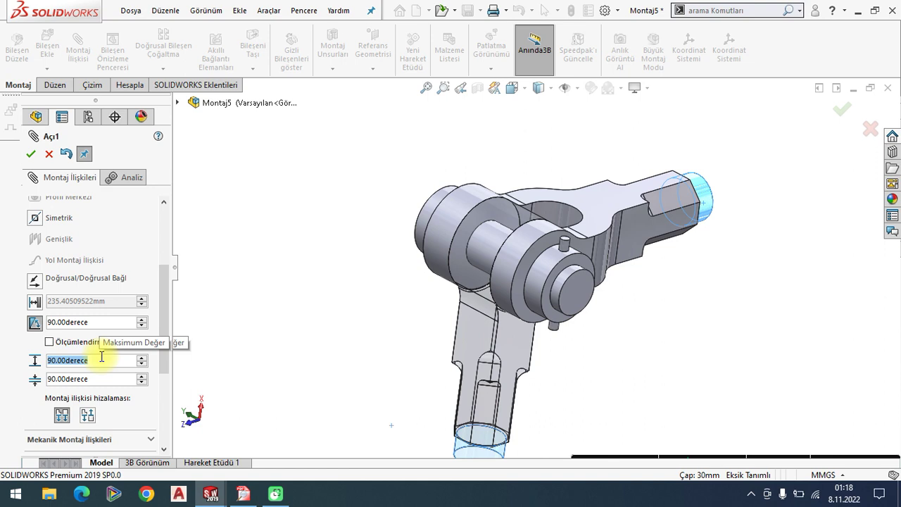
text(2)
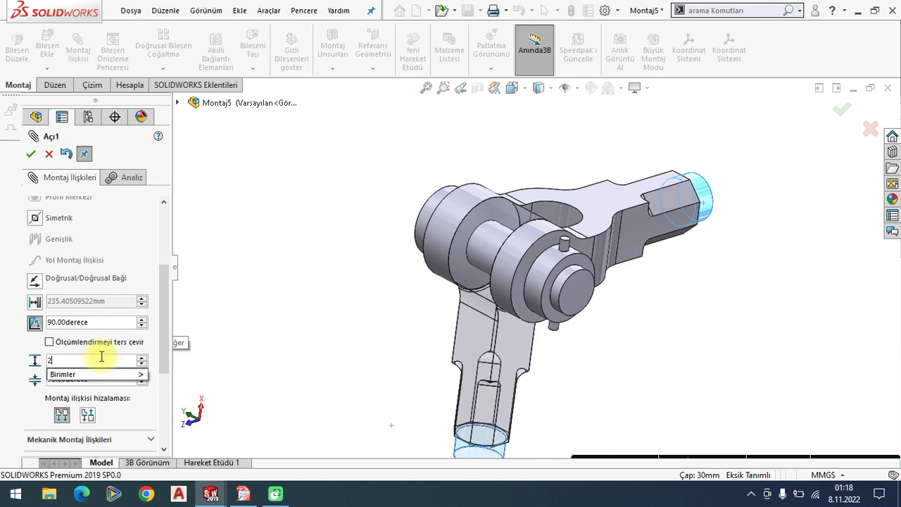
text(70.00derece)
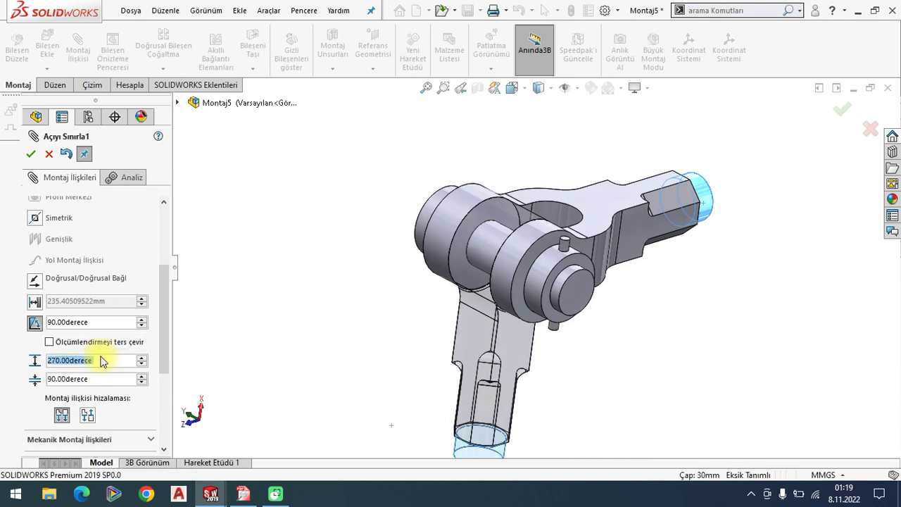
click(99, 380)
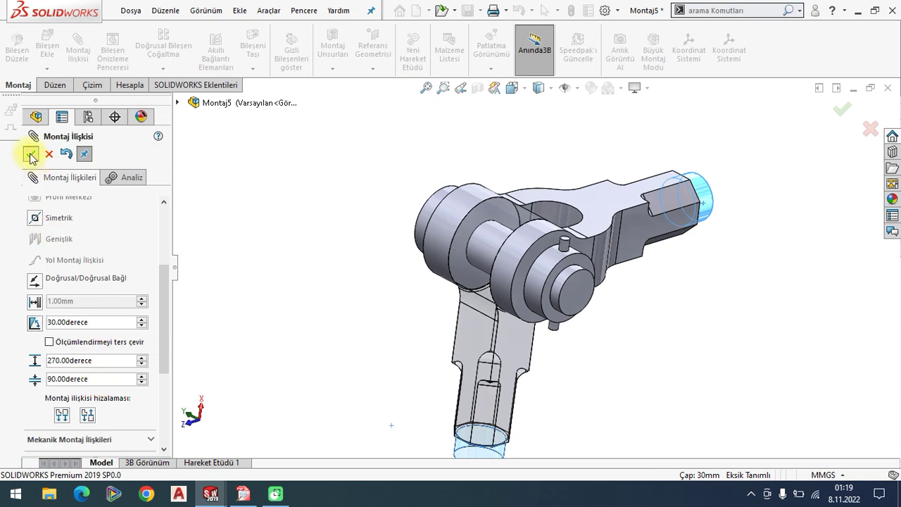
click(30, 153)
- Swing the EYE END to test the new limit, then list the EYE END's mates
key(Escape)
key(f)
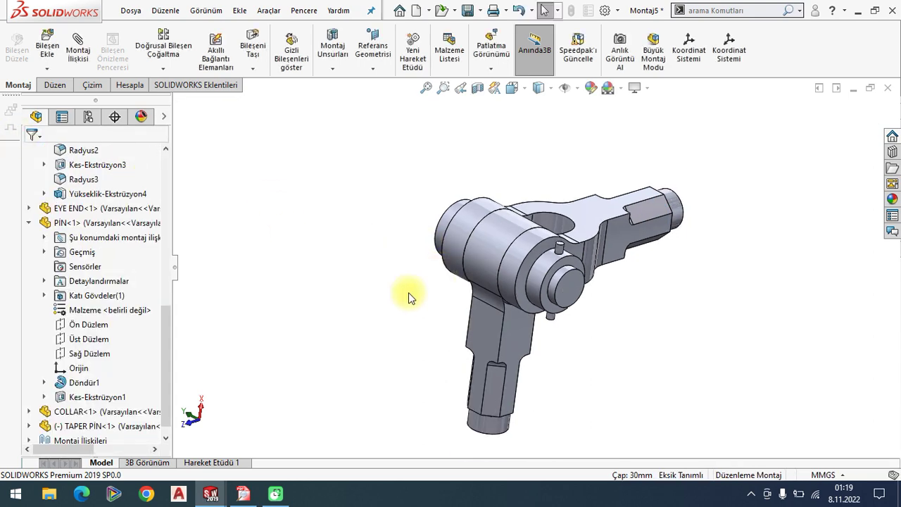
mouse_move(504, 337)
mouse_down()
mouse_move(603, 183)
mouse_move(517, 370)
mouse_up()
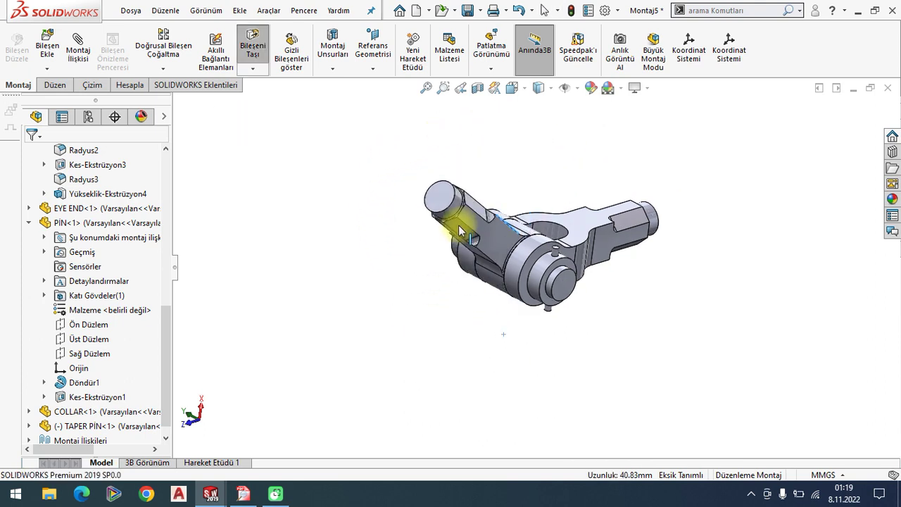
key(Escape)
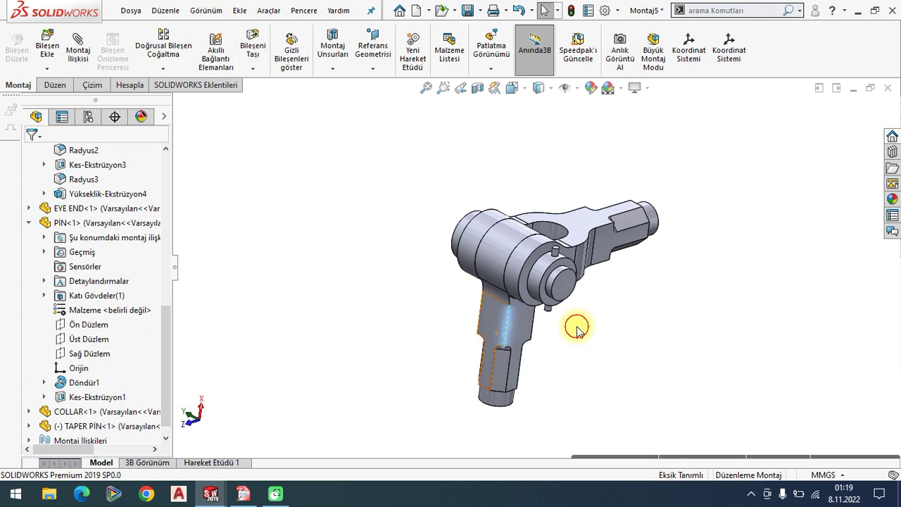
scroll(552, 285, down, 2)
mouse_move(491, 346)
mouse_down()
mouse_move(392, 251)
mouse_move(463, 124)
mouse_move(512, 125)
mouse_move(385, 283)
mouse_up()
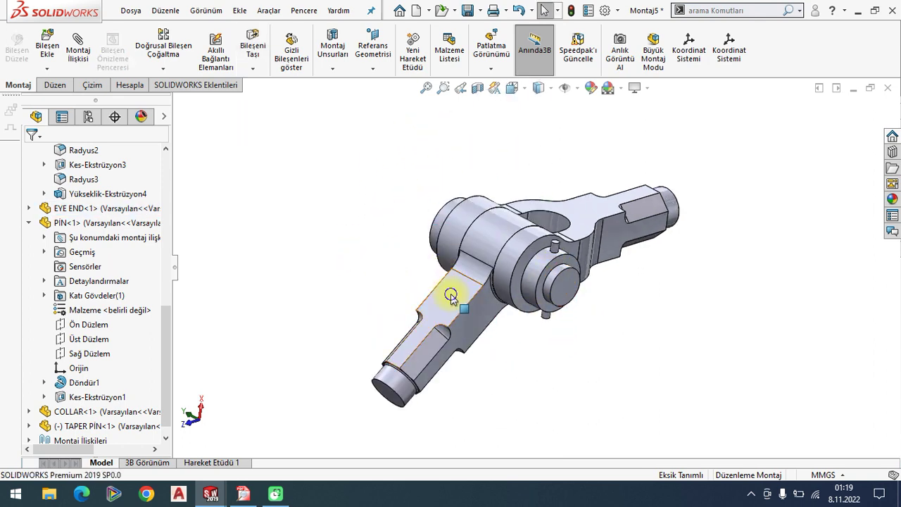
right_click(648, 113)
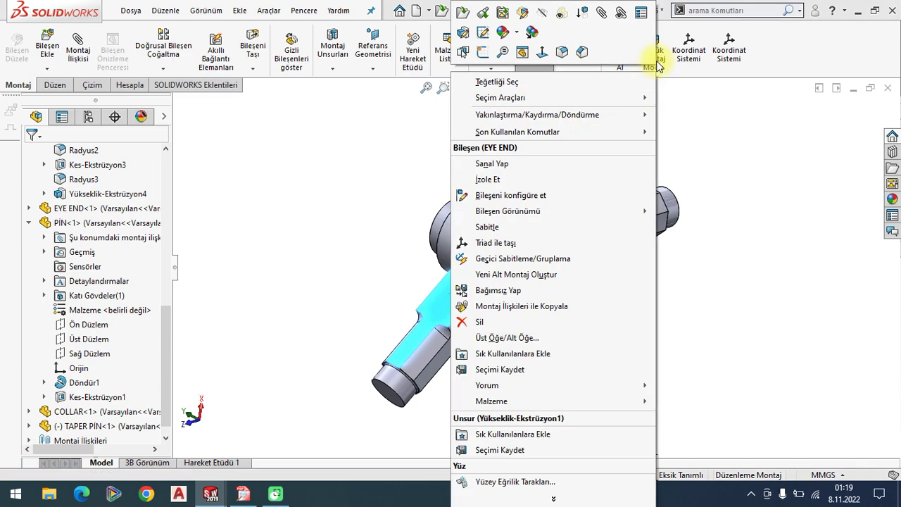
click(616, 13)
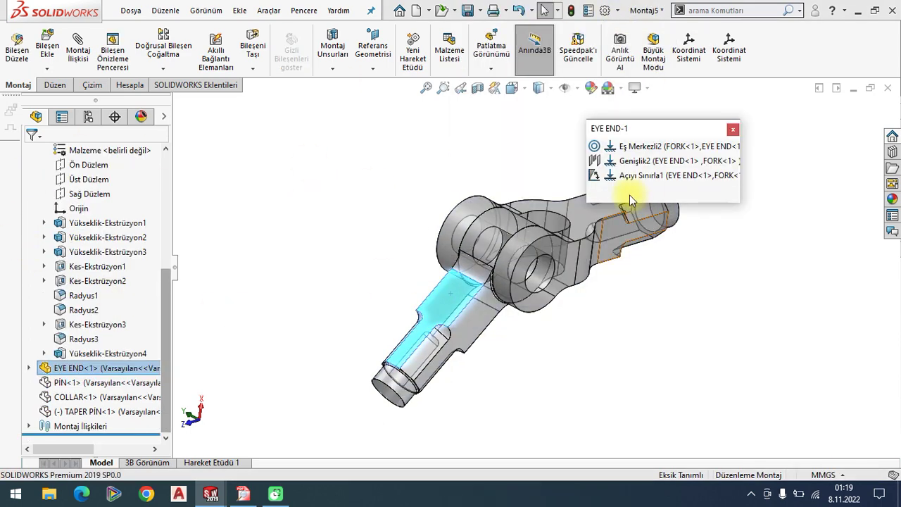
- Edit Açıyı Sınırla1 to set its maximum angle to 180° instead of 270°, and close the mate list
right_click(641, 176)
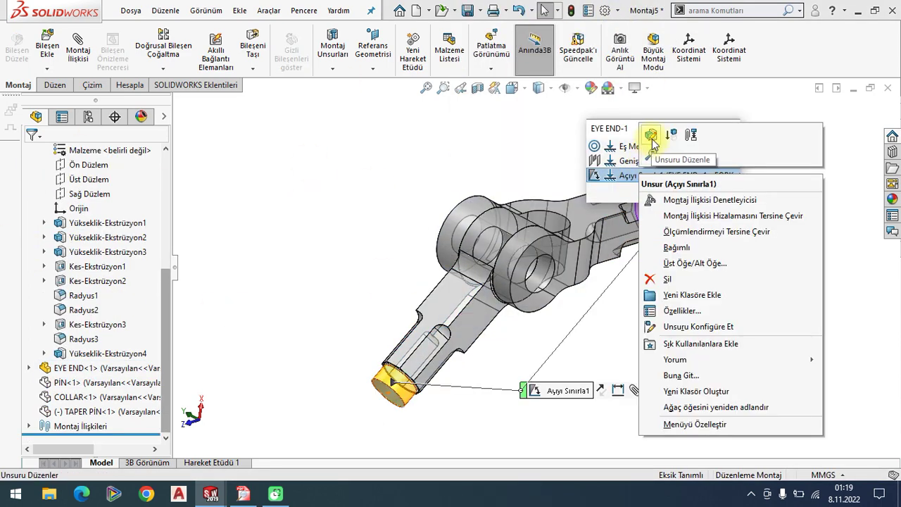
click(232, 204)
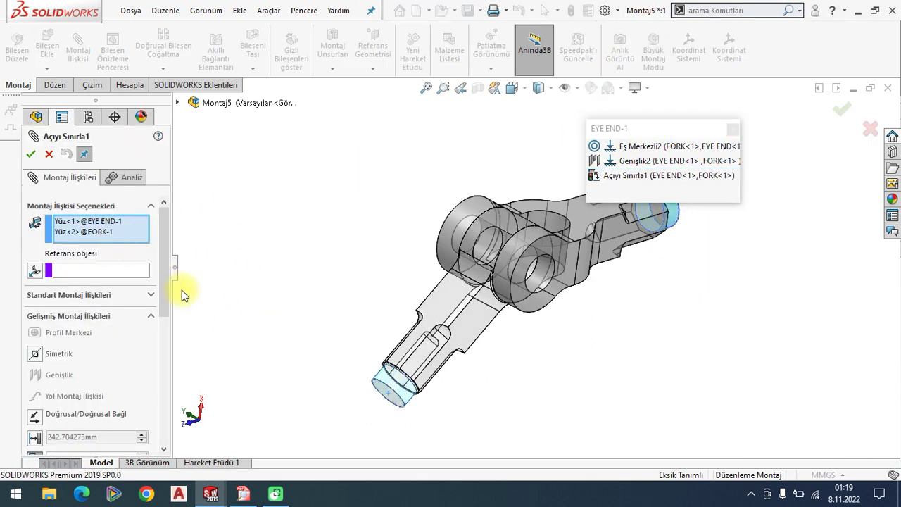
drag(164, 278, 161, 345)
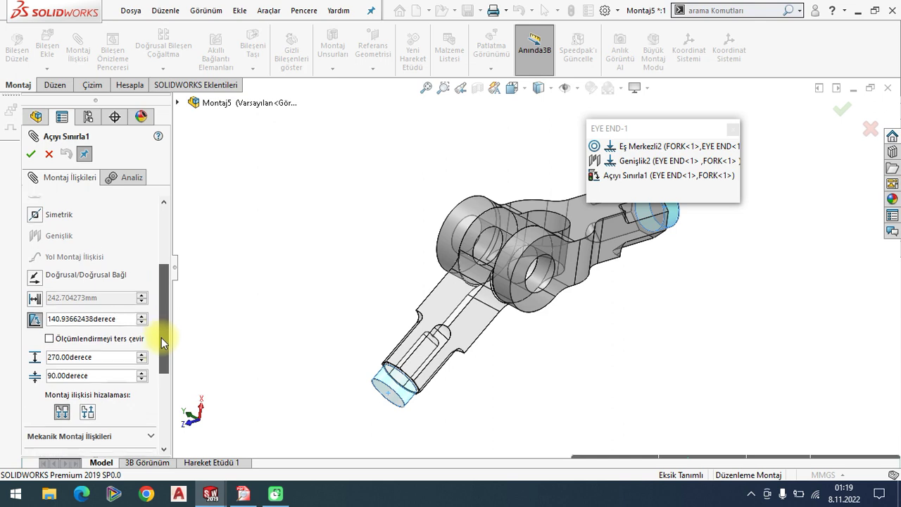
click(106, 338)
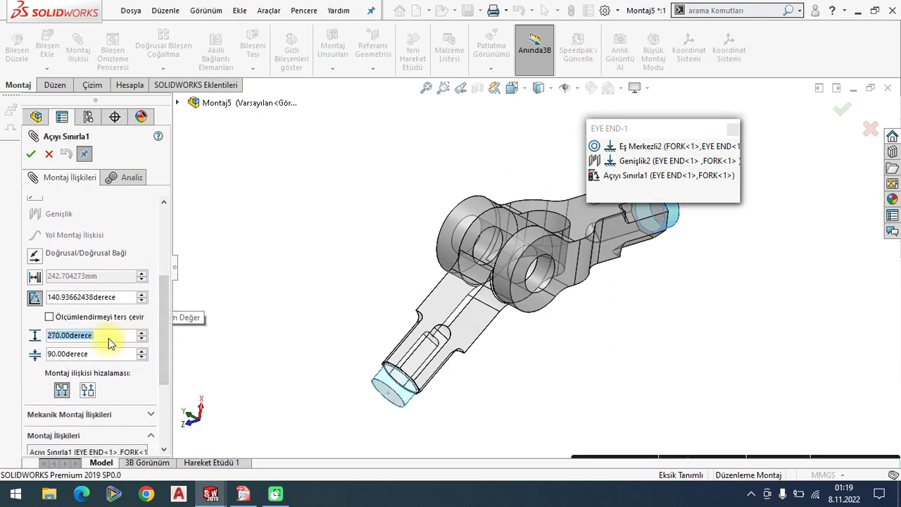
text(180)
key(Return)
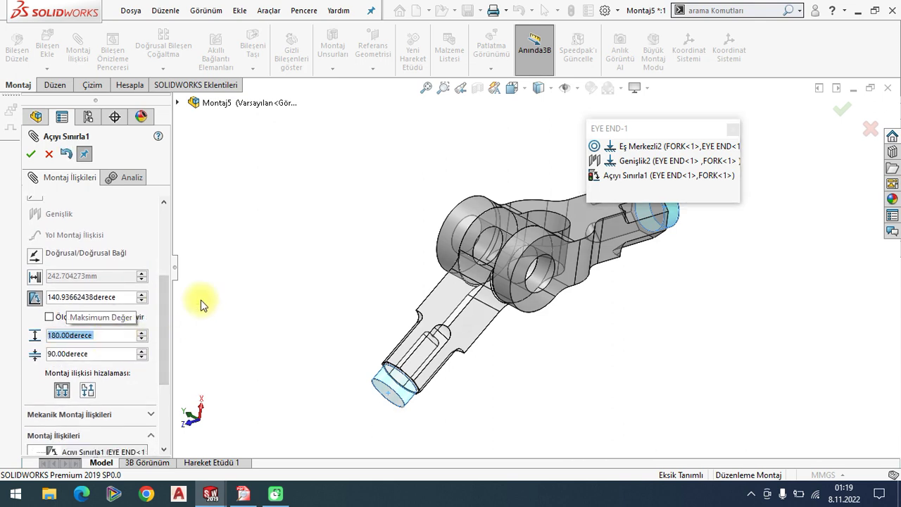
click(30, 154)
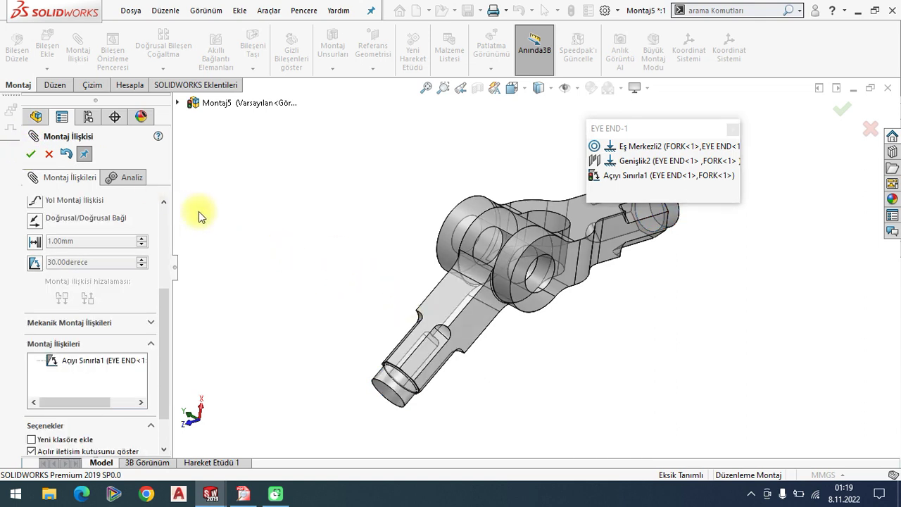
click(732, 129)
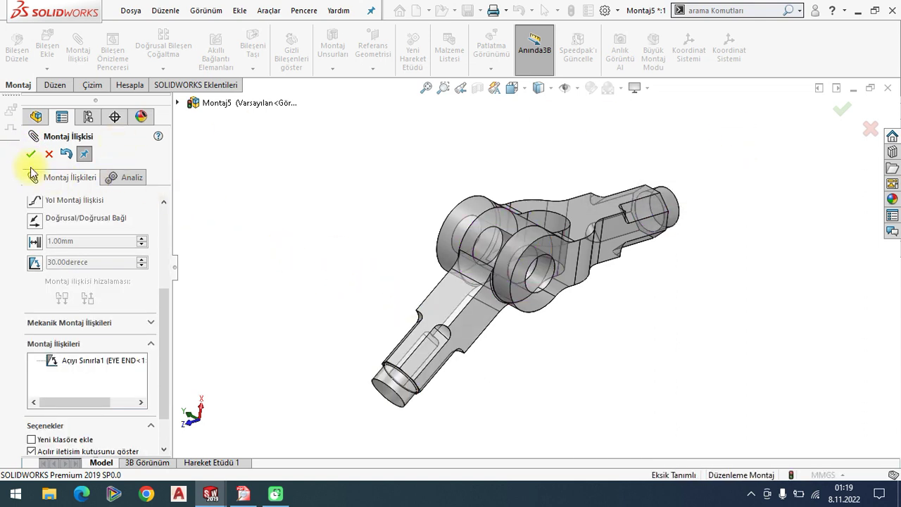
key(Return)
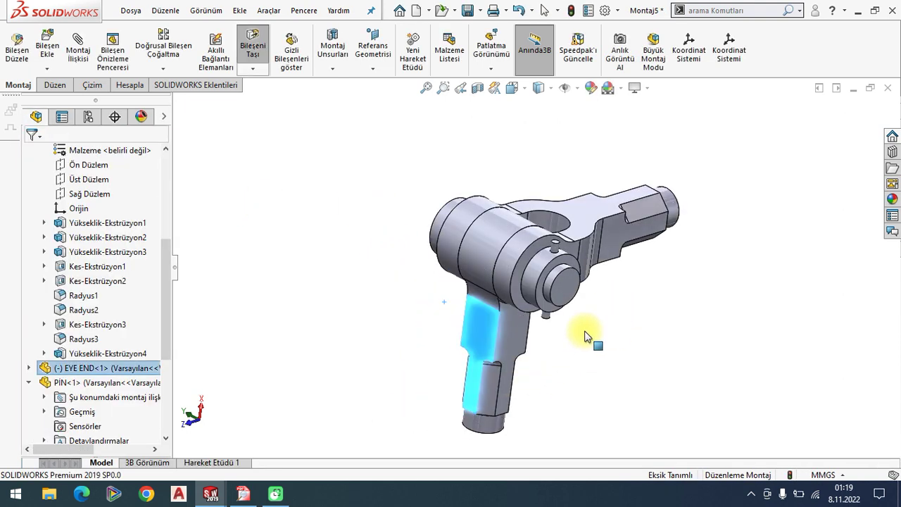
drag(424, 368, 254, 149)
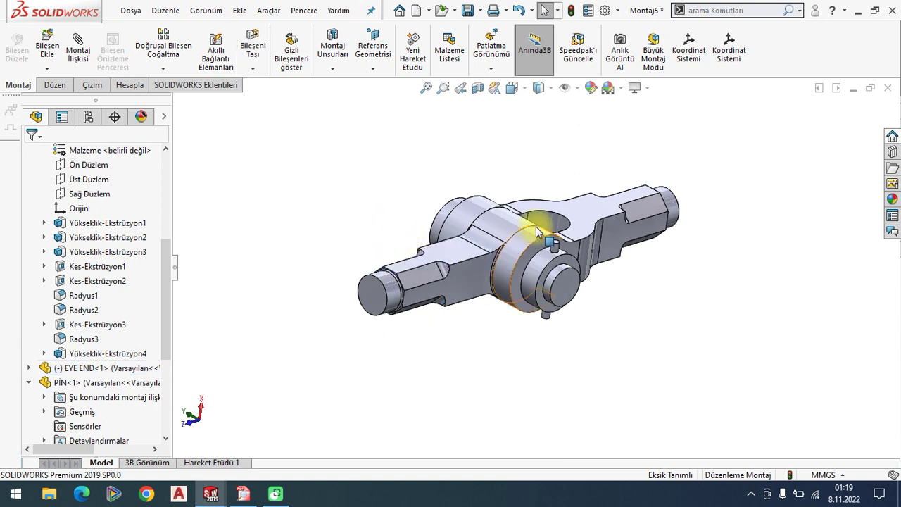
drag(432, 257, 450, 357)
key(ctrl+z)
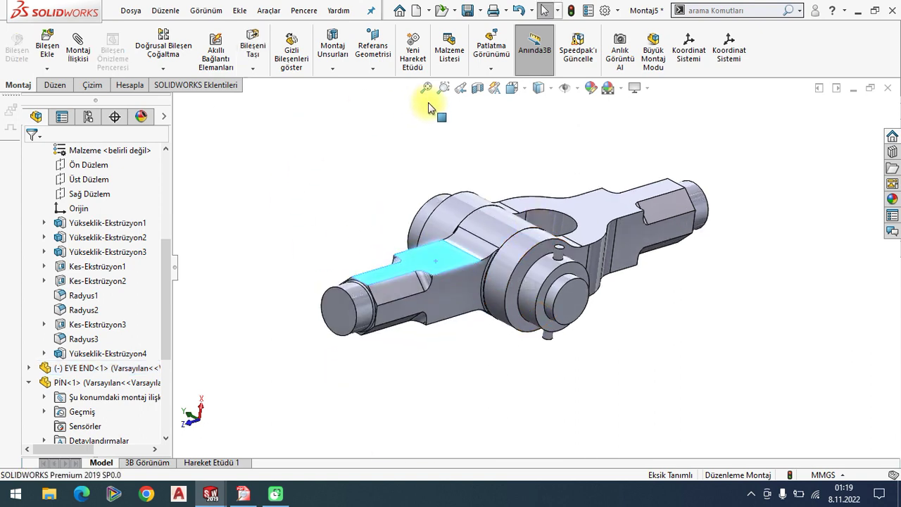
click(378, 207)
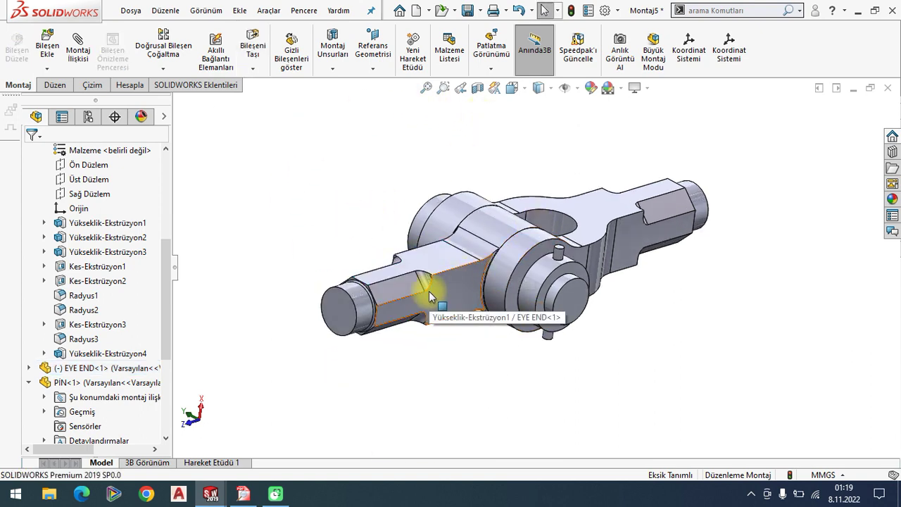
key(space)
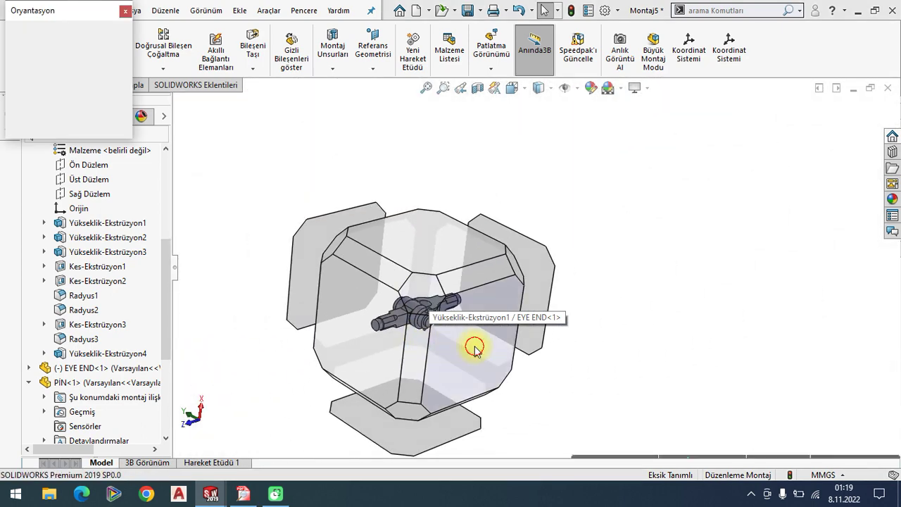
click(475, 332)
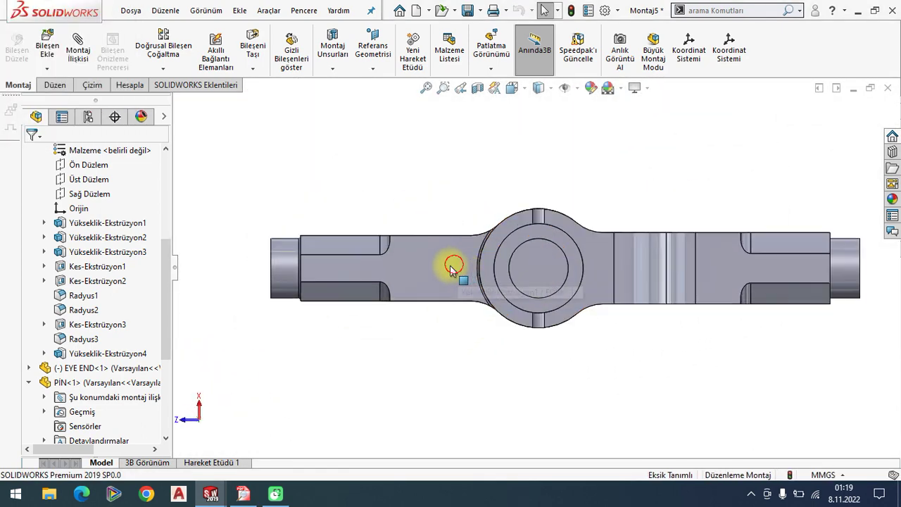
mouse_move(452, 271)
mouse_down()
mouse_move(462, 358)
mouse_move(377, 237)
mouse_up()
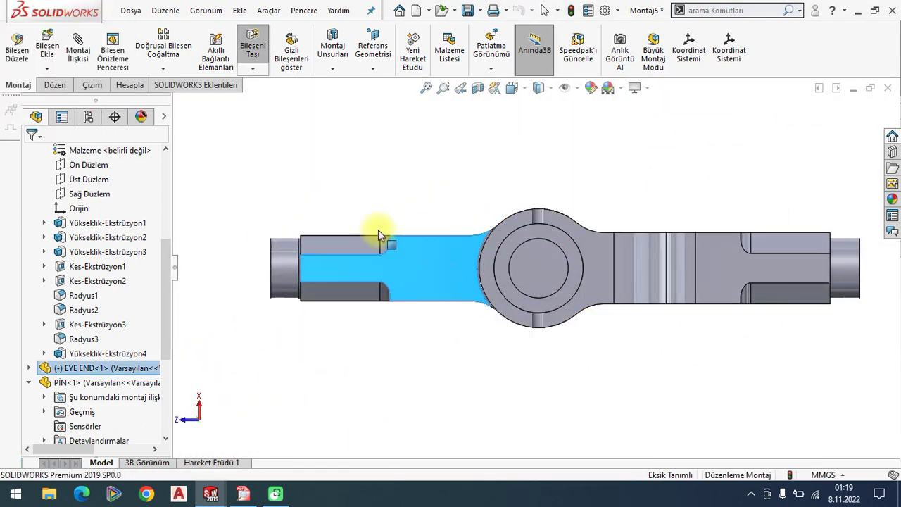
click(318, 177)
drag(418, 262, 657, 328)
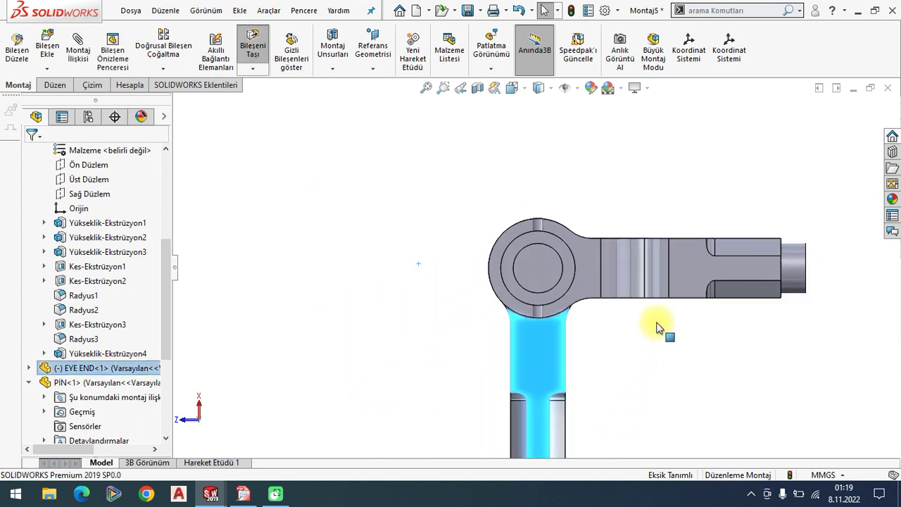
click(583, 345)
mouse_move(527, 334)
mouse_down()
mouse_move(343, 213)
mouse_move(539, 205)
mouse_move(363, 169)
mouse_up()
click(333, 134)
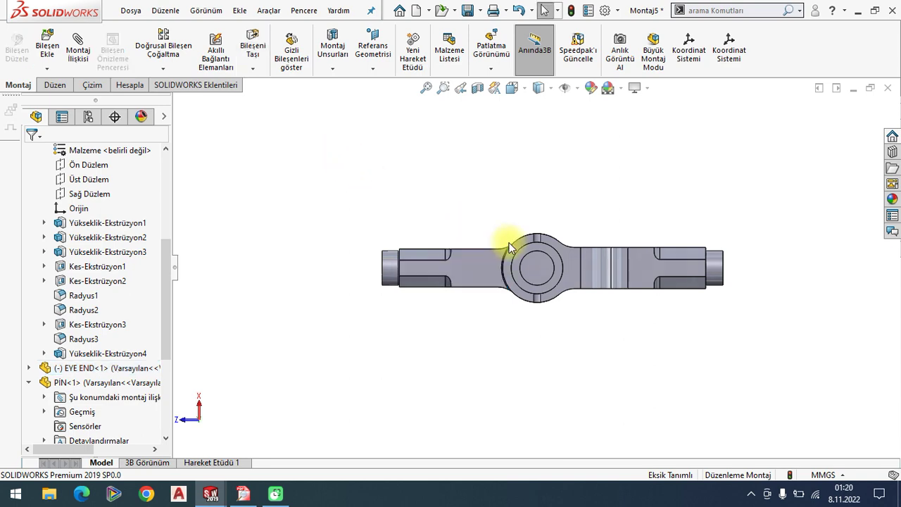
mouse_move(509, 247)
middle_down()
mouse_move(527, 257)
mouse_move(527, 305)
mouse_move(572, 257)
mouse_move(560, 301)
mouse_move(533, 297)
mouse_move(607, 269)
middle_up()
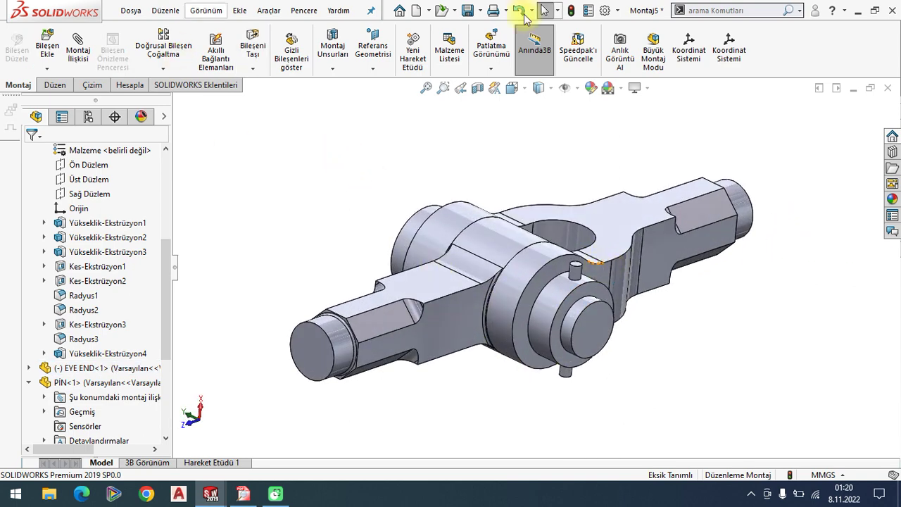
mouse_move(604, 193)
middle_down()
mouse_move(547, 268)
mouse_move(539, 258)
mouse_move(547, 272)
mouse_move(558, 265)
middle_up()
scroll(542, 253, up, 1)
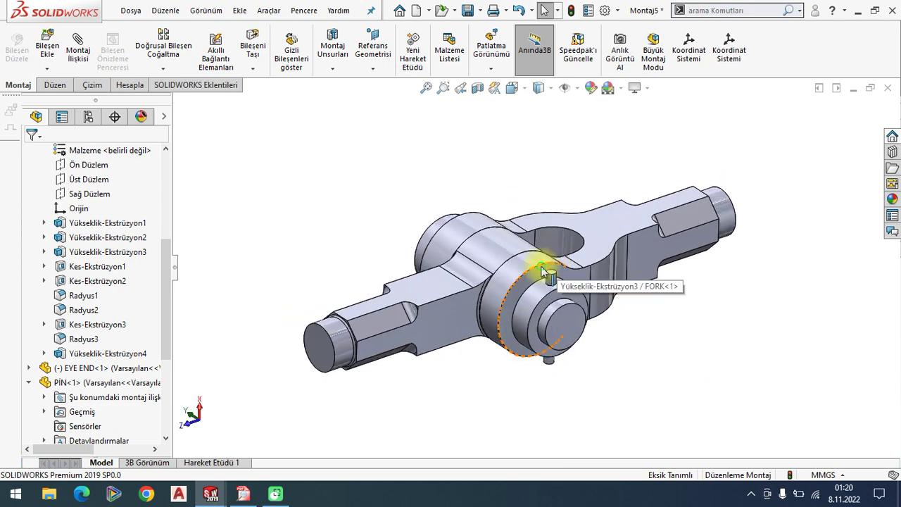
scroll(542, 253, up, 1)
scroll(542, 254, up, 1)
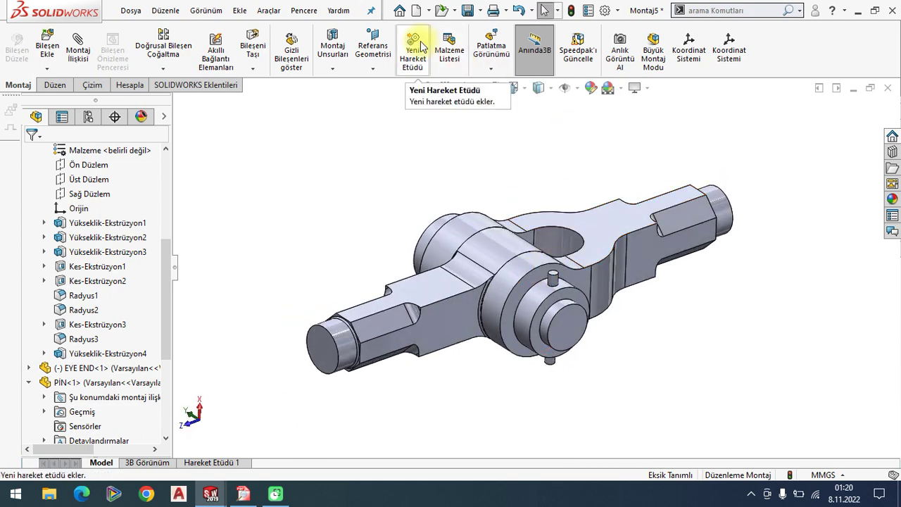
- Start an exploded view, pulling the TAPER PIN down and moving the COLLAR away
click(488, 55)
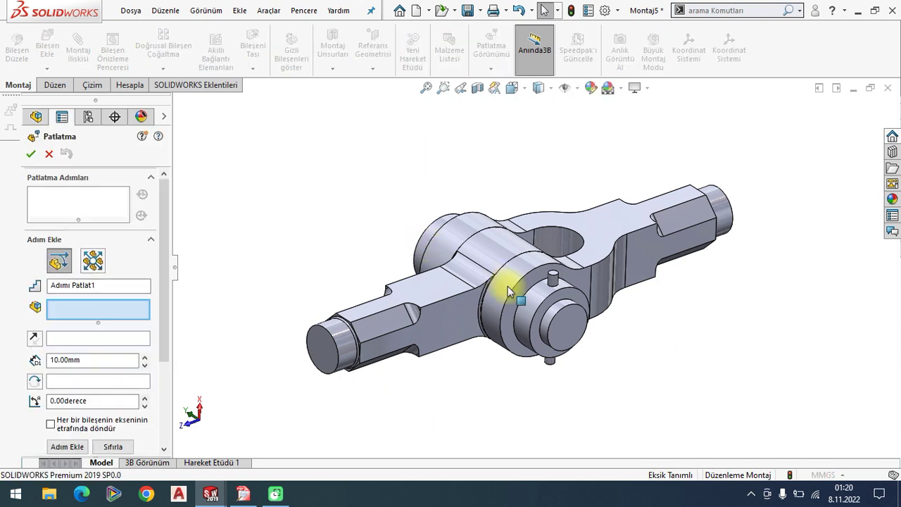
scroll(508, 286, up, 1)
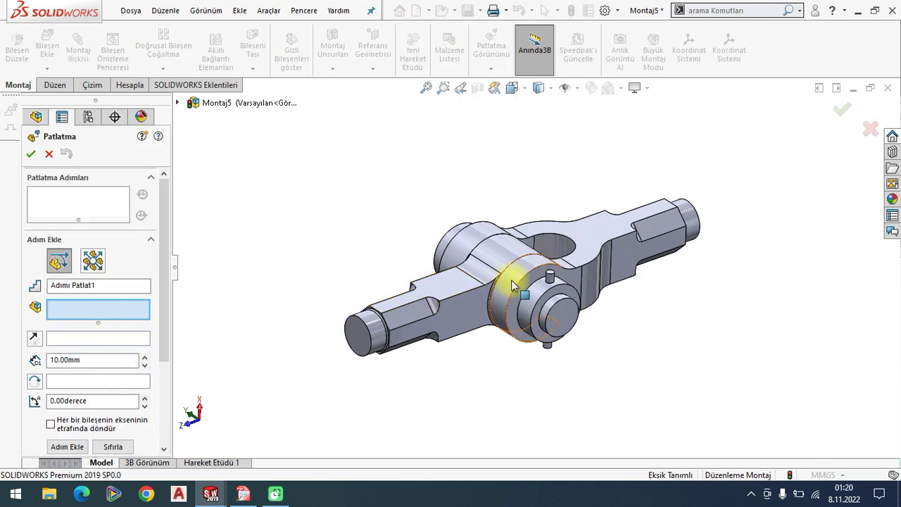
scroll(511, 279, down, 1)
scroll(542, 283, down, 1)
click(573, 309)
scroll(574, 310, up, 1)
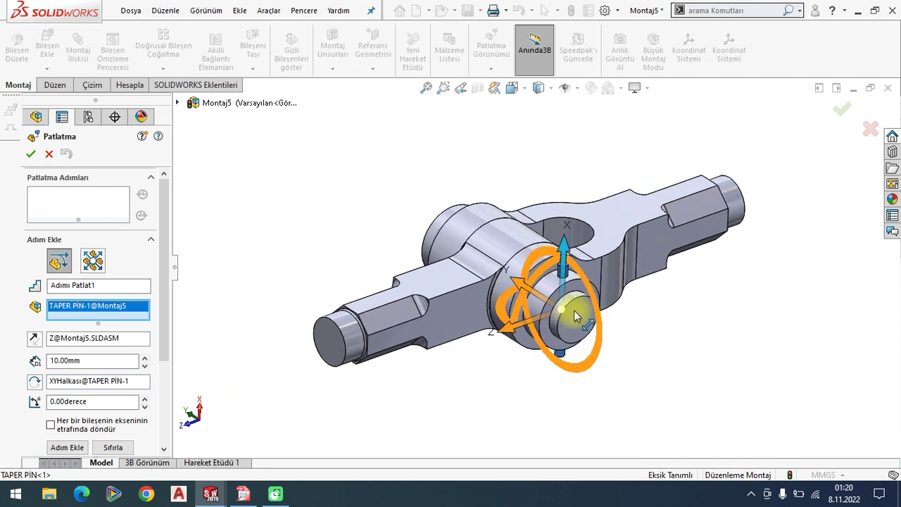
drag(568, 248, 561, 383)
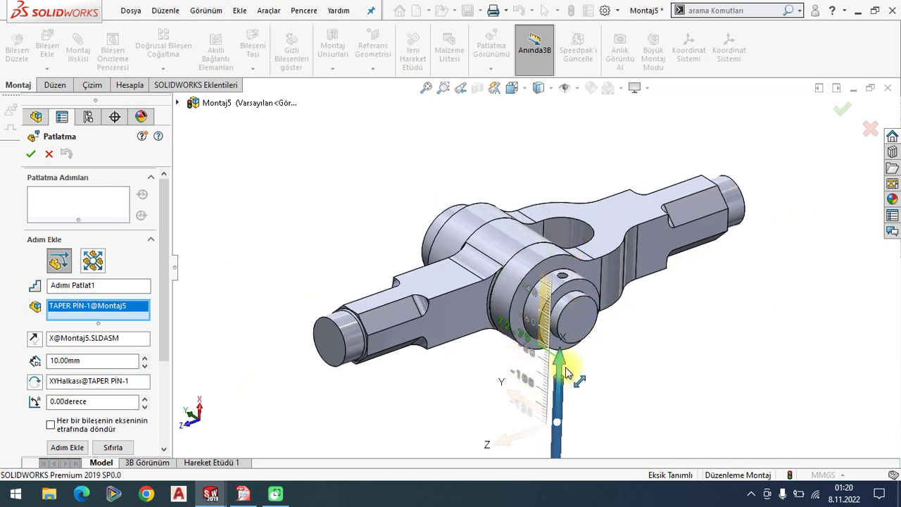
drag(162, 245, 146, 301)
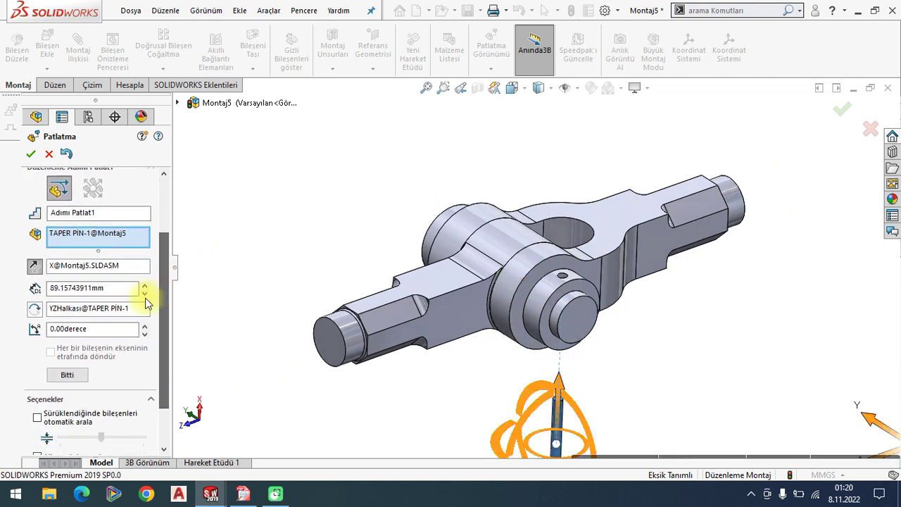
click(65, 380)
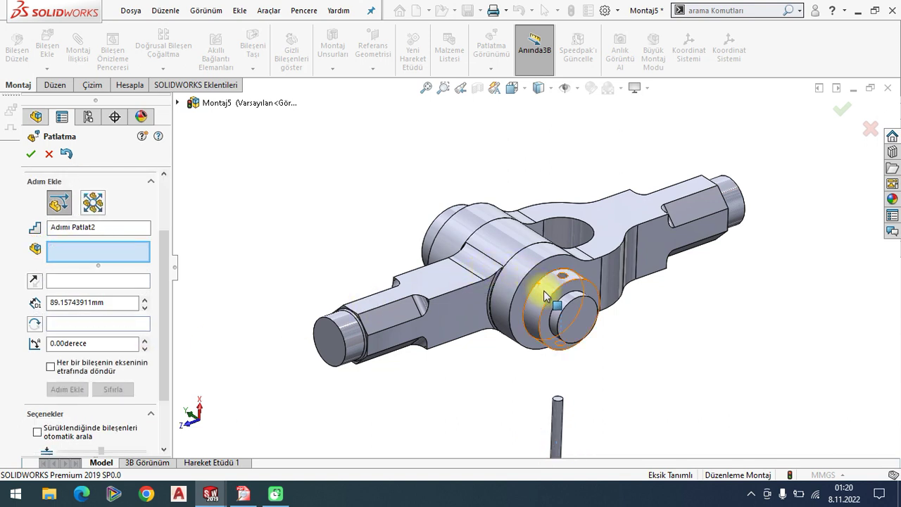
click(551, 310)
drag(519, 283, 628, 350)
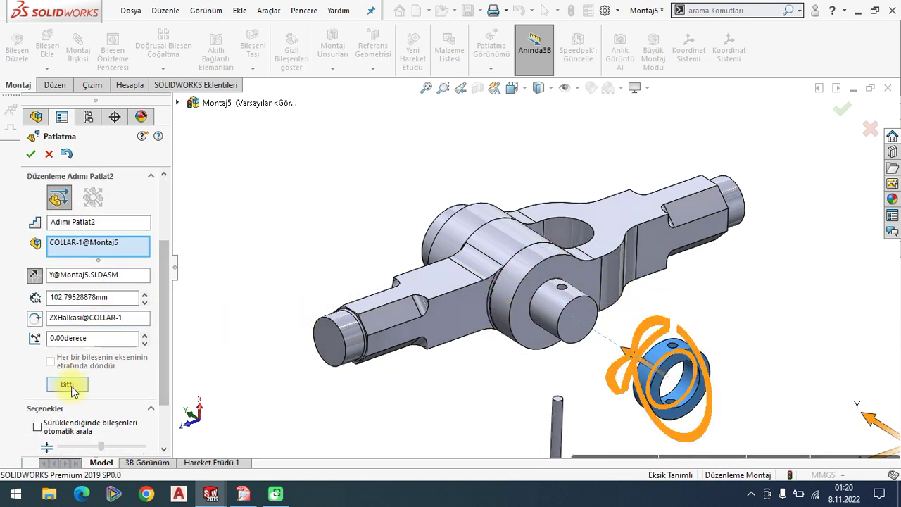
click(71, 384)
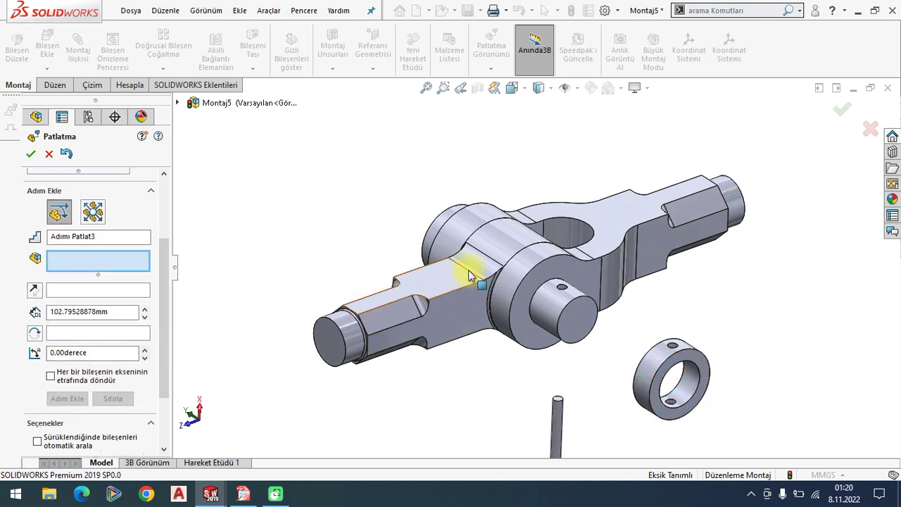
- Explode the PIN up-left out of the FORK and the EYE END down-left
click(438, 226)
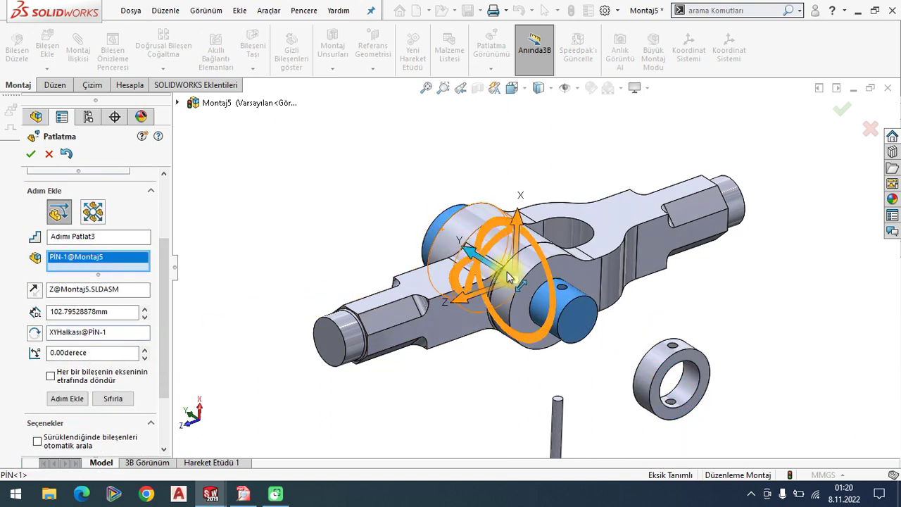
drag(490, 270, 331, 211)
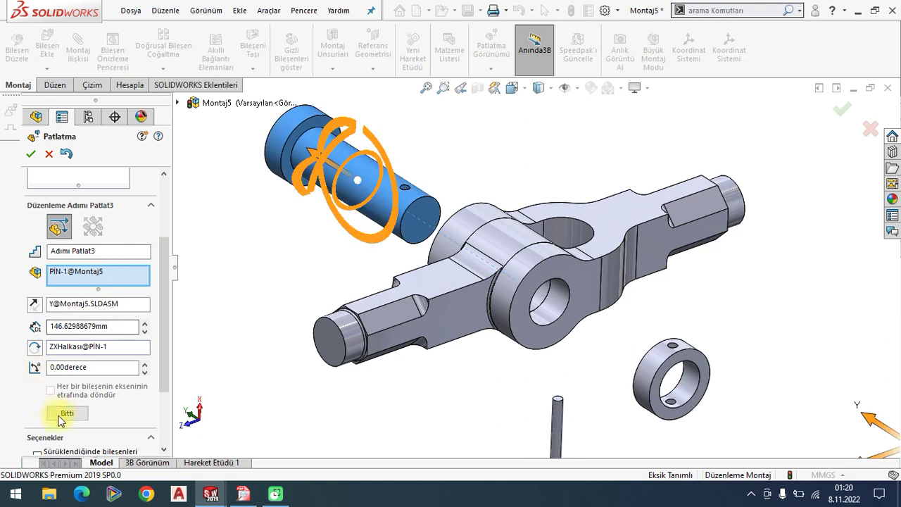
click(70, 413)
click(428, 305)
middle_drag(428, 305, 428, 328)
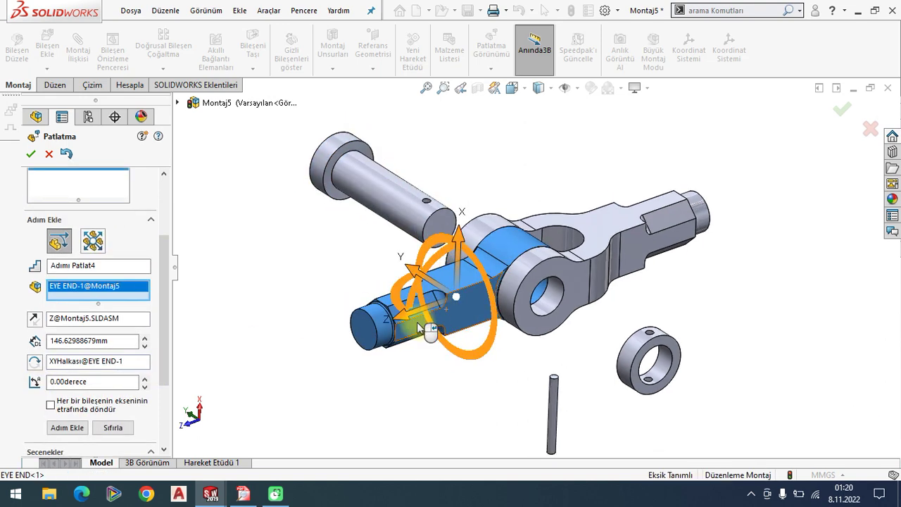
mouse_move(428, 328)
mouse_down()
mouse_move(331, 337)
mouse_move(225, 369)
mouse_up()
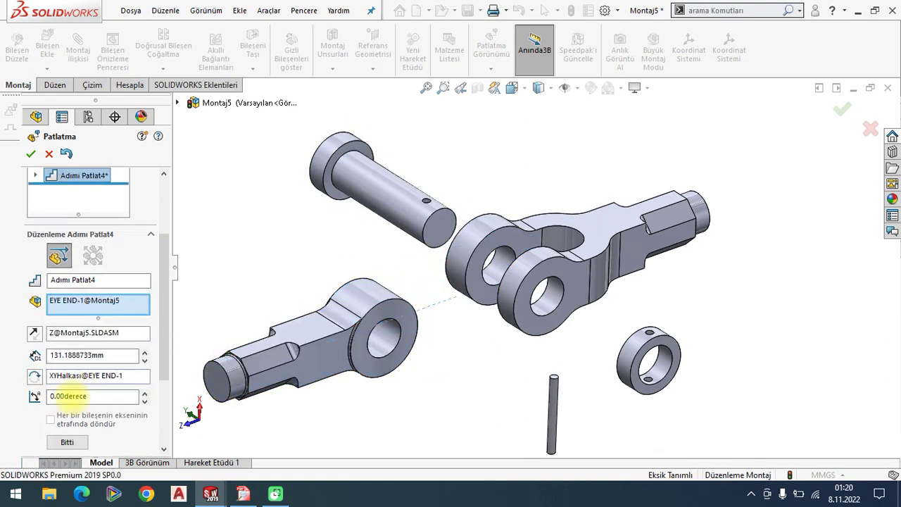
click(68, 441)
- Accept the exploded view and play Montaj5's Daraltmayı hareketlendir collapse animation
click(31, 155)
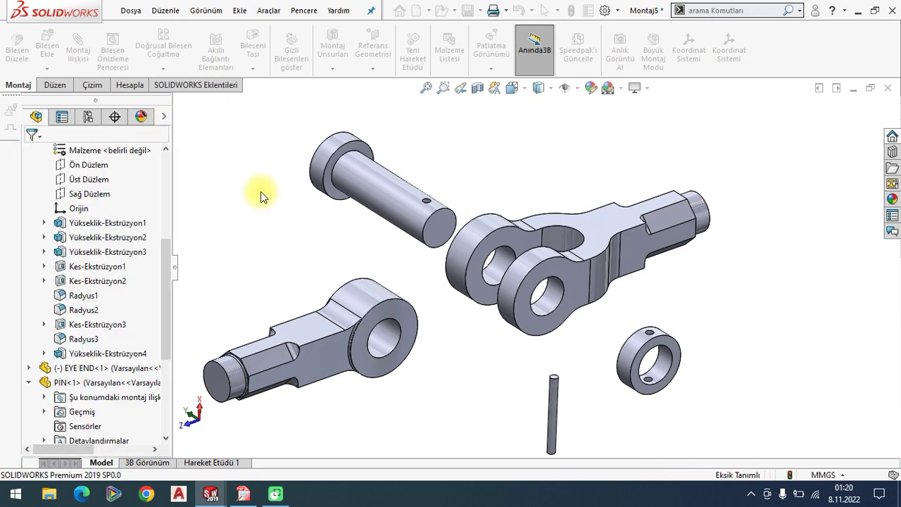
scroll(502, 278, up, 2)
scroll(502, 277, up, 1)
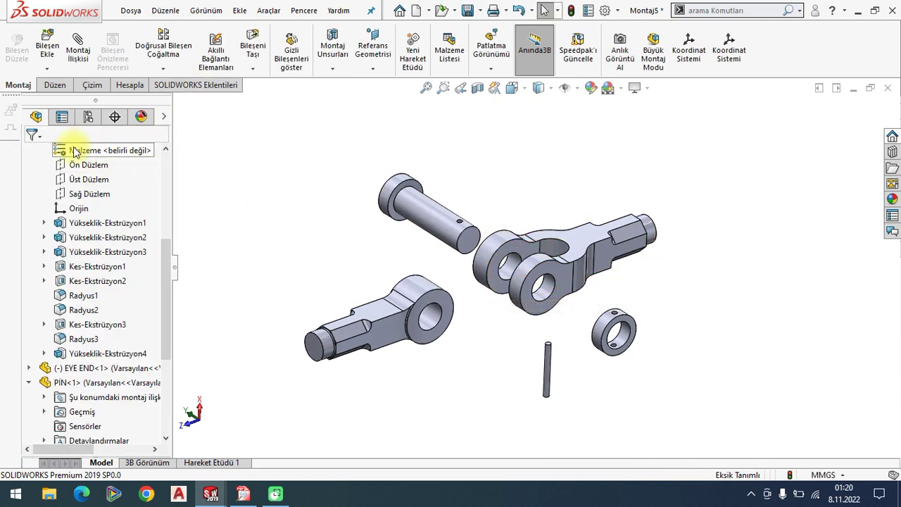
drag(166, 293, 166, 176)
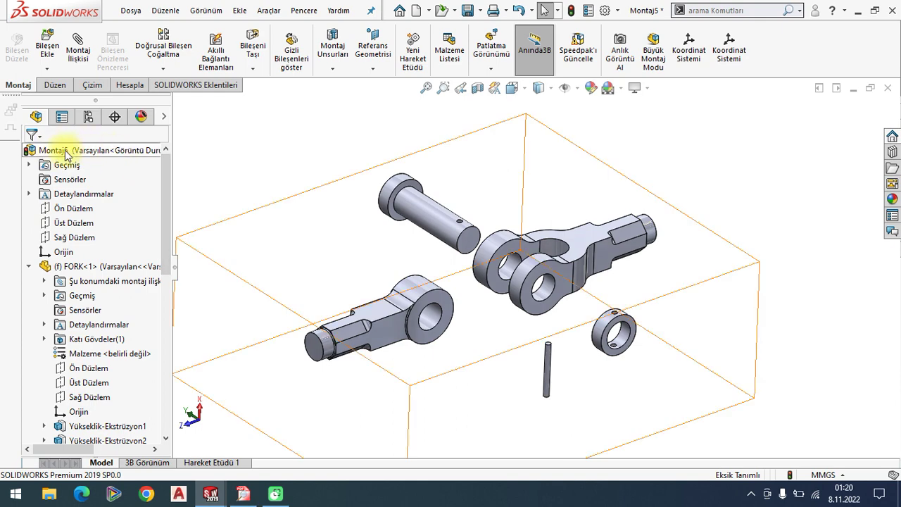
right_click(106, 152)
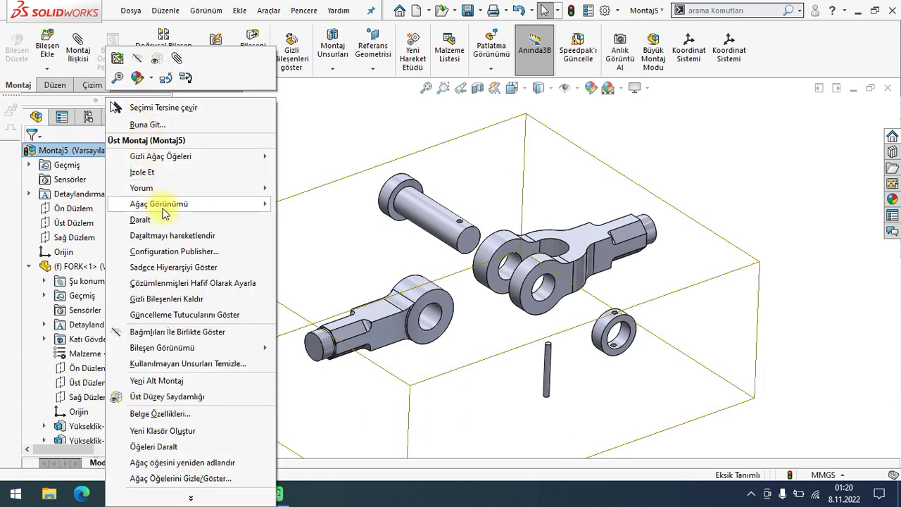
click(169, 237)
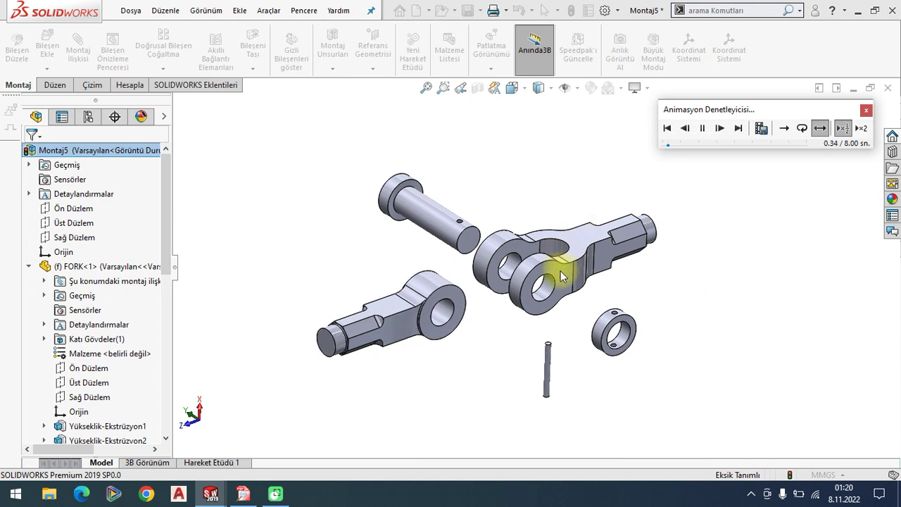
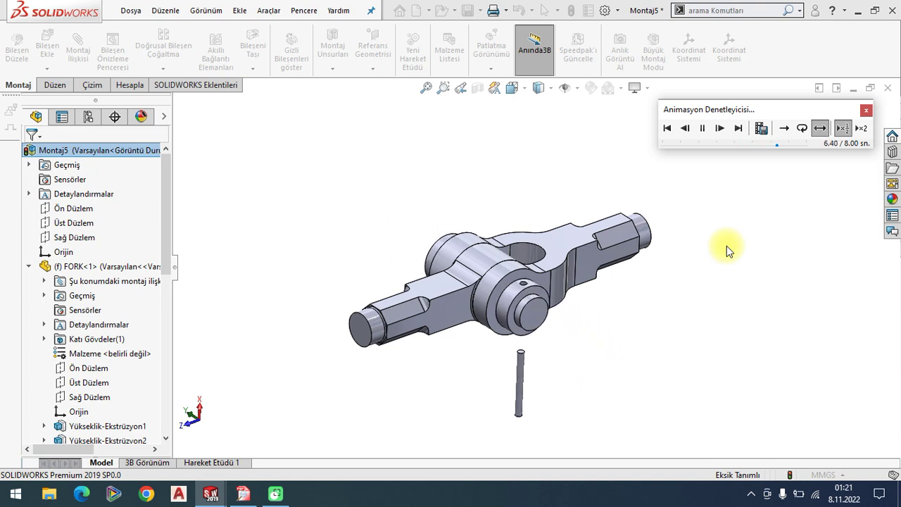
- Close the Animasyon Denetleyicisi controller, then drag the shaft piece to confirm it swings about the pin
click(866, 109)
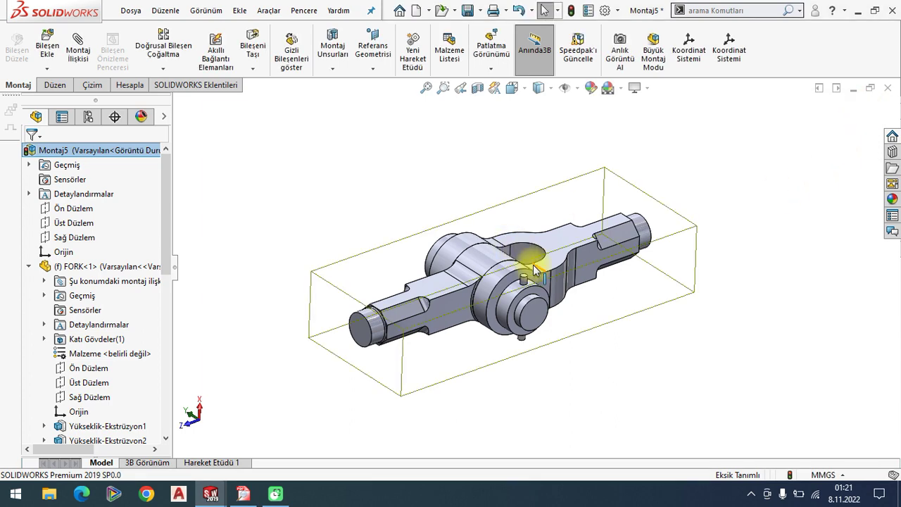
scroll(535, 260, down, 2)
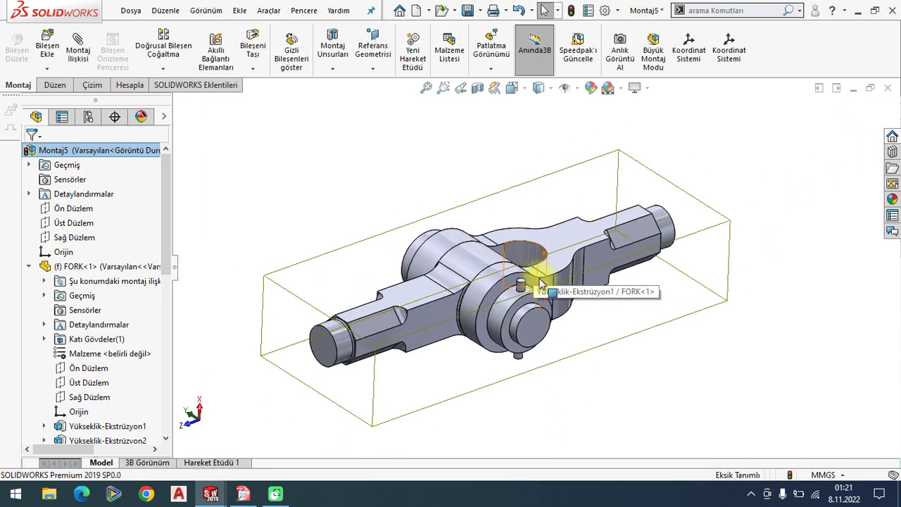
click(412, 325)
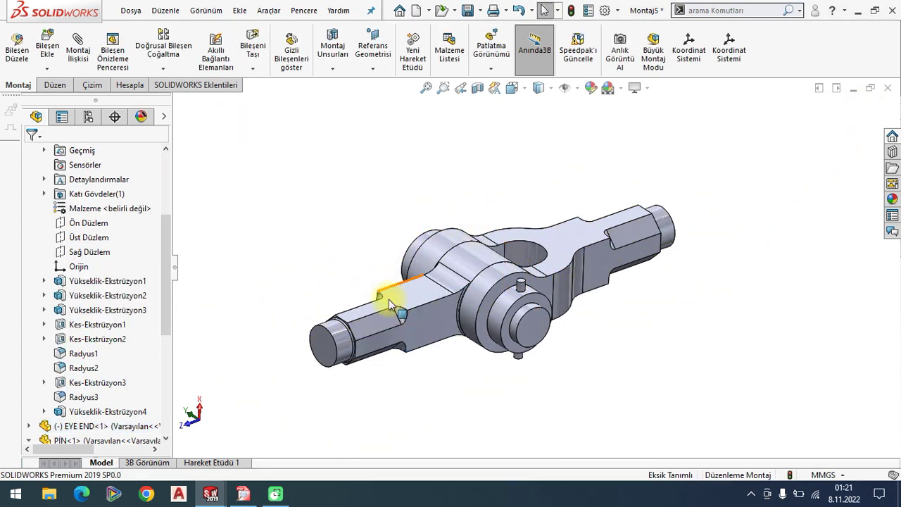
mouse_move(392, 343)
mouse_down()
mouse_move(499, 426)
mouse_move(359, 362)
mouse_move(442, 360)
mouse_up()
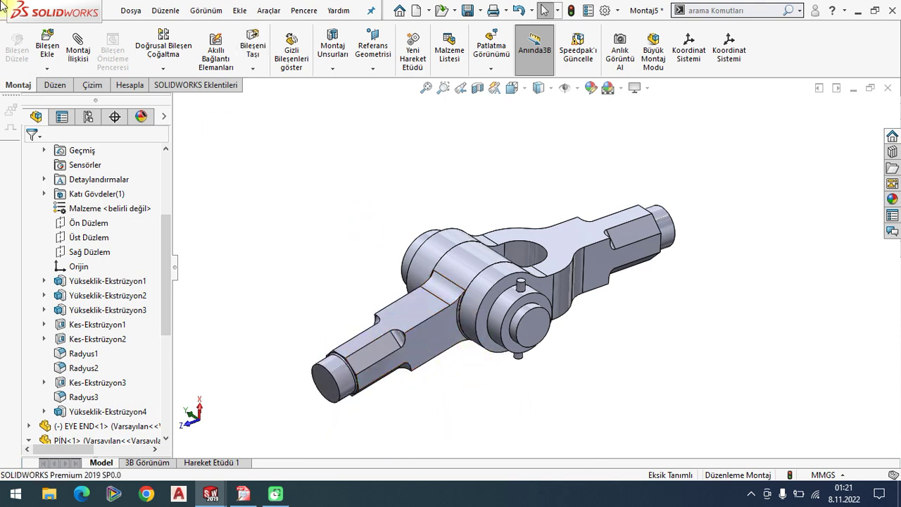